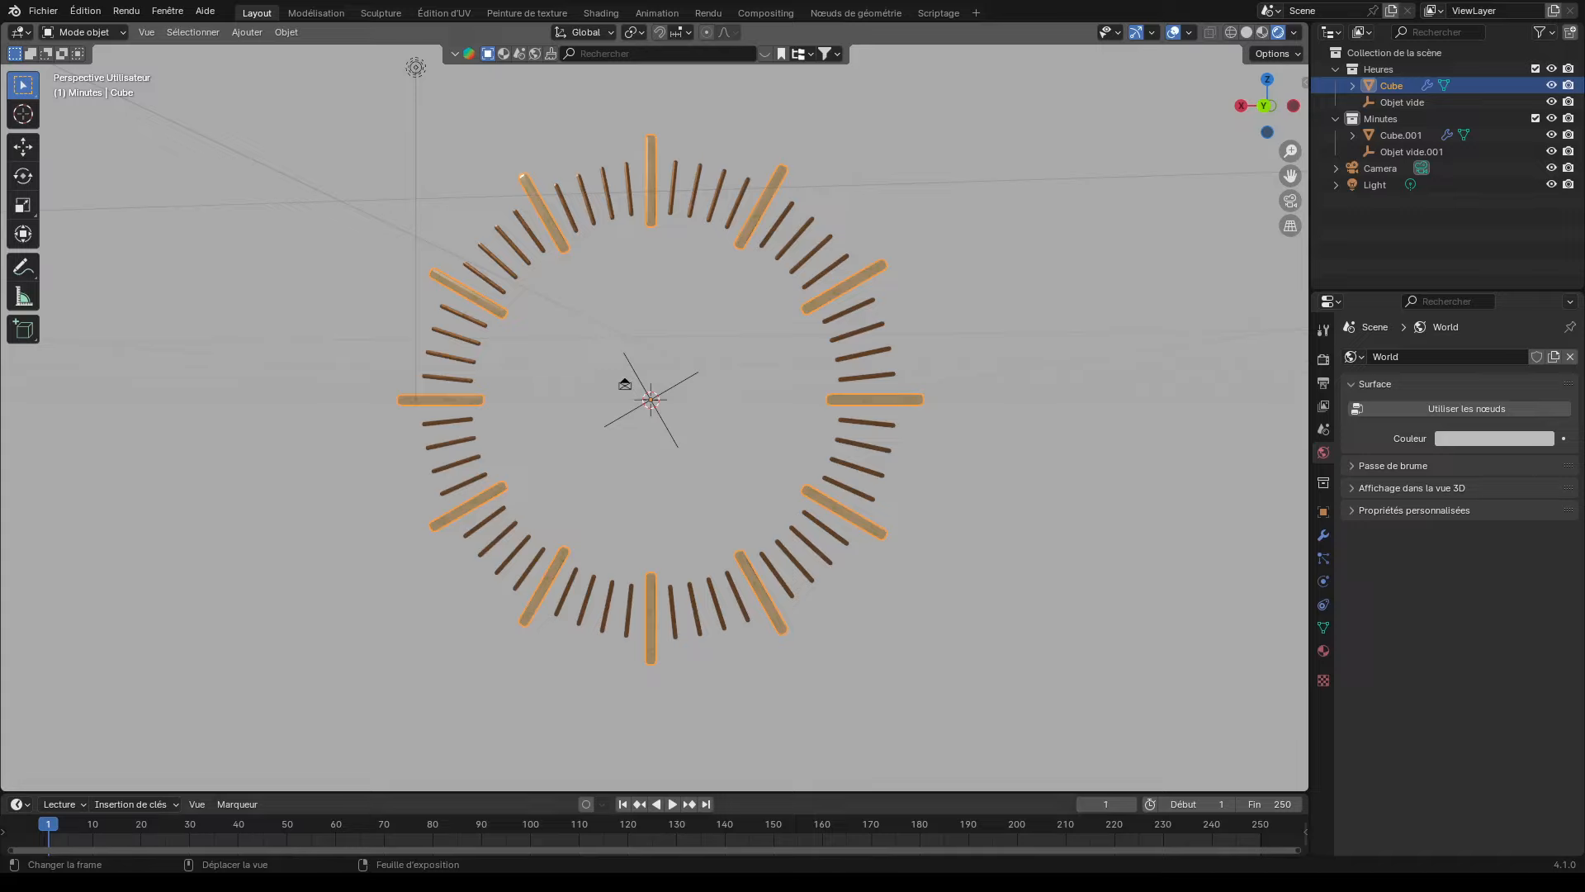
# Start a new General file without saving the current scene's changes, and delete the default cube
pyautogui.hotkey('alt', 'a')
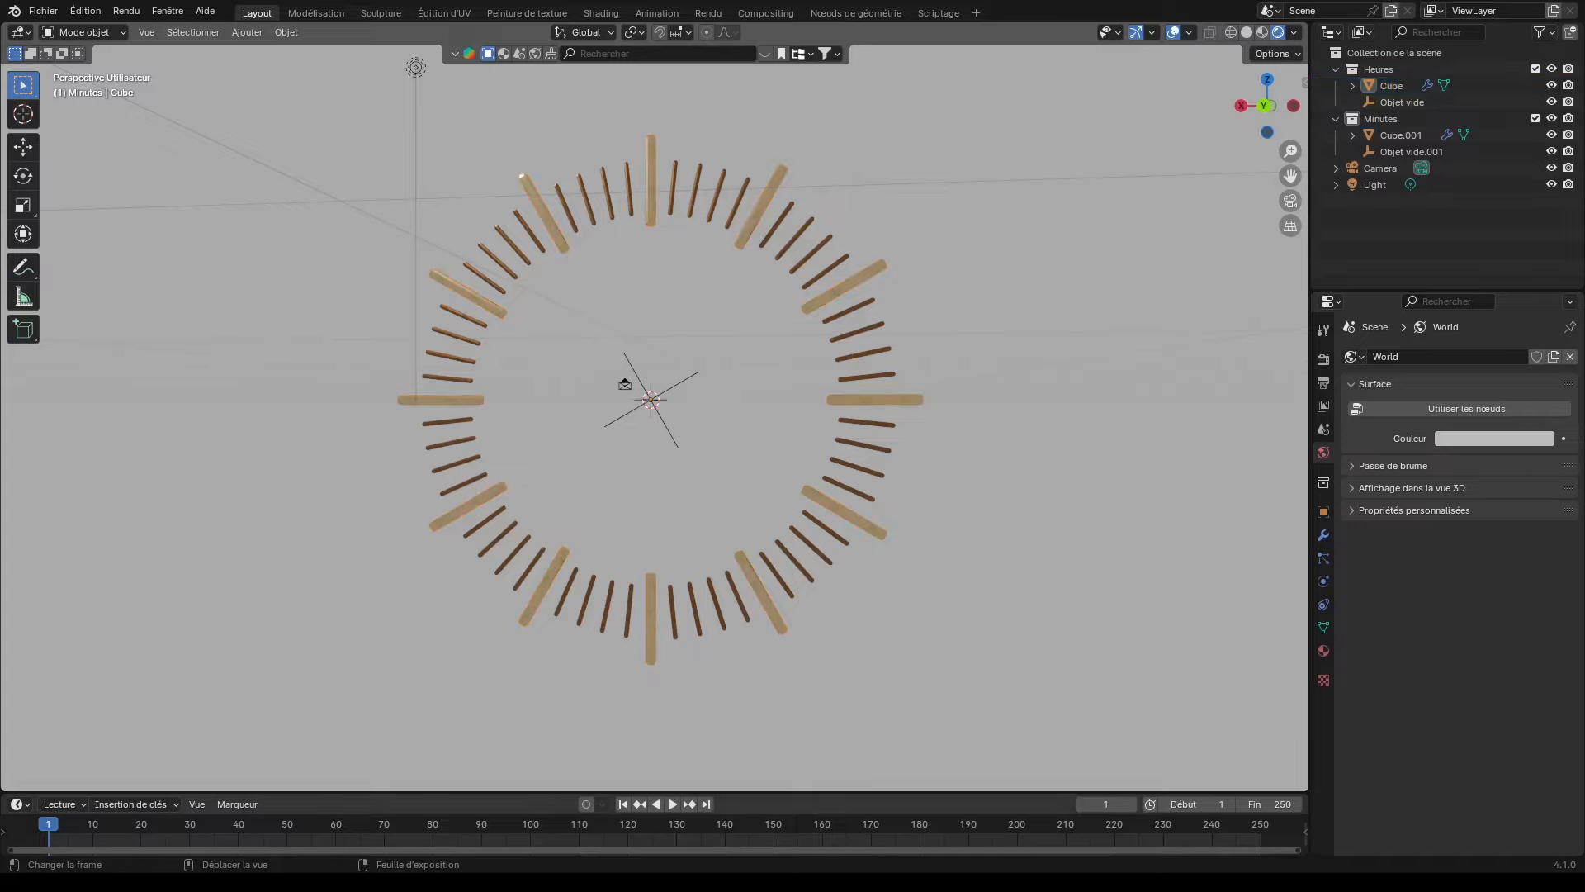
pyautogui.click(43, 11)
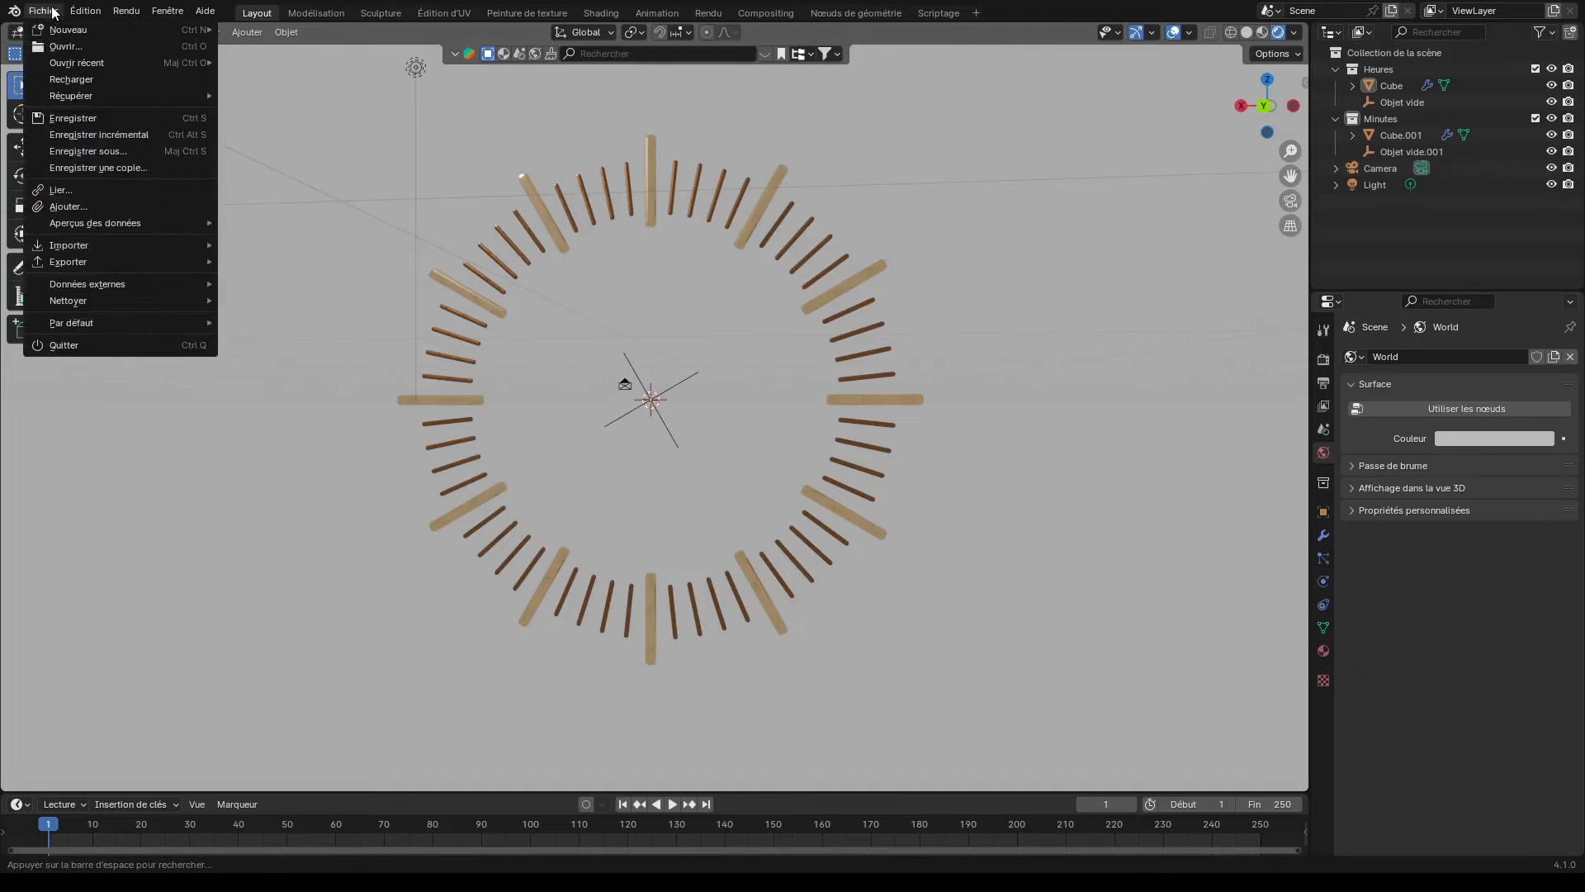
pyautogui.moveTo(60, 33)
pyautogui.click(256, 29)
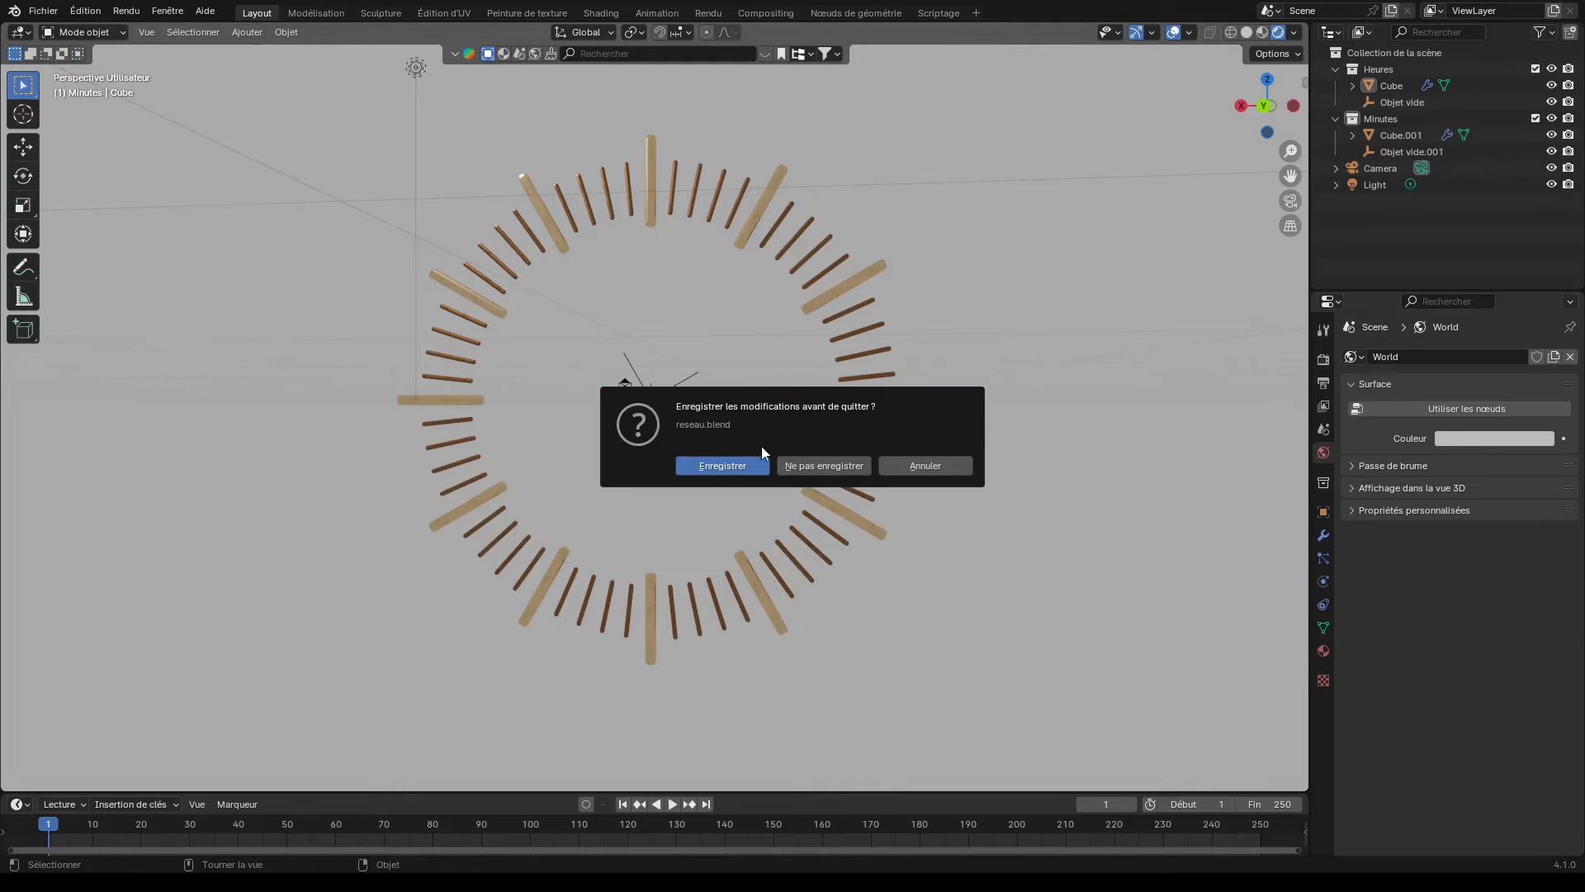
pyautogui.click(817, 464)
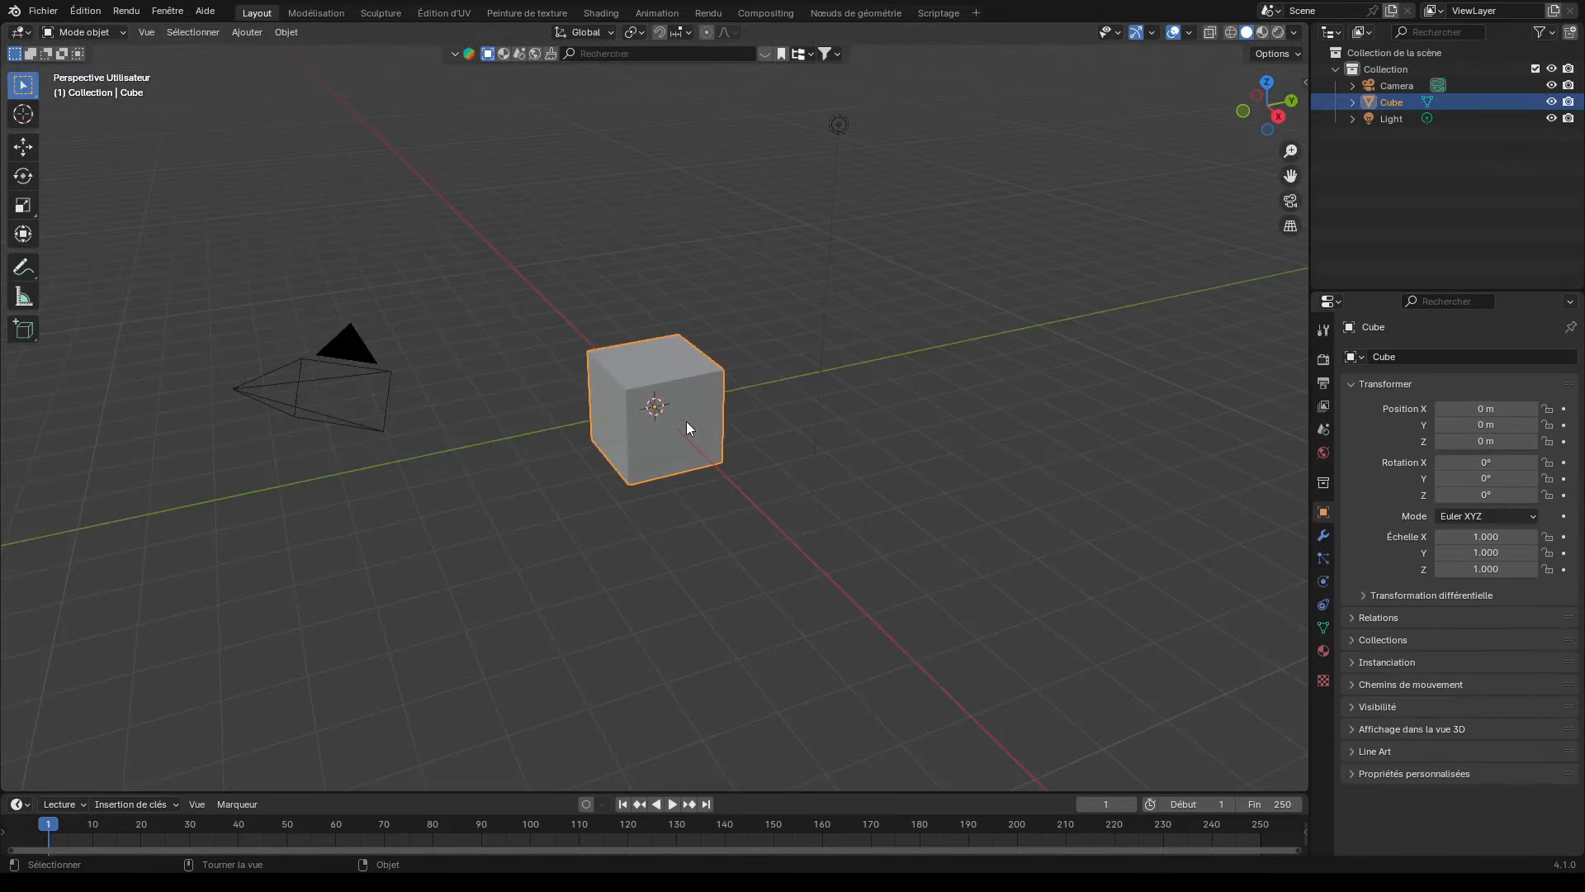
pyautogui.press('x')
pyautogui.click(678, 424)
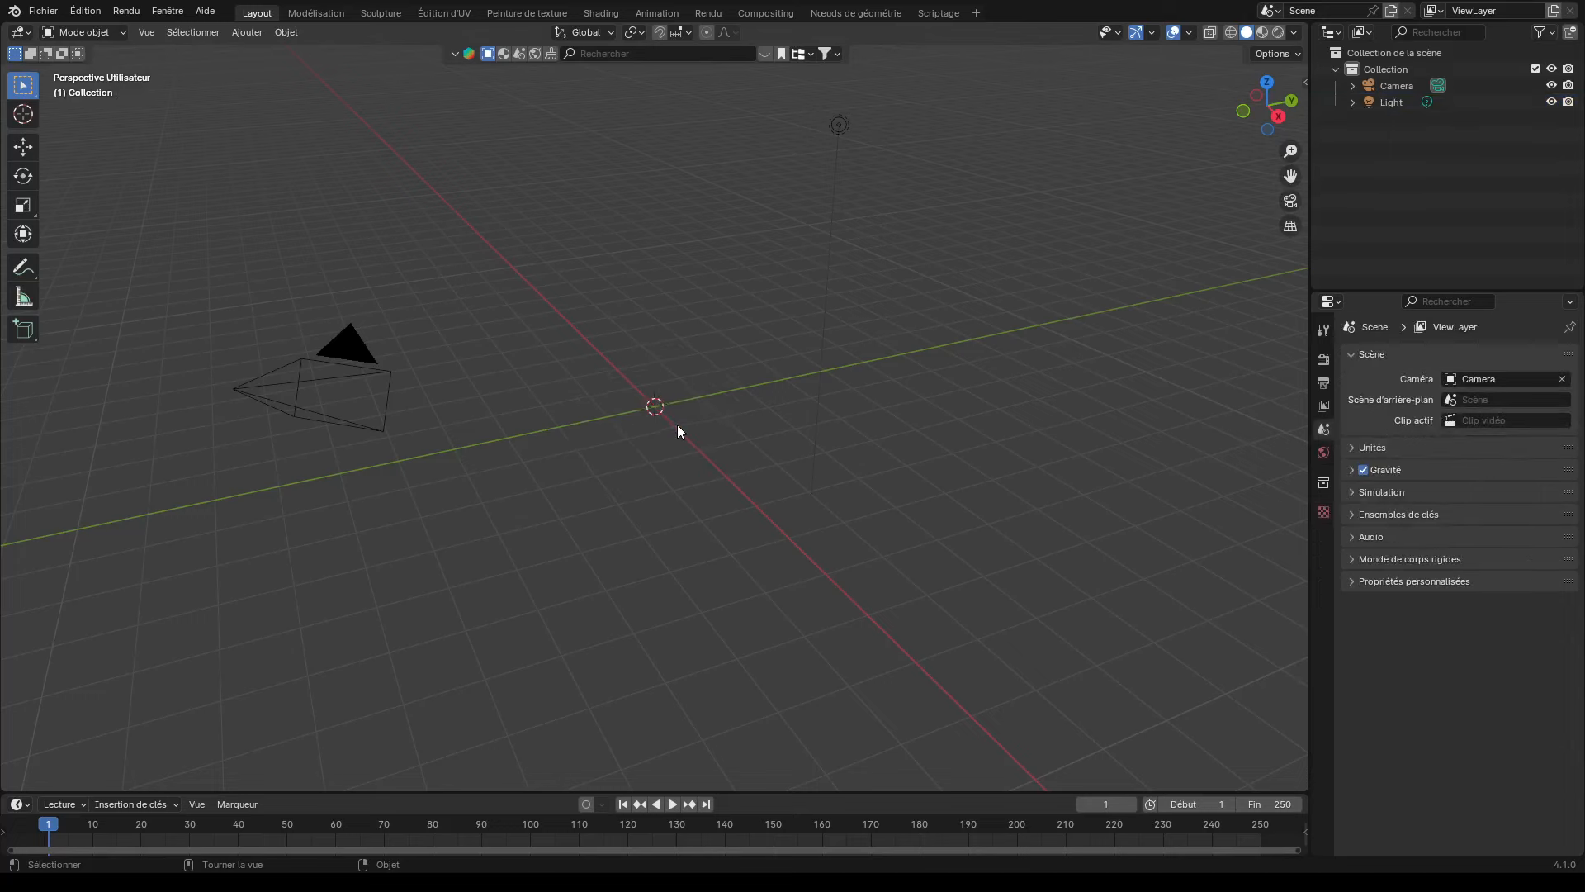
# Add a plane at the world origin in front view and rotate it 90° about the X axis
pyautogui.press('KP_1')
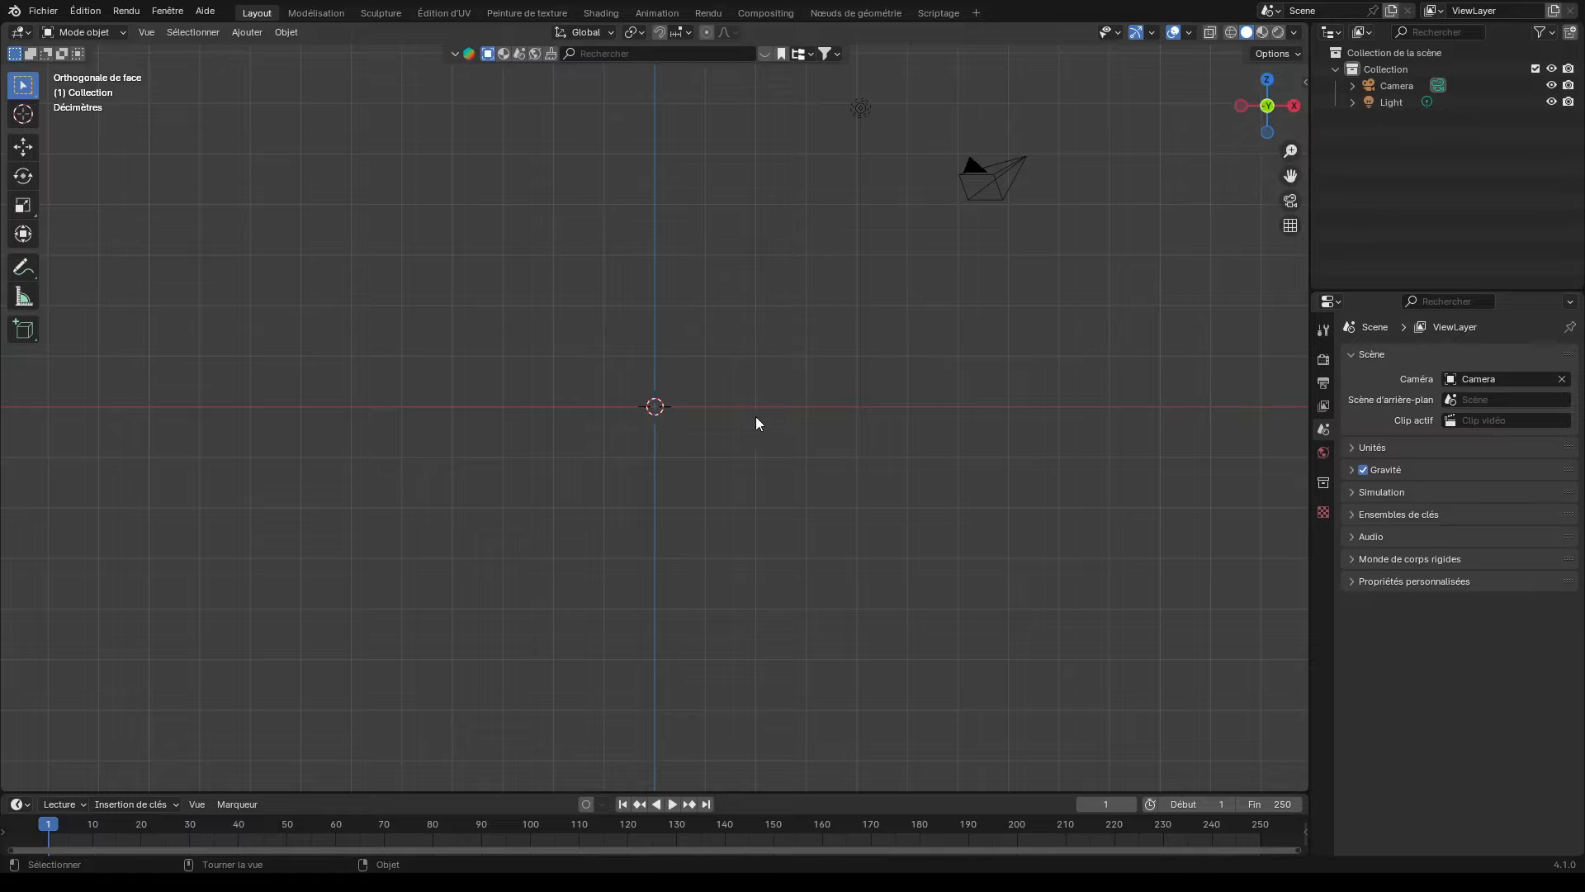
pyautogui.hotkey('shift', 'a')
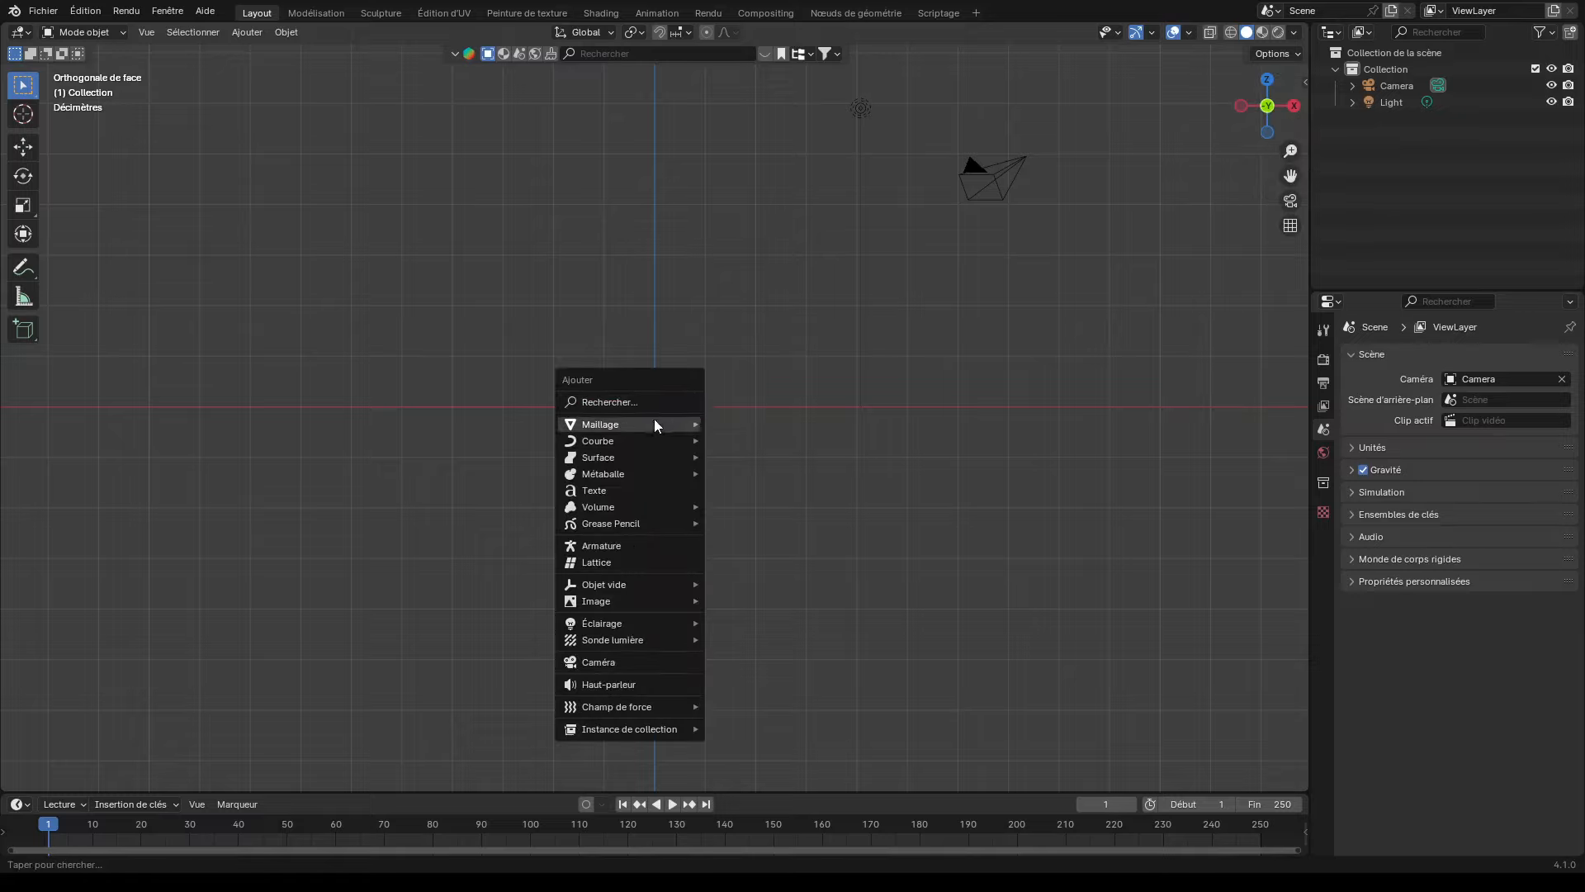
pyautogui.moveTo(646, 424)
pyautogui.click(748, 423)
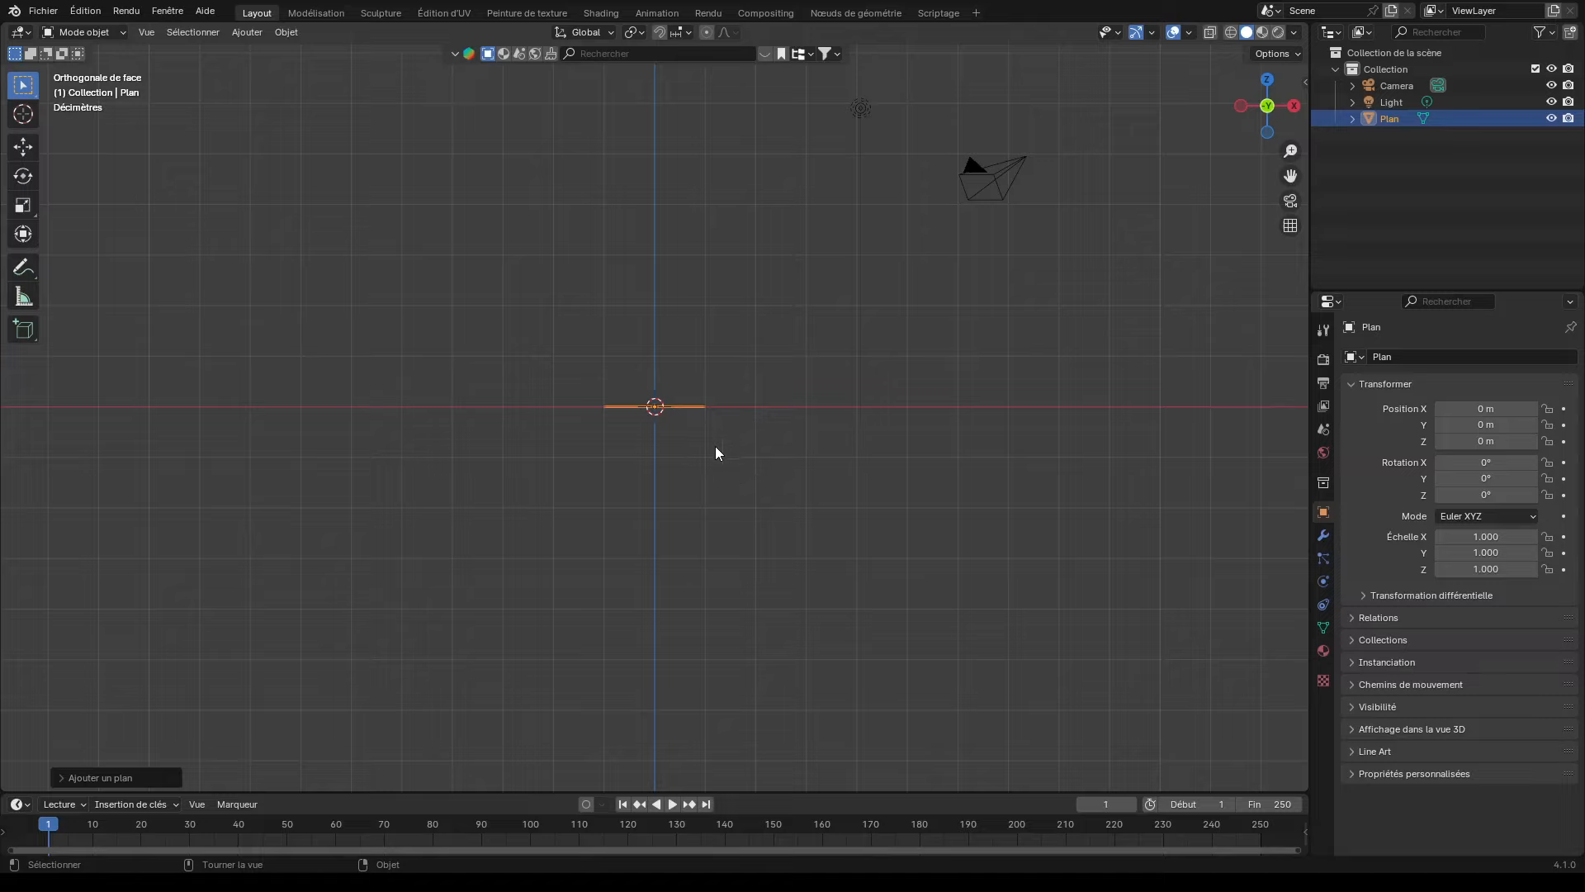
pyautogui.press('r')
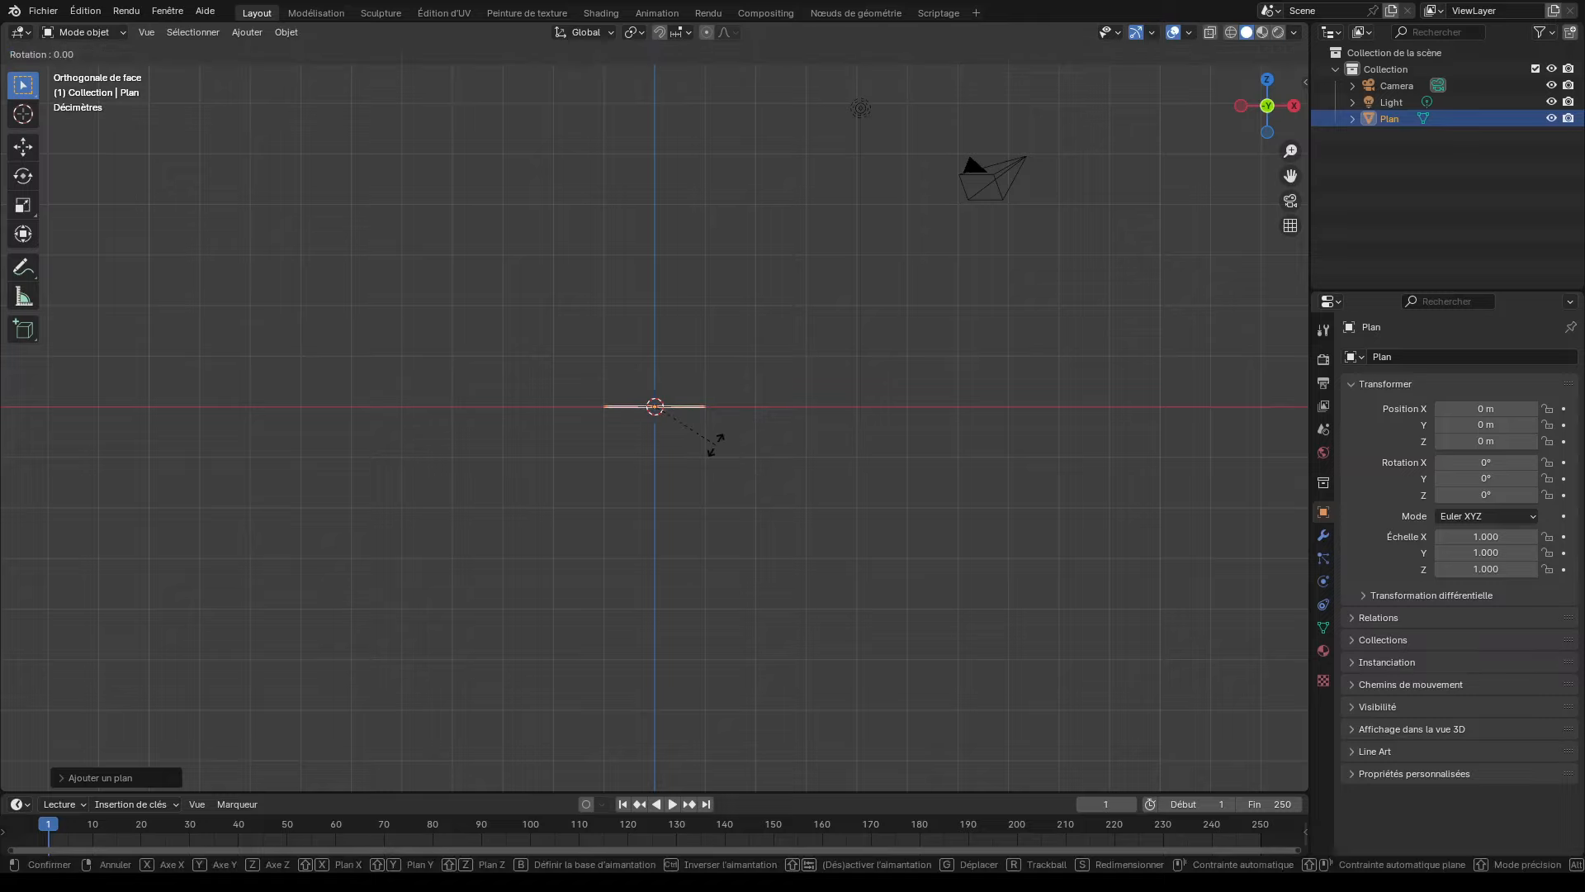
pyautogui.press('x')
pyautogui.press('9')
pyautogui.press('0')
pyautogui.press('Return')
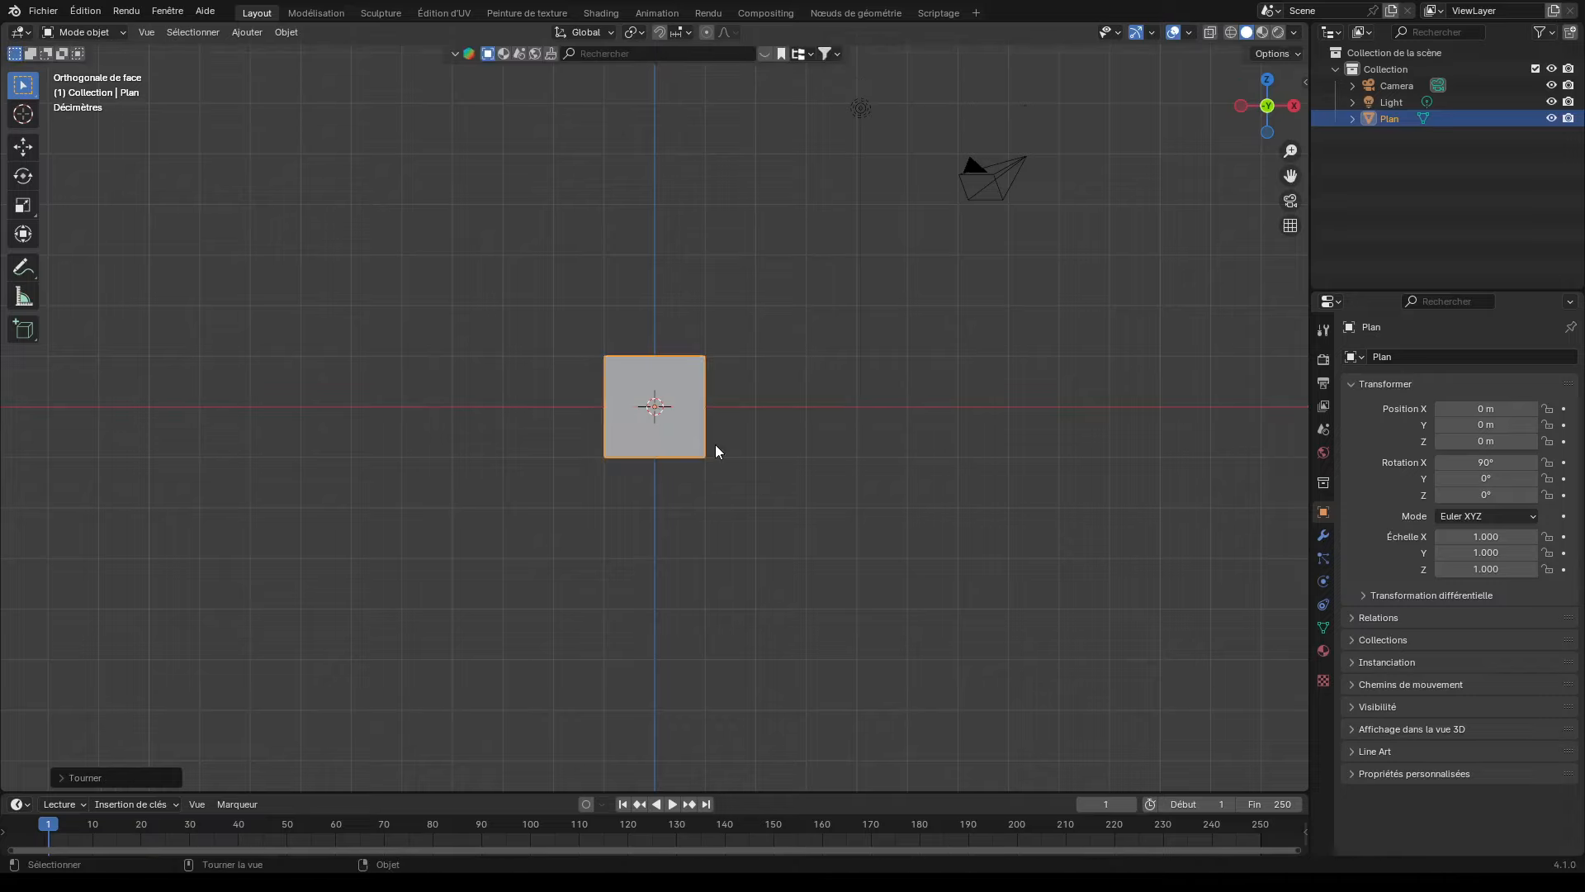
# Move the plane up along the Z axis by about 5.01 m
pyautogui.press('g')
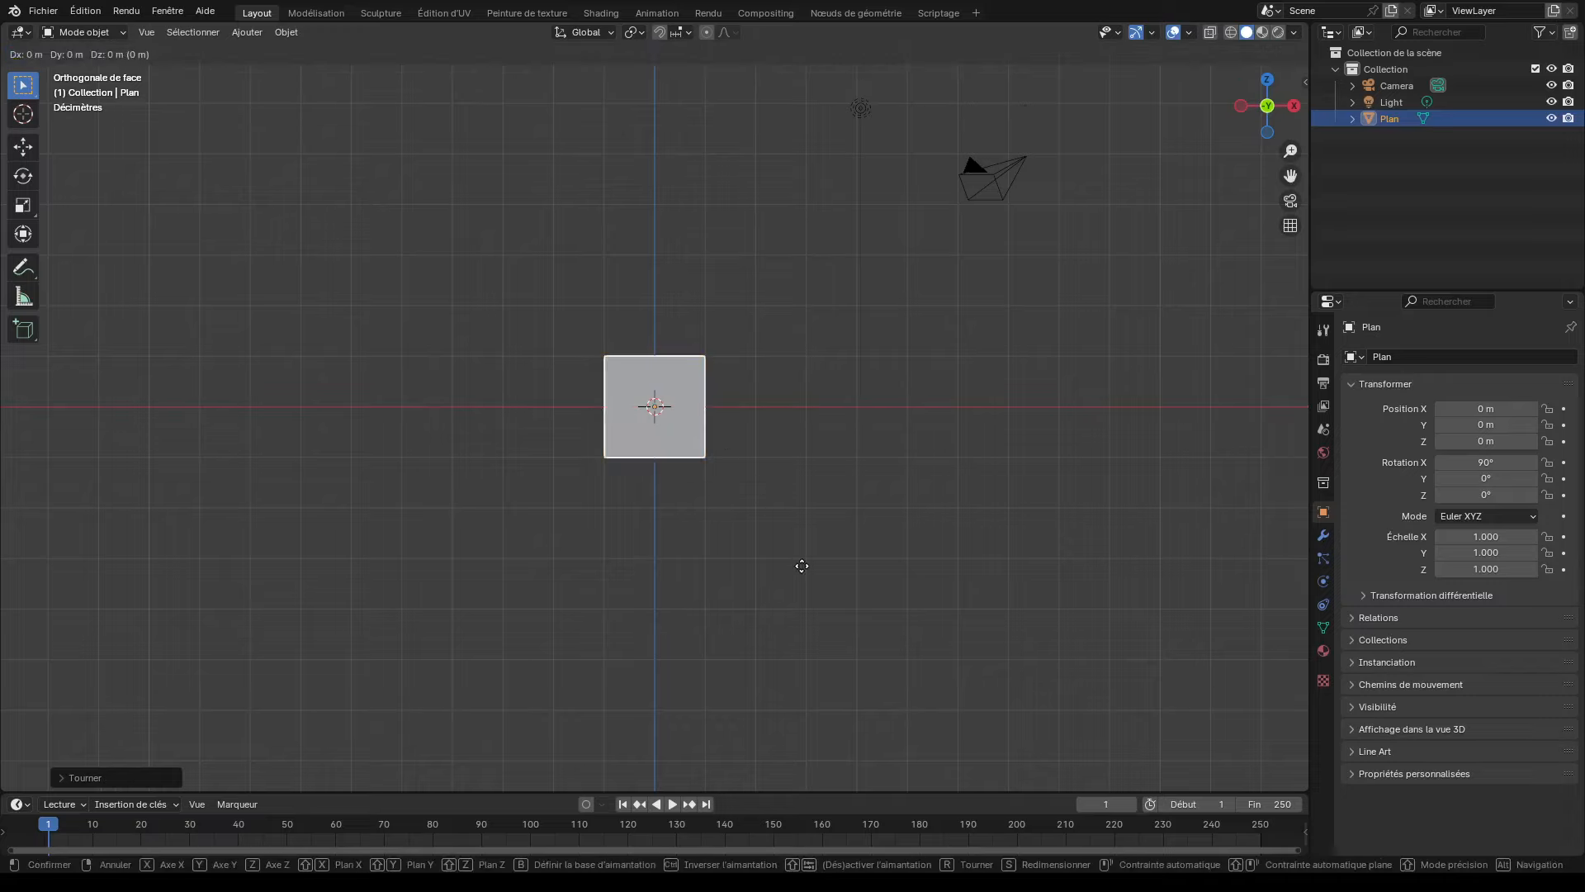
pyautogui.press('z')
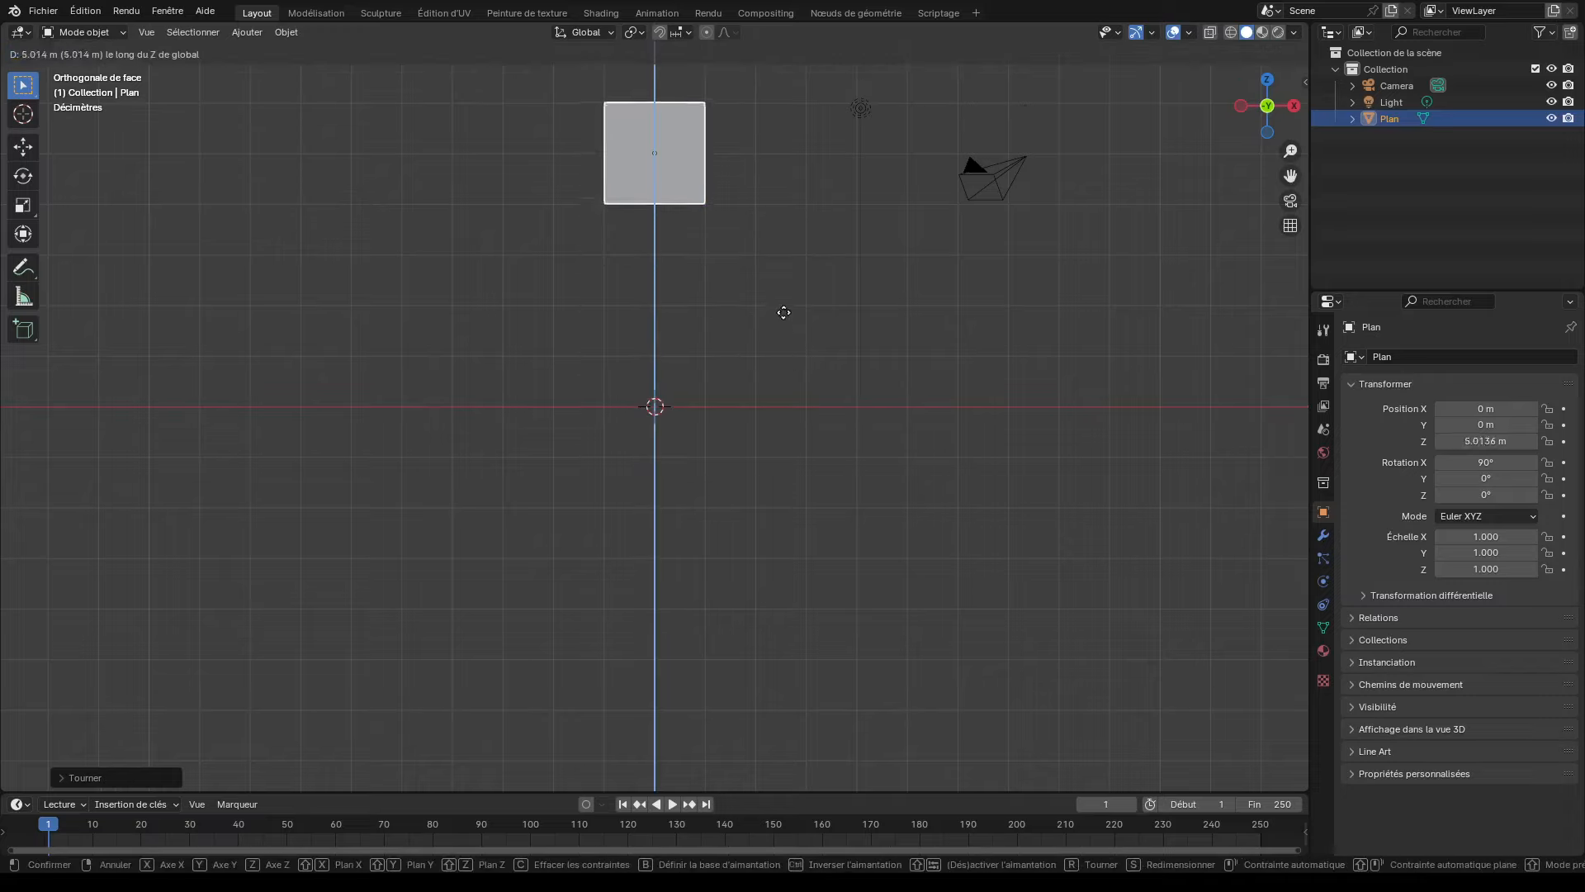
pyautogui.click(784, 312)
# Scale the plane down to about 0.27 m wide and stretch it along Z to about 0.9 m tall
pyautogui.press('s')
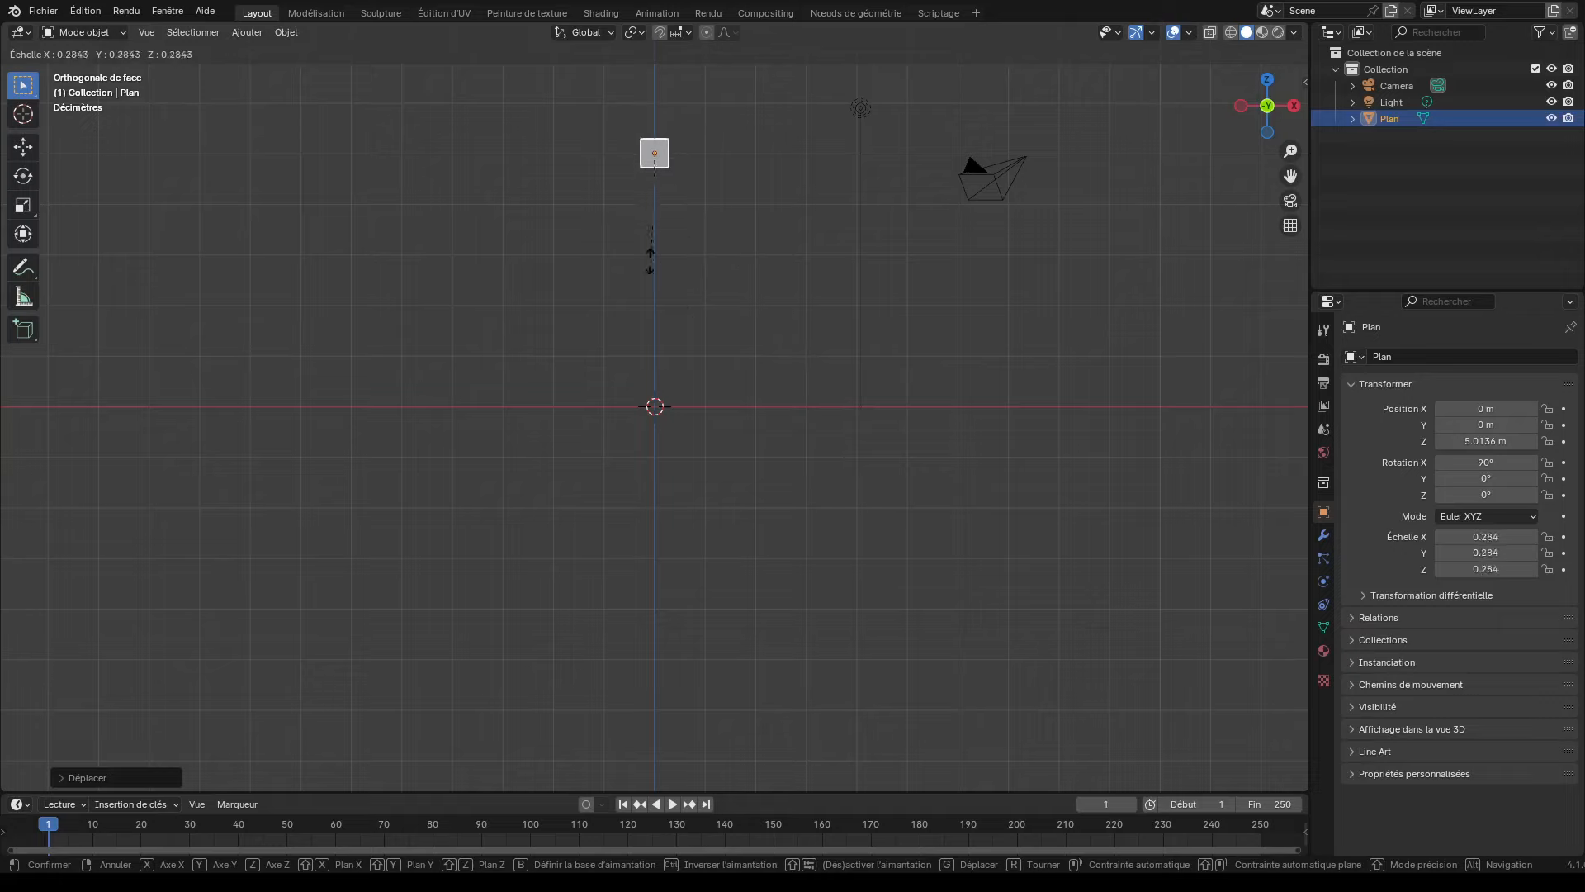
pyautogui.click(609, 184)
pyautogui.press('s')
pyautogui.press('z')
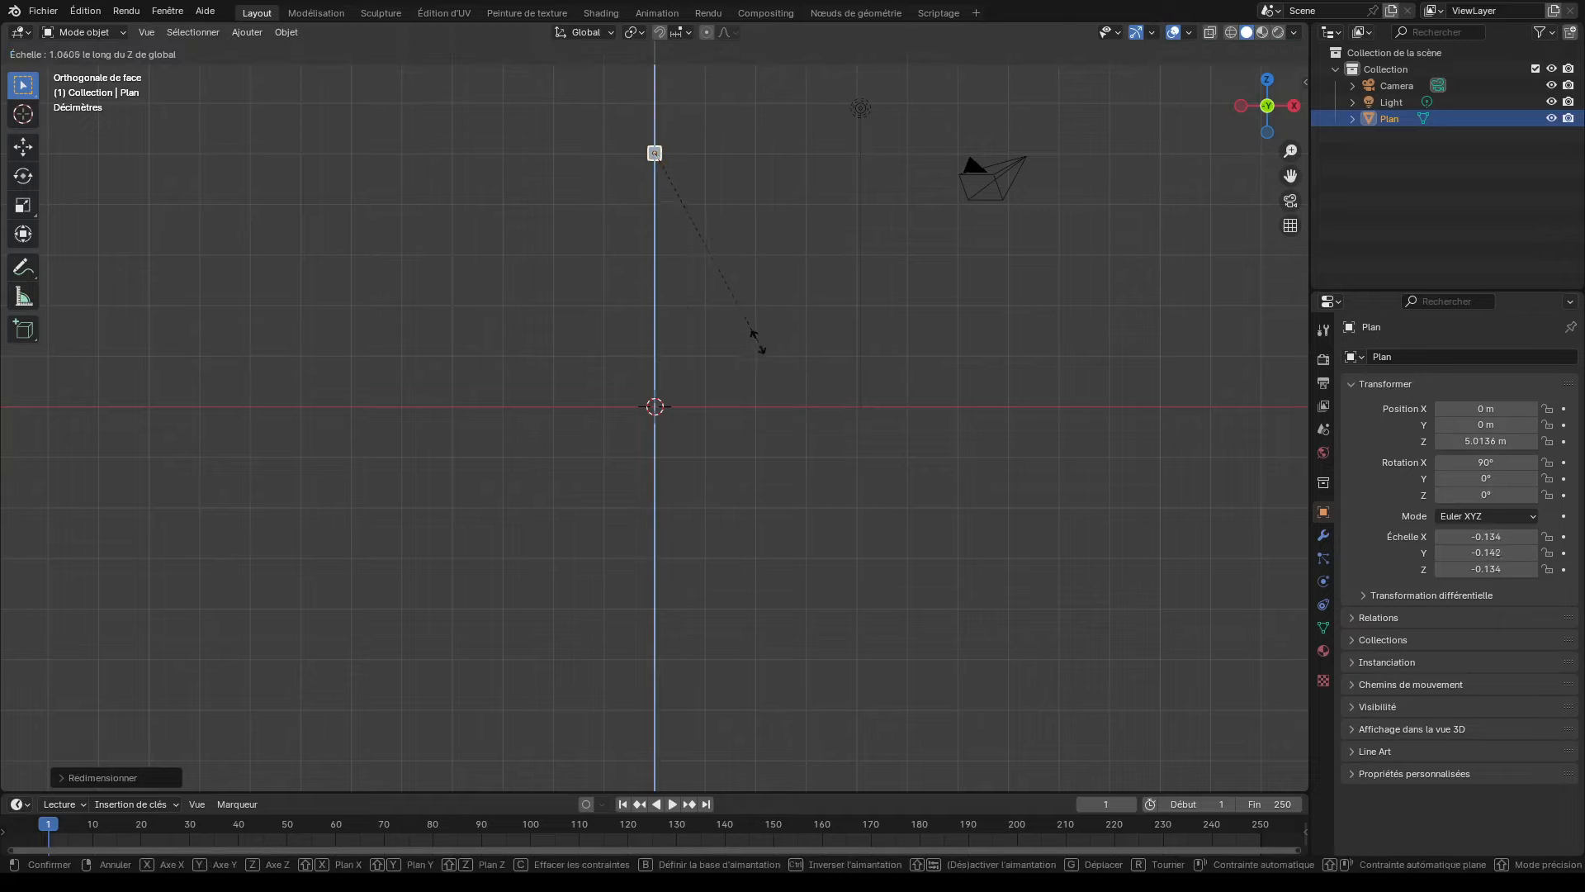
pyautogui.click(928, 760)
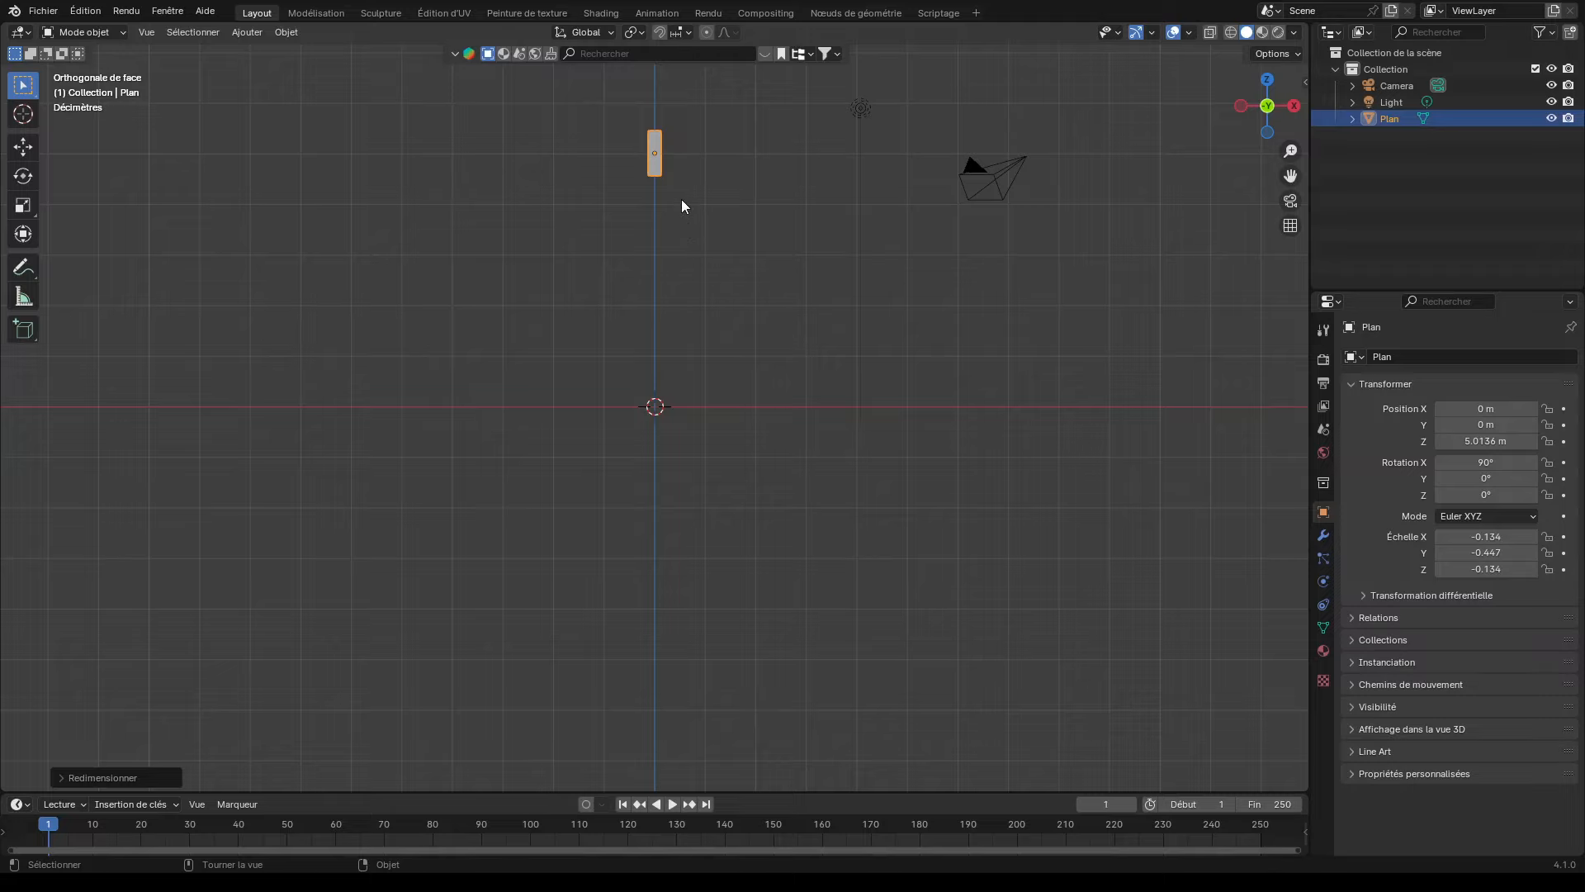
pyautogui.moveTo(682, 206); pyautogui.dragTo(660, 254, button='middle')
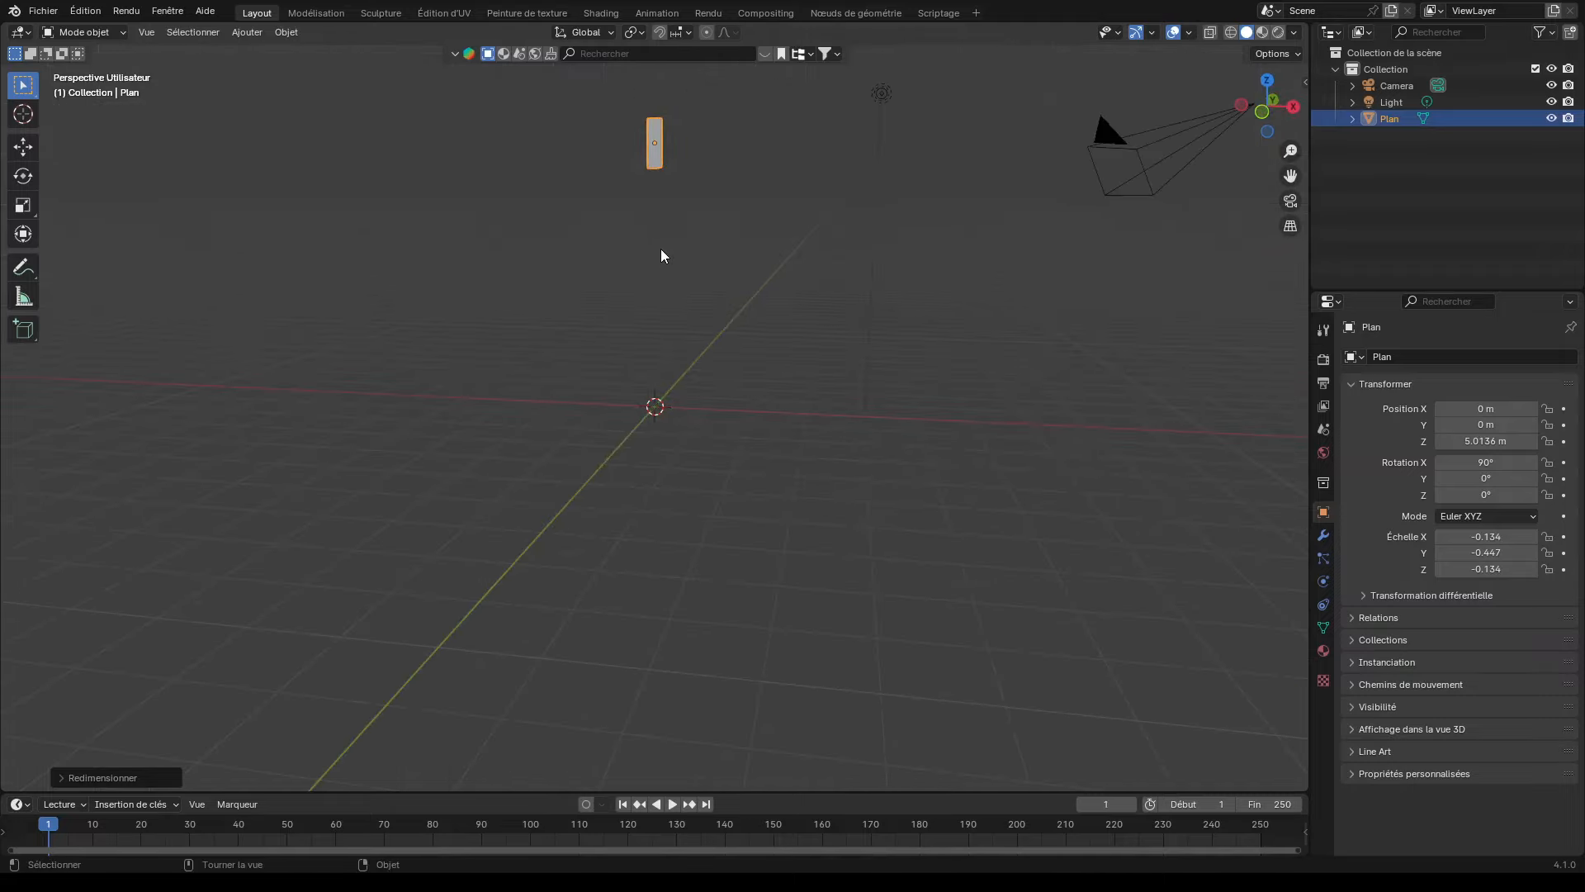
pyautogui.press('KP_1')
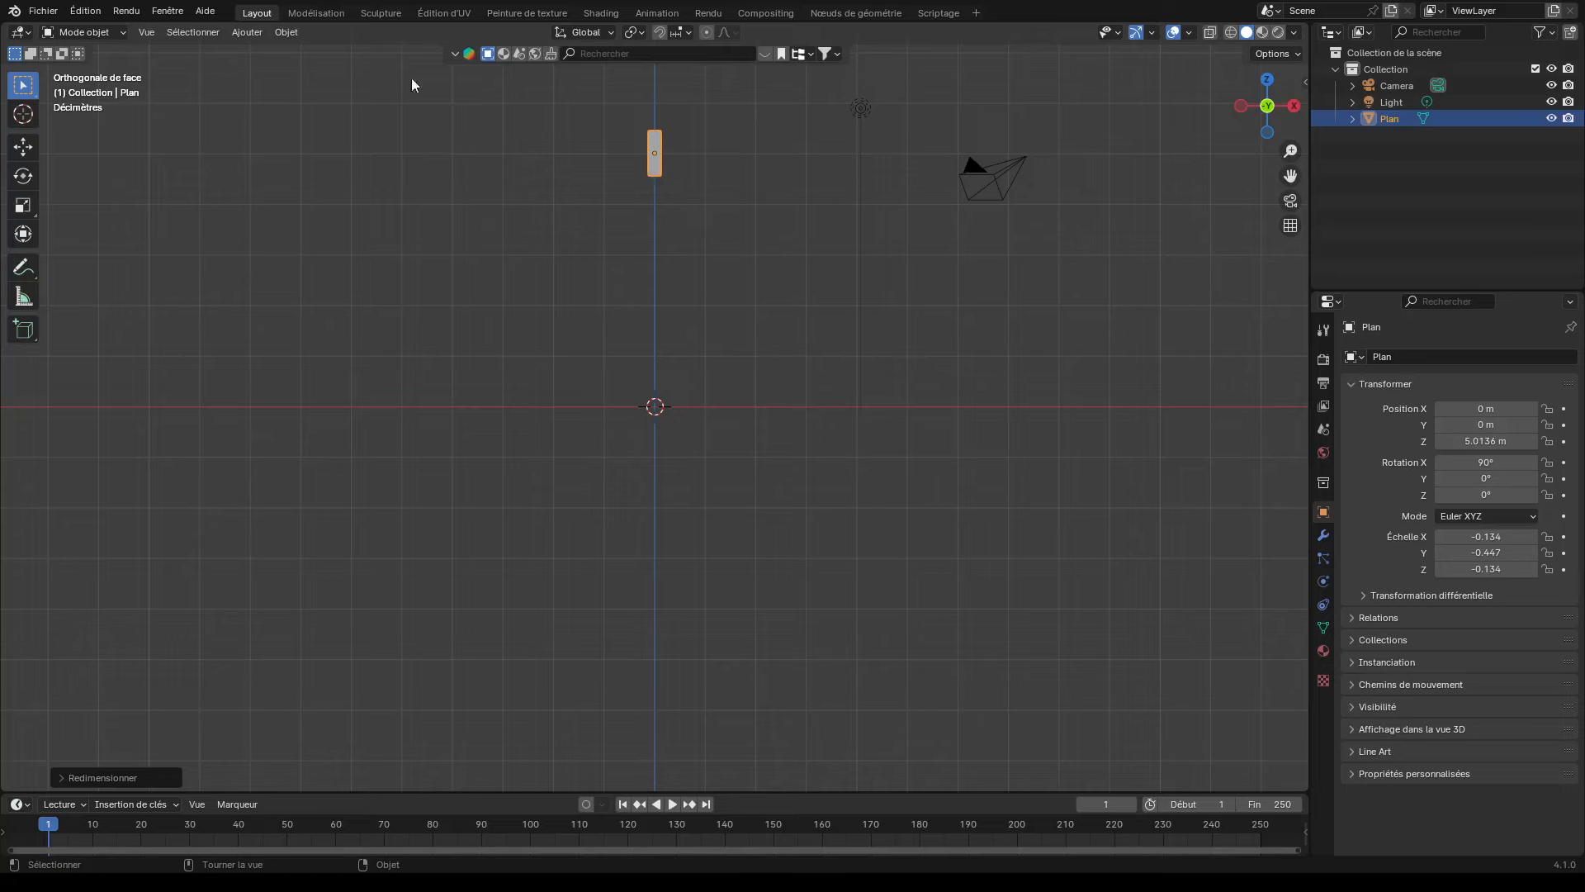
pyautogui.click(293, 33)
pyautogui.moveTo(308, 68)
pyautogui.click(295, 34)
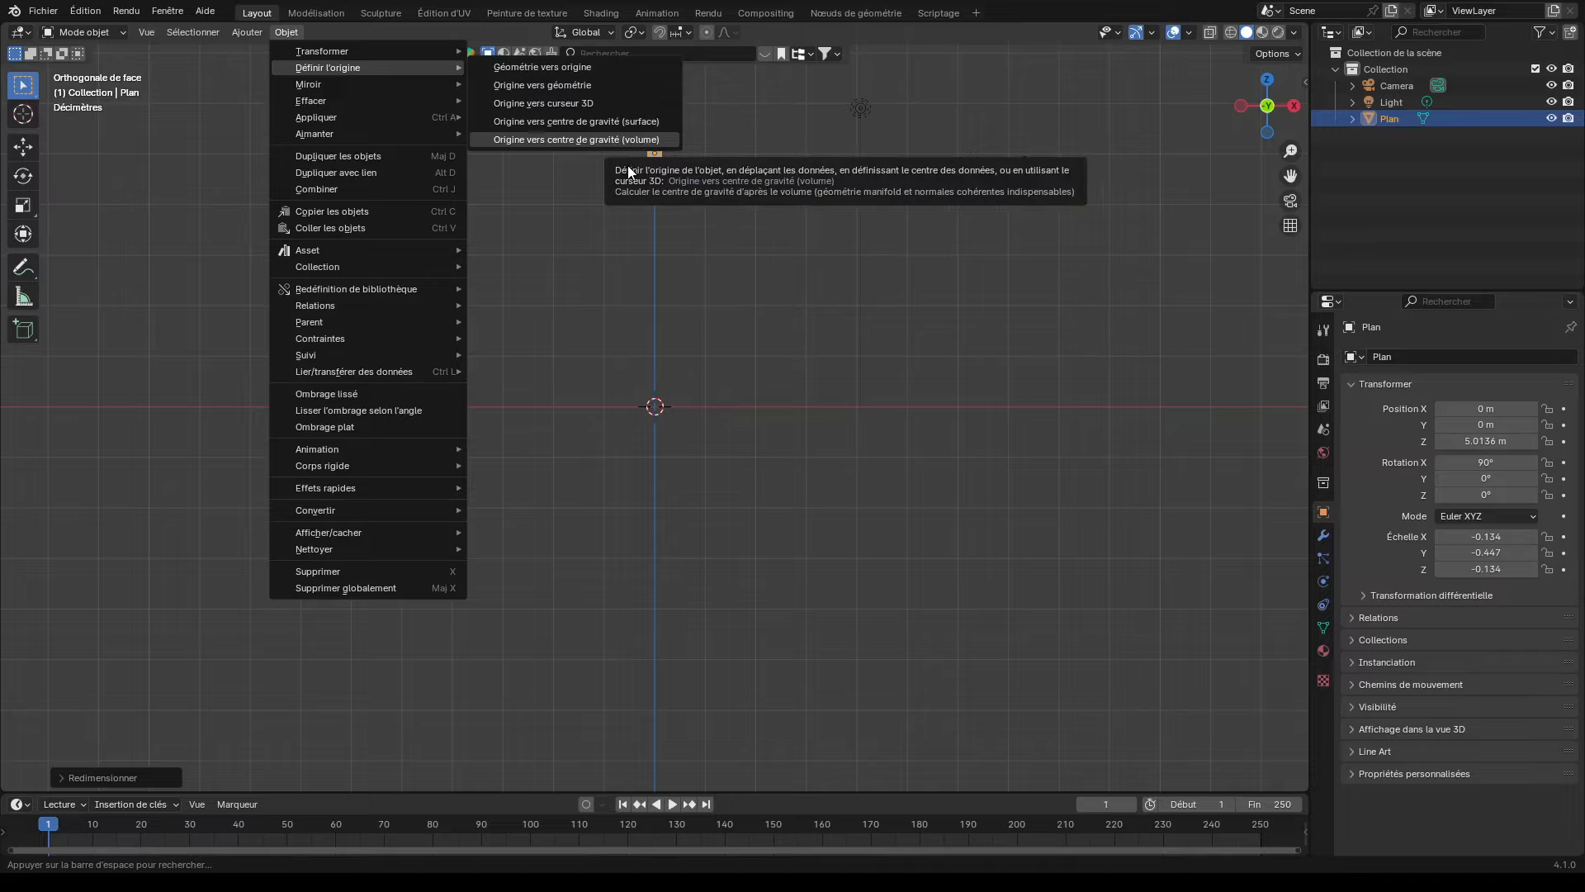
pyautogui.click(661, 245)
pyautogui.moveTo(674, 198)
pyautogui.mouseDown(button='middle')
pyautogui.moveTo(734, 190)
pyautogui.moveTo(835, 215)
pyautogui.moveTo(685, 211)
pyautogui.mouseUp(button='middle')
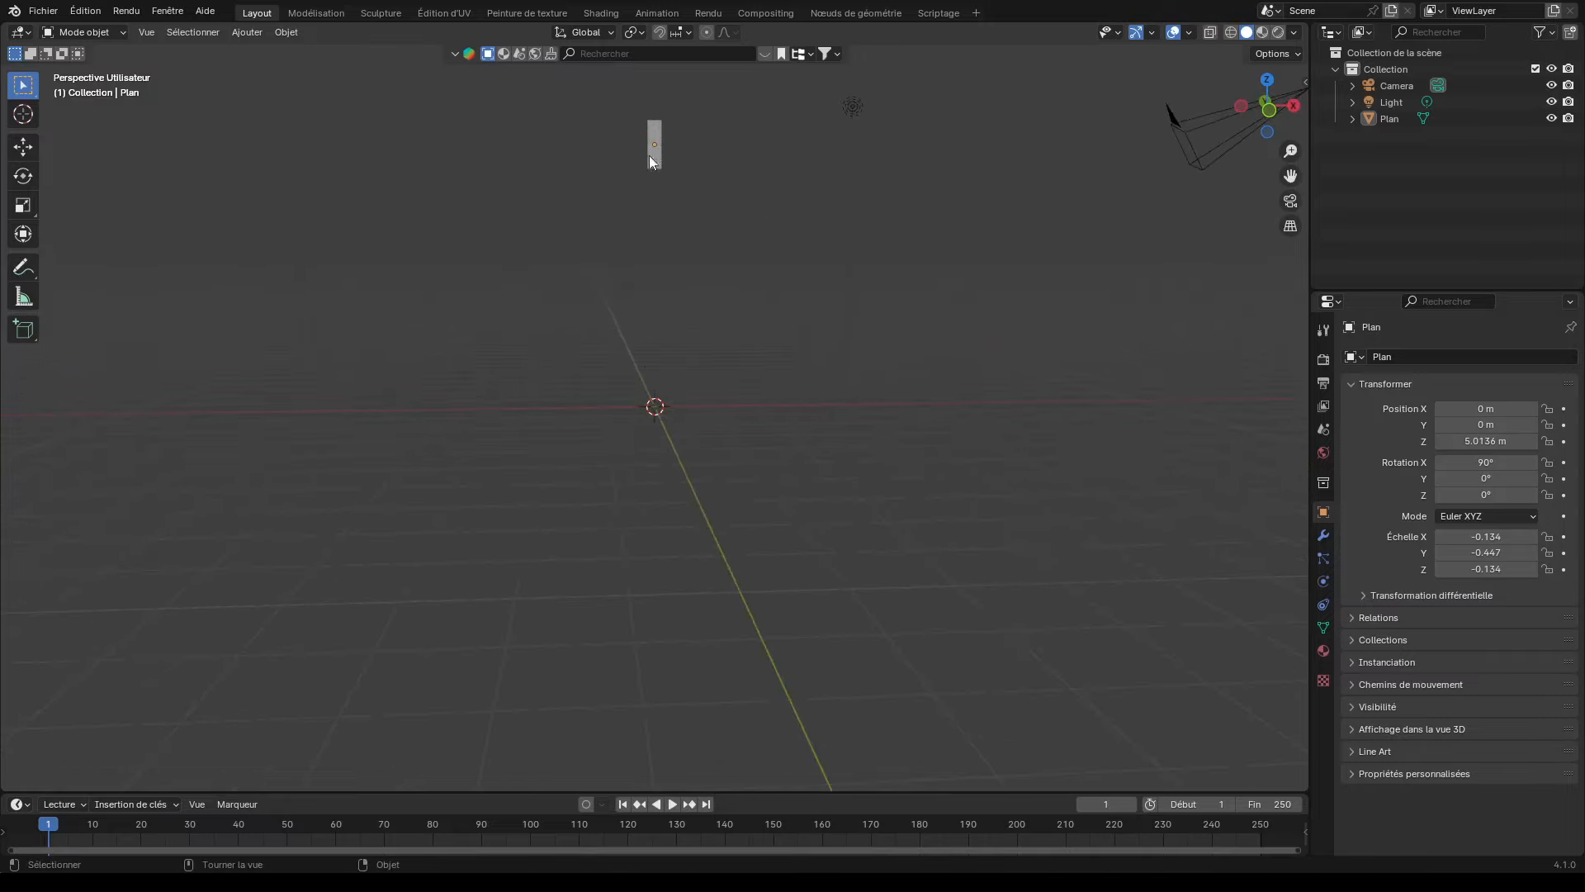
pyautogui.press('KP_1')
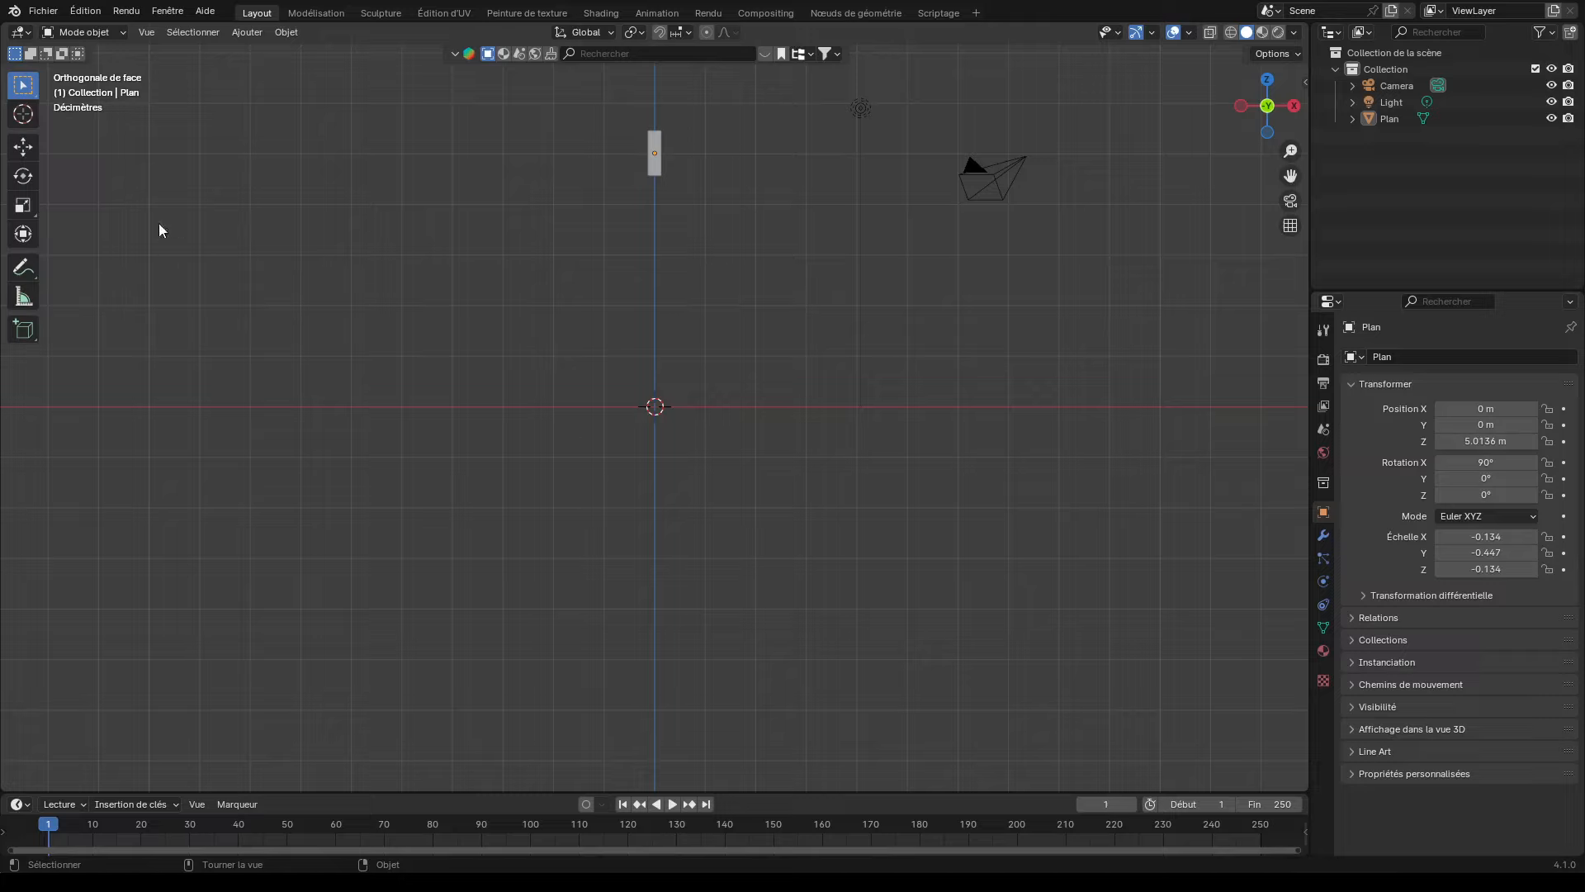
# Try placing the 3D cursor off-centre and on the plane, and snap it back to the world origin
pyautogui.click(30, 121)
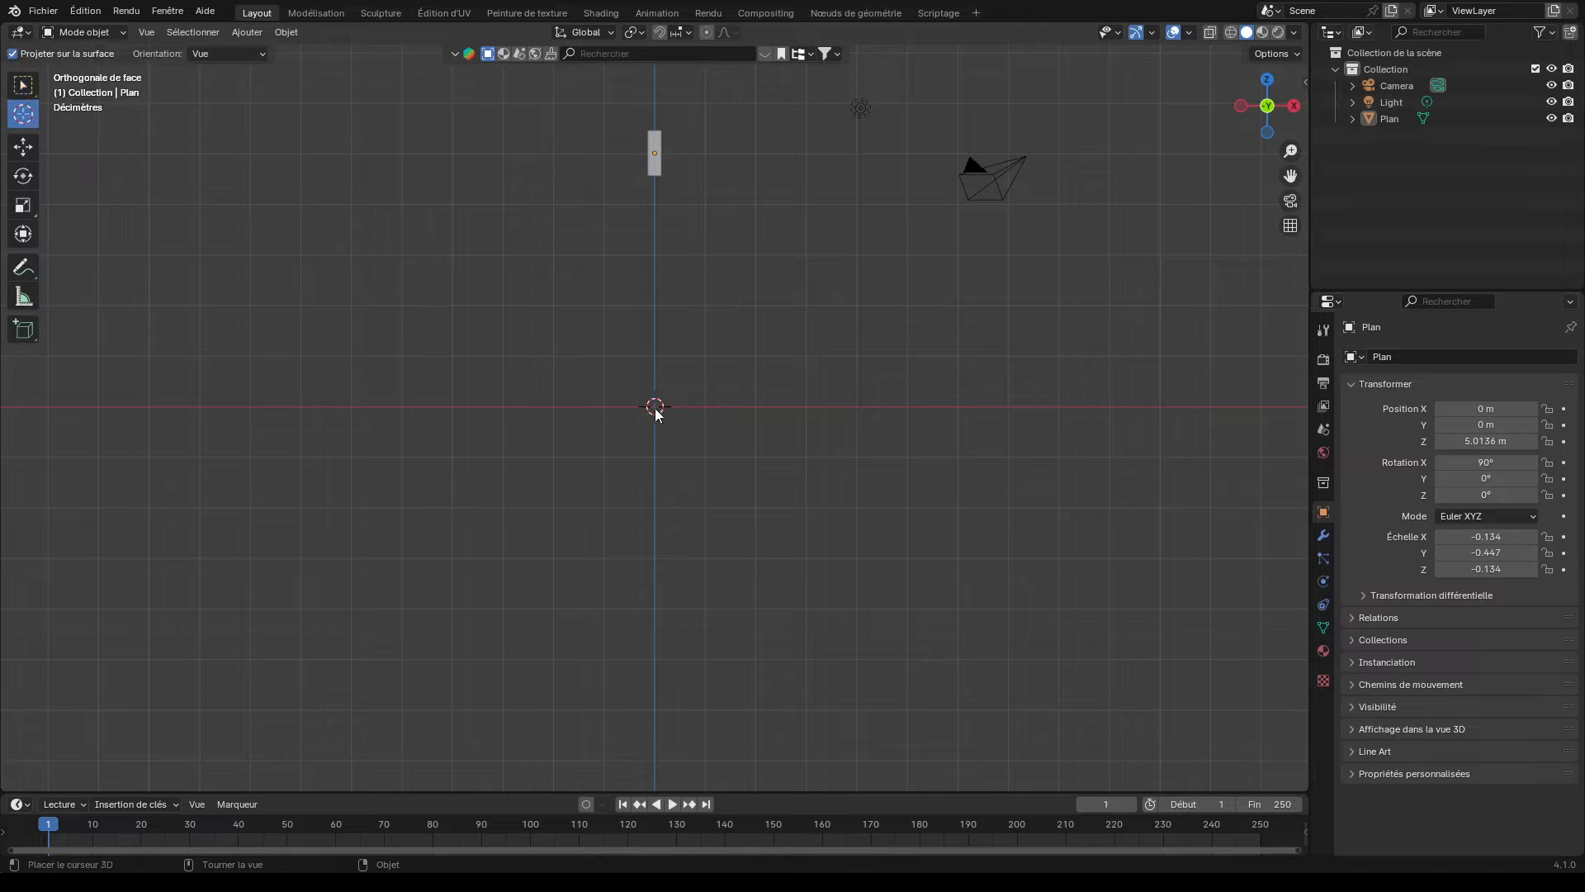
pyautogui.click(842, 253)
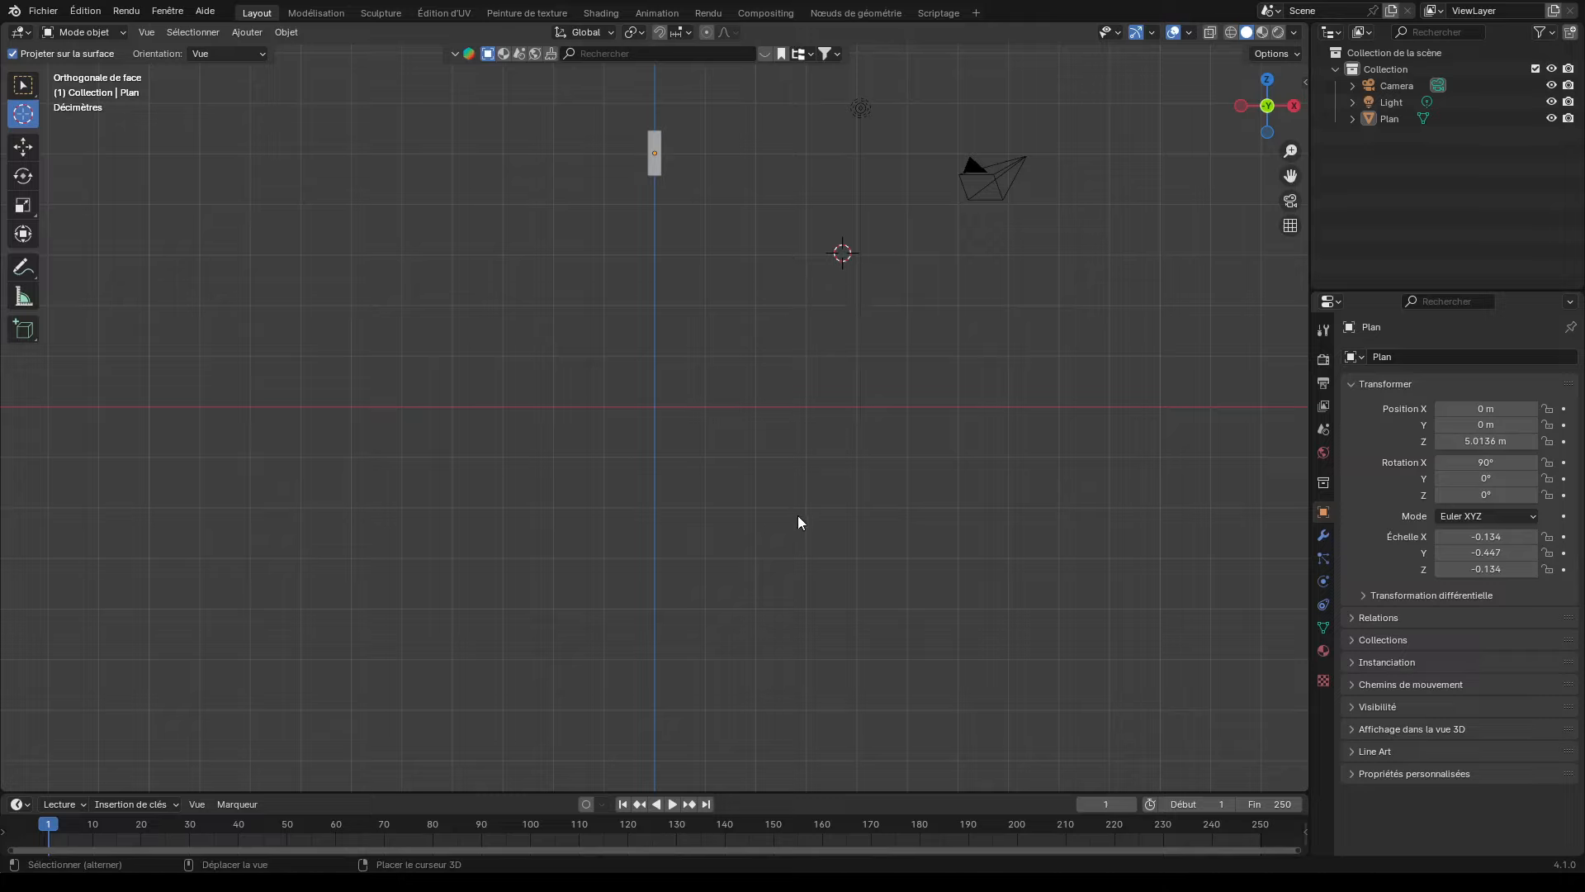
pyautogui.hotkey('shift', 's')
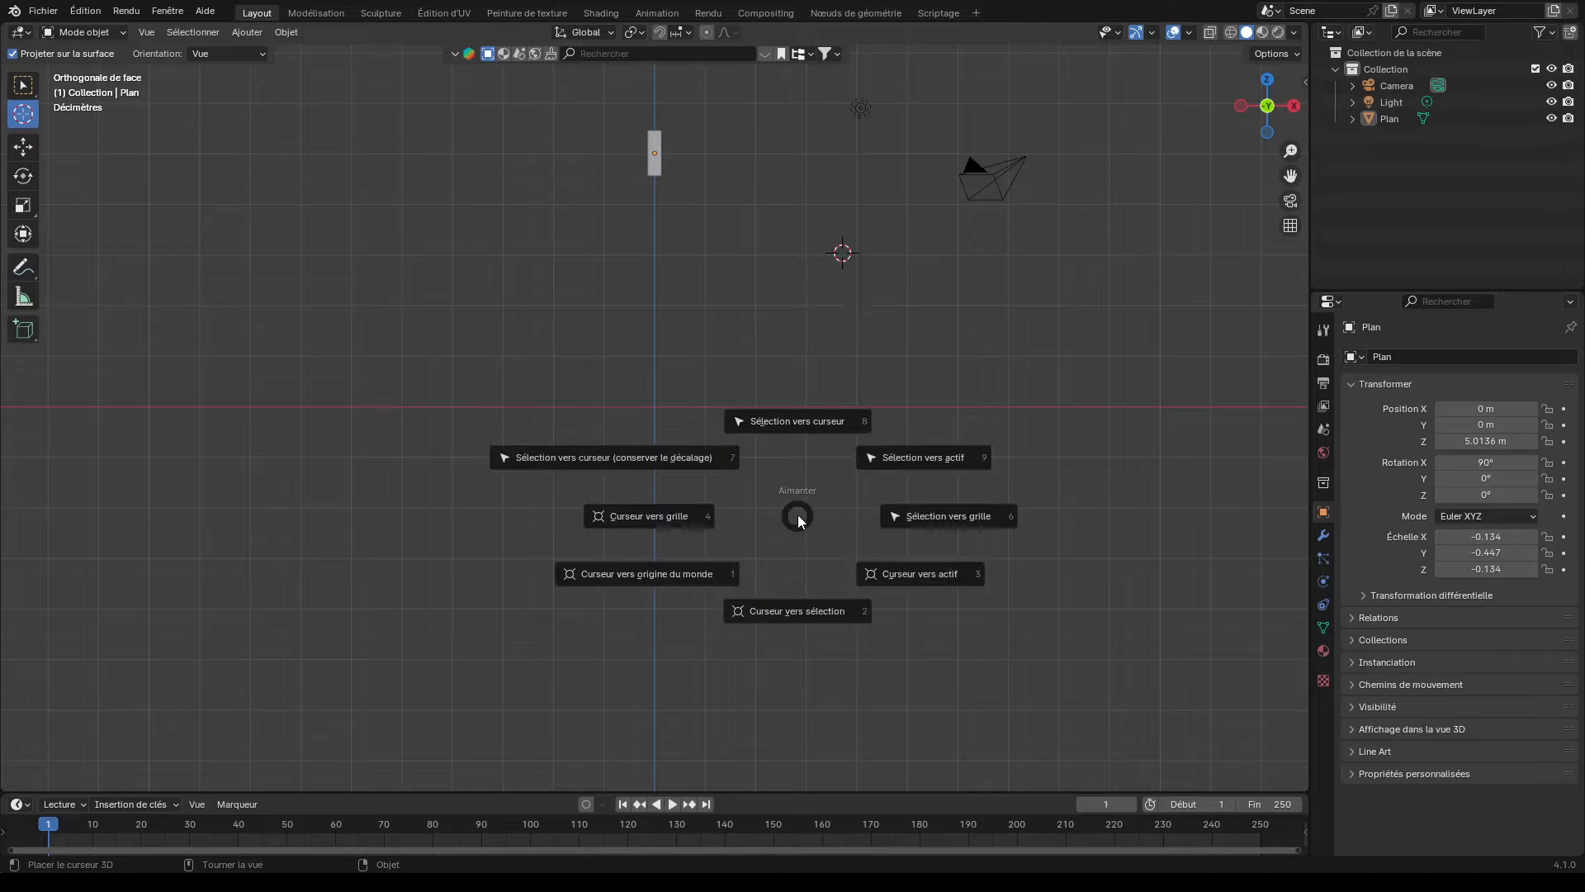
pyautogui.click(658, 572)
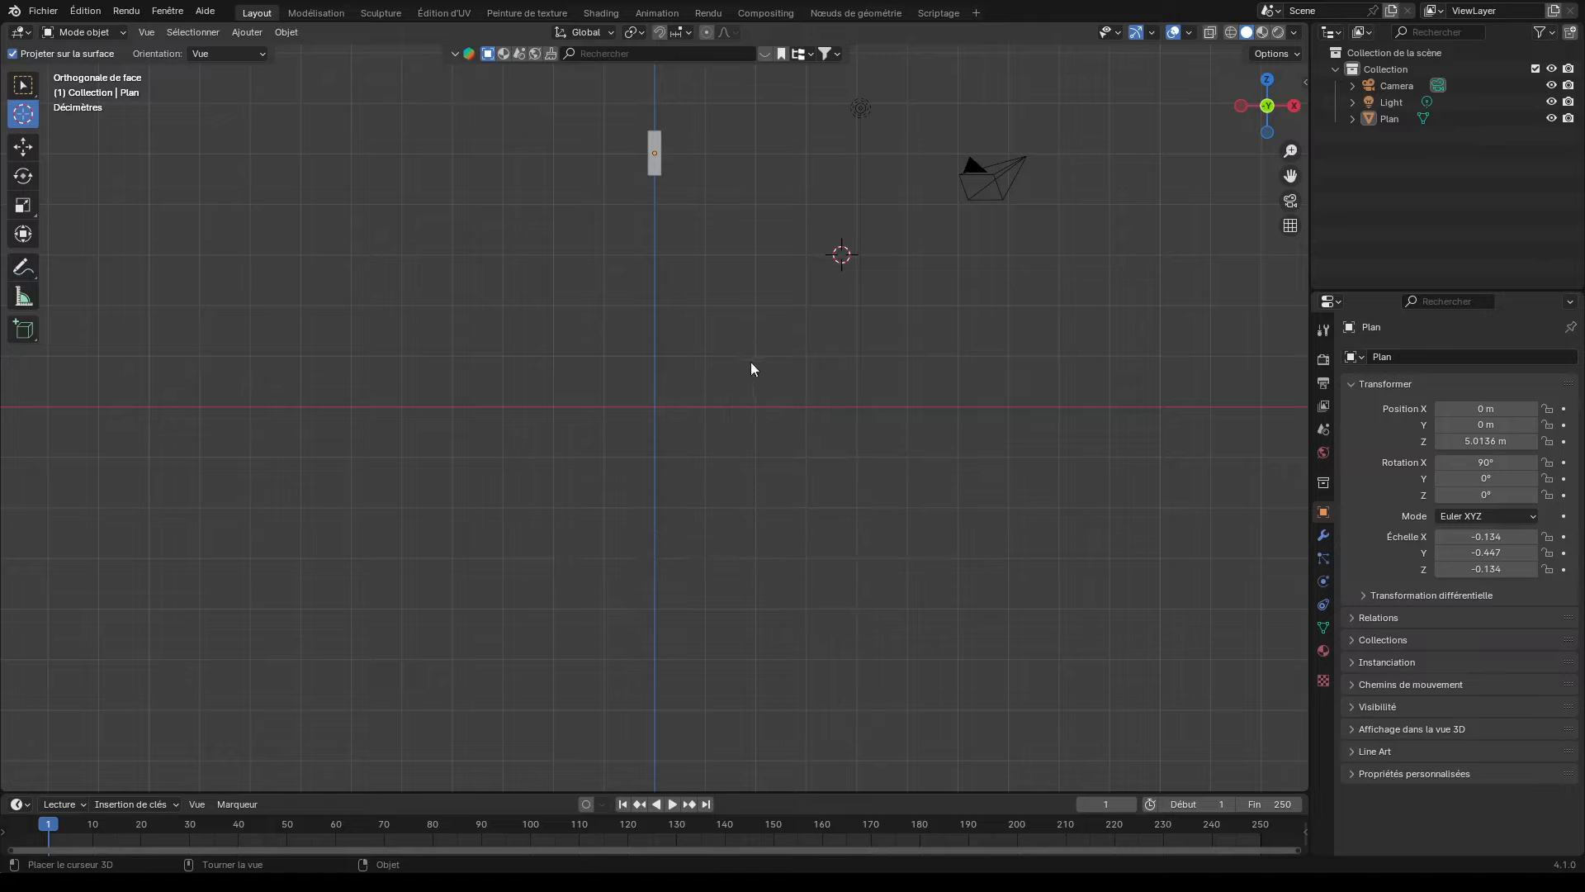
pyautogui.hotkey('shift', 's')
pyautogui.click(624, 423)
pyautogui.click(651, 171)
pyautogui.hotkey('shift', 's')
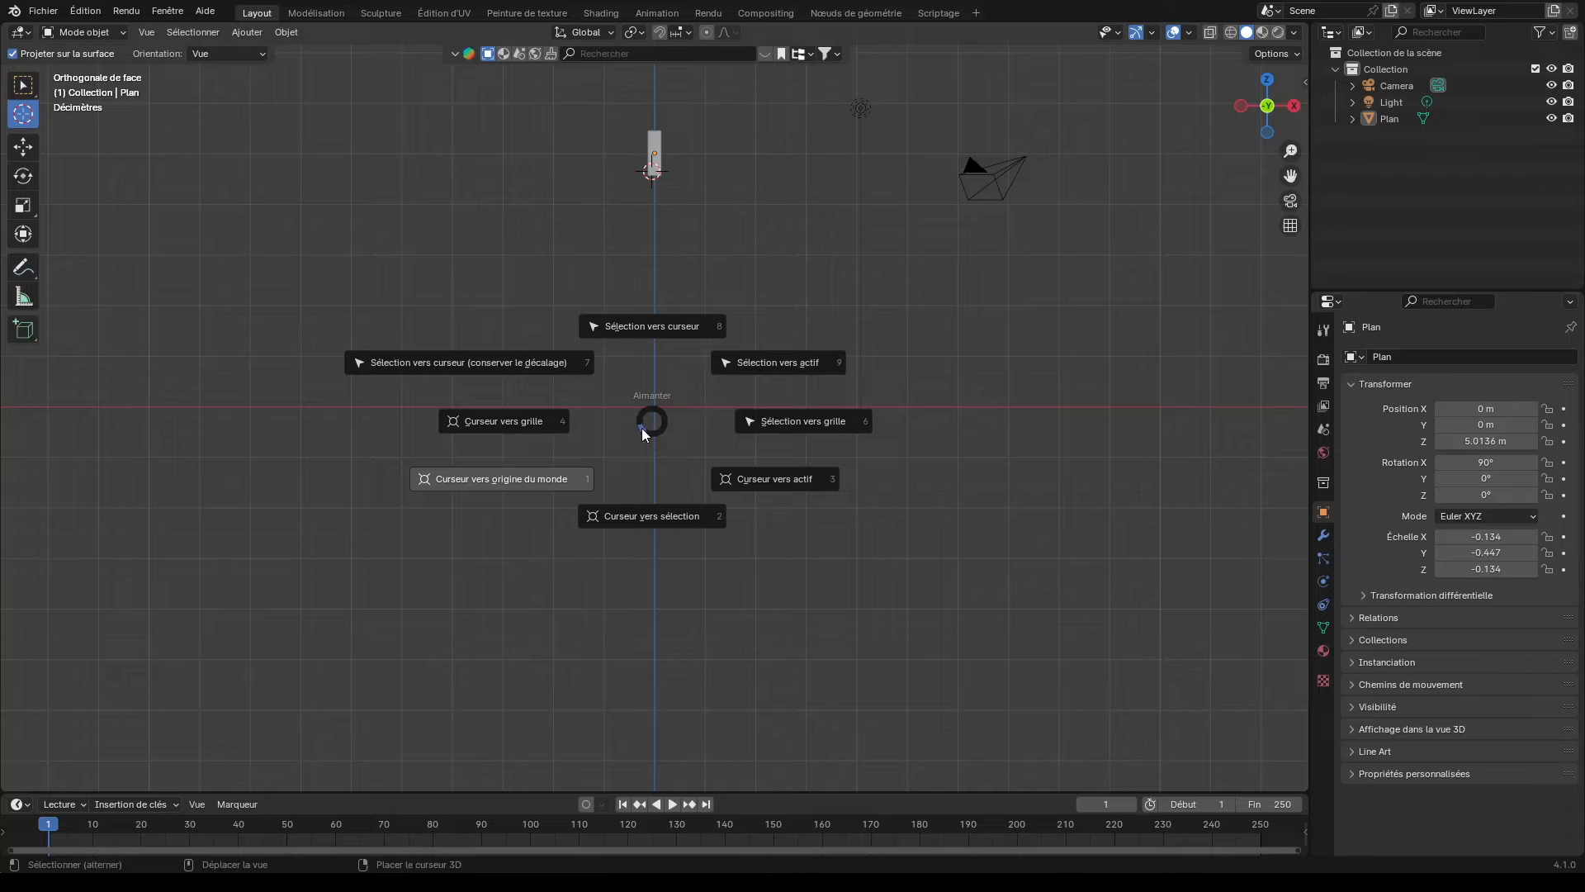
pyautogui.click(538, 484)
# Select the plane and set its origin to the 3D cursor at the world centre
pyautogui.click(30, 89)
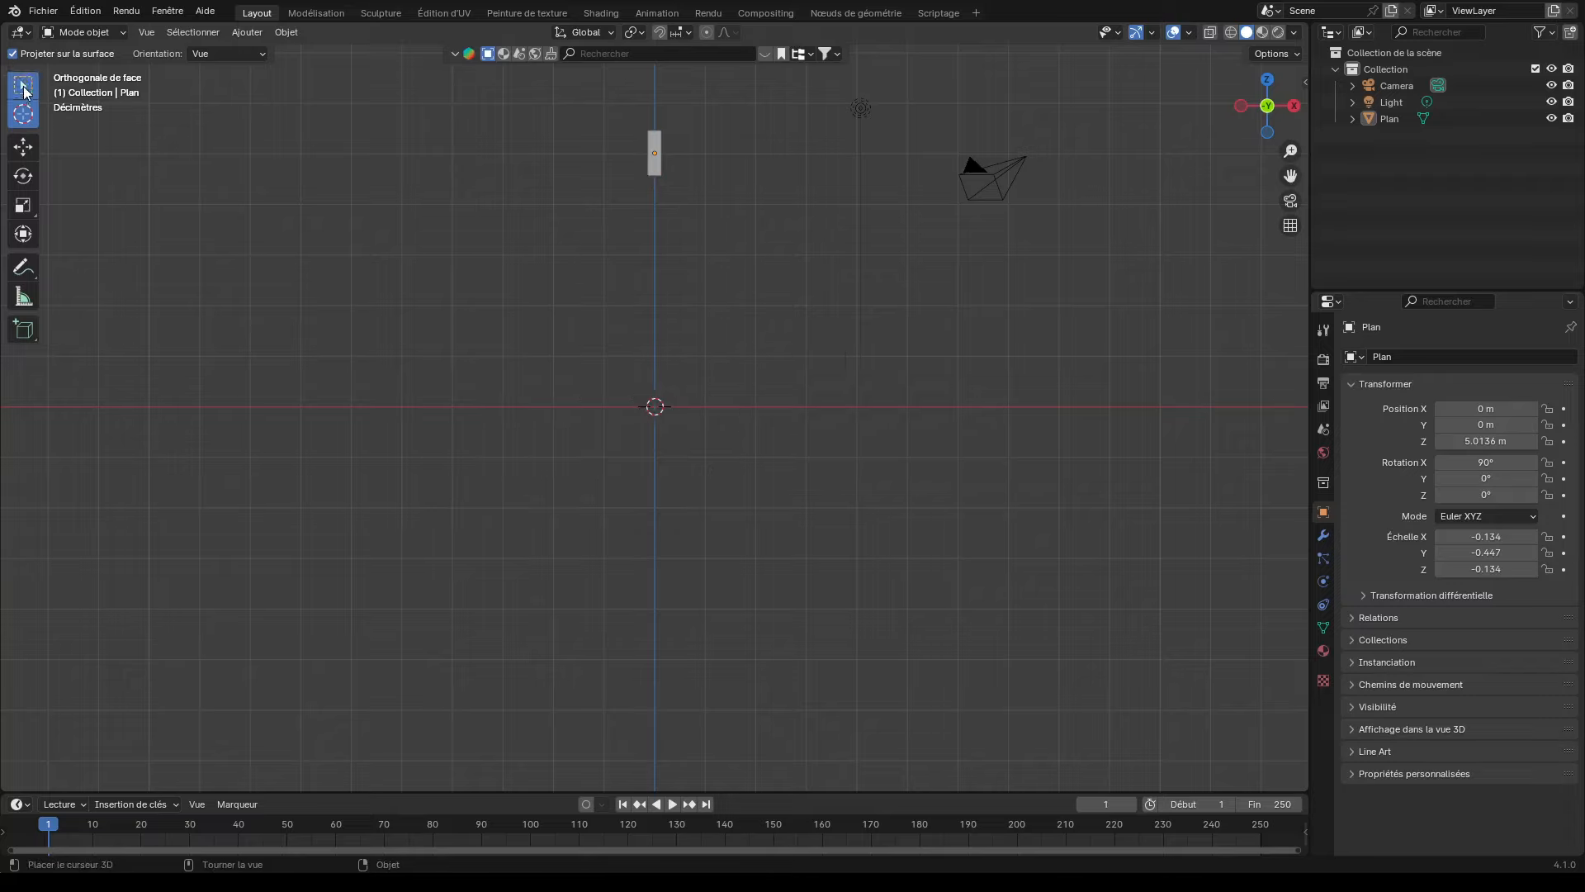
pyautogui.click(655, 144)
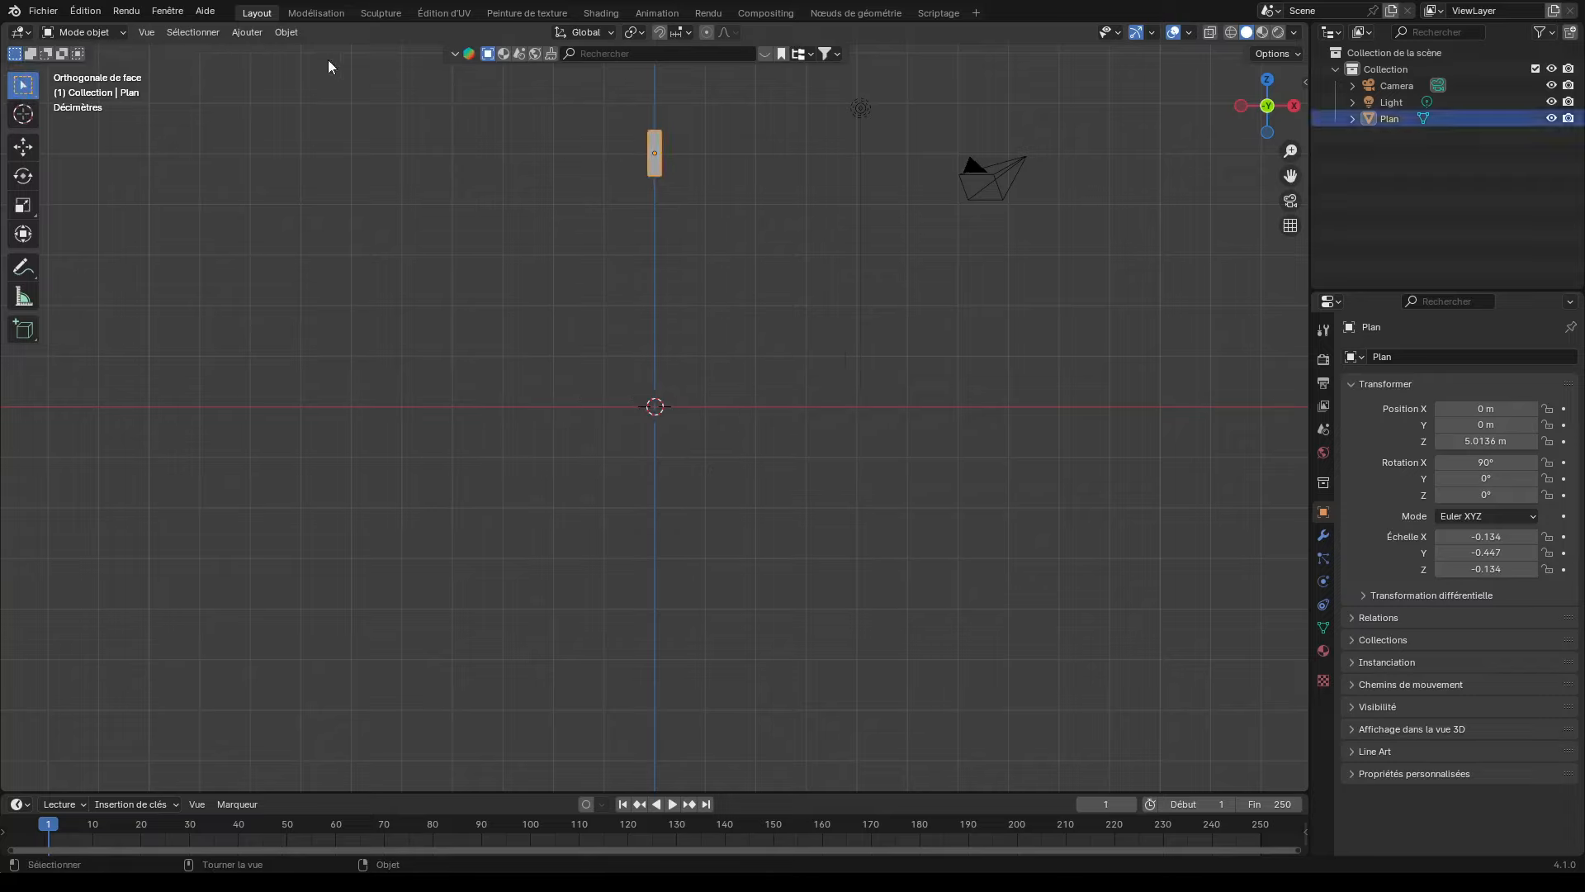
pyautogui.click(278, 33)
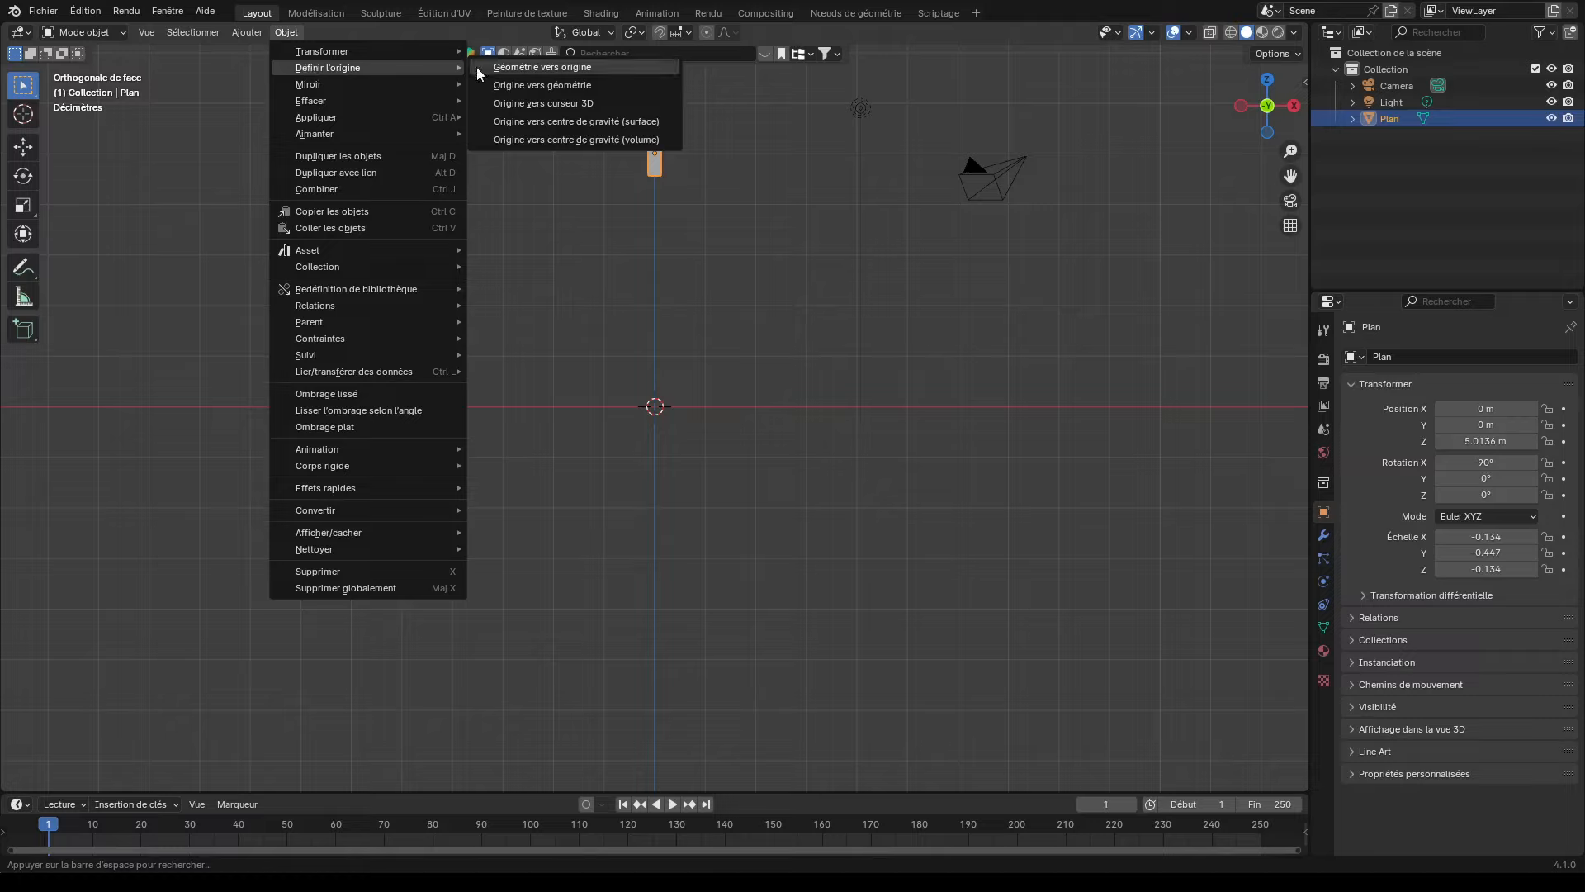
pyautogui.click(552, 102)
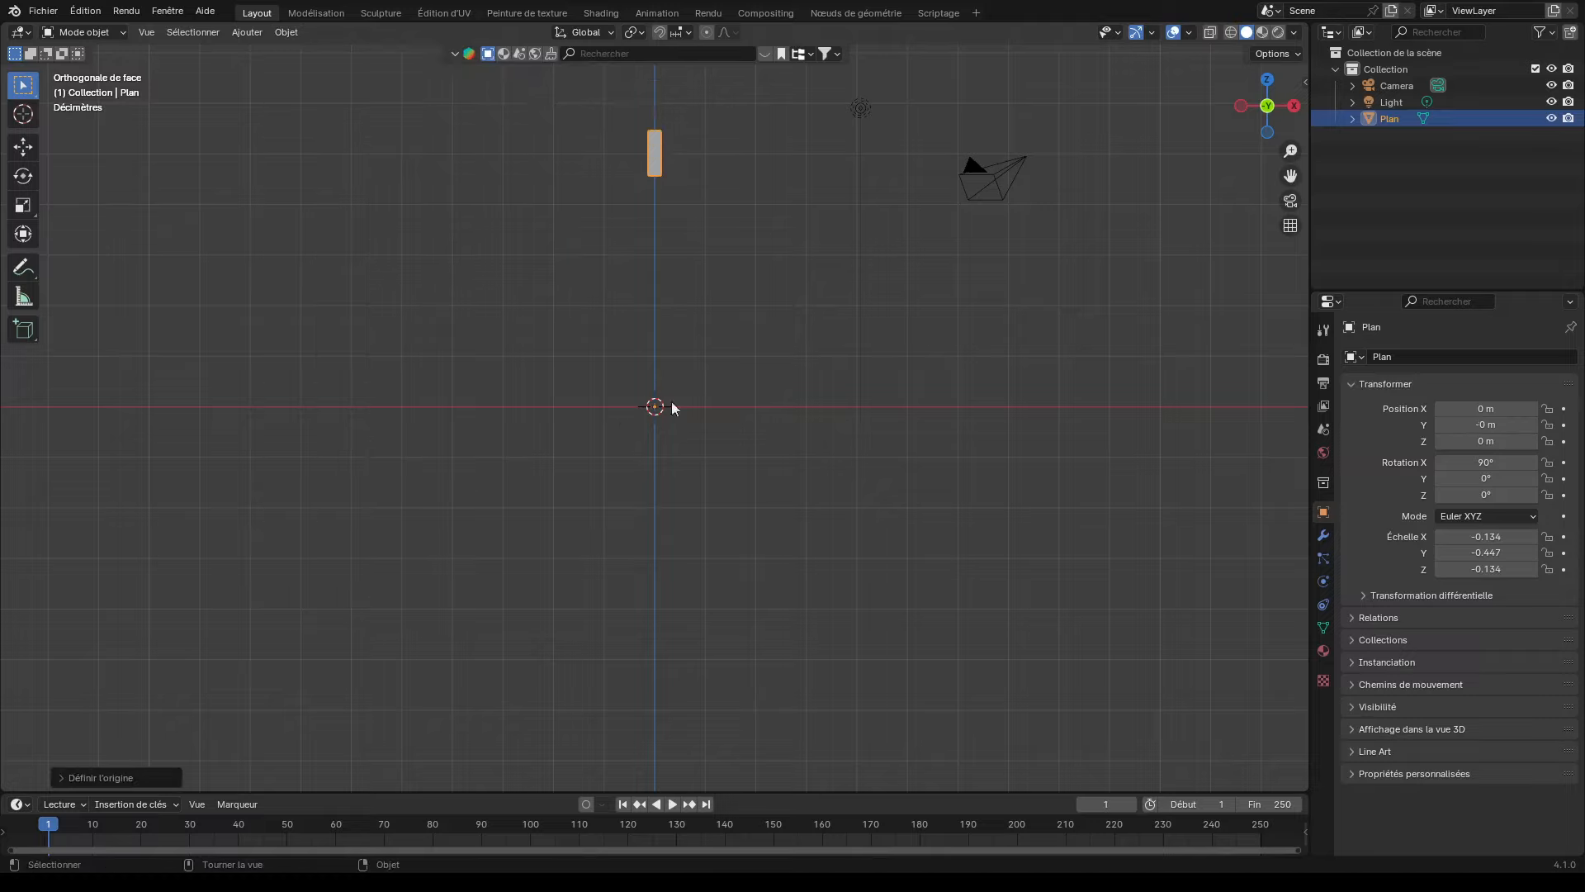
pyautogui.press('r')
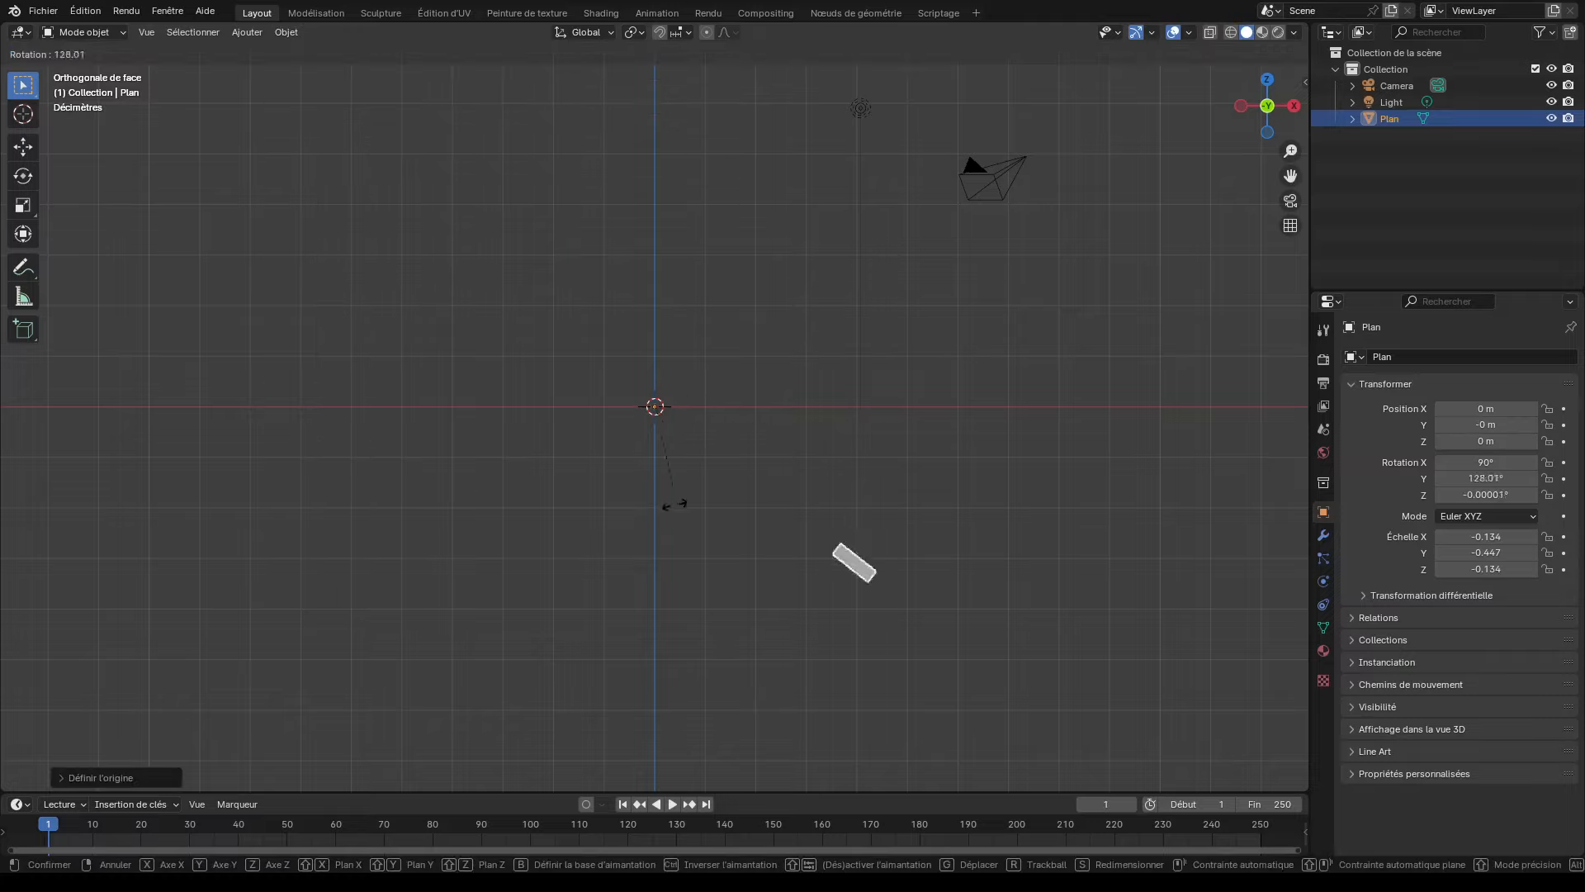
pyautogui.rightClick(664, 388)
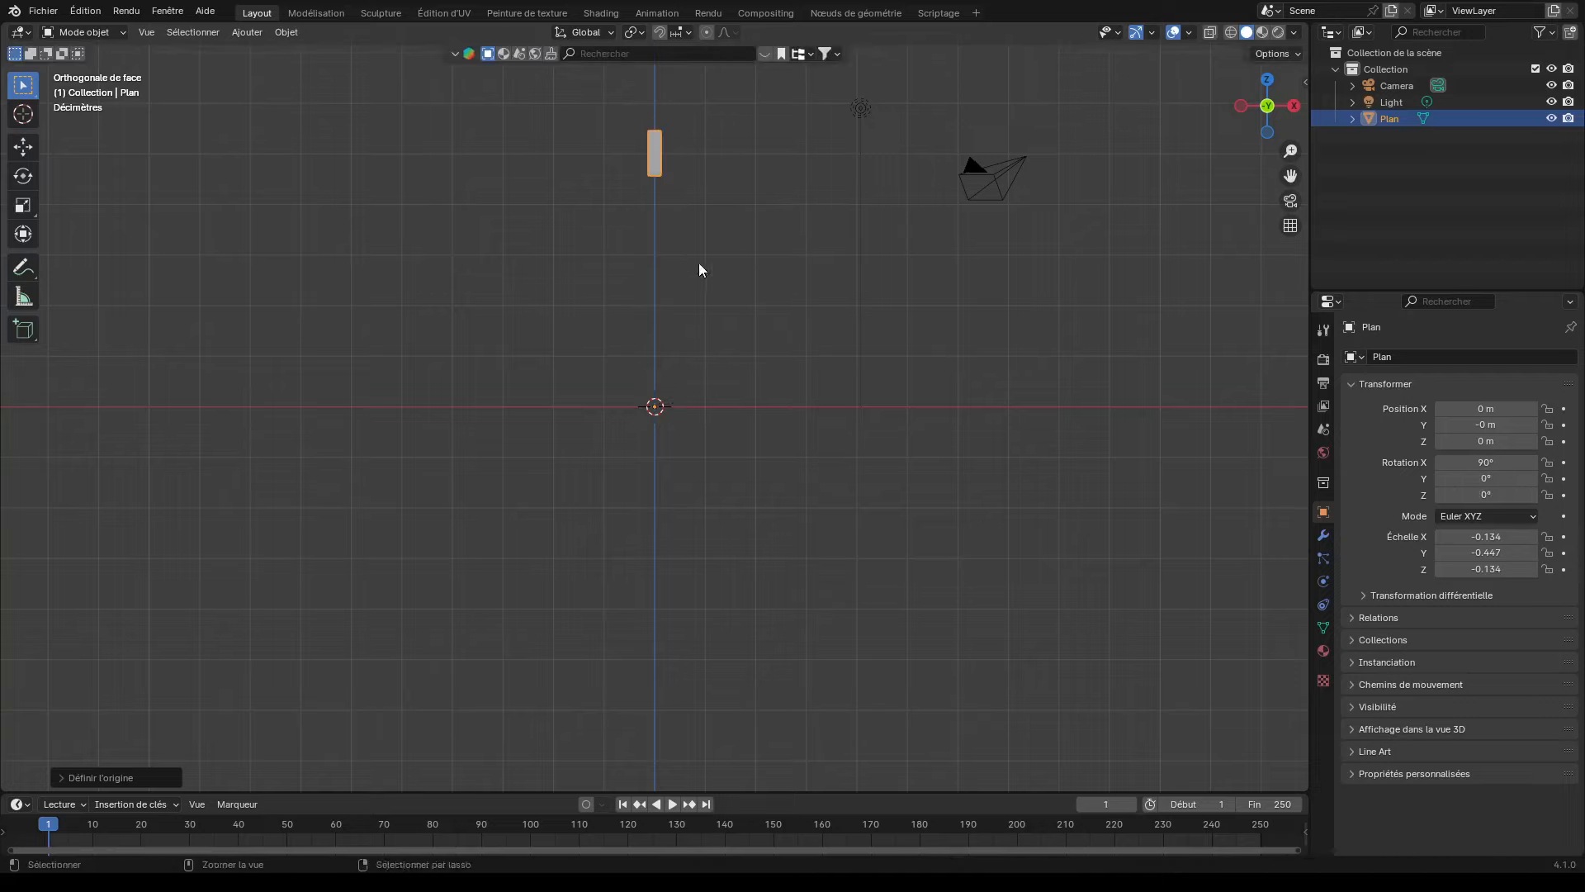
# Apply the plane's position, rotation and scale, and display its transform values in the viewport
pyautogui.hotkey('ctrl', 'a')
pyautogui.click(639, 271)
pyautogui.hotkey('ctrl', 'a')
pyautogui.click(621, 284)
pyautogui.press('n')
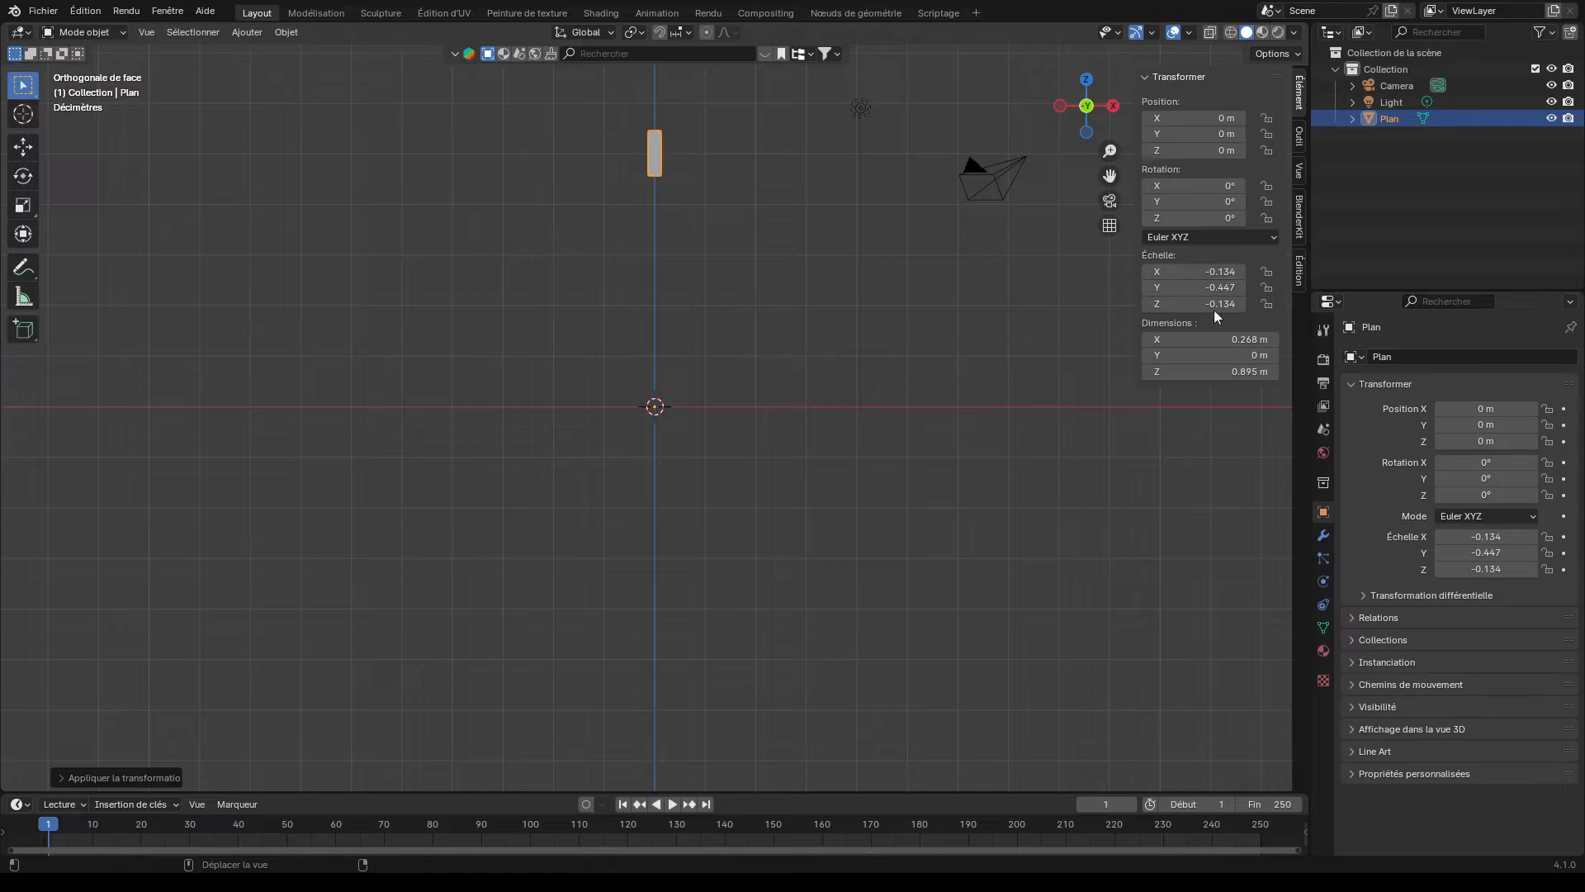
pyautogui.hotkey('ctrl', 'a')
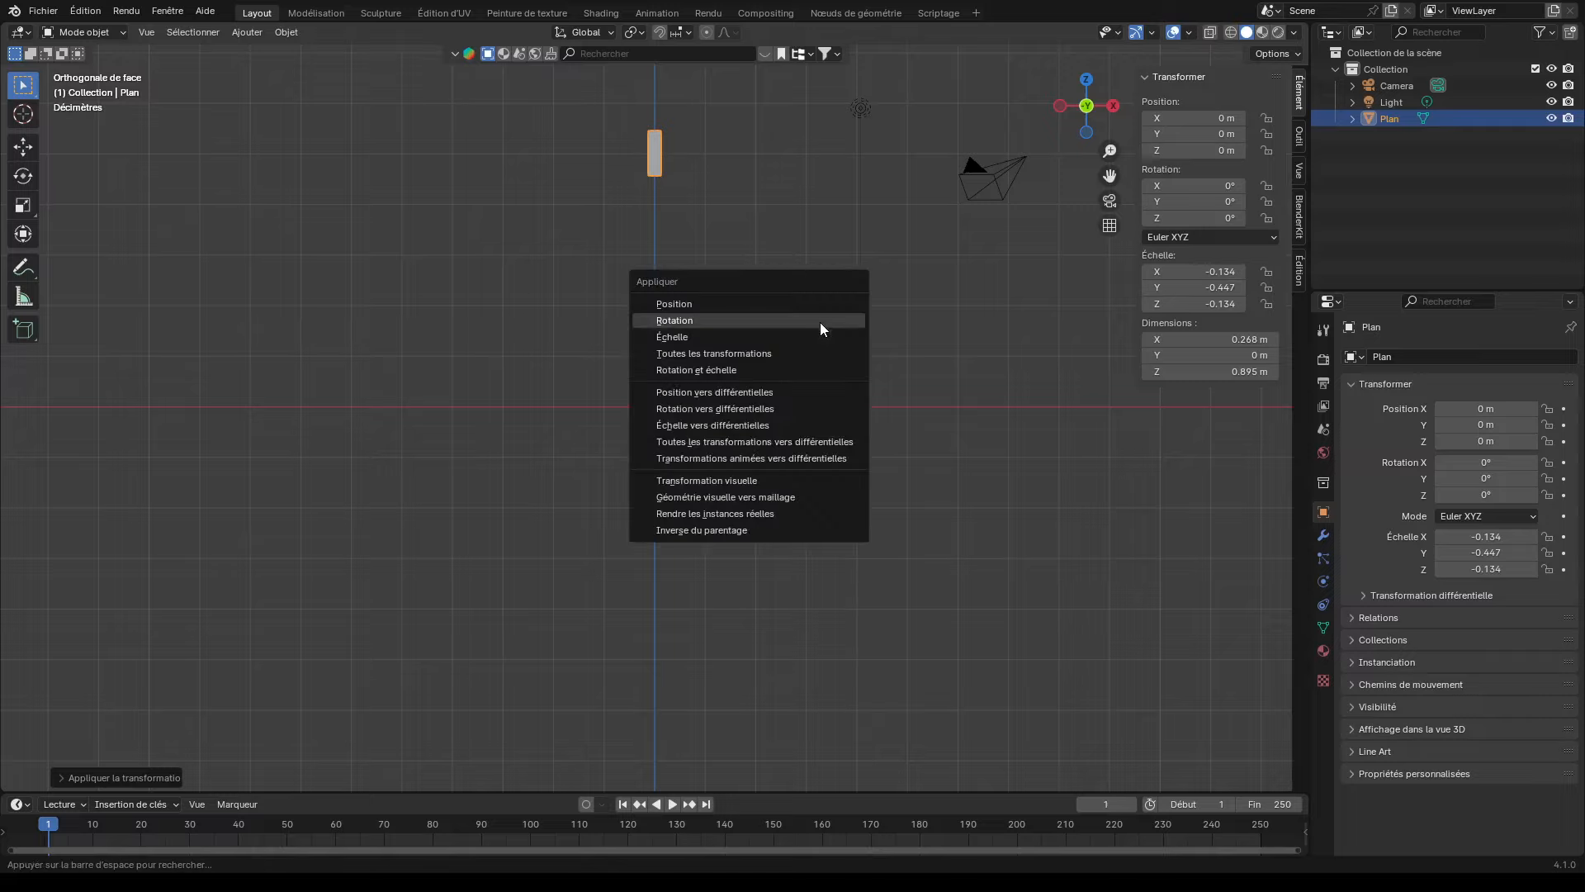
pyautogui.click(796, 342)
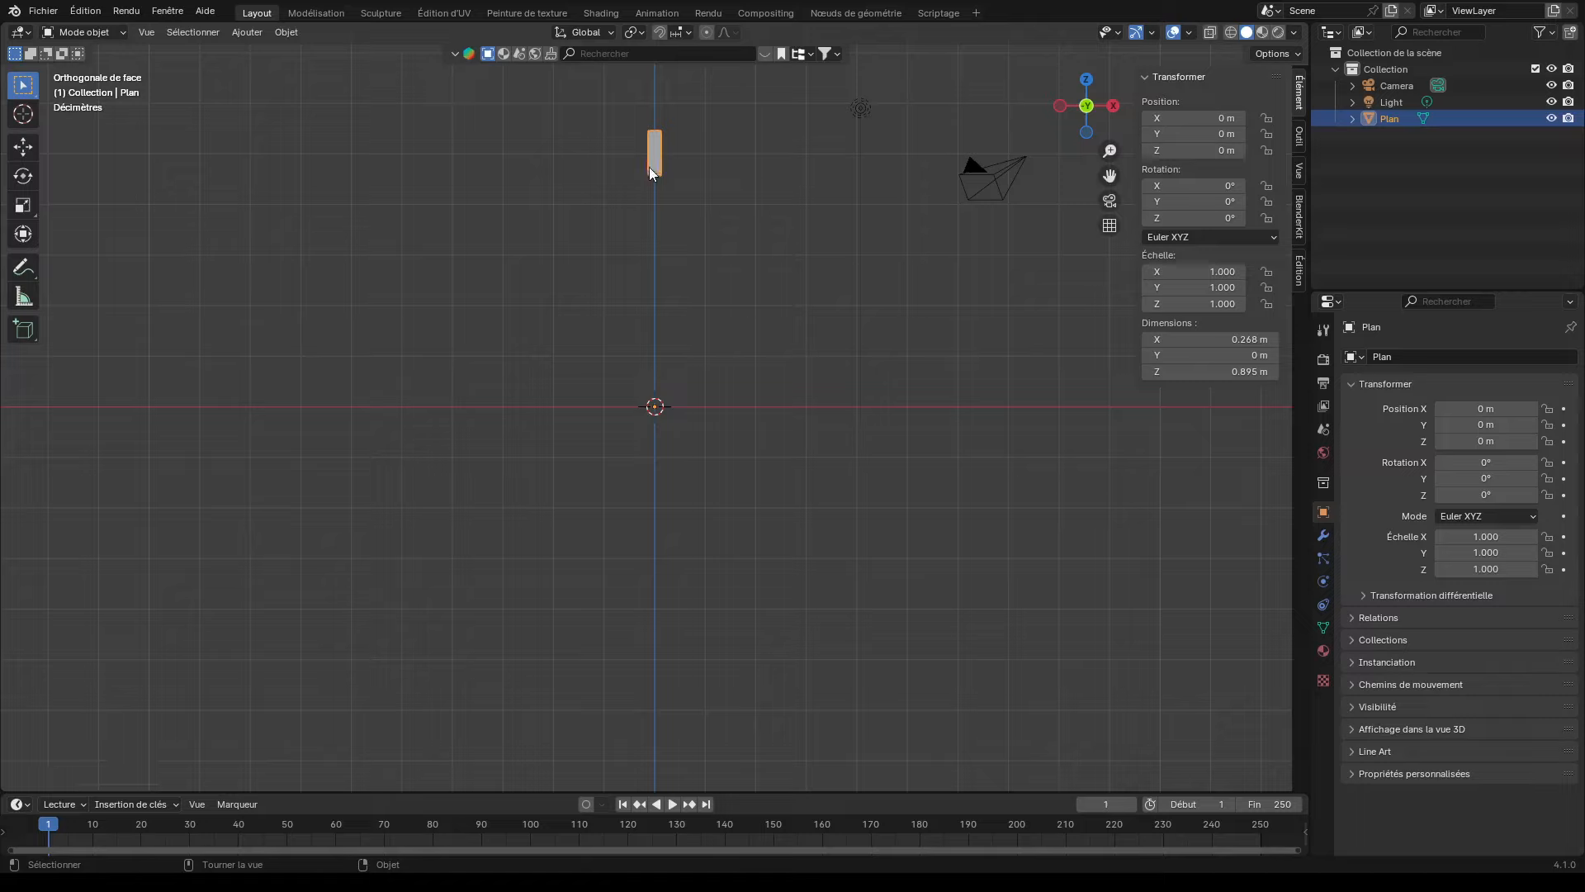
# Add an Array modifier to the plane
pyautogui.click(1323, 537)
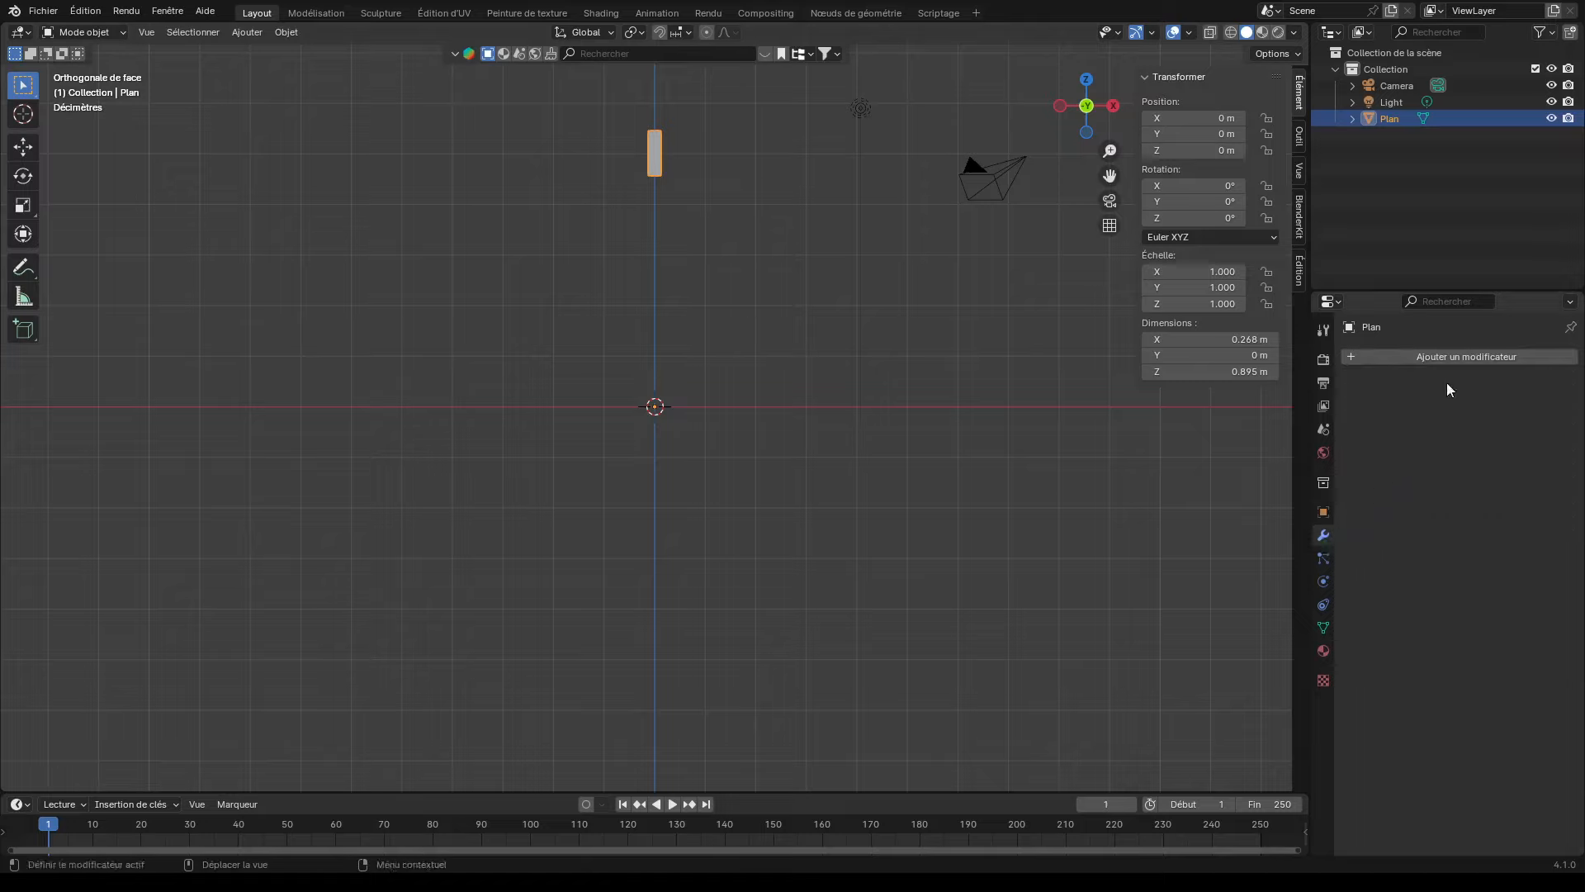
pyautogui.click(1470, 355)
pyautogui.click(1431, 355)
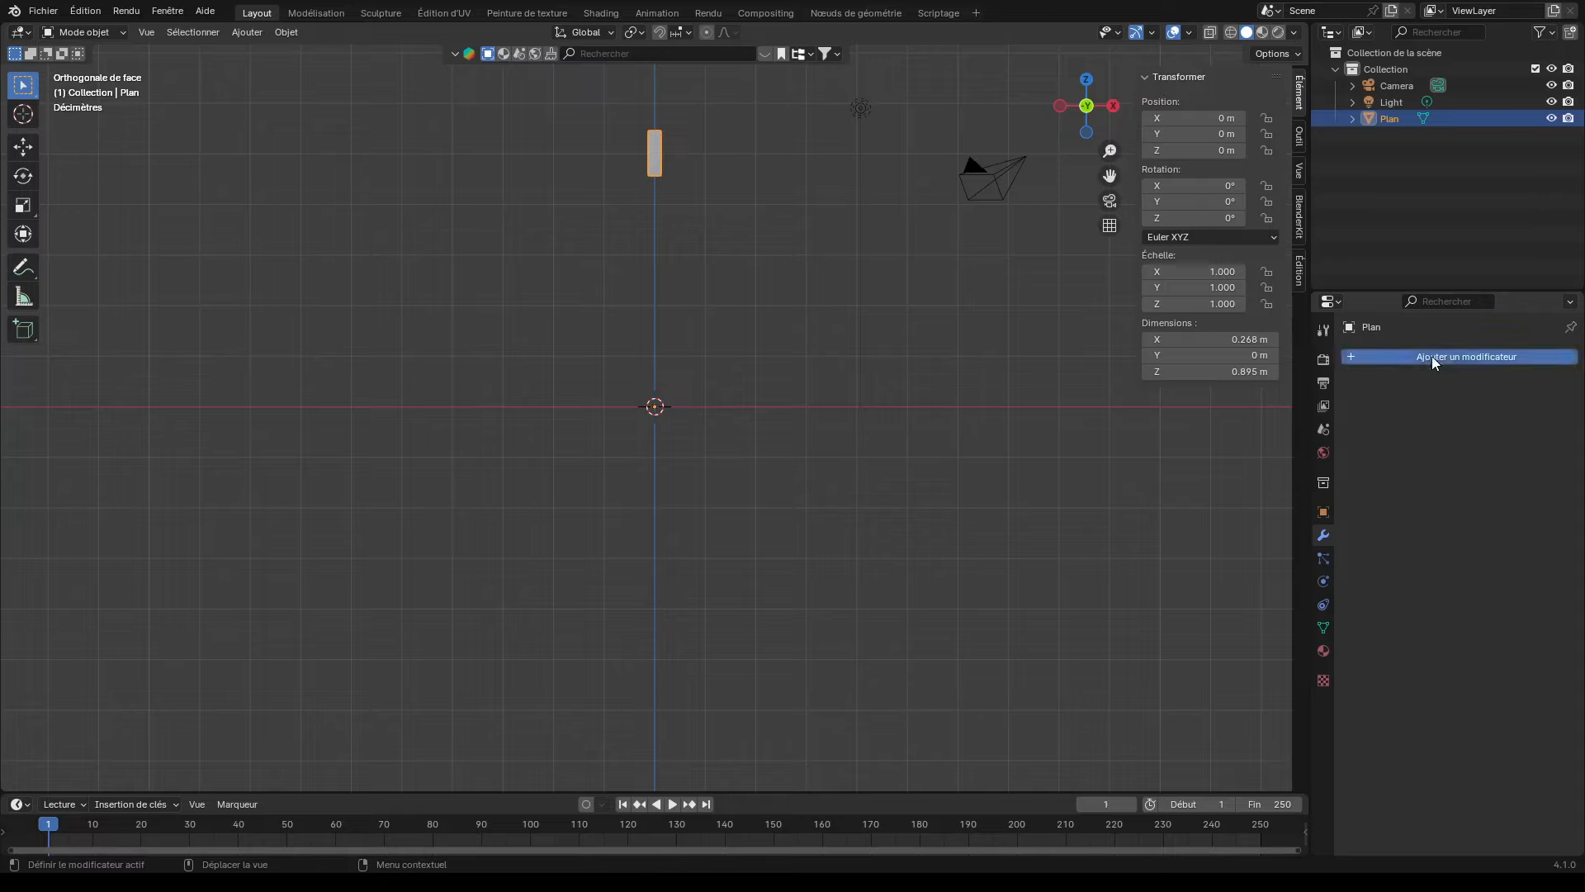
pyautogui.moveTo(1373, 418)
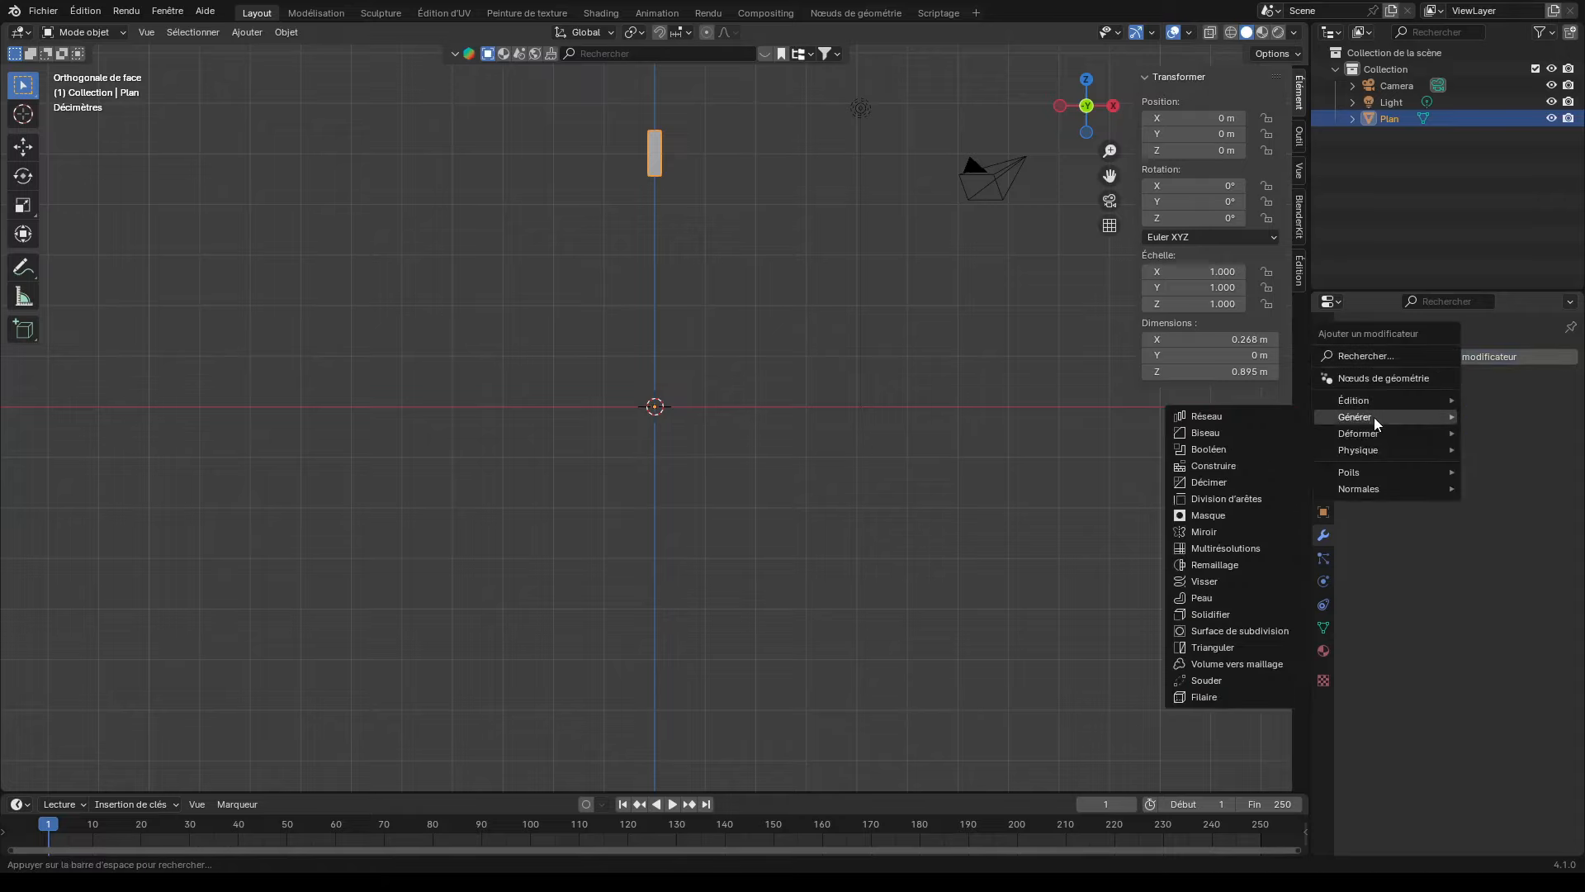
pyautogui.click(1206, 414)
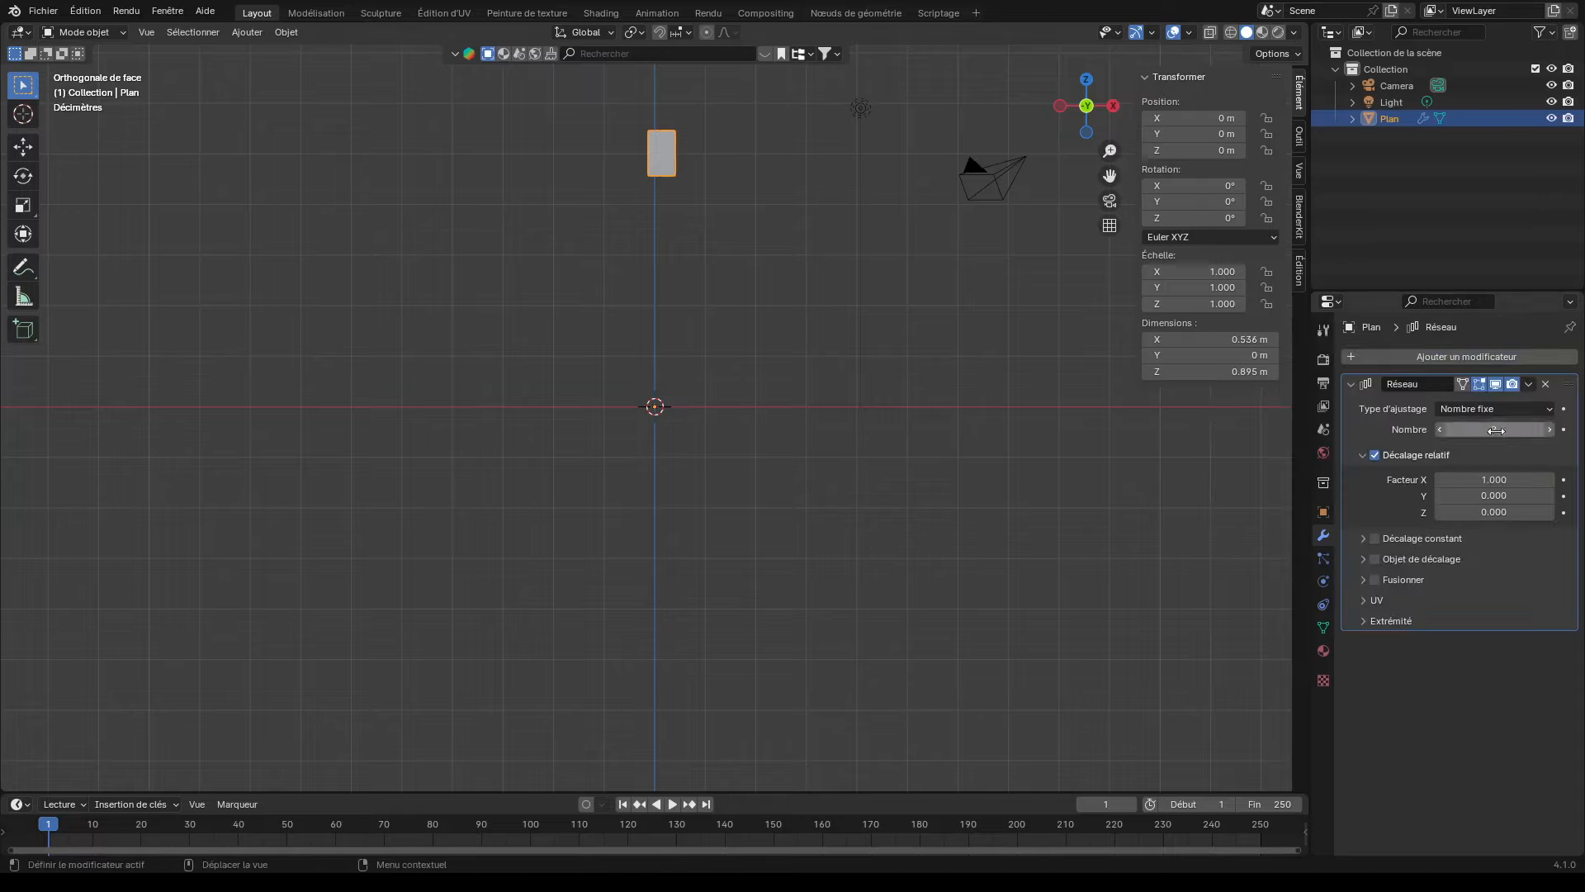
# Set the array count to 6 and its relative offset factor X to 2
pyautogui.click(1550, 430)
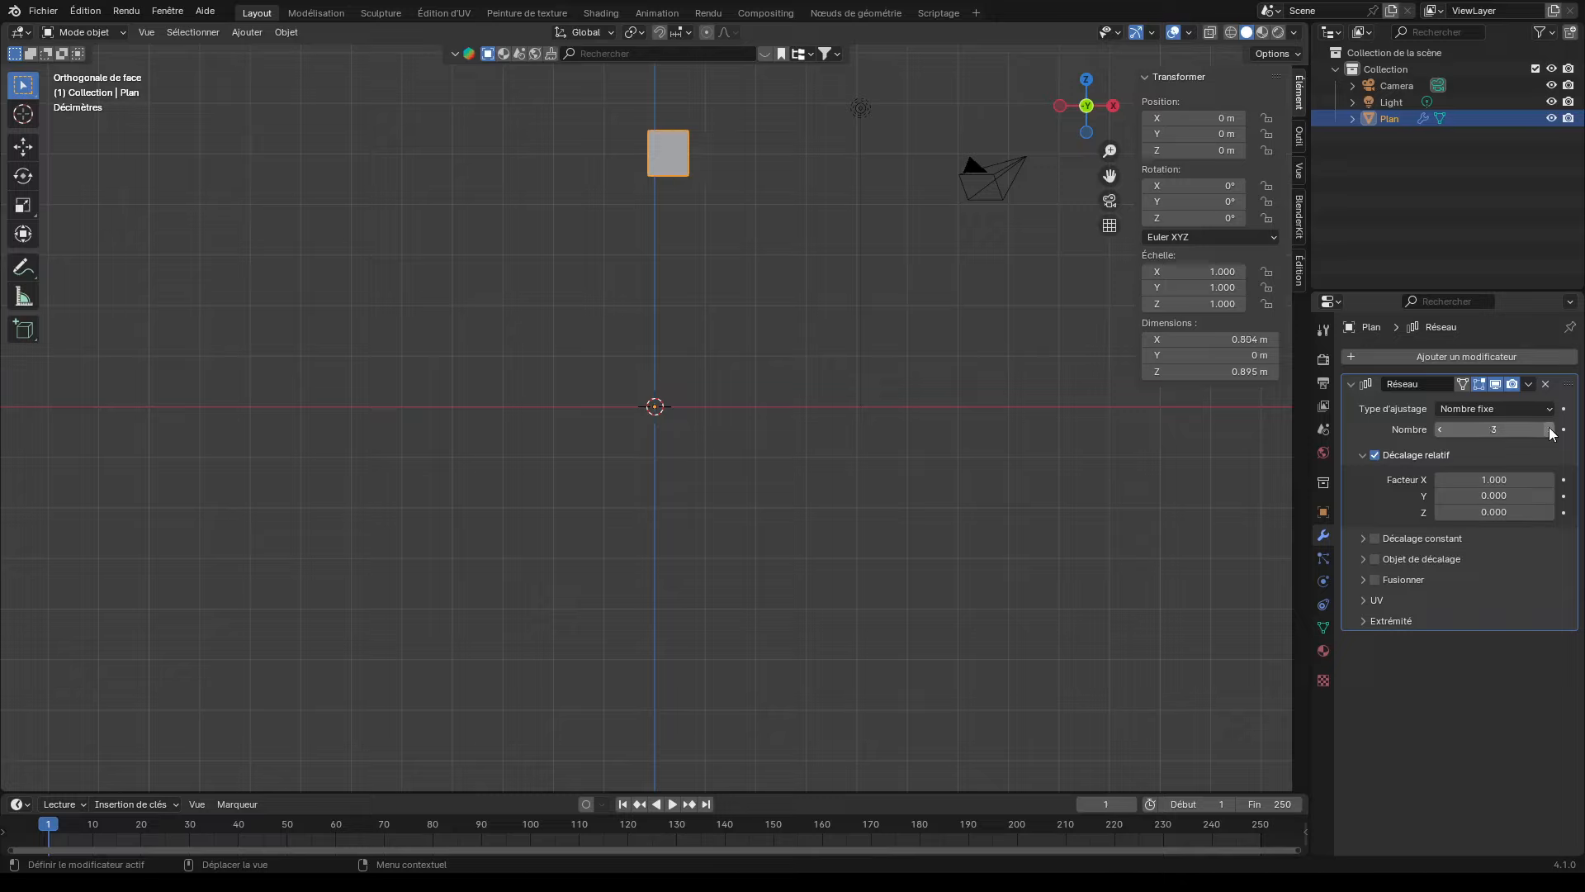
pyautogui.click(1549, 429)
pyautogui.click(1549, 429)
pyautogui.click(1549, 429)
pyautogui.keyDown('ctrl'); pyautogui.moveTo(1499, 483); pyautogui.dragTo(1576, 483); pyautogui.keyUp('ctrl')
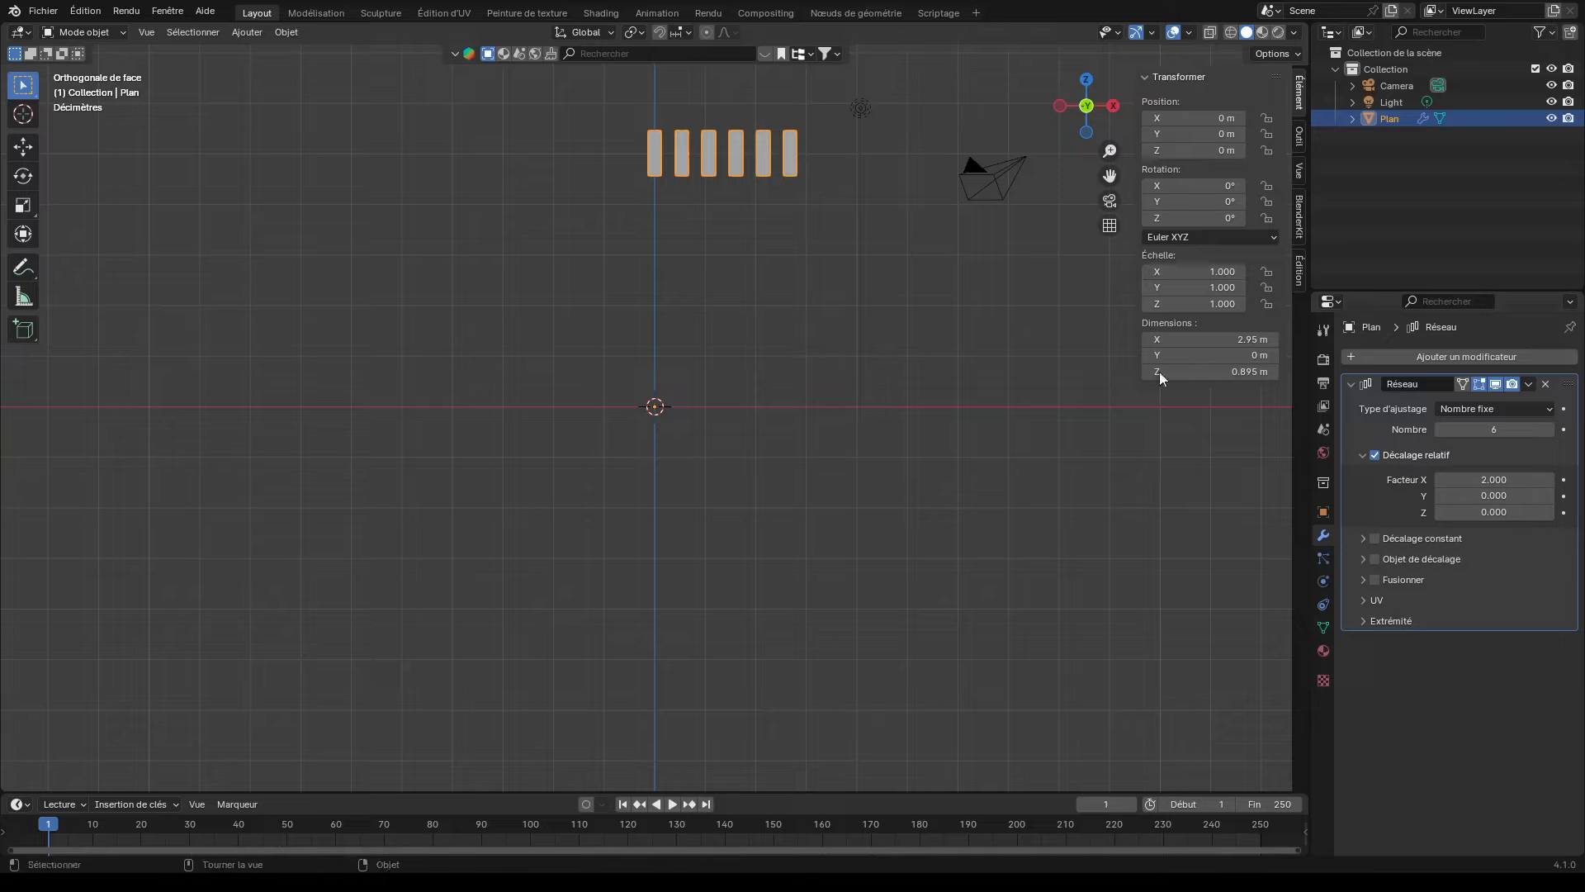
# Try moving the lower edge of the original plane along Z in Edit Mode, and return to Object Mode
pyautogui.press('Tab')
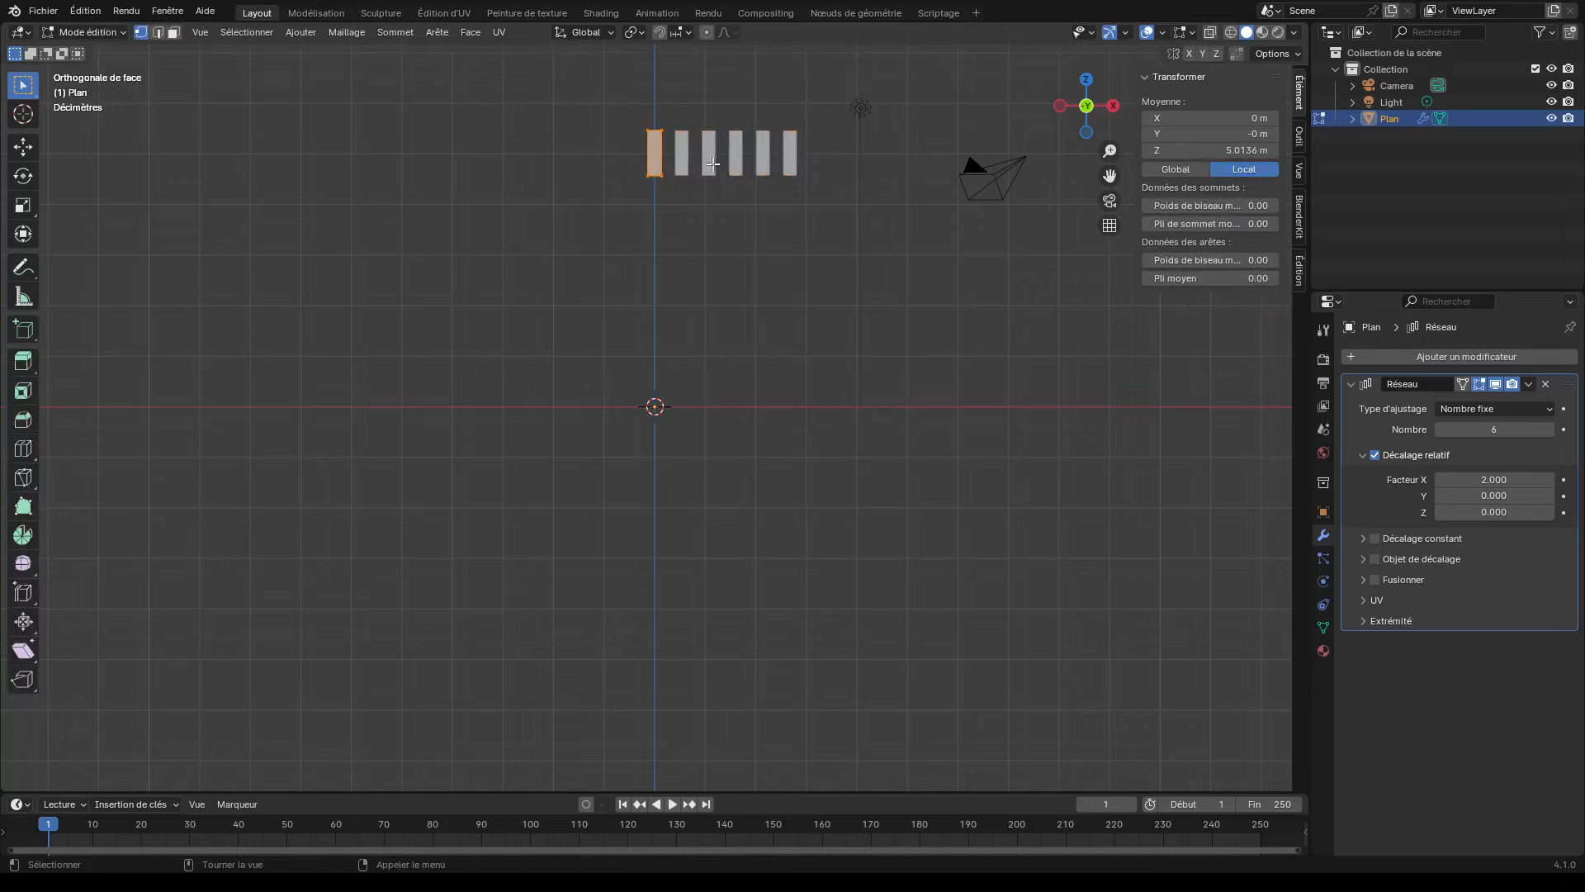
pyautogui.press('b')
pyautogui.moveTo(642, 171); pyautogui.dragTo(669, 190)
pyautogui.press('g')
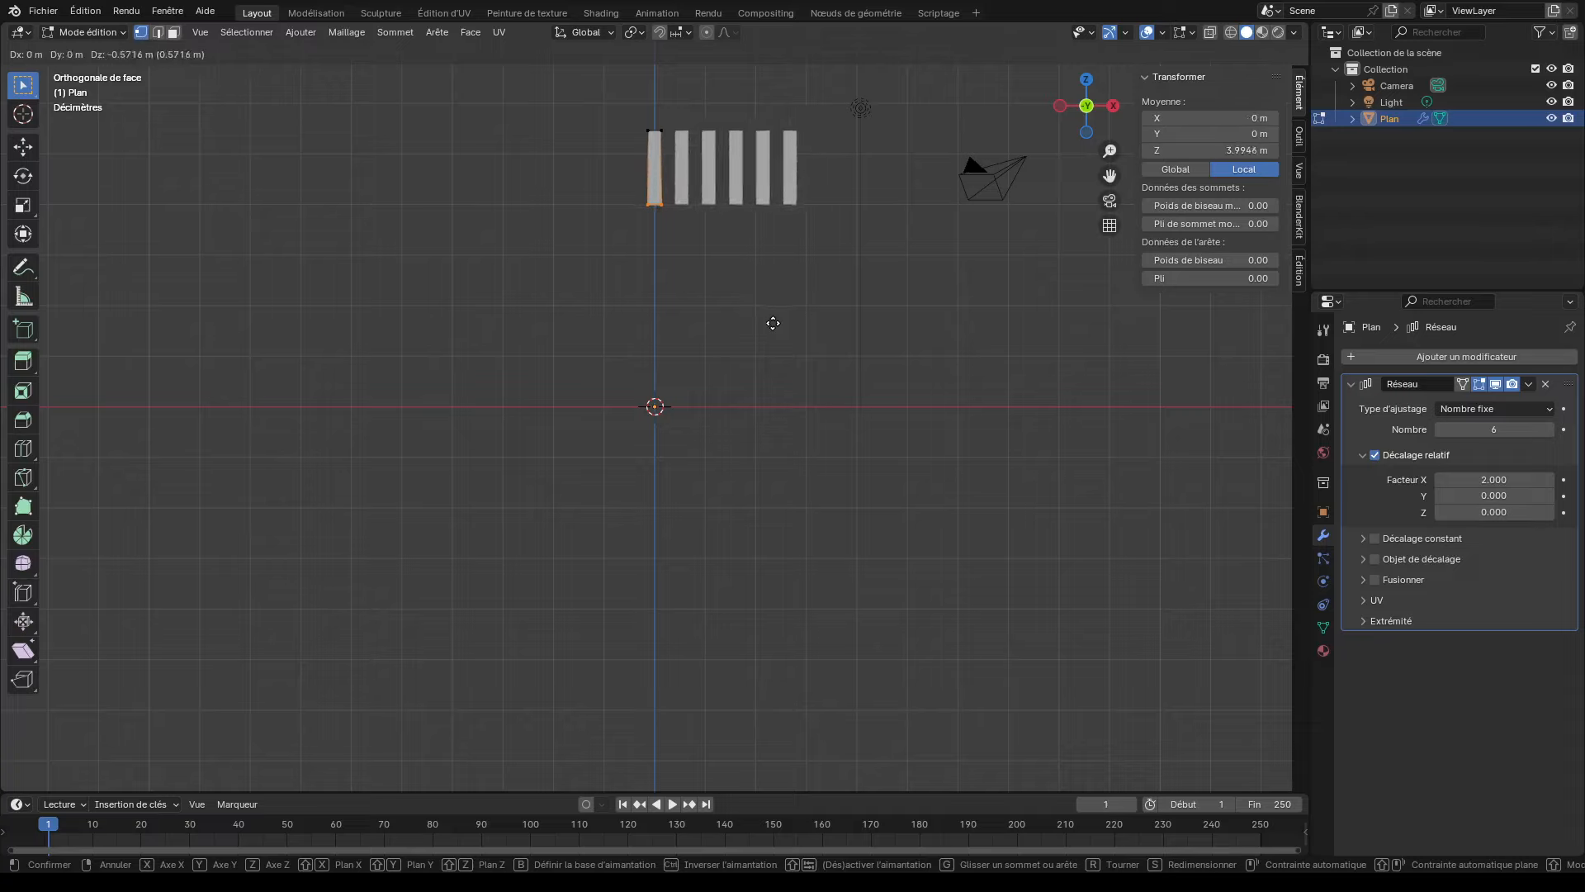
pyautogui.press('z')
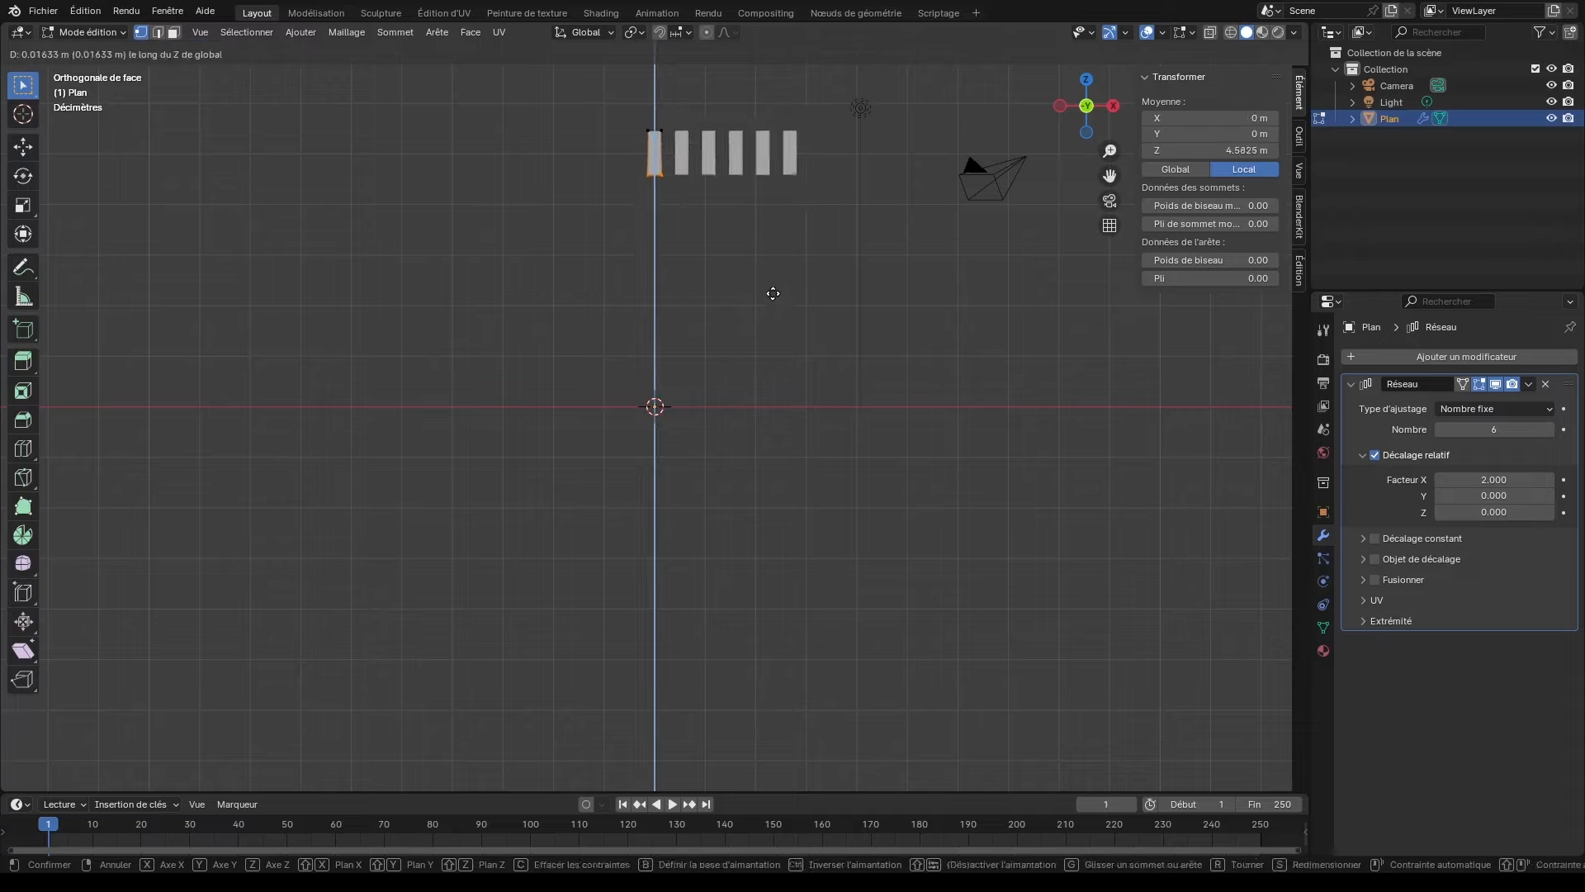
pyautogui.press('Escape')
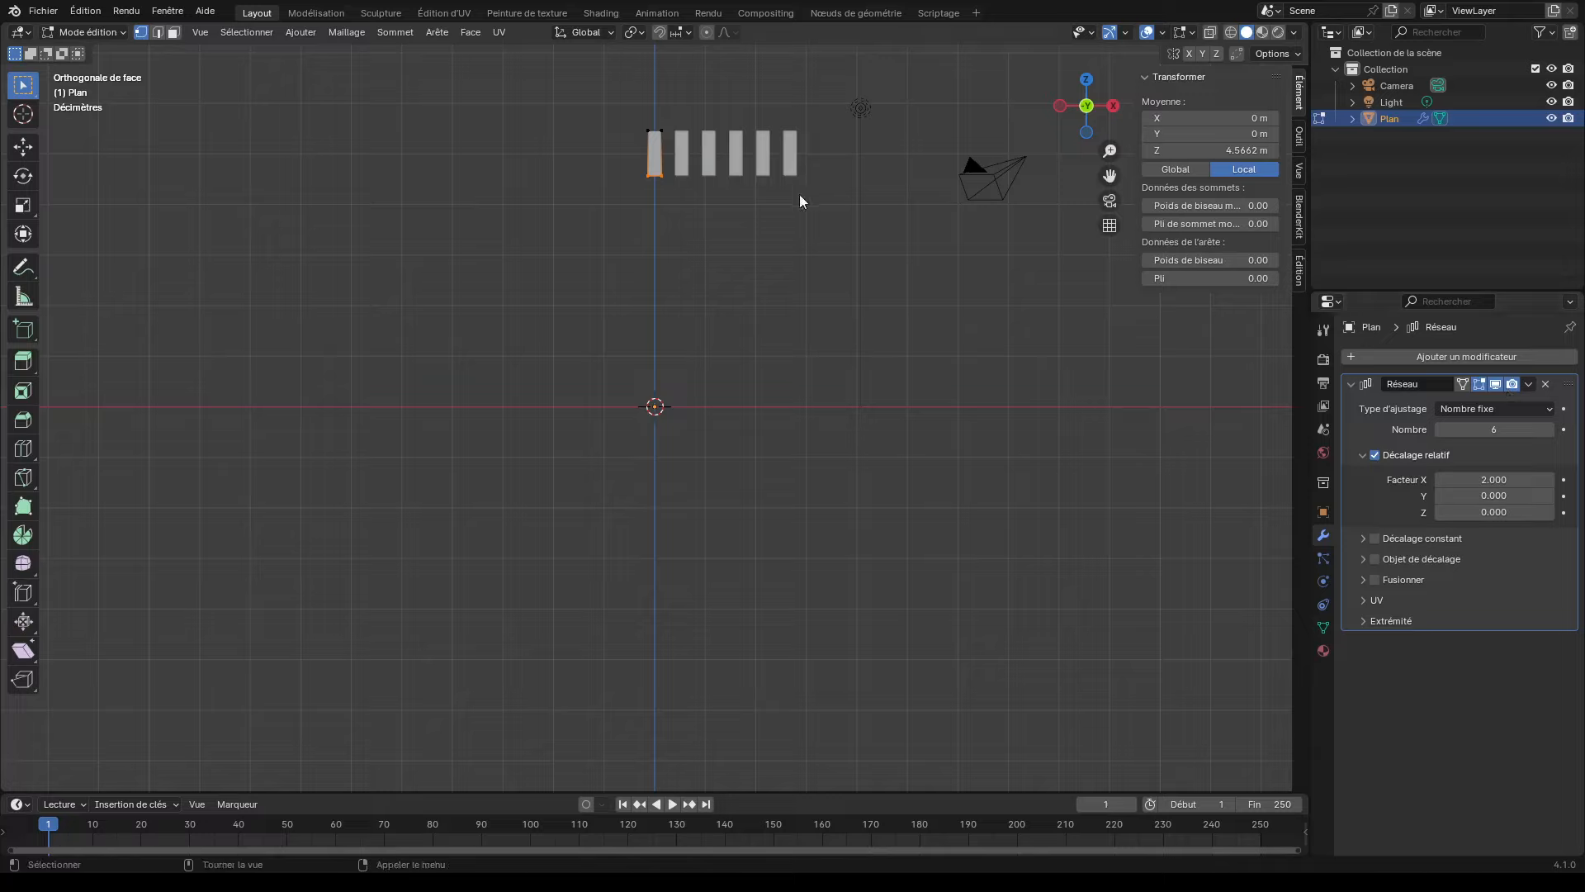
pyautogui.press('Tab')
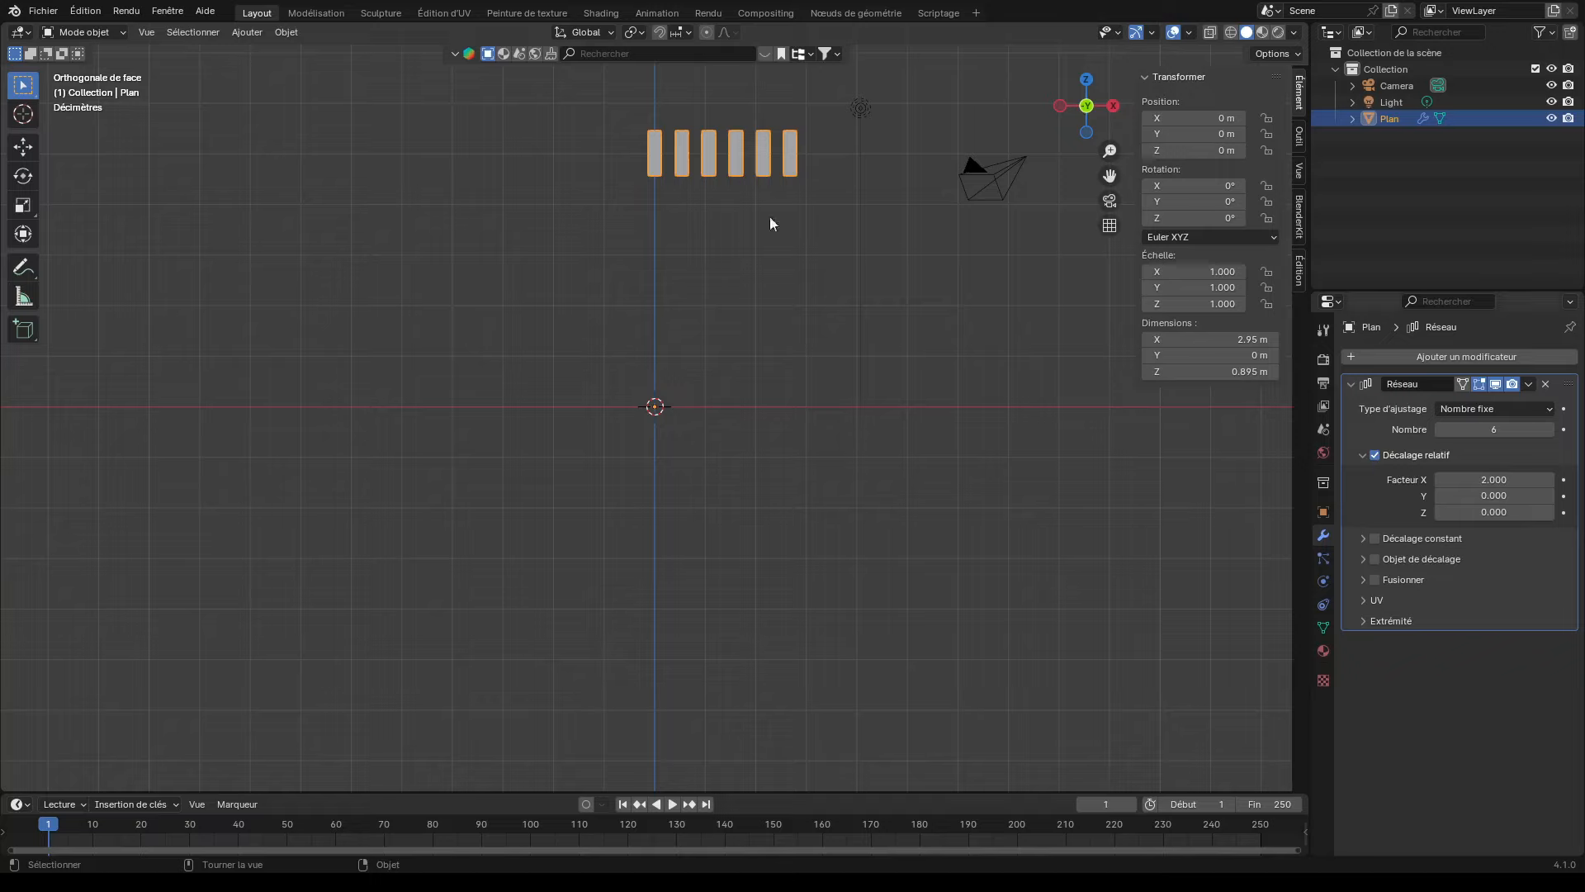
# Set the array's relative offset factor X to 0
pyautogui.click(1438, 478)
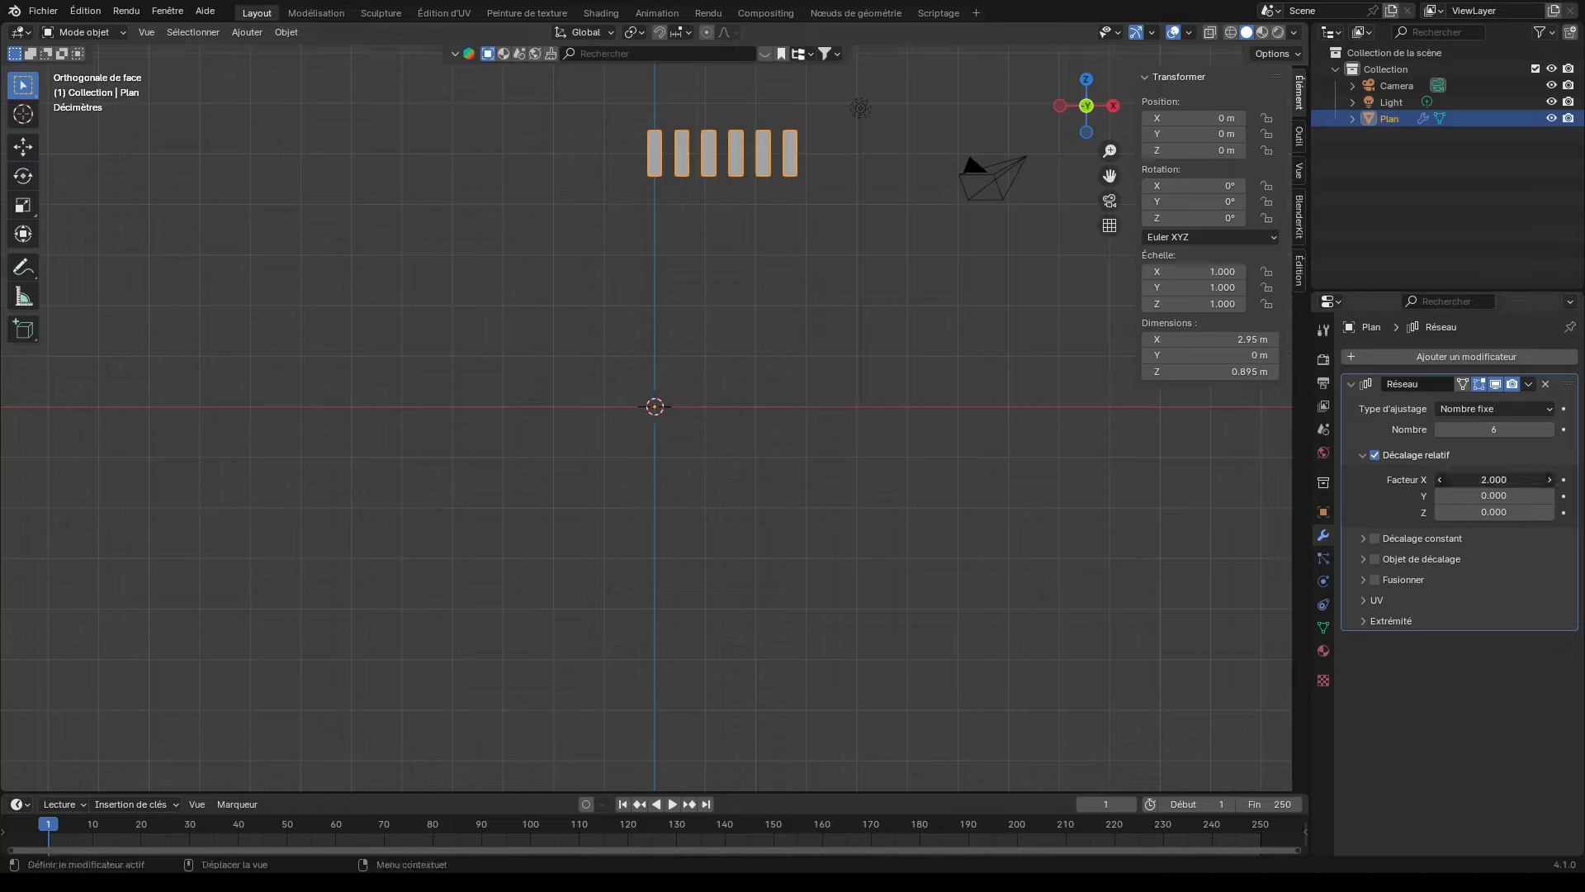
pyautogui.write('0')
pyautogui.press('Return')
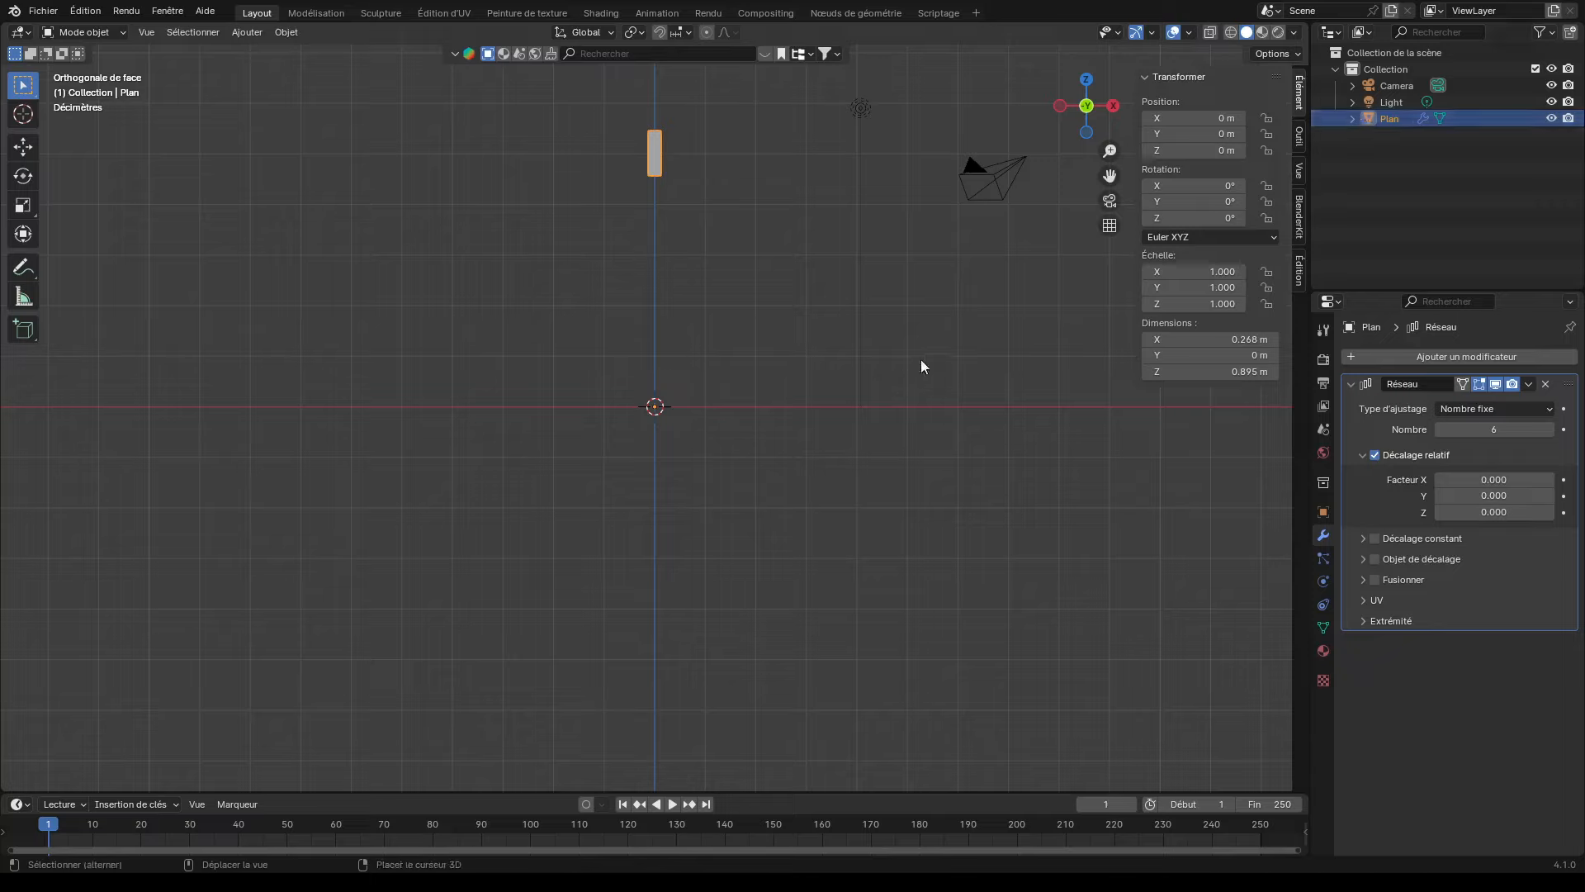
# Add a plain-axes empty at the world origin
pyautogui.hotkey('shift', 'a')
pyautogui.moveTo(739, 421)
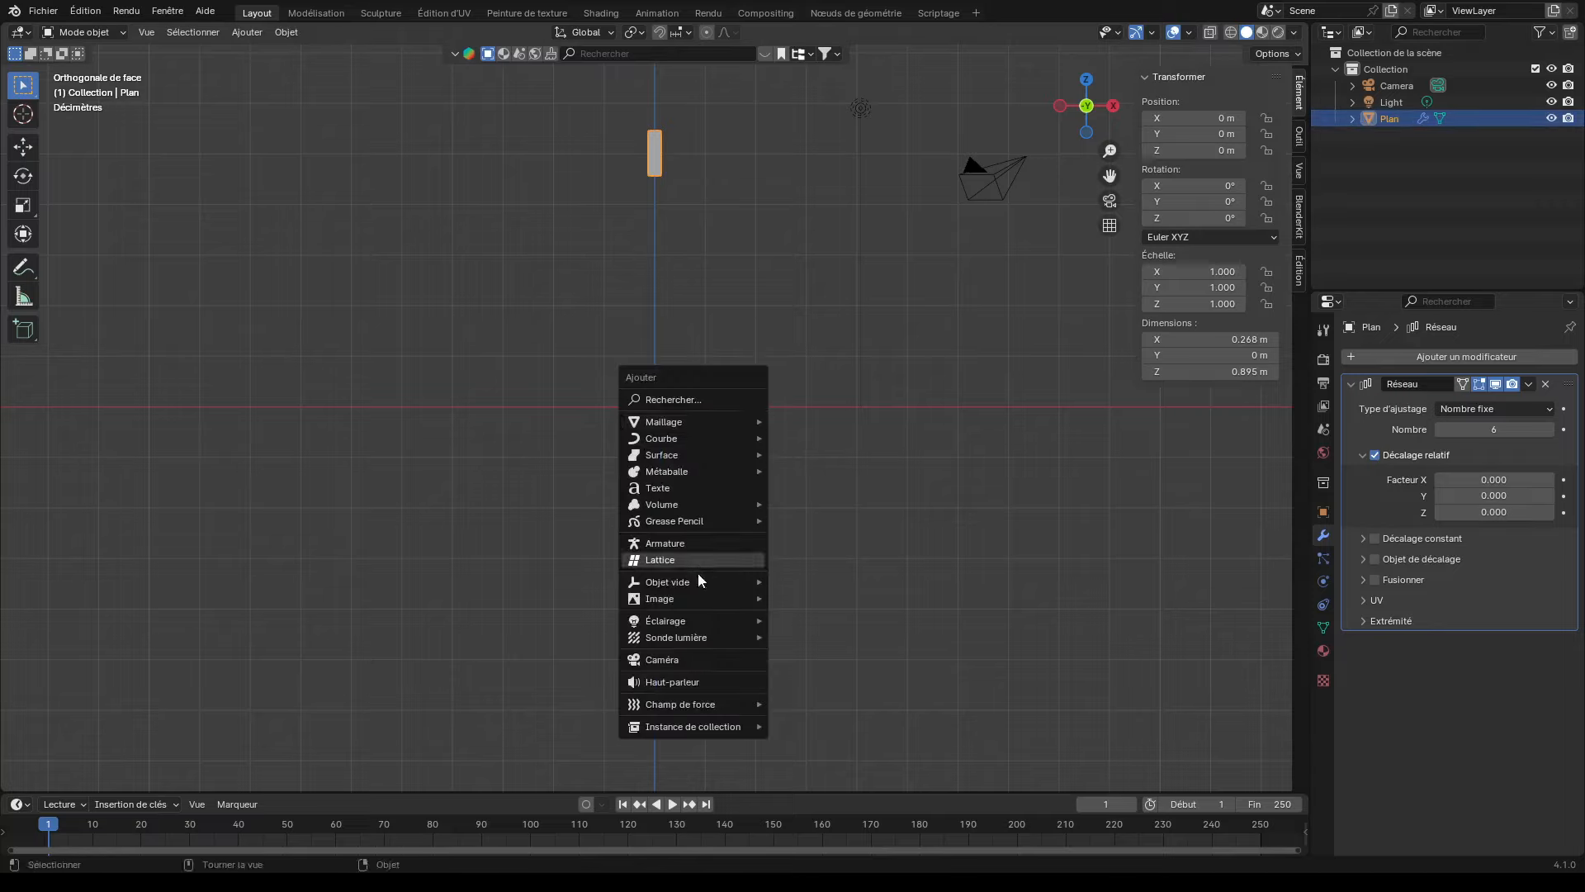
pyautogui.moveTo(698, 581)
pyautogui.click(836, 582)
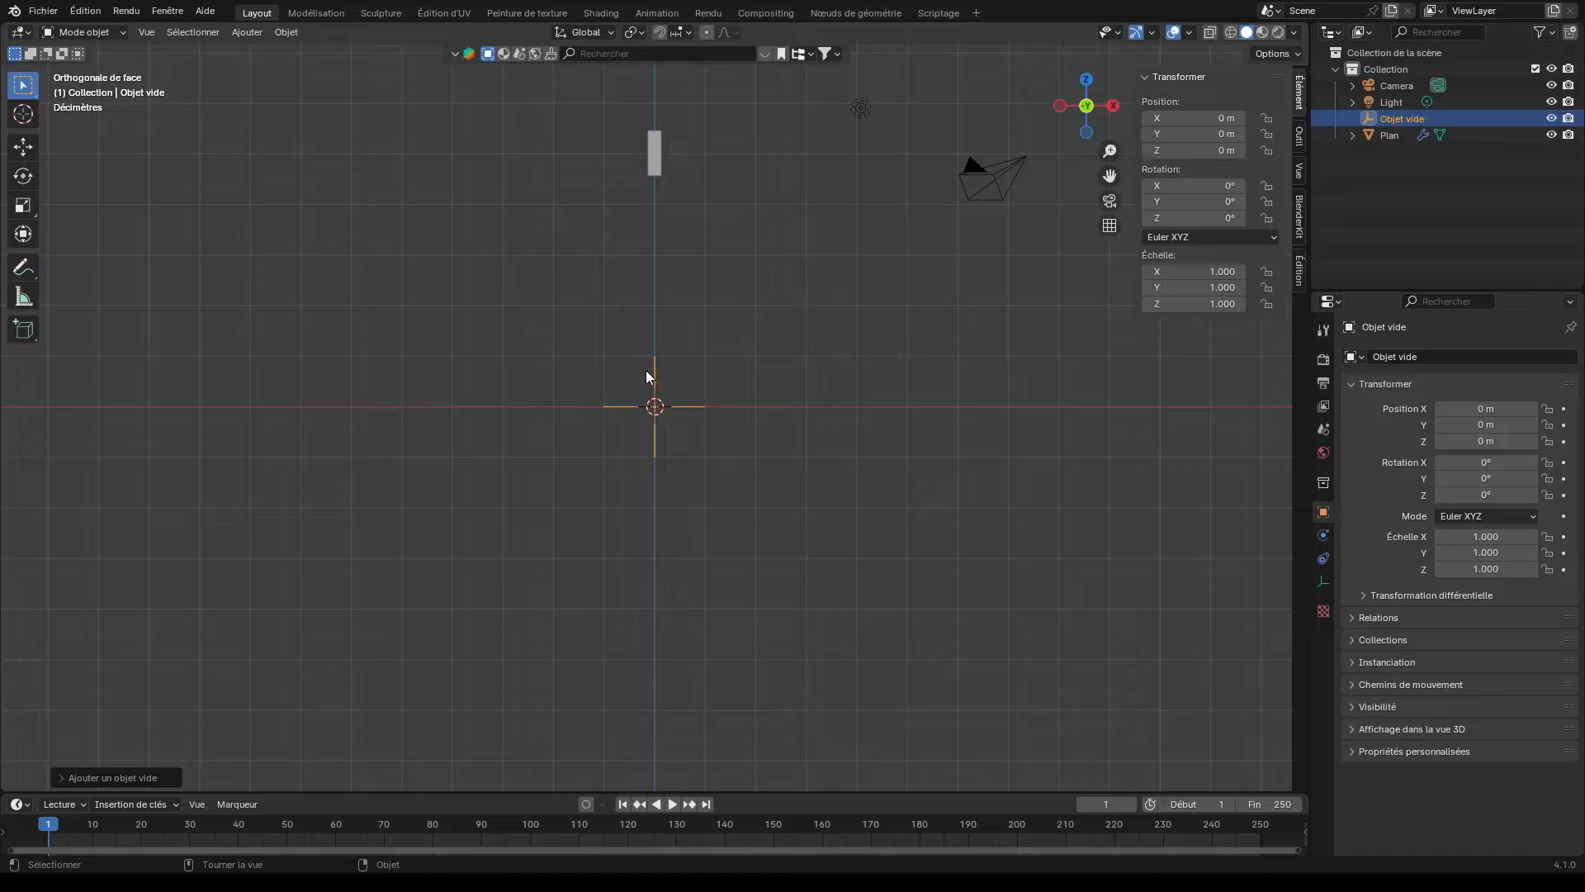
# Enable the object offset on the plane's Array modifier and assign the empty as its offset object
pyautogui.click(656, 154)
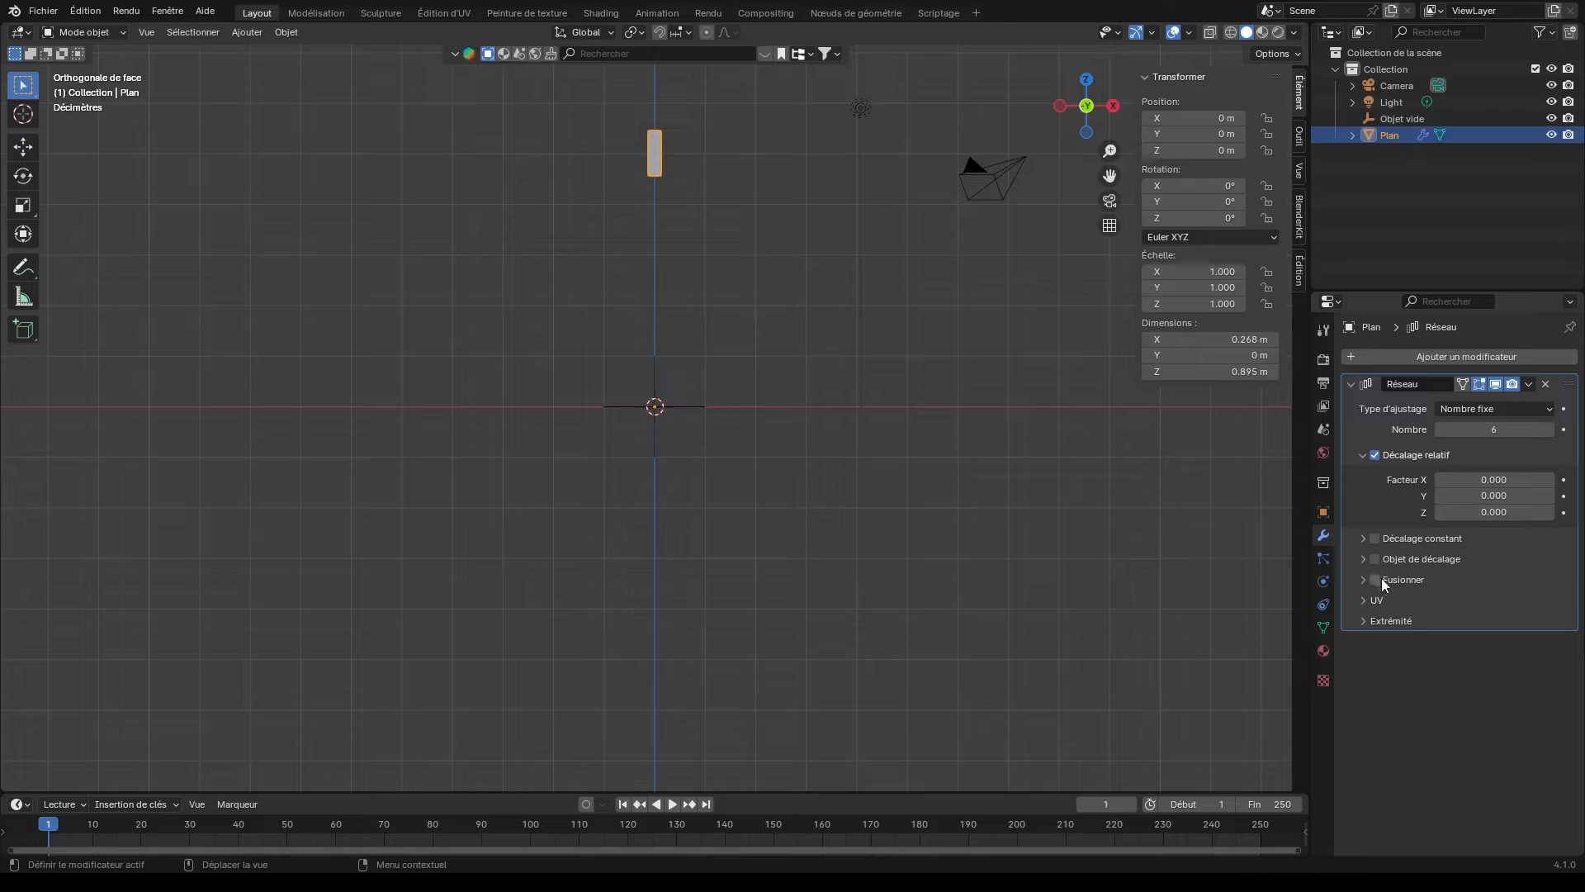
pyautogui.click(1364, 559)
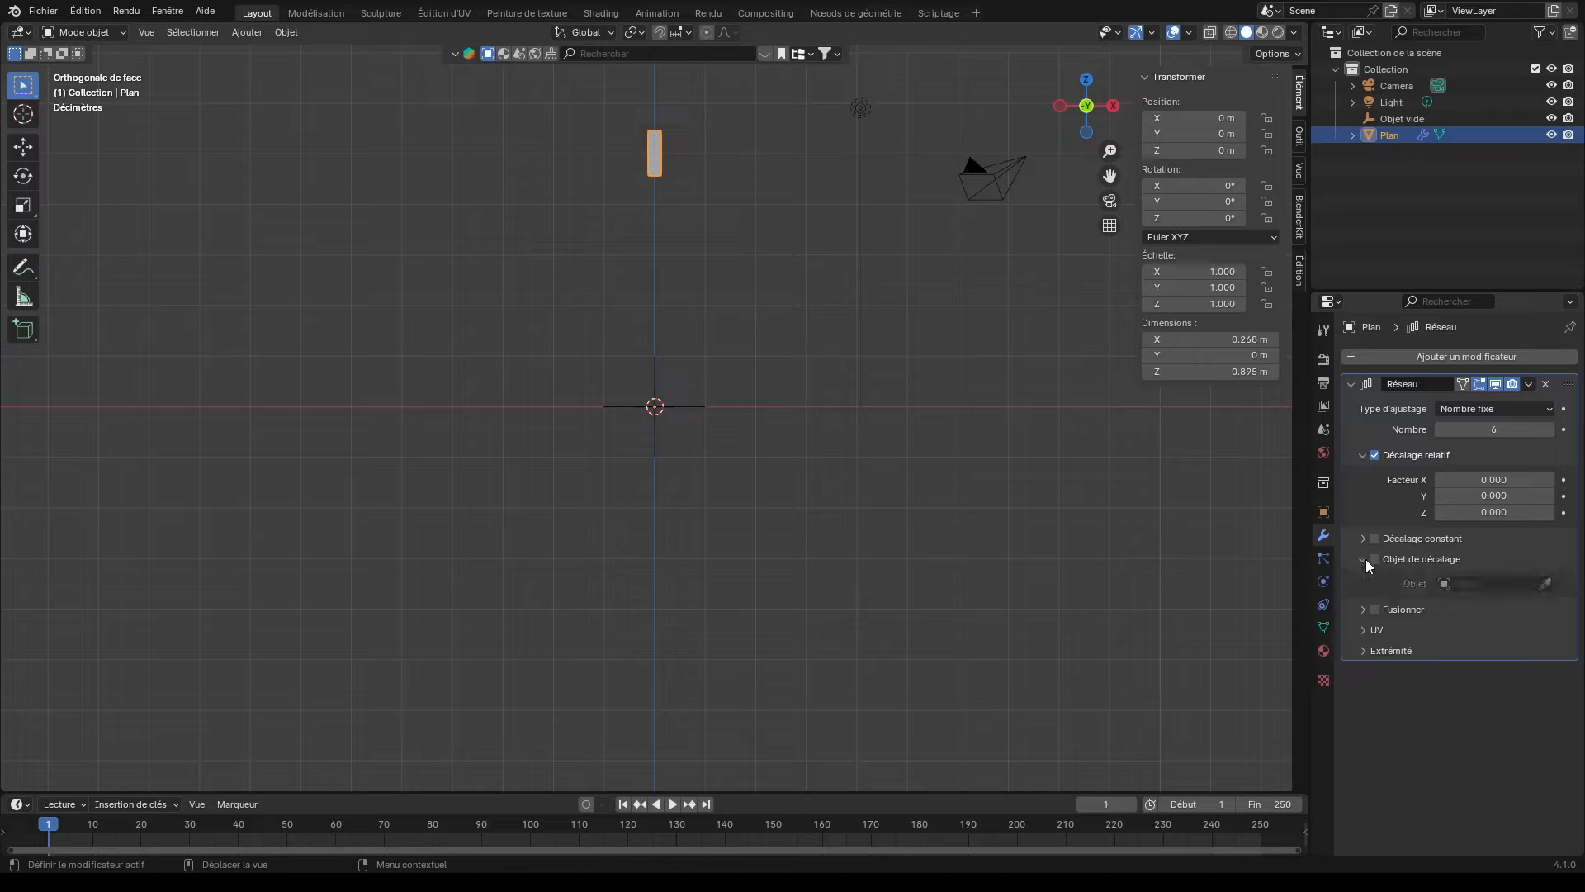
pyautogui.click(1373, 560)
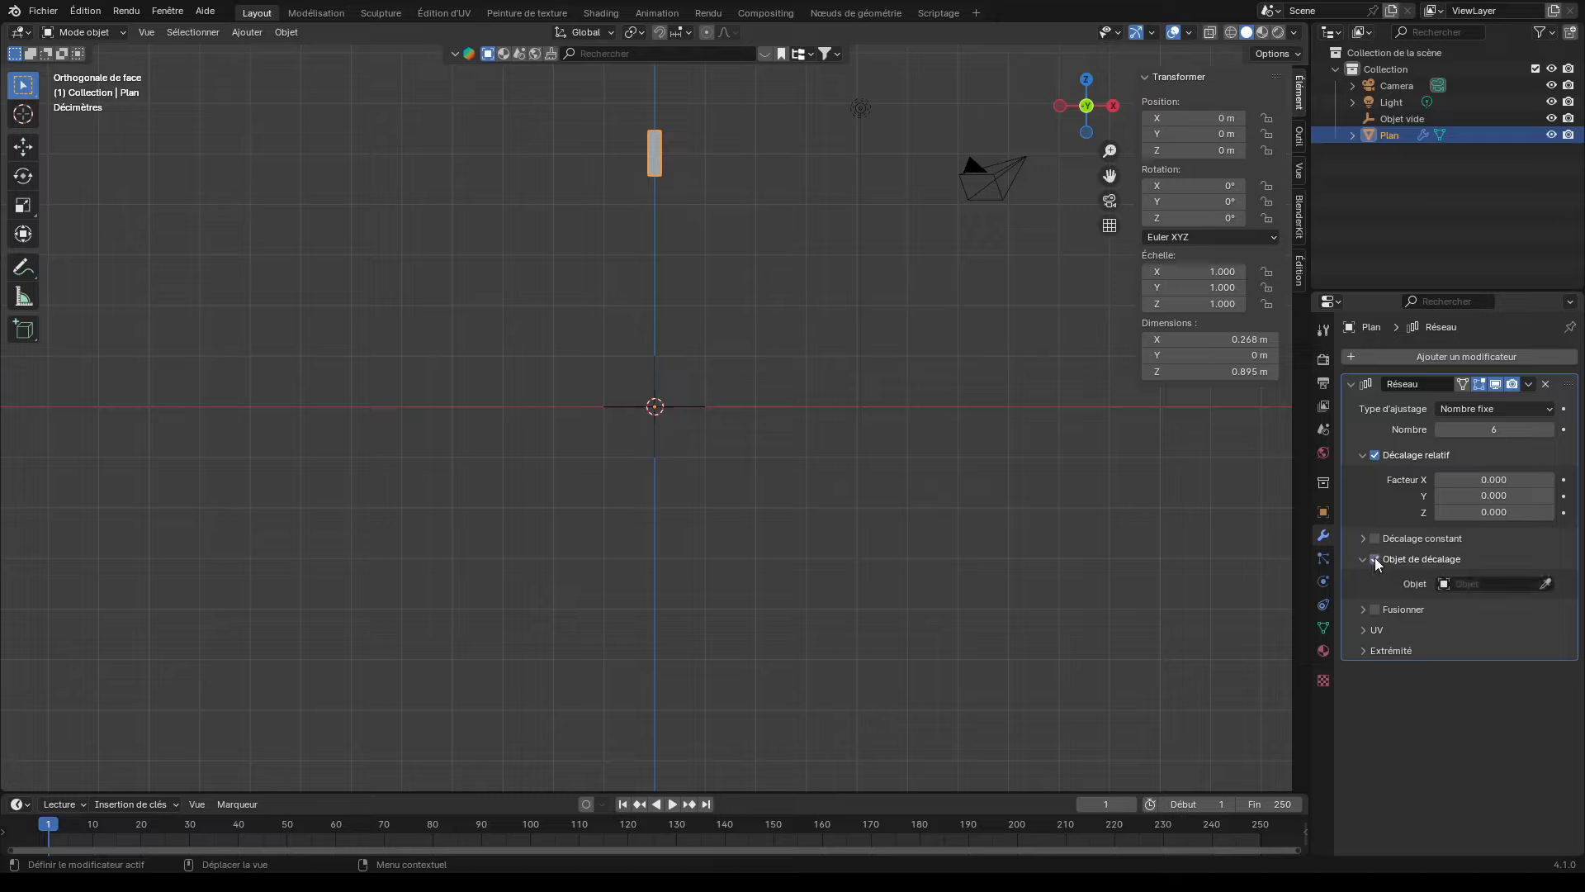
pyautogui.press('e')
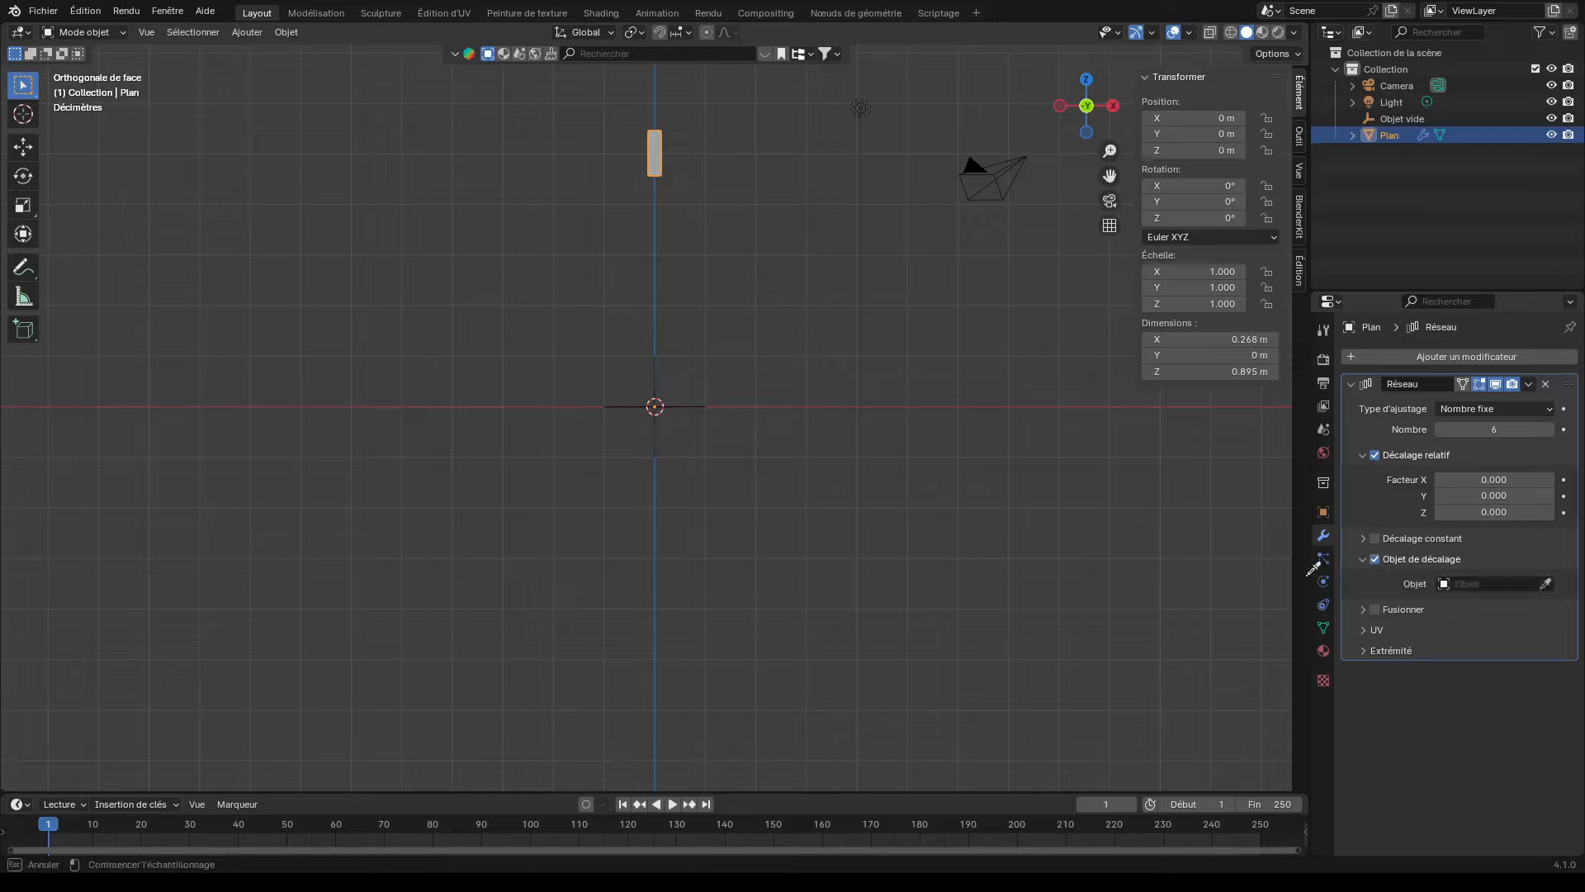
pyautogui.click(676, 404)
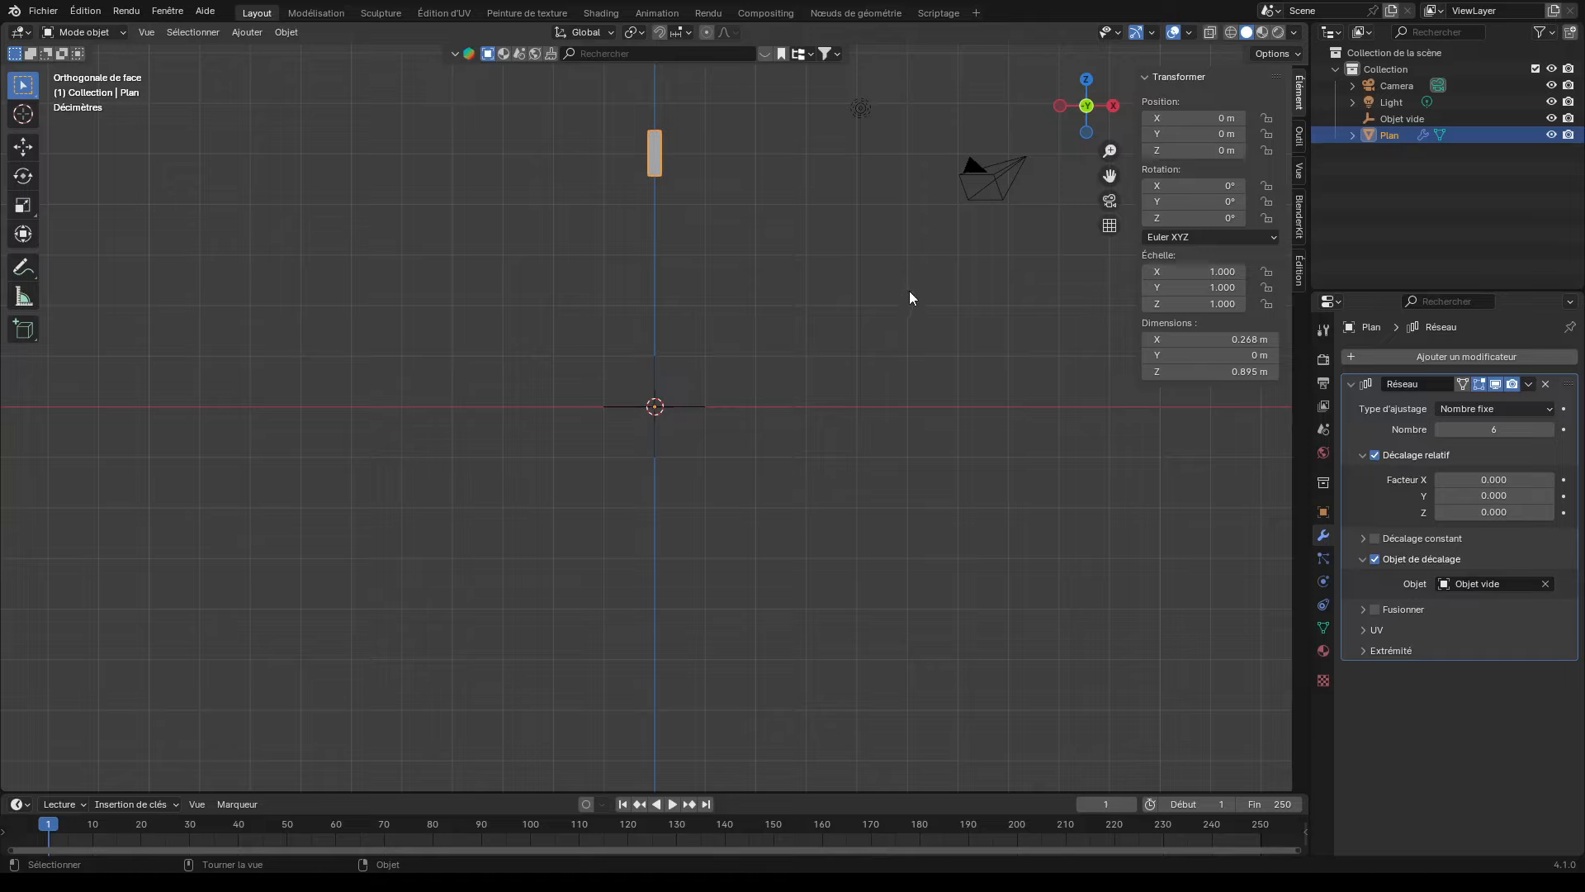
# Set the array count to 12
pyautogui.click(1494, 430)
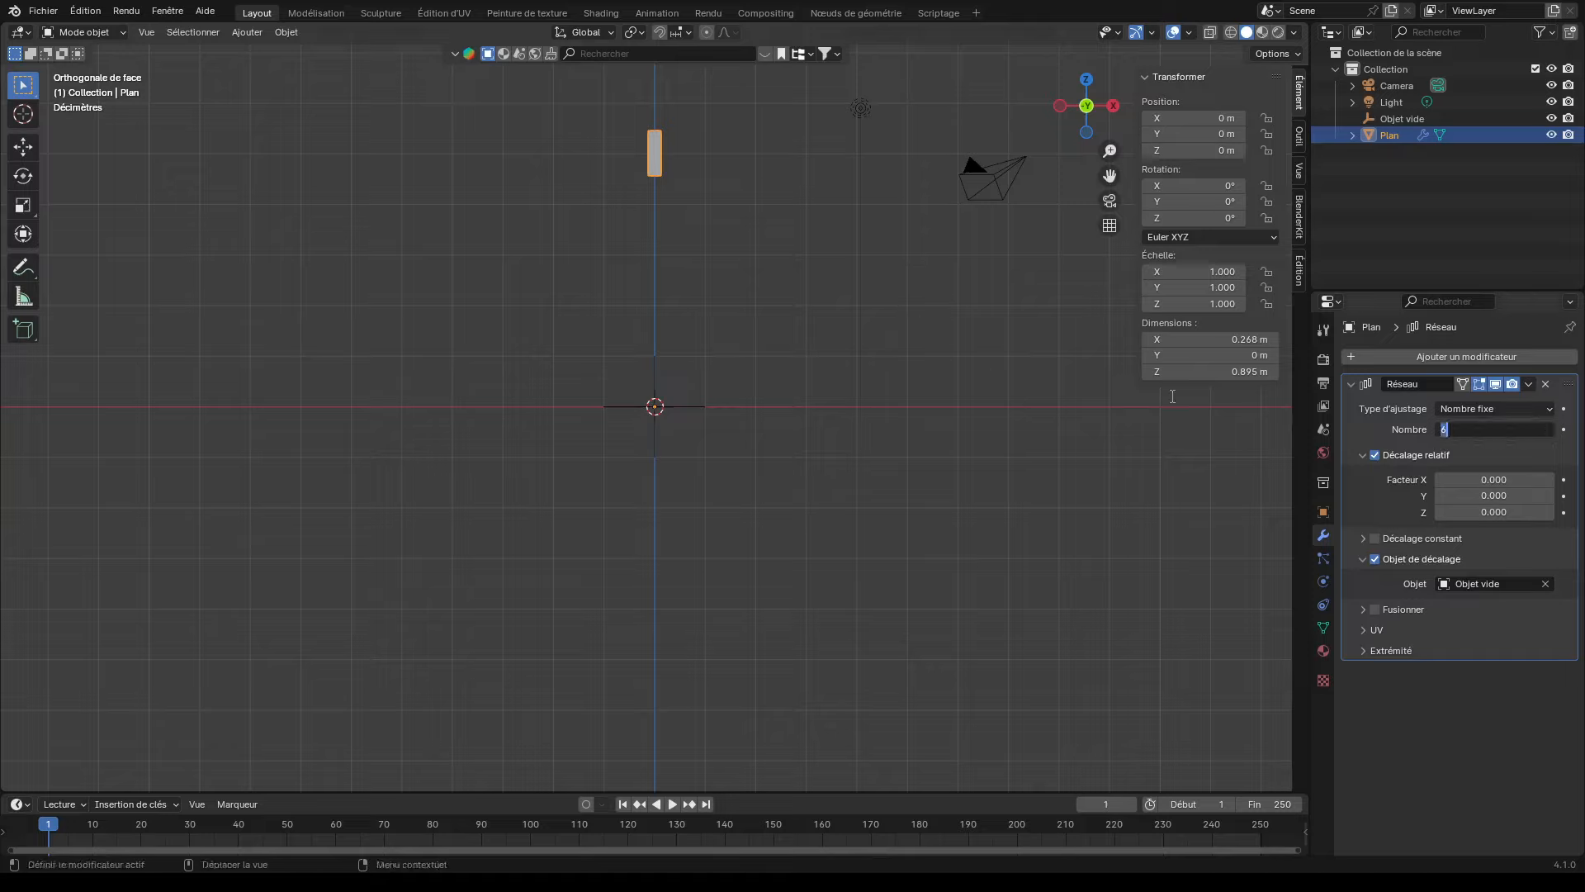
pyautogui.write('12')
pyautogui.press('Return')
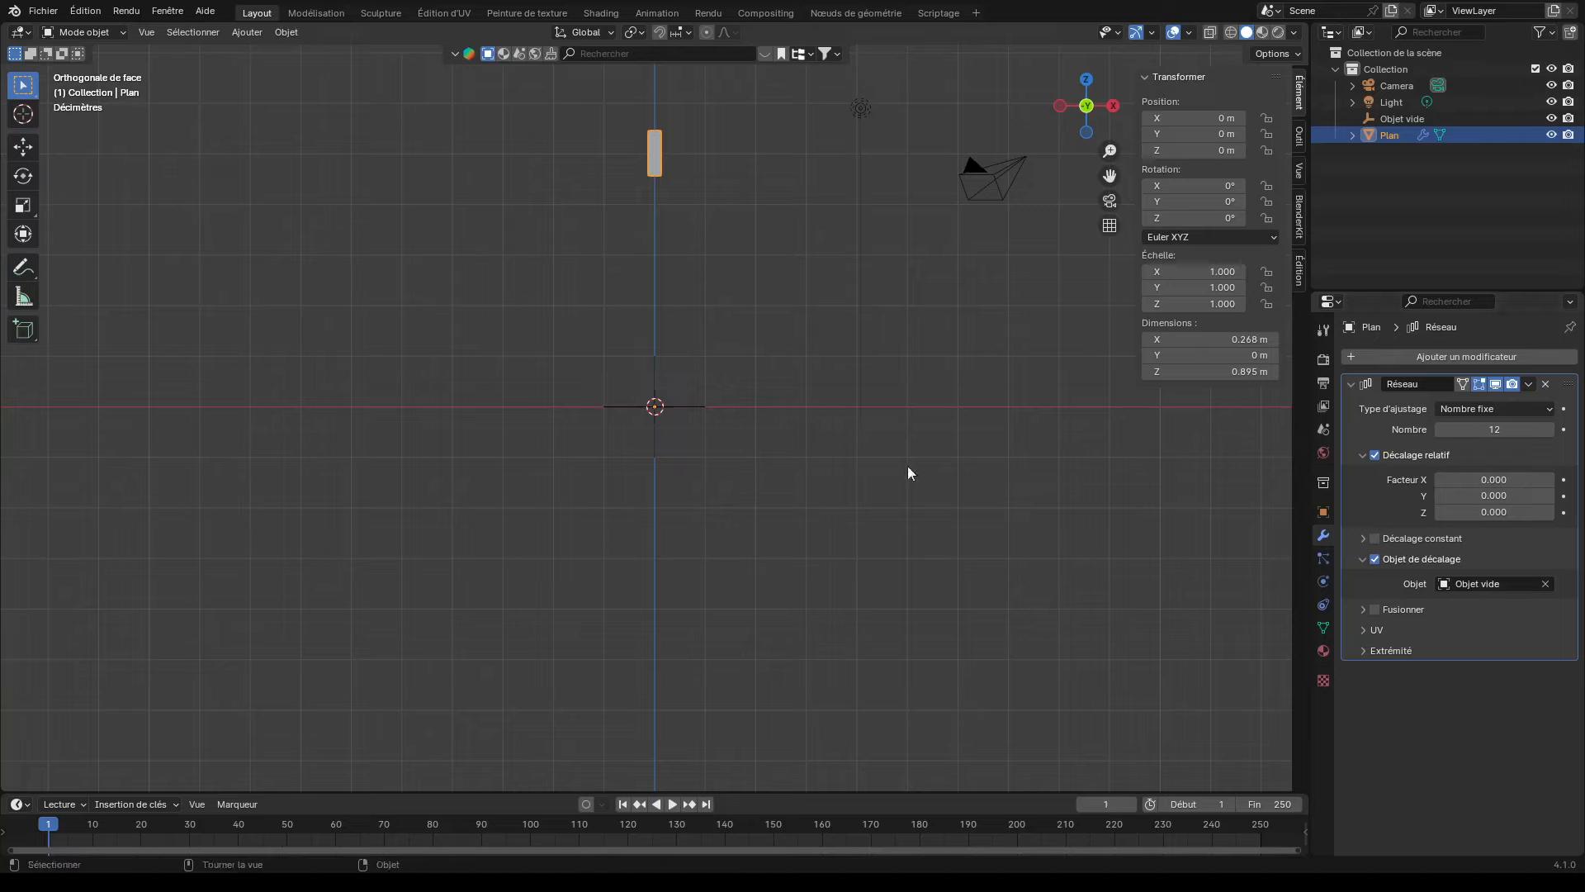
# Rename the empty as DecalageHeures and the plane as Heure
pyautogui.click(676, 404)
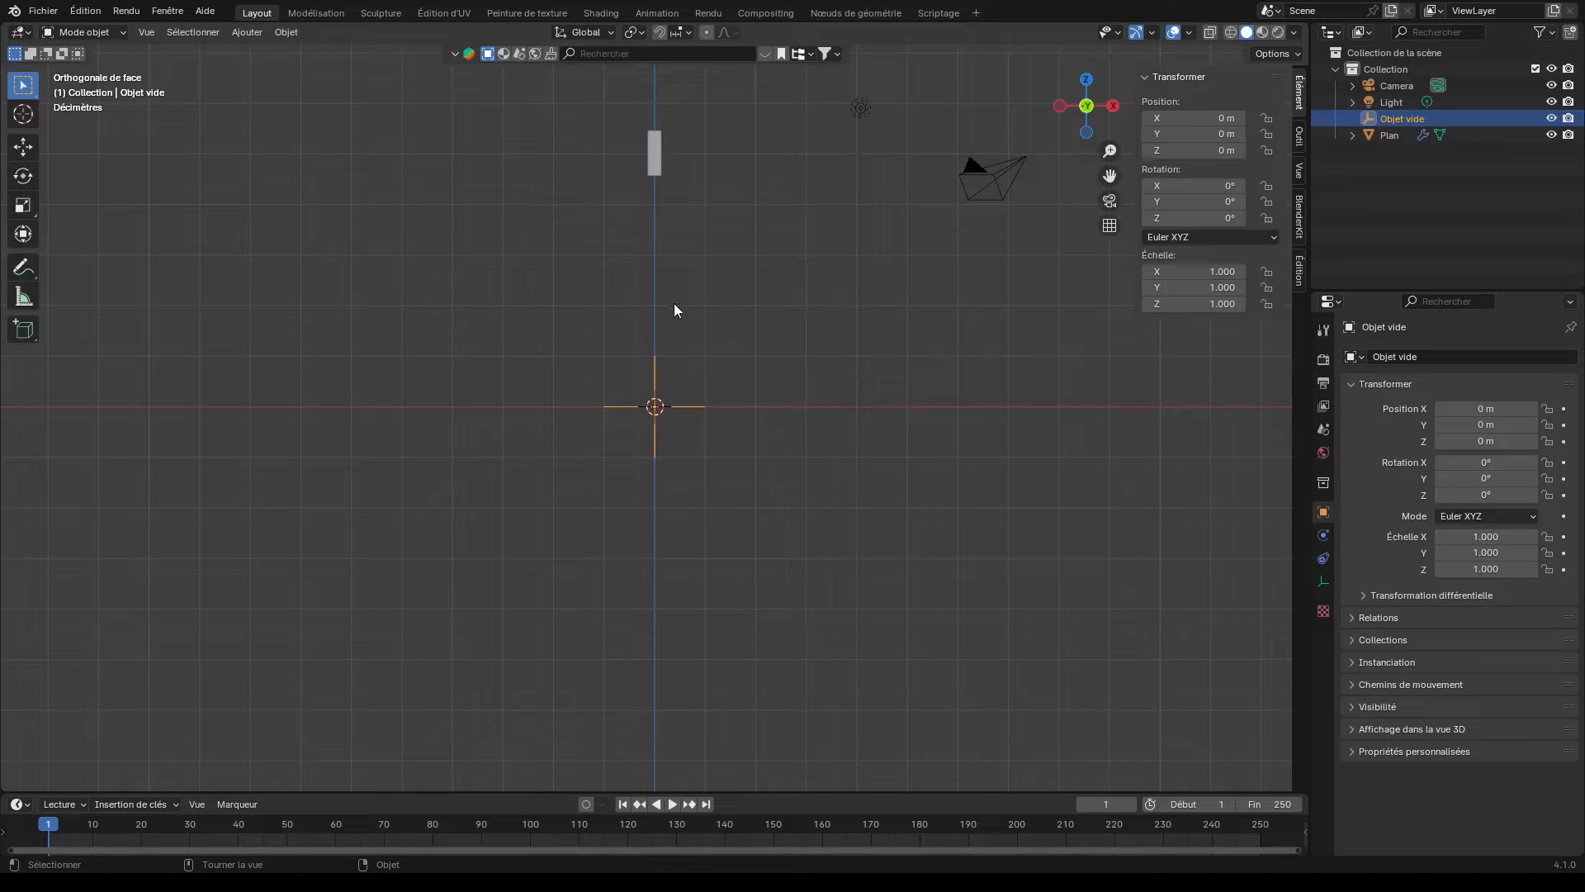
pyautogui.doubleClick(1396, 118)
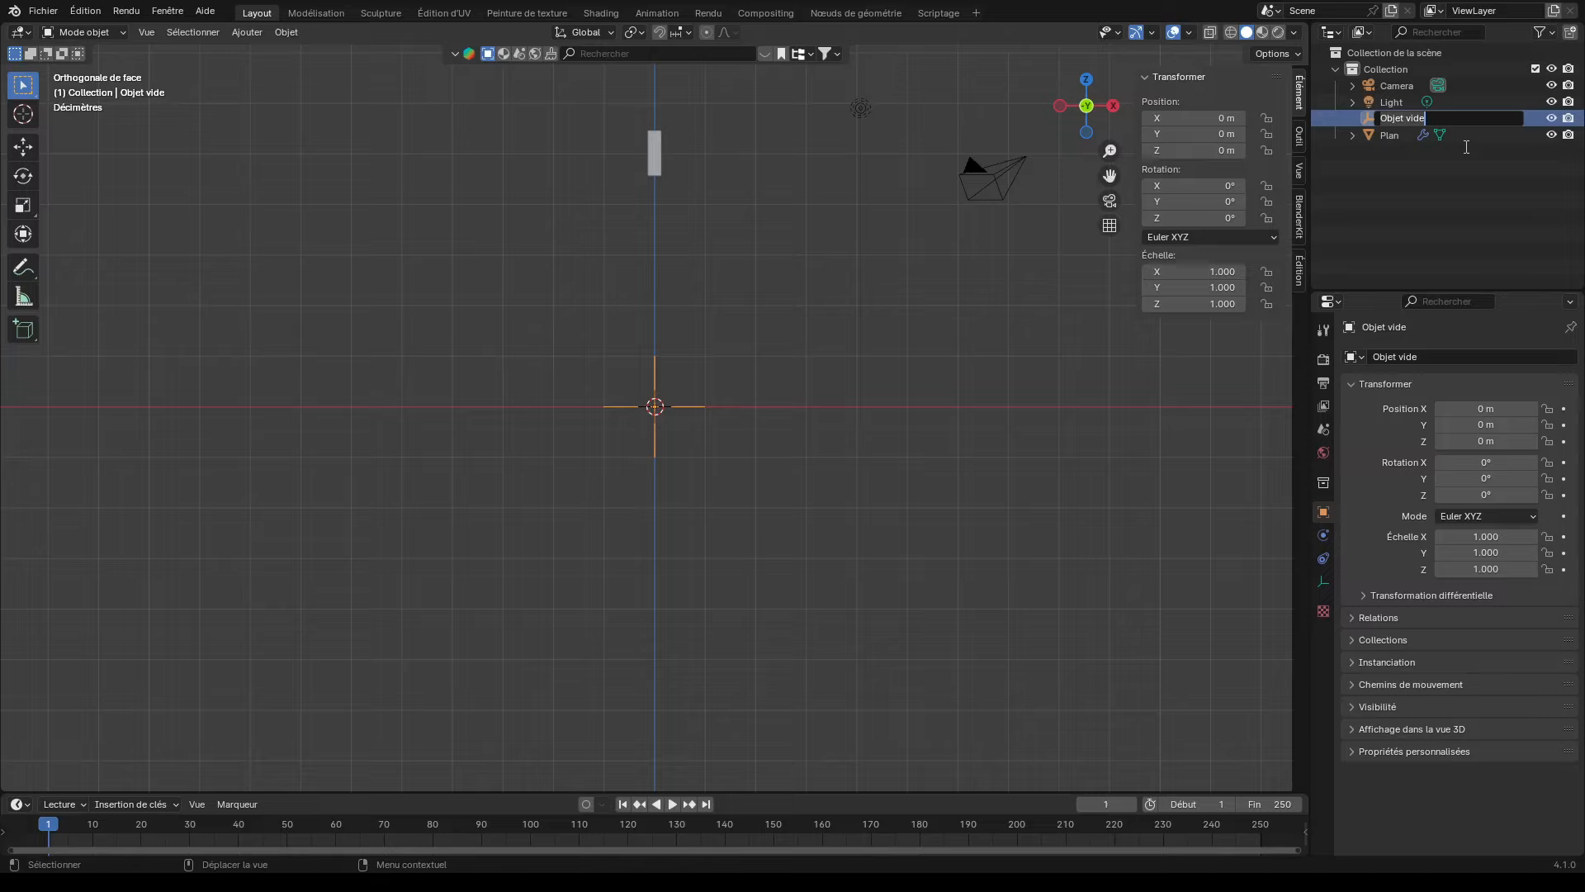
pyautogui.write('DecalageHeures')
pyautogui.press('Return')
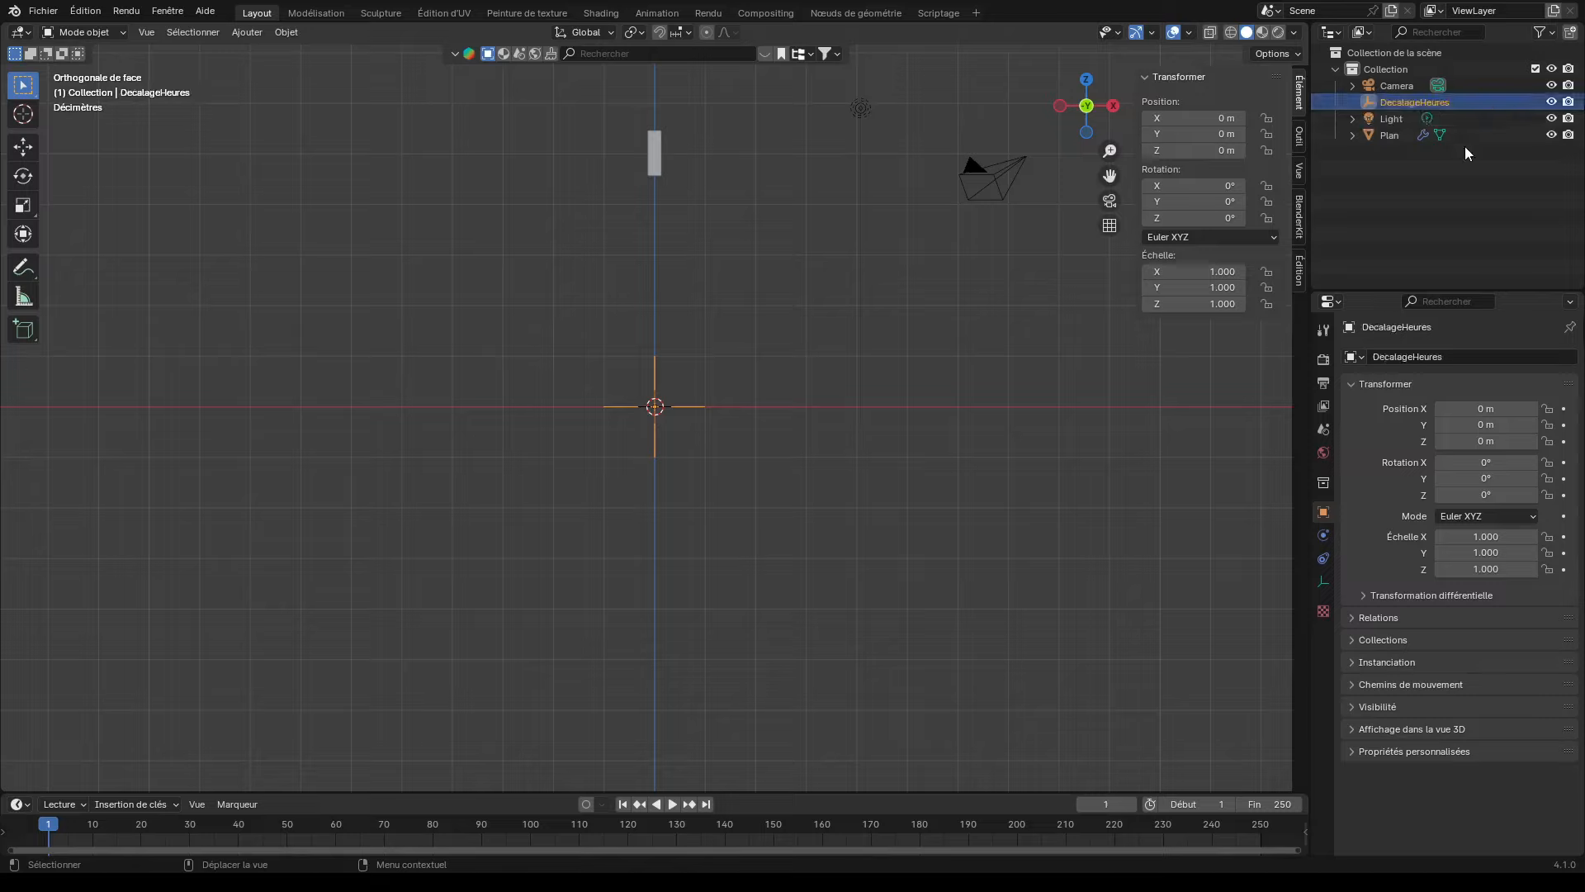
pyautogui.doubleClick(1390, 136)
pyautogui.write('Heur')
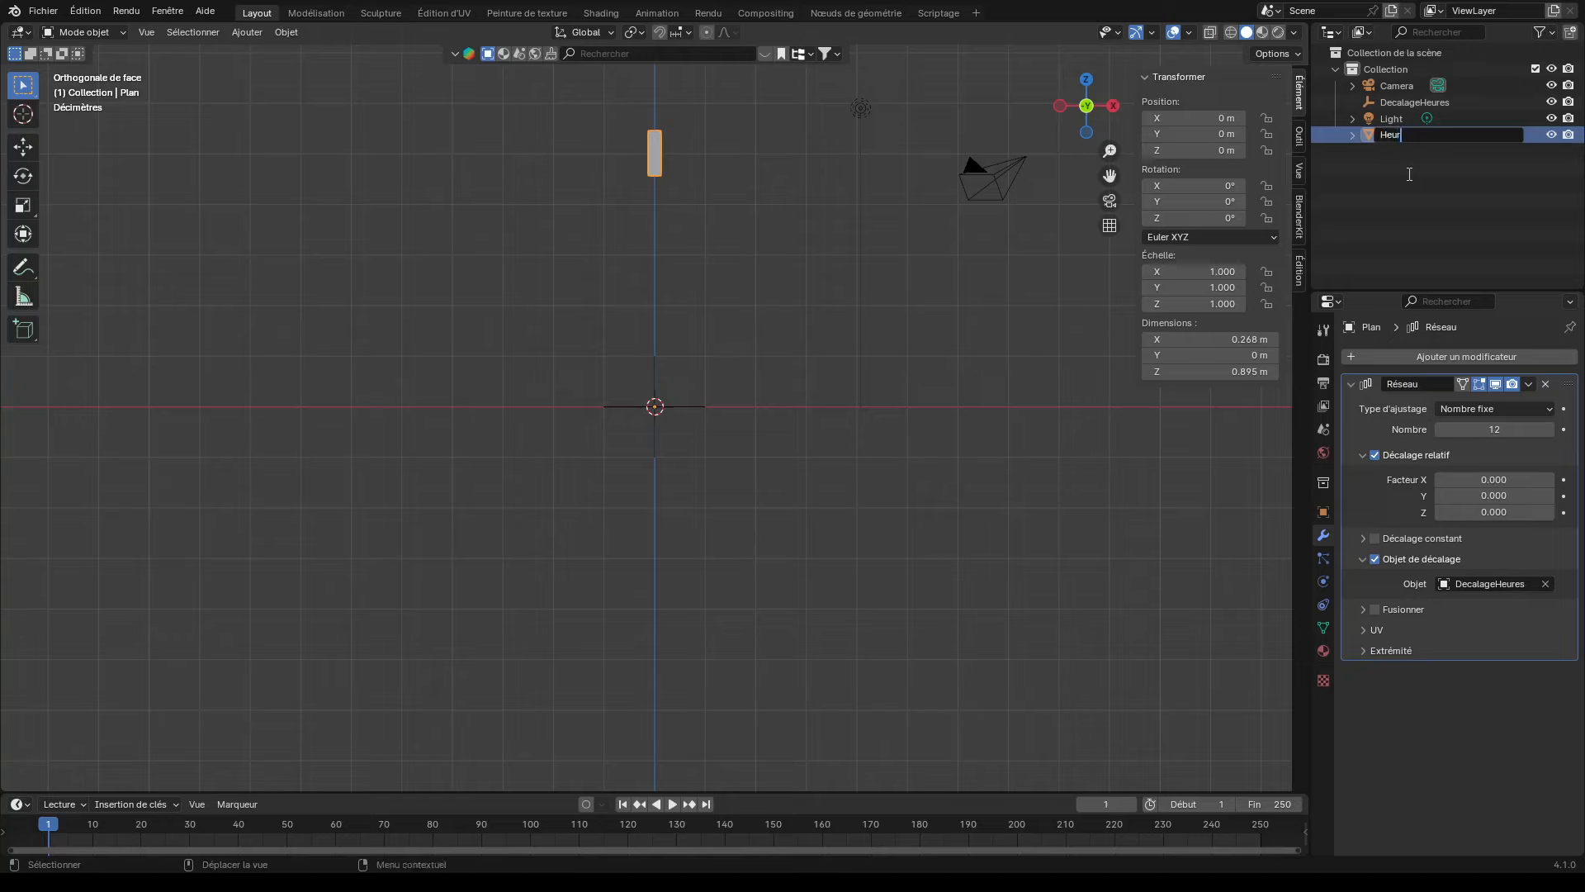
pyautogui.write('e')
pyautogui.press('Return')
# Rotate the DecalageHeures empty by about 30° around Y so the hour marks spread into a circle
pyautogui.click(1398, 102)
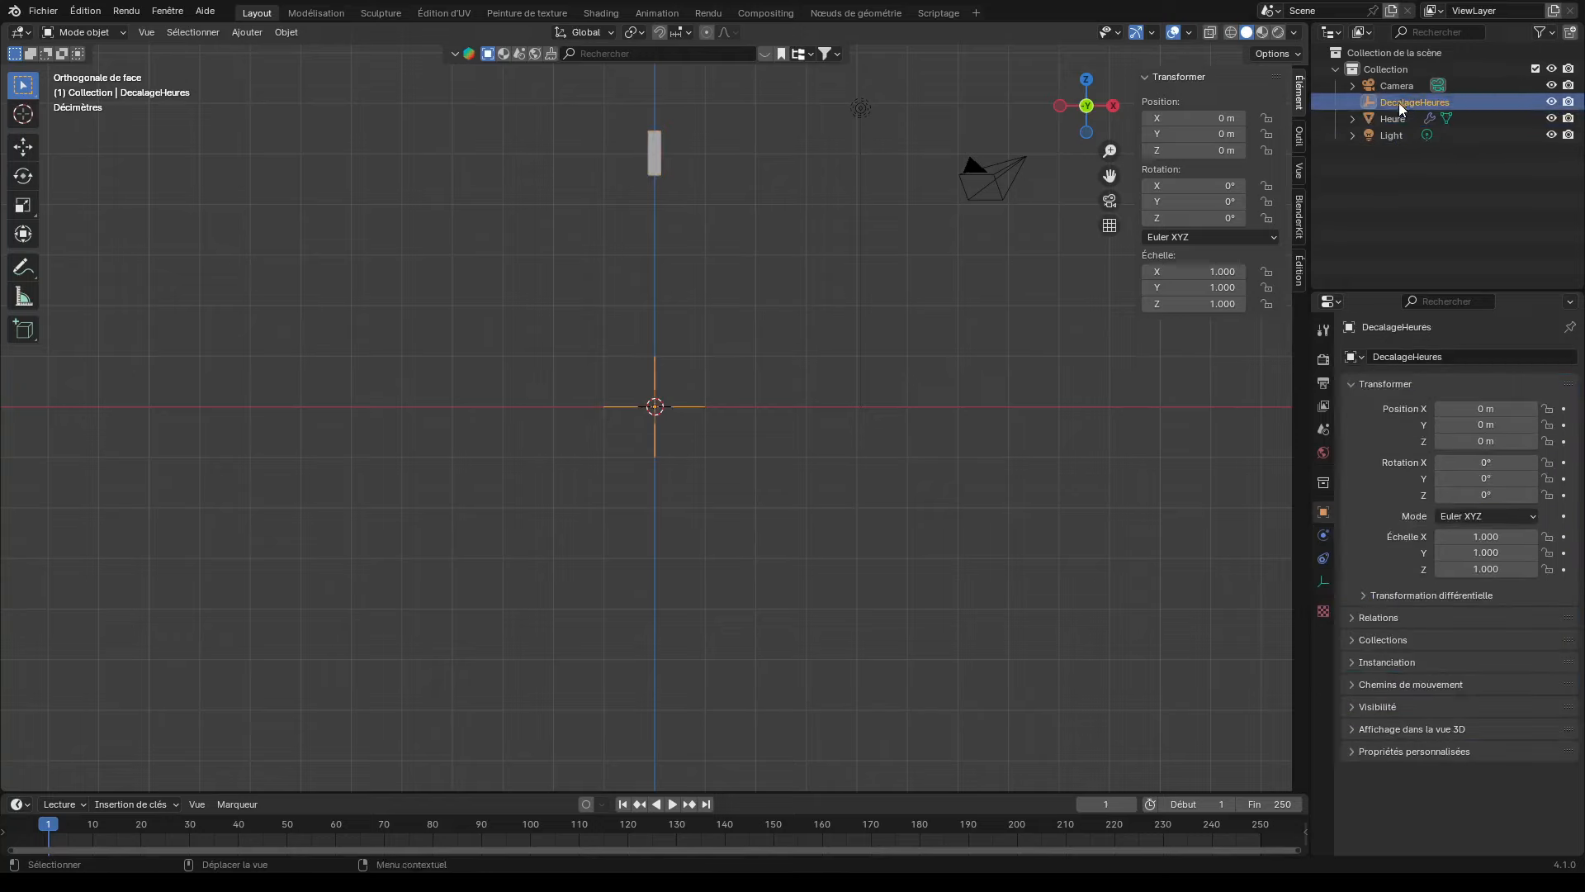
pyautogui.press('r')
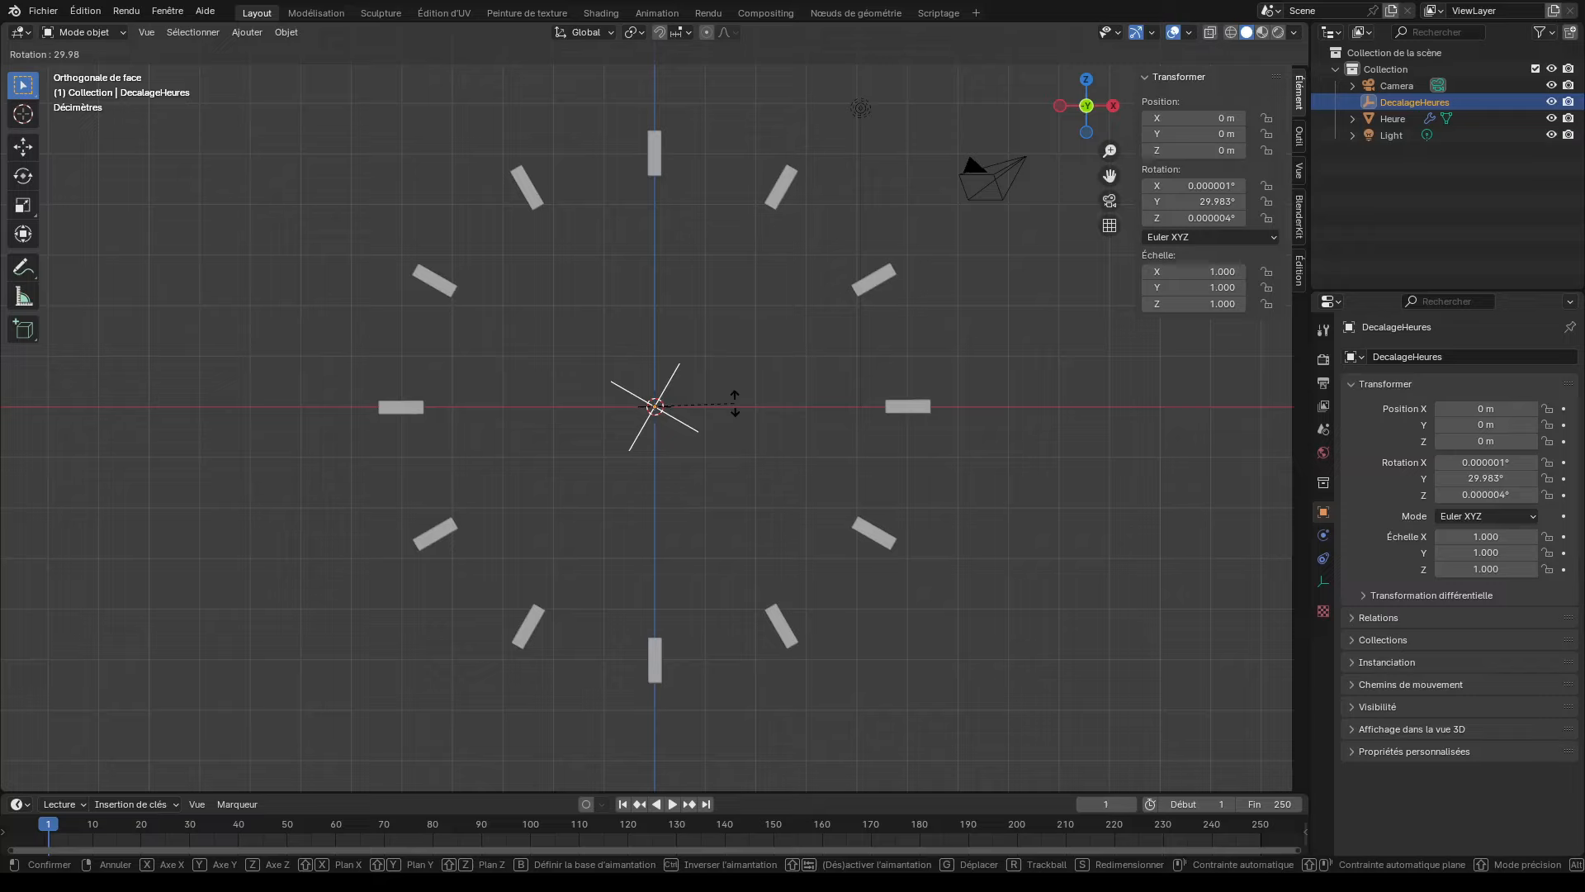
pyautogui.click(735, 405)
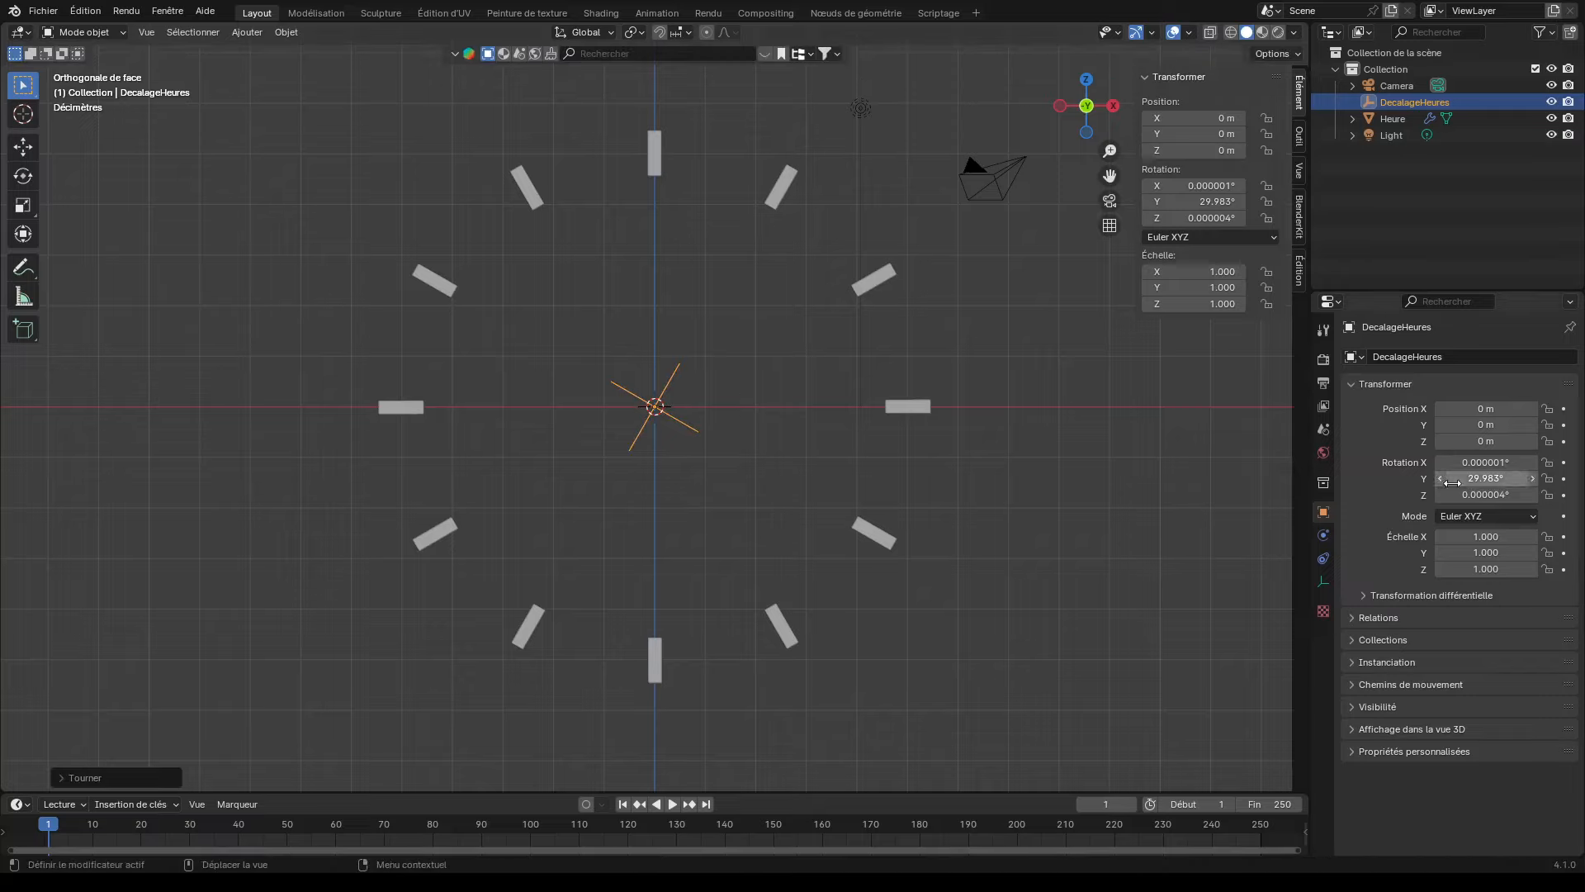
# Set the empty's rotation to exactly 0° on X and 30° on Y
pyautogui.click(1494, 481)
pyautogui.click(1505, 459)
pyautogui.click(1508, 461)
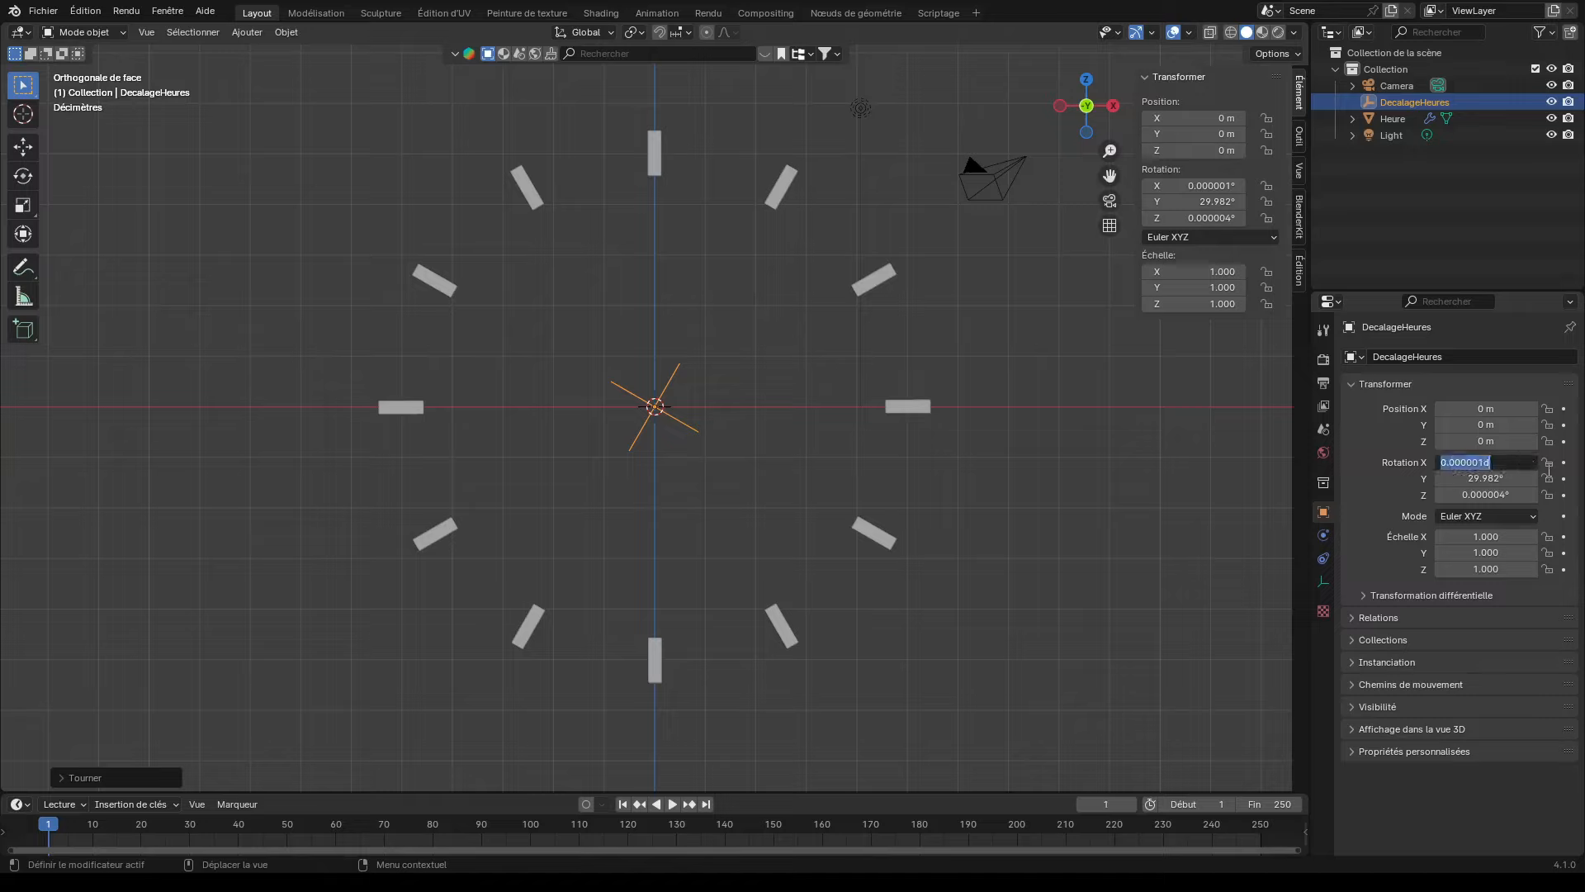
pyautogui.write('0')
pyautogui.press('Tab')
pyautogui.write('30')
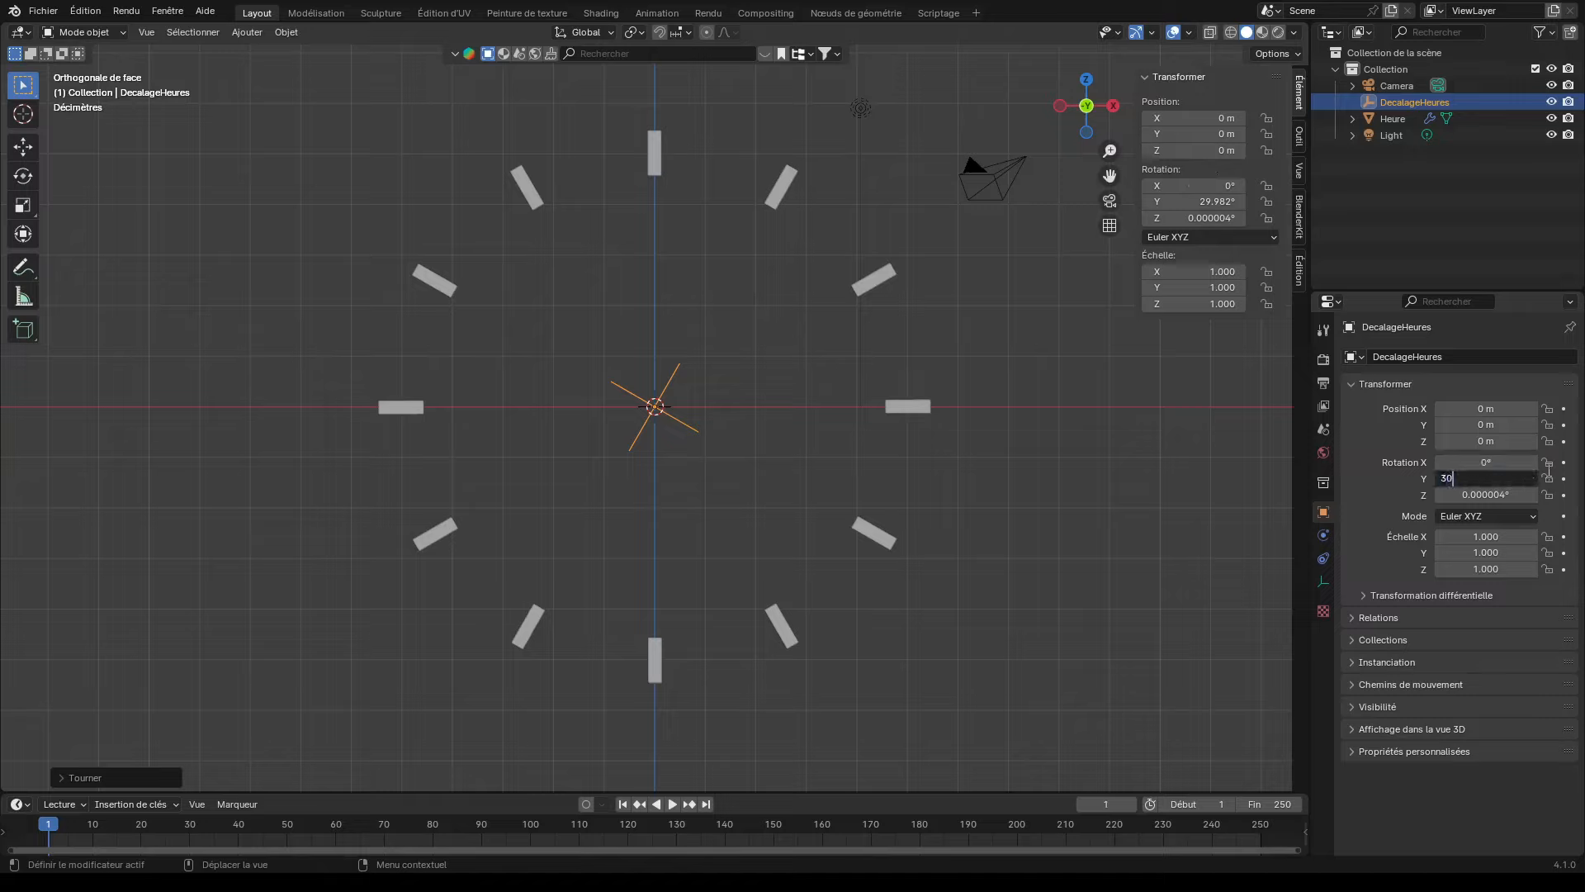
pyautogui.press('Return')
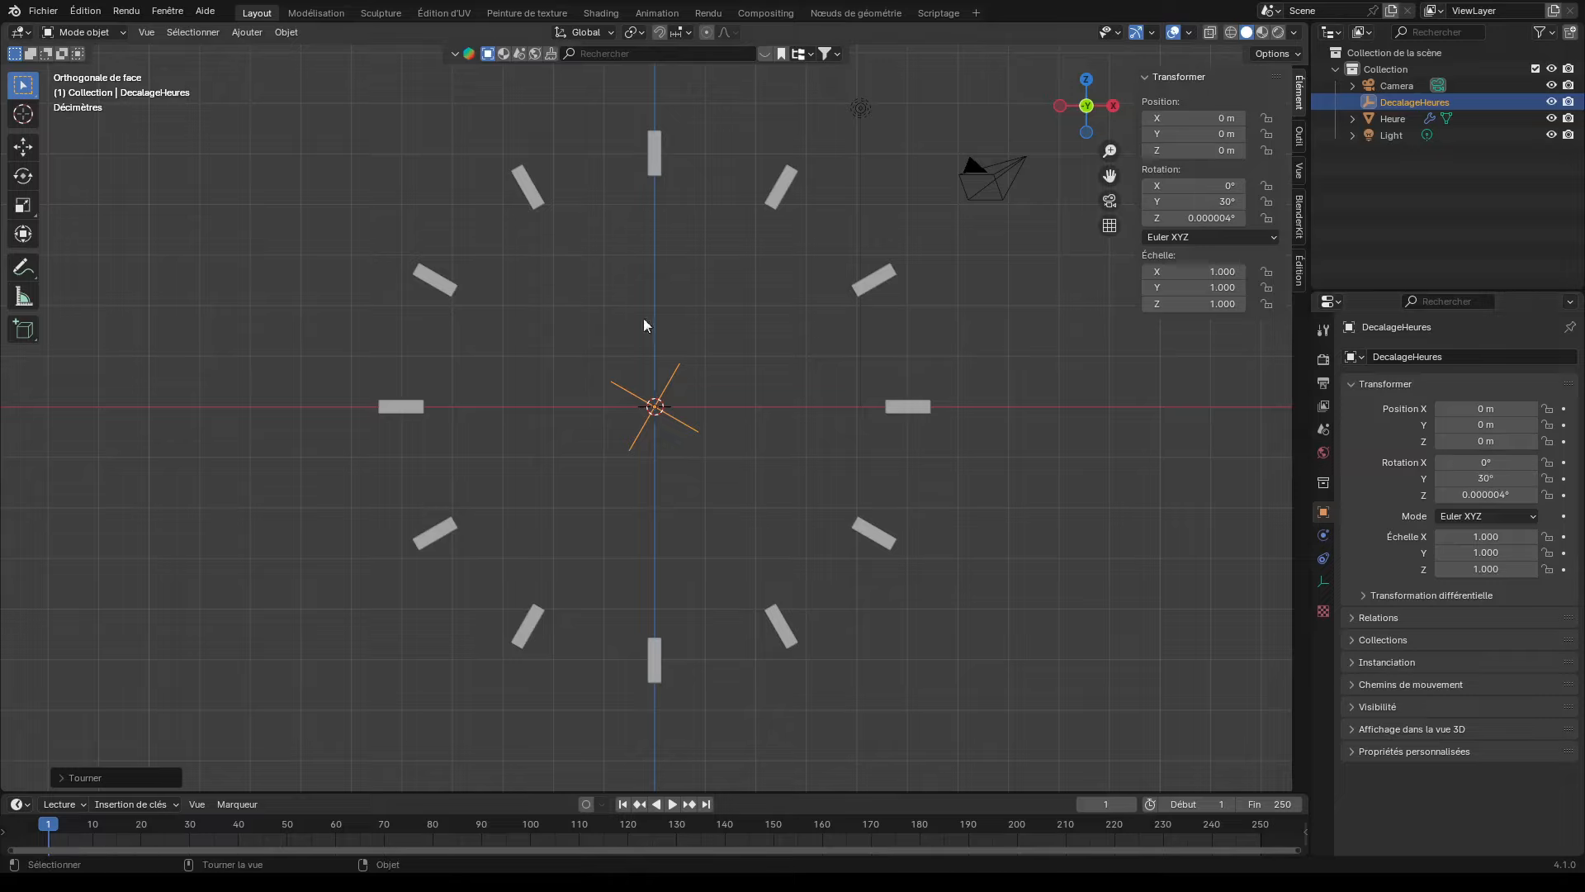
# Extrude the face of the top Heure mark by about 0.14 m toward the front to give the hour marks thickness
pyautogui.moveTo(758, 319); pyautogui.dragTo(683, 344, button='middle')
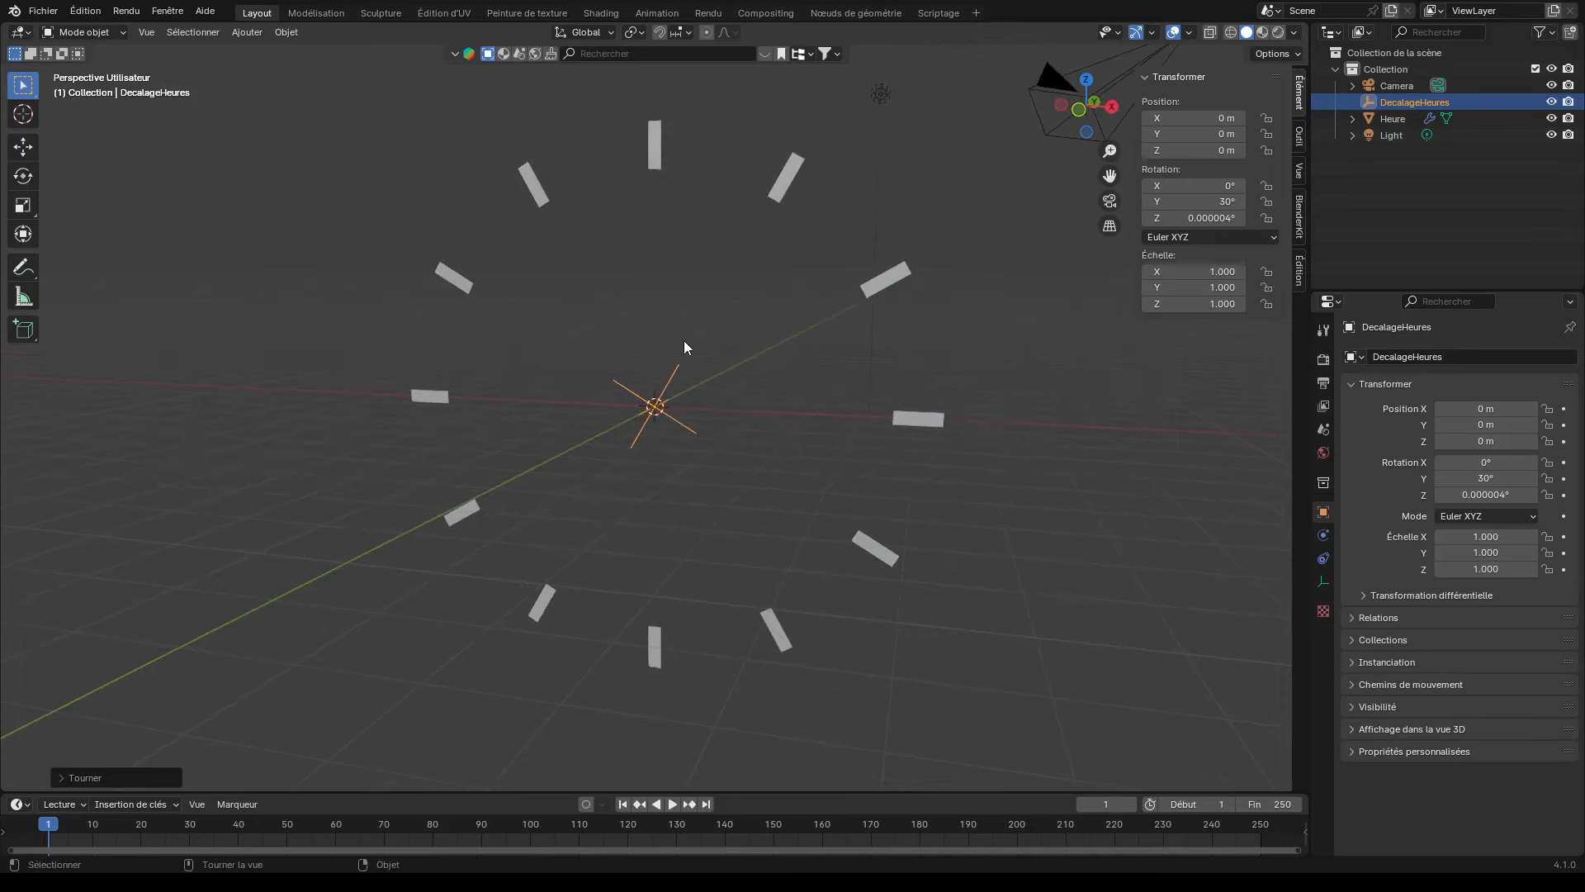
pyautogui.click(656, 162)
pyautogui.press('Tab')
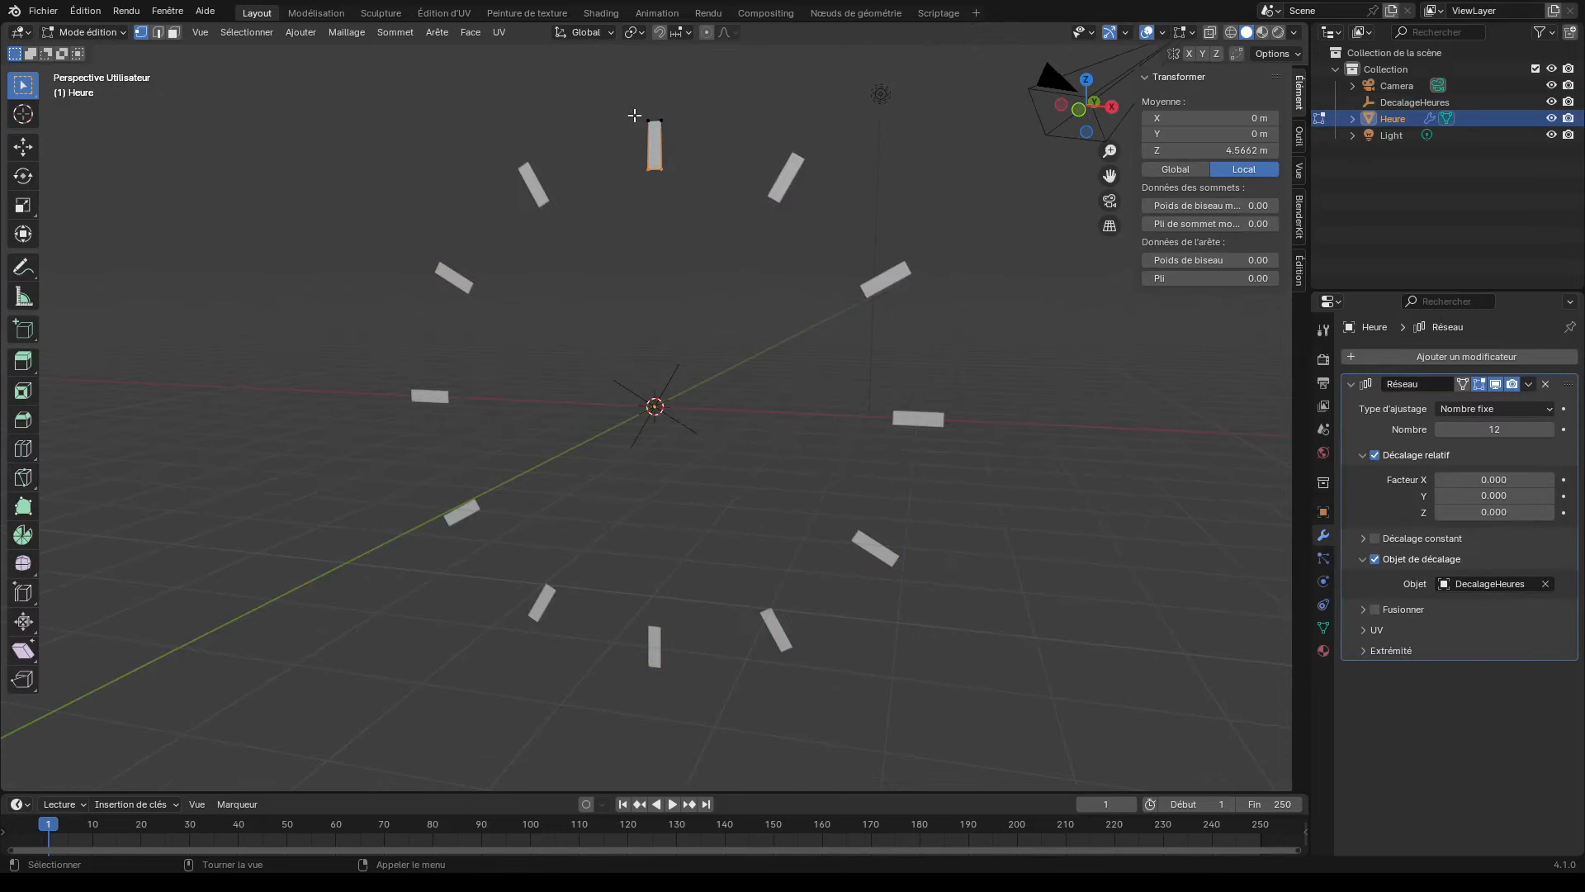
pyautogui.moveTo(624, 109); pyautogui.dragTo(691, 216)
pyautogui.click(173, 32)
pyautogui.moveTo(679, 290)
pyautogui.mouseDown(button='middle')
pyautogui.moveTo(622, 289)
pyautogui.moveTo(659, 267)
pyautogui.mouseUp(button='middle')
pyautogui.press('e')
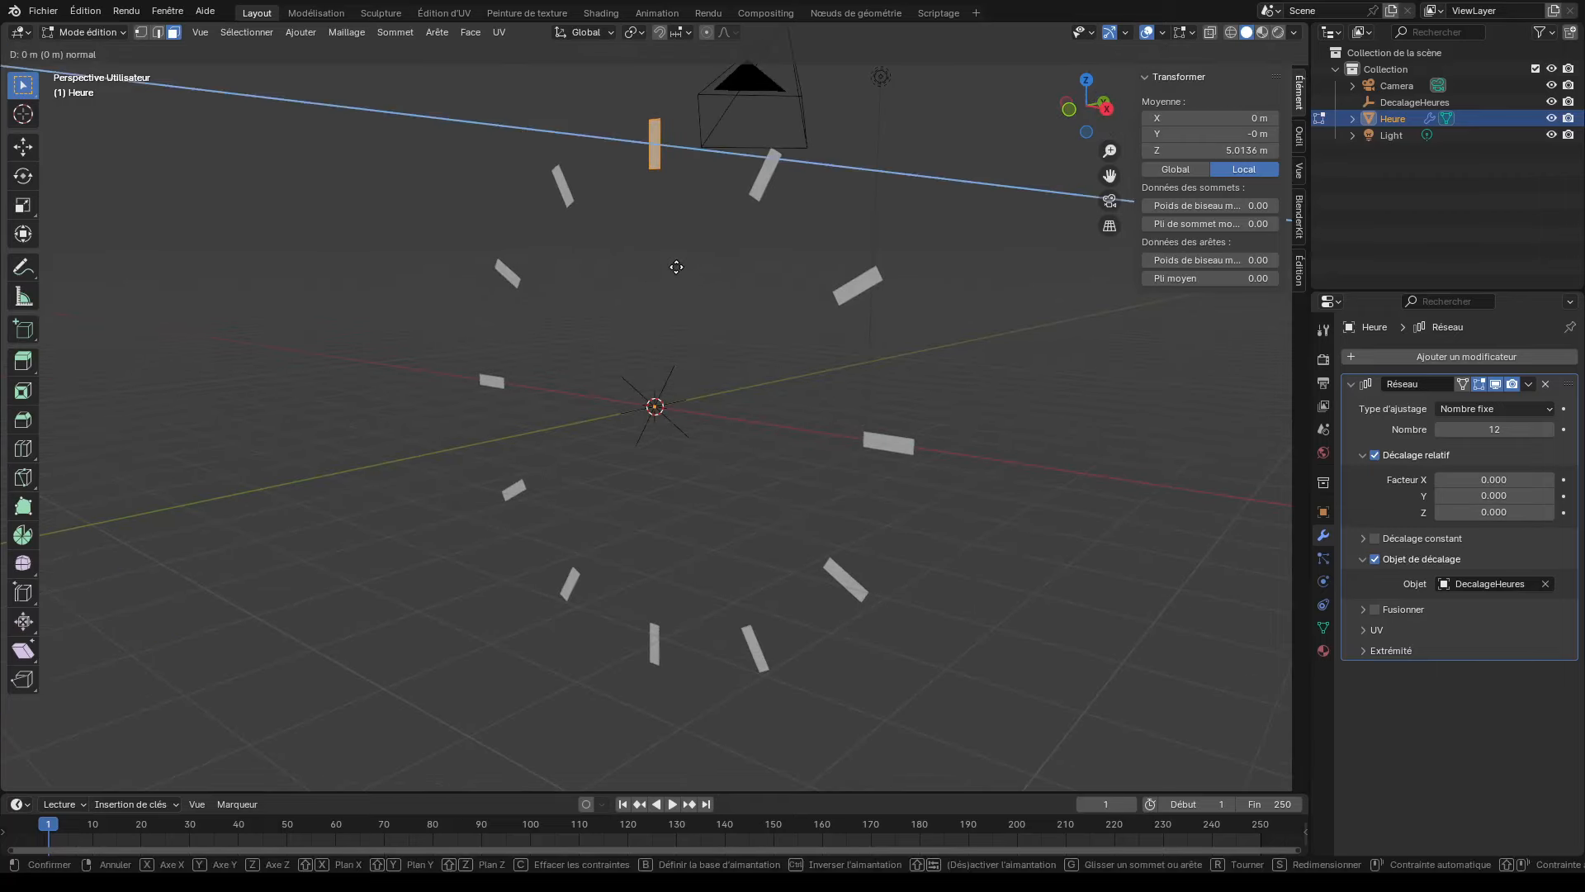
pyautogui.click(672, 264)
# Scale the extruded front face down slightly to taper the hour marks, and return to the front view in Object Mode
pyautogui.press('s')
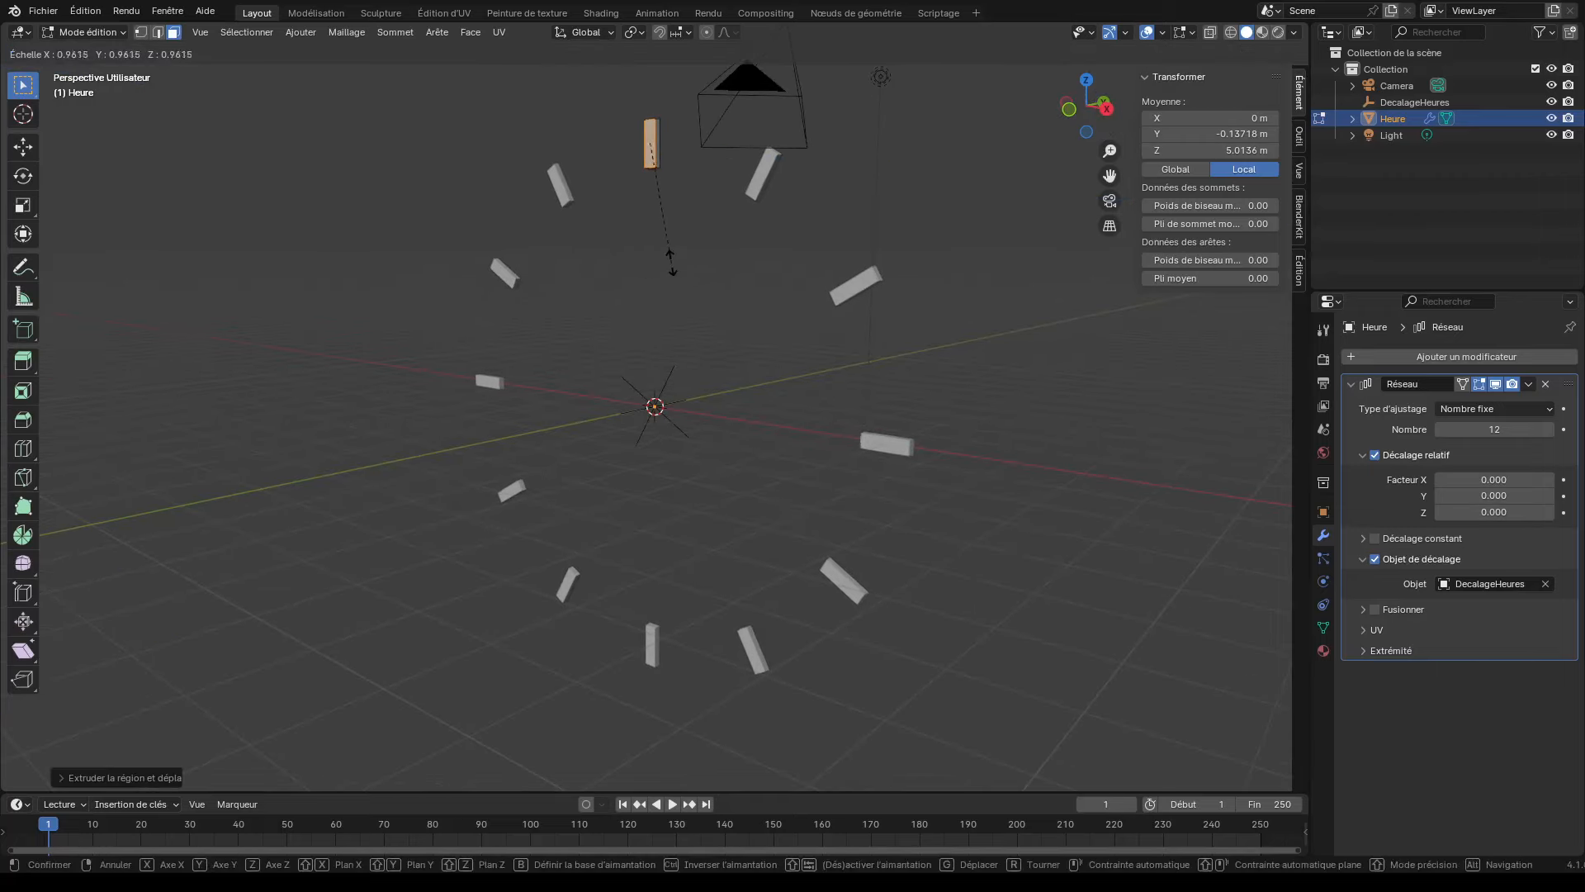
pyautogui.click(668, 250)
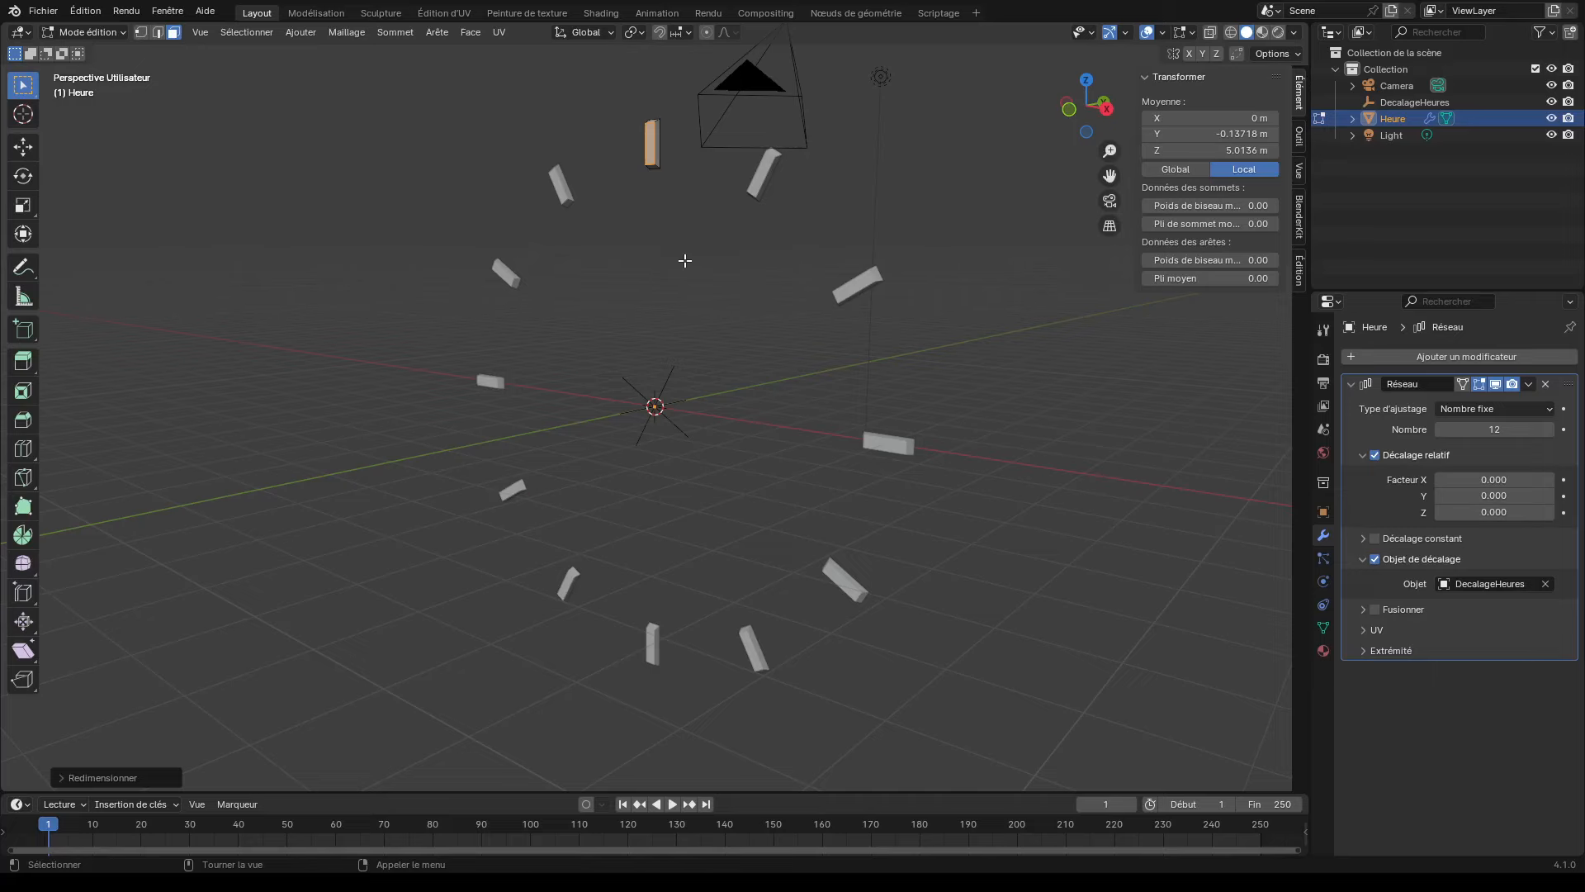
pyautogui.press('Tab')
pyautogui.moveTo(683, 258); pyautogui.dragTo(764, 269, button='middle')
pyautogui.click(765, 270)
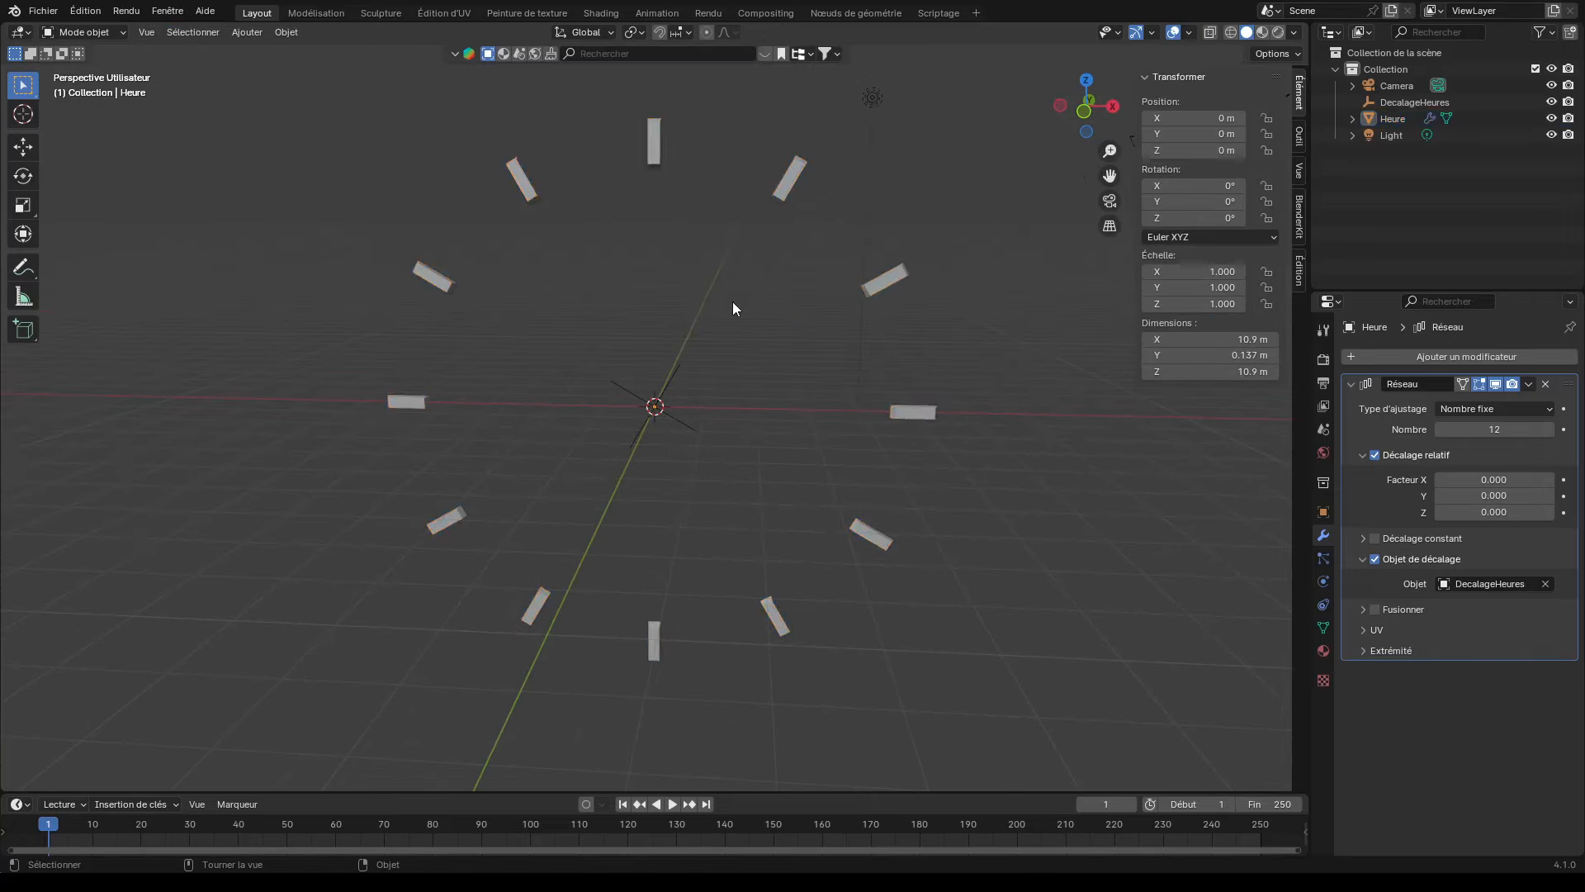
pyautogui.moveTo(729, 320); pyautogui.dragTo(767, 293, button='middle')
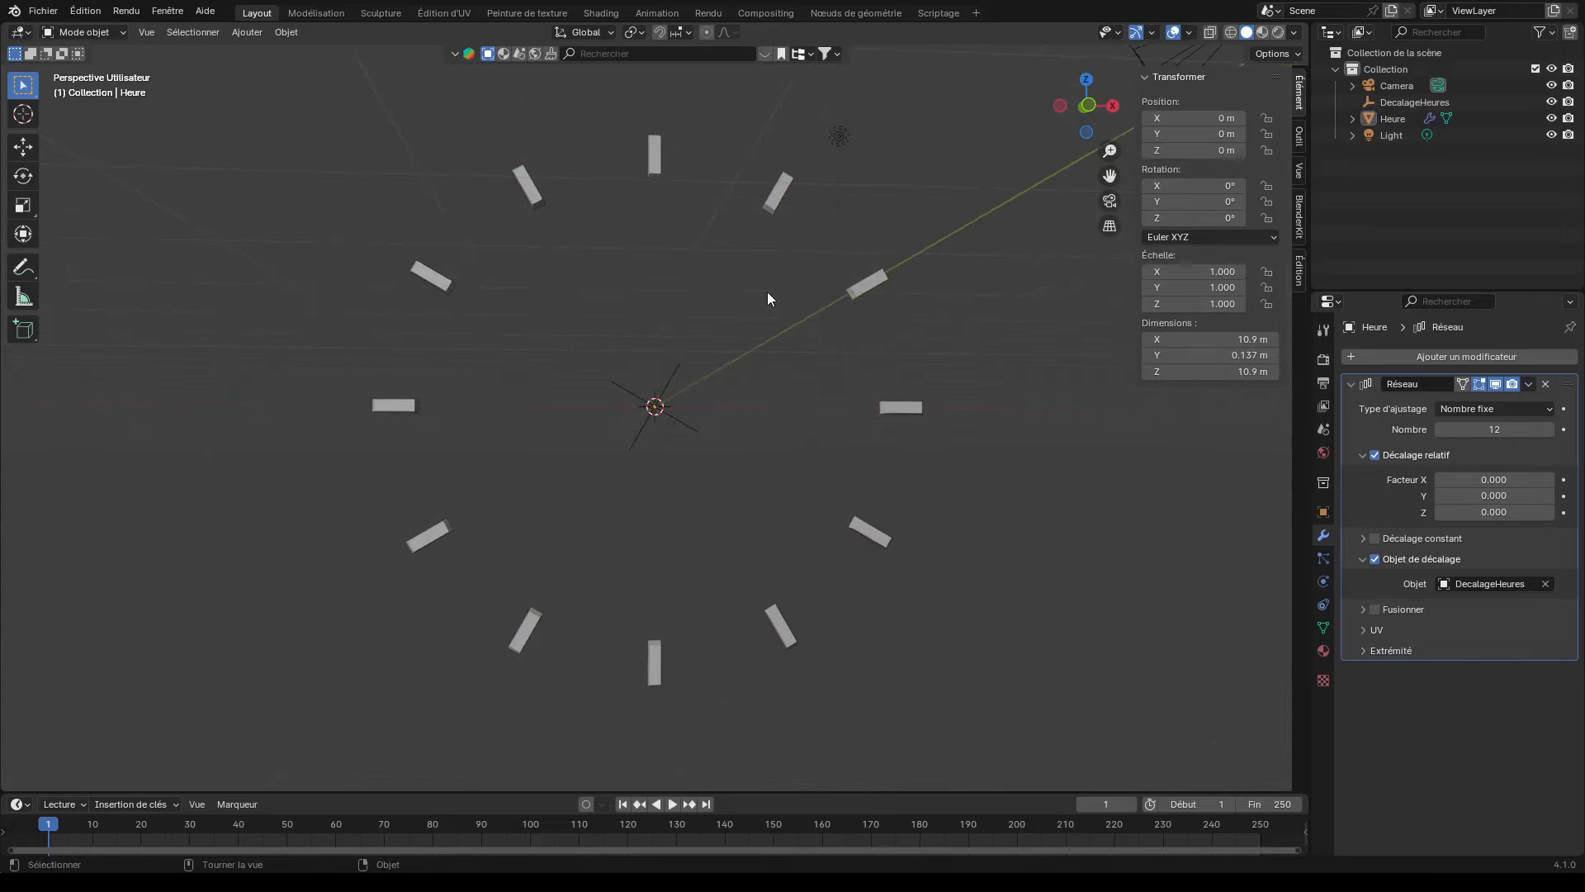
pyautogui.press('KP_1')
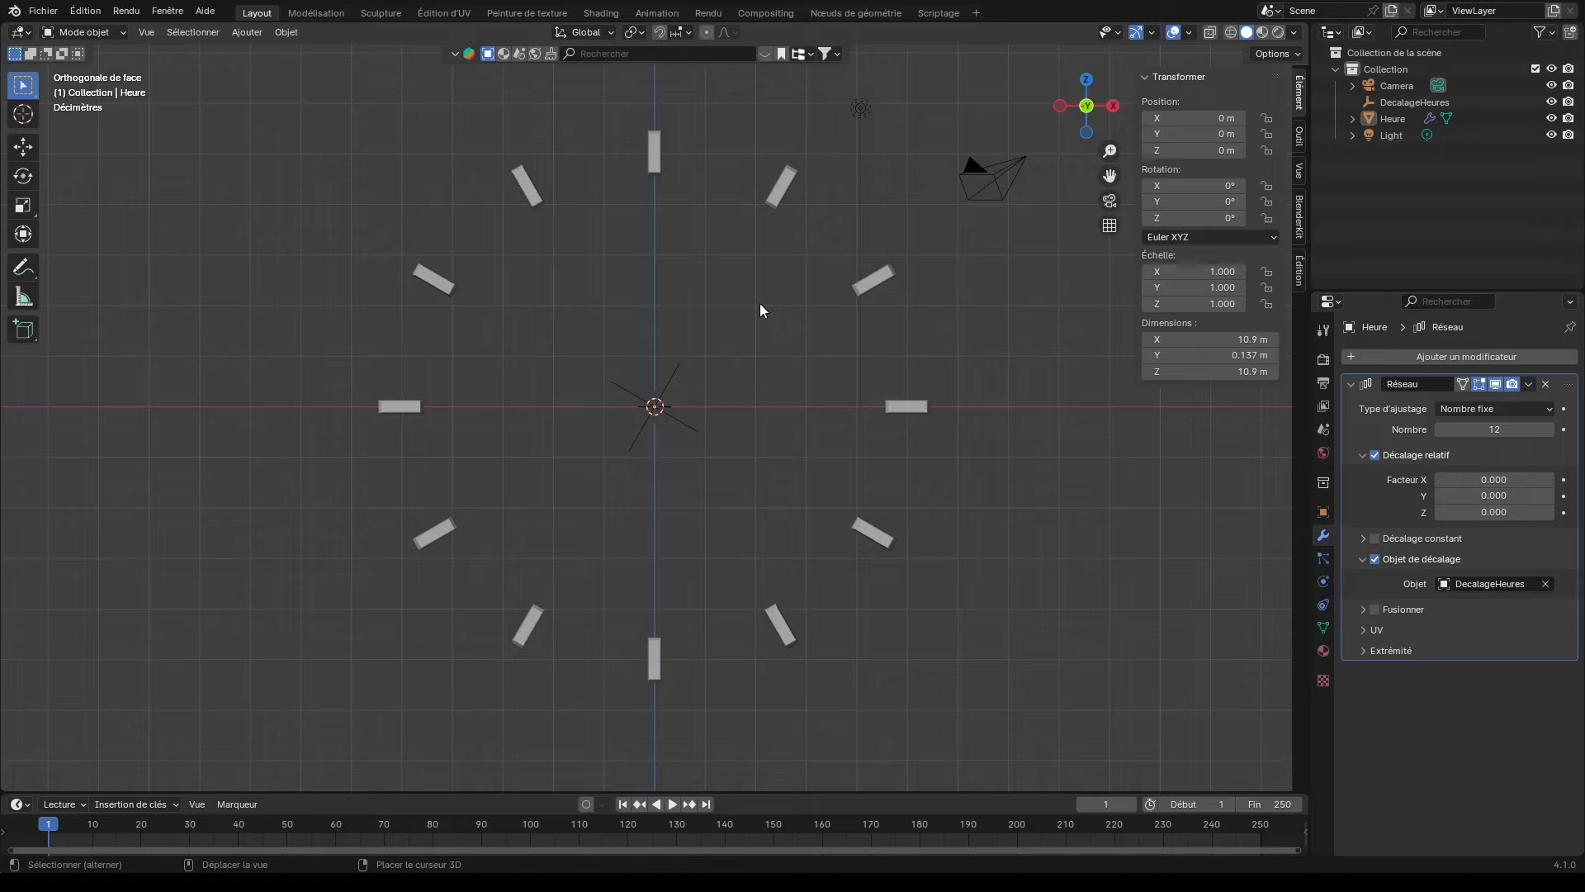
# Add a plane at the dial's centre and rotate it 90° around X so it faces the front
pyautogui.hotkey('shift', 'a')
pyautogui.moveTo(723, 143)
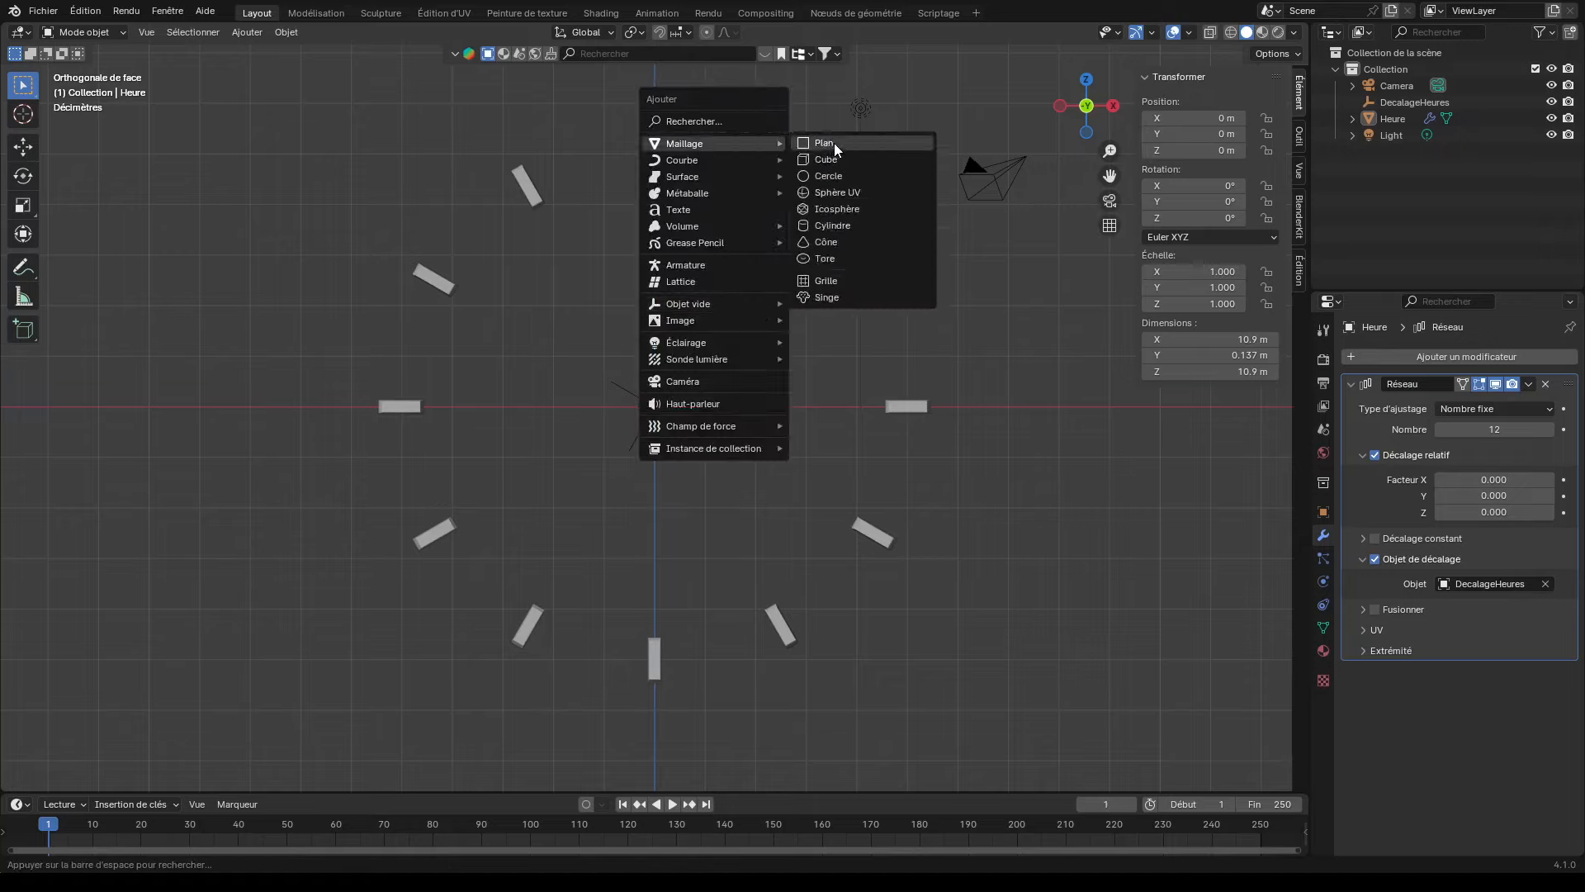
pyautogui.click(833, 142)
pyautogui.press('r')
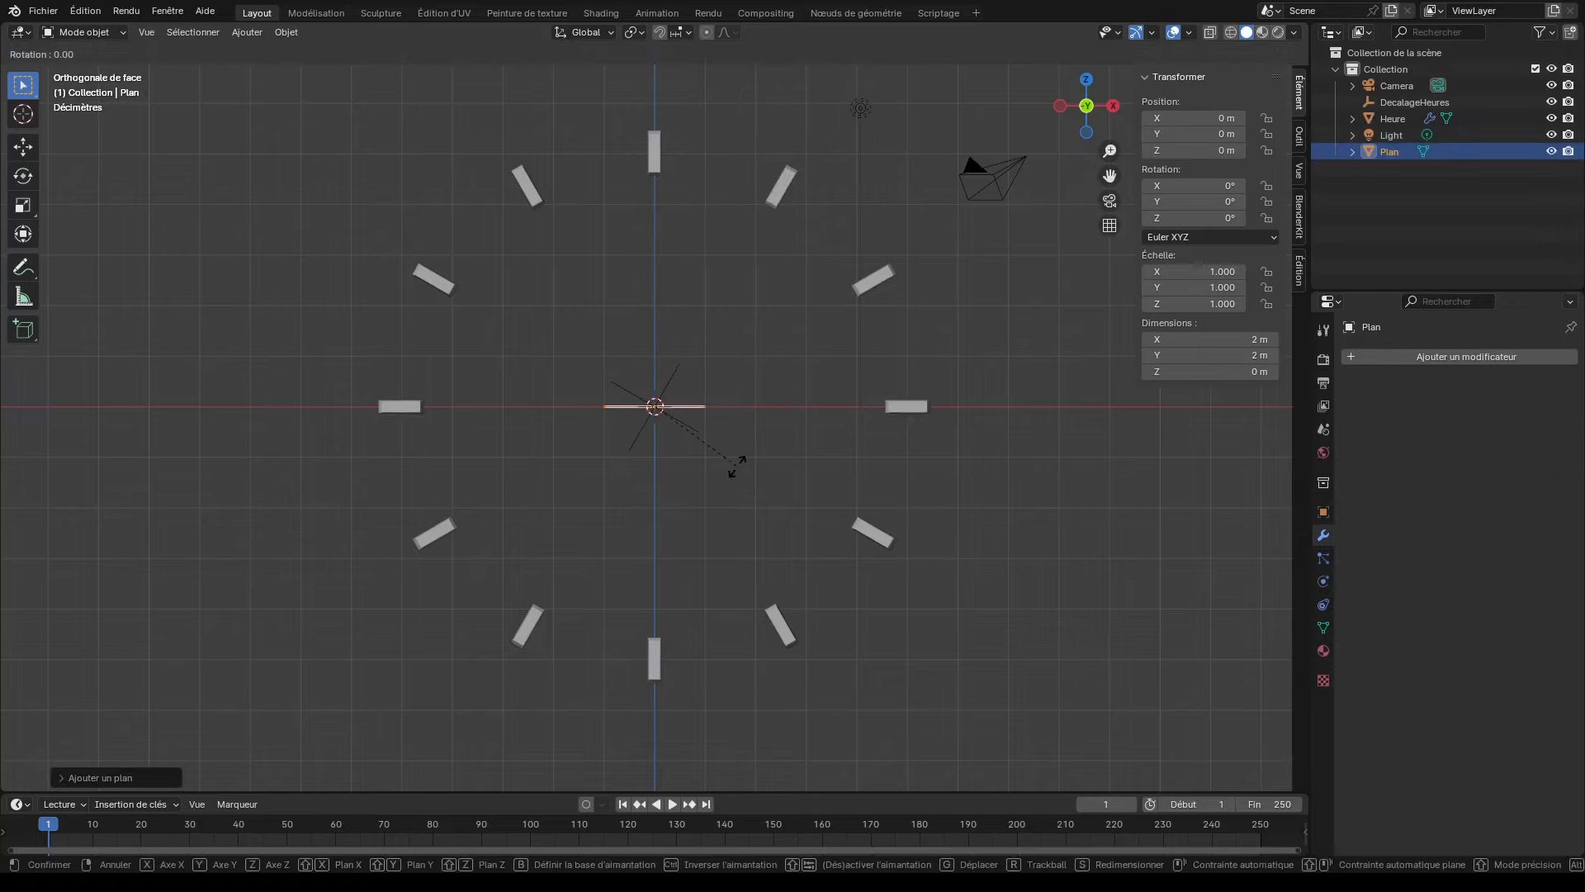
pyautogui.write('x')
pyautogui.write('90')
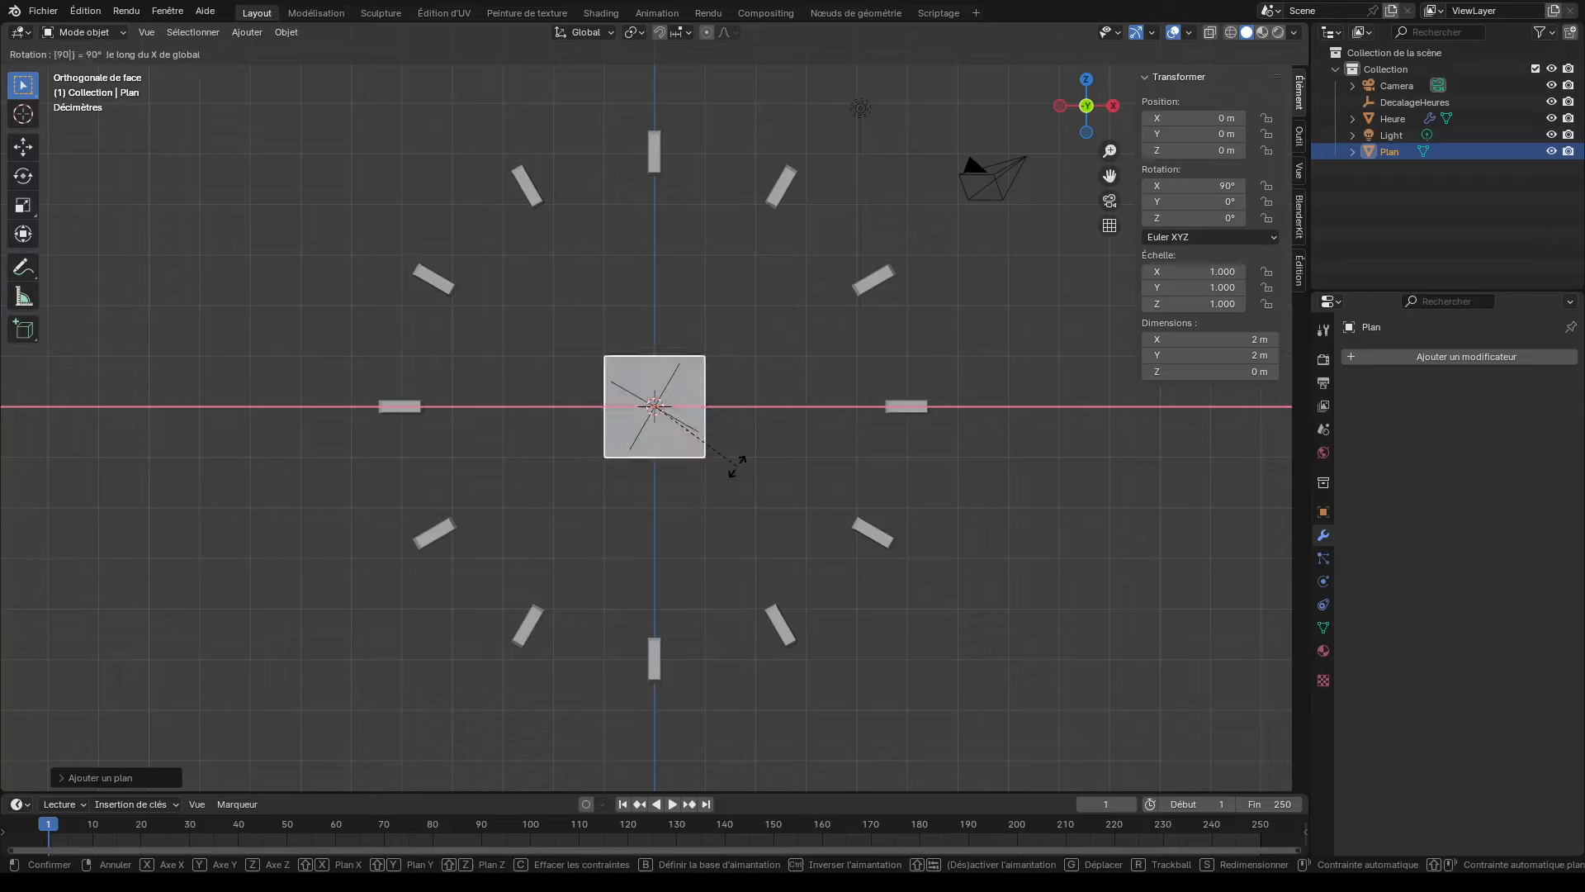
pyautogui.press('Return')
# Scale the new plane to about 0.14 m wide and move it up Z about 4.41 m, just under the twelve o'clock mark
pyautogui.press('s')
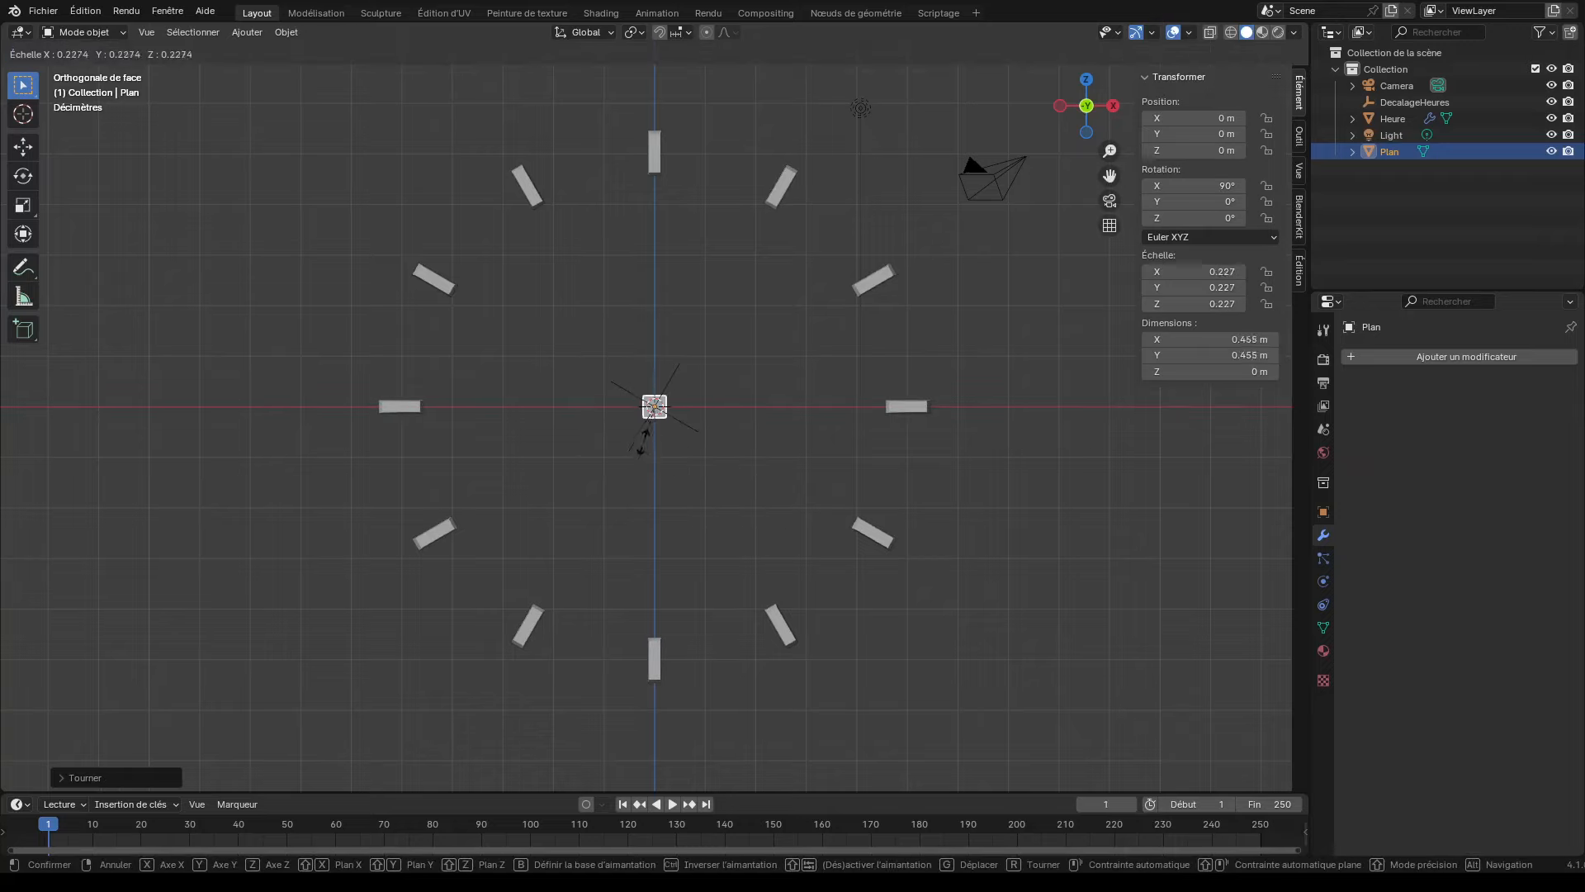
pyautogui.click(644, 412)
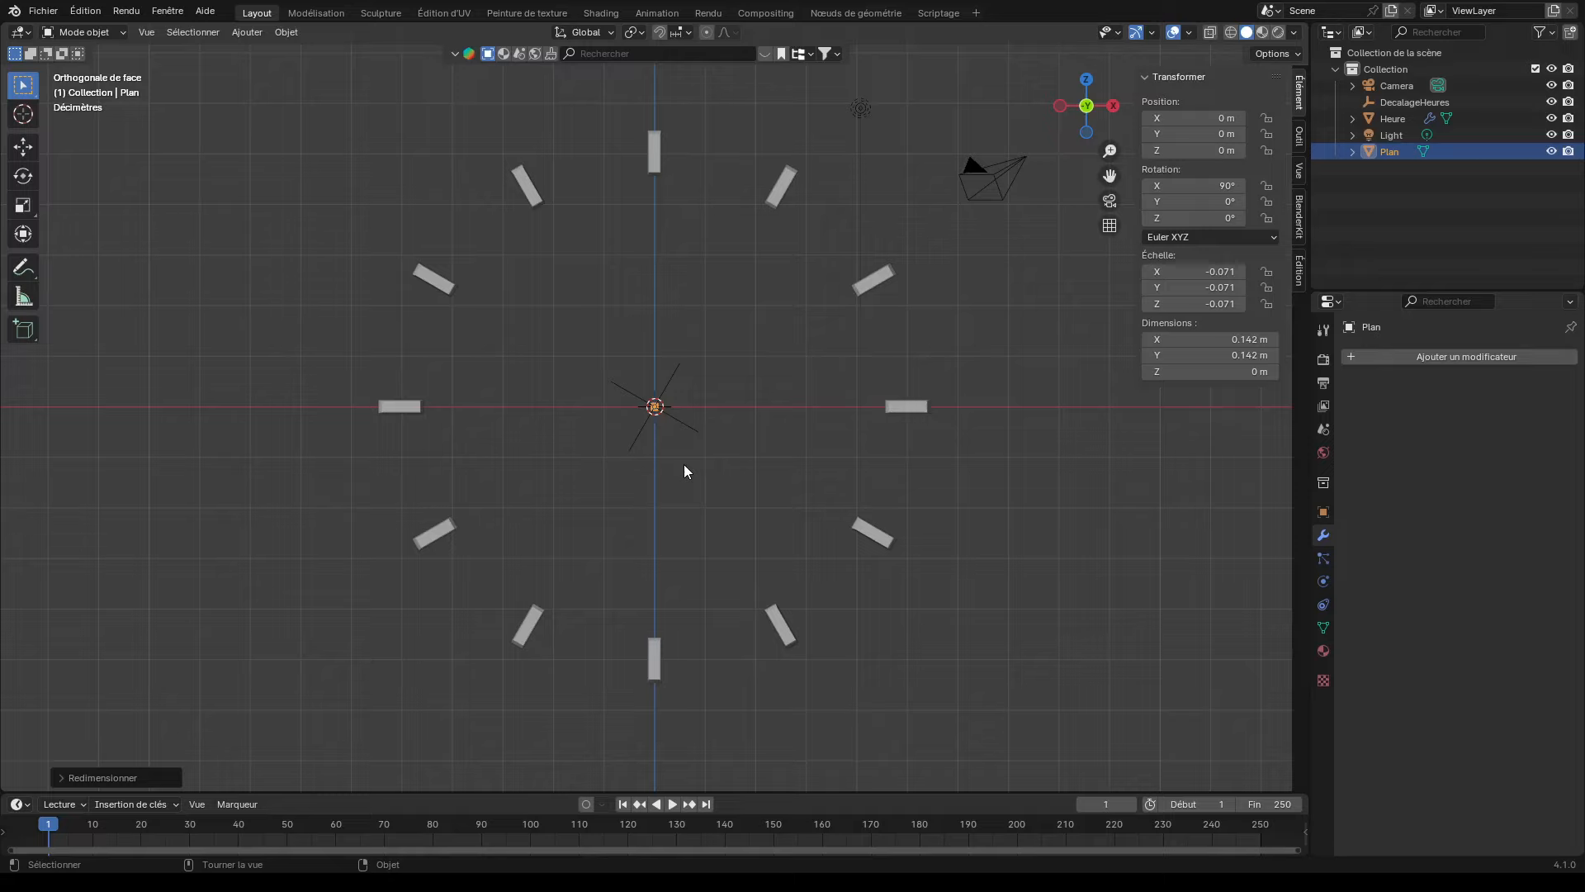
pyautogui.press('g')
pyautogui.press('z')
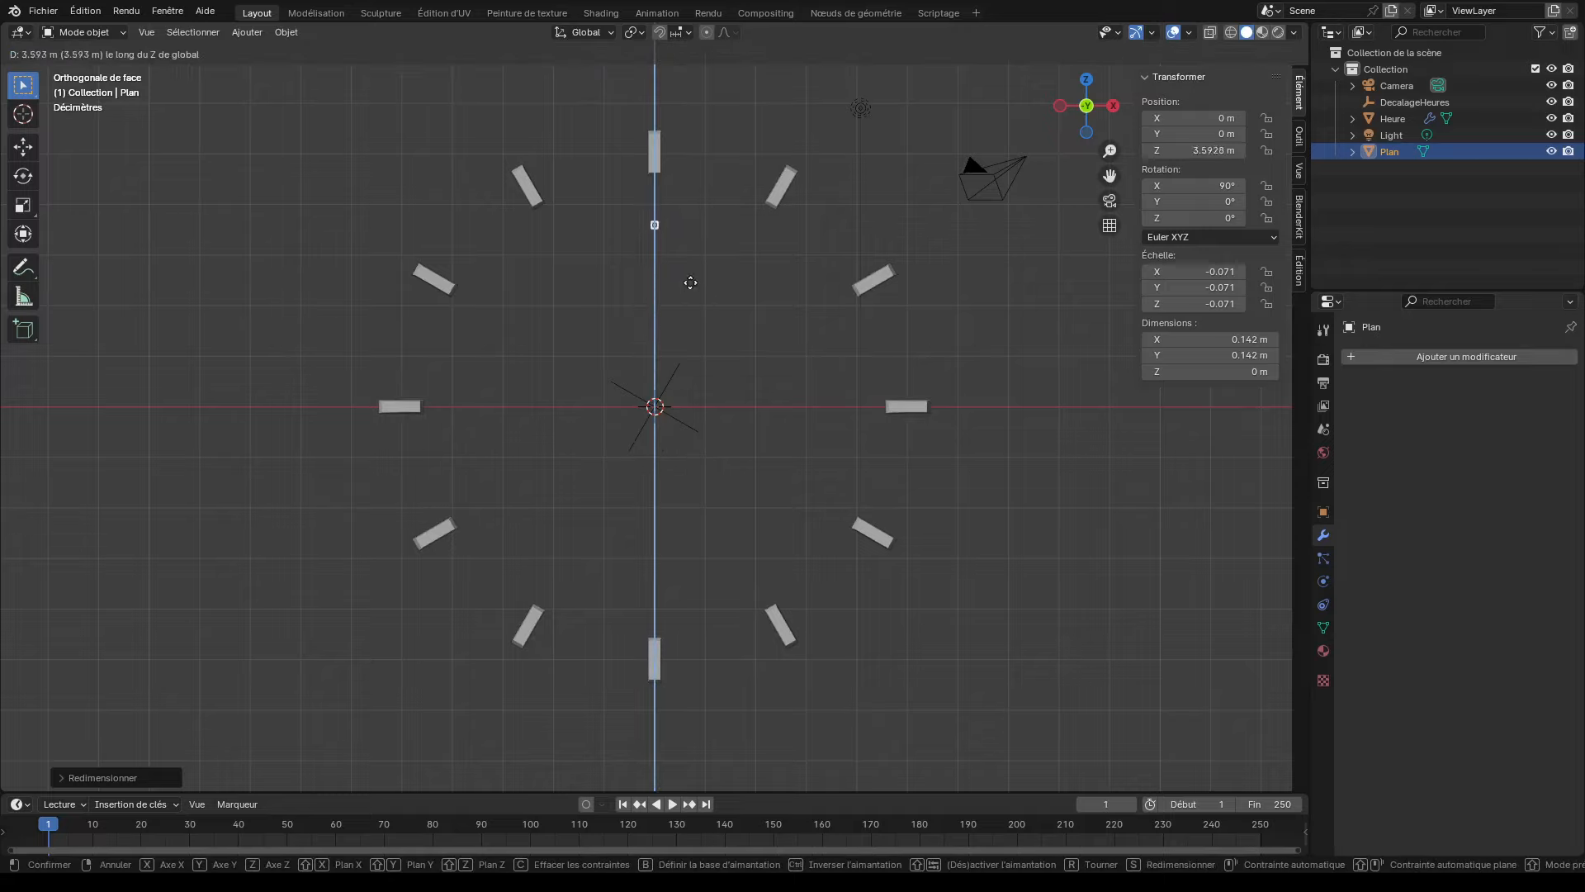
pyautogui.click(692, 248)
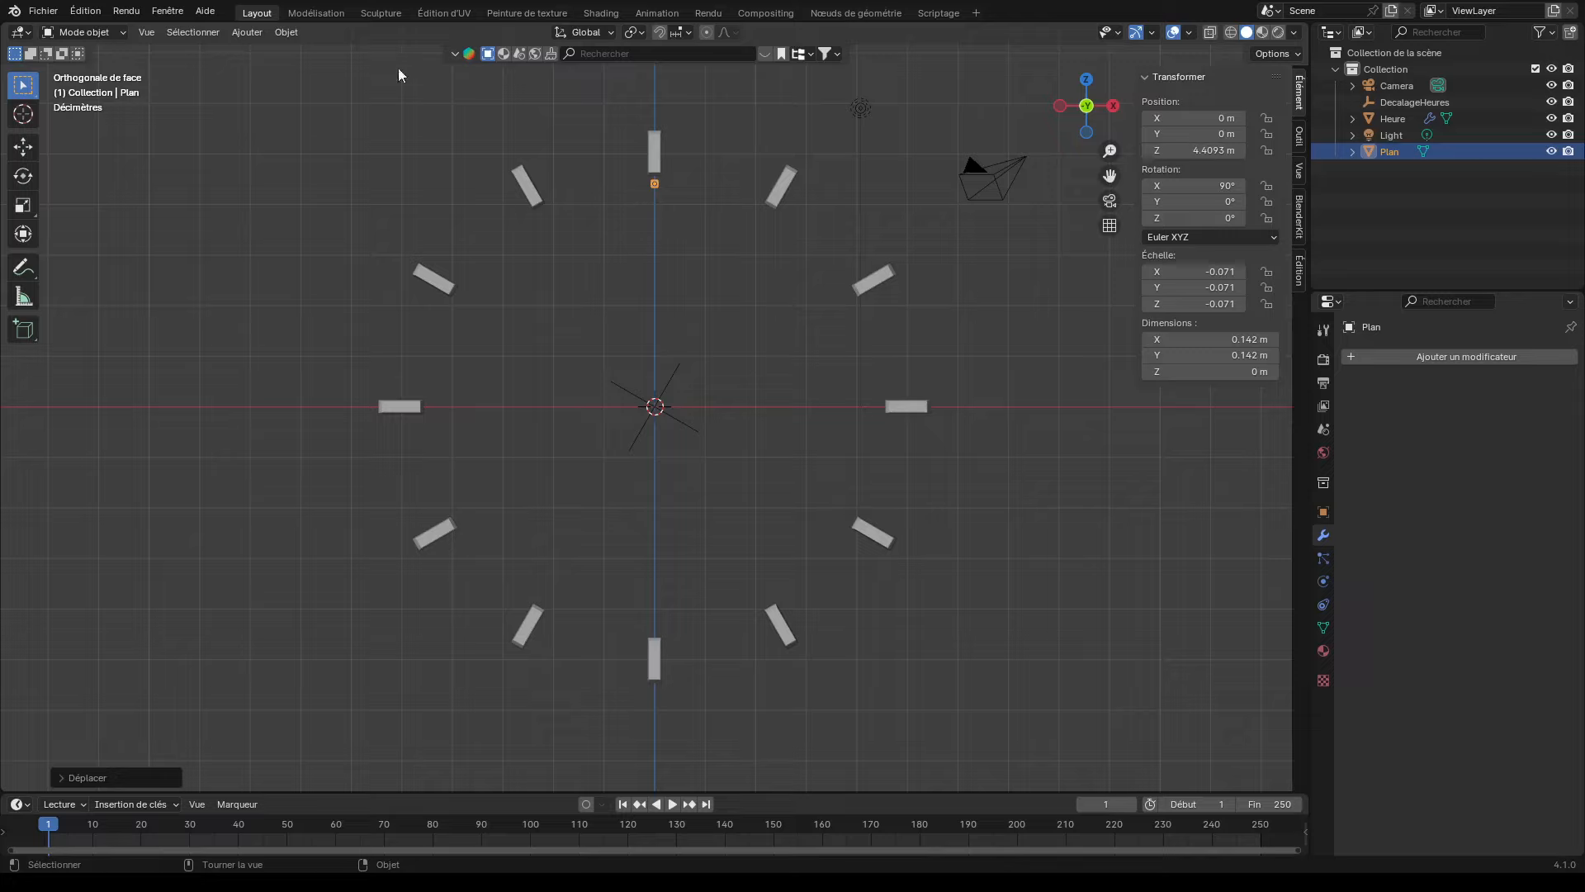
# Set the small plane's origin to the 3D cursor and test its rotation around the dial's centre
pyautogui.click(281, 31)
pyautogui.moveTo(309, 66)
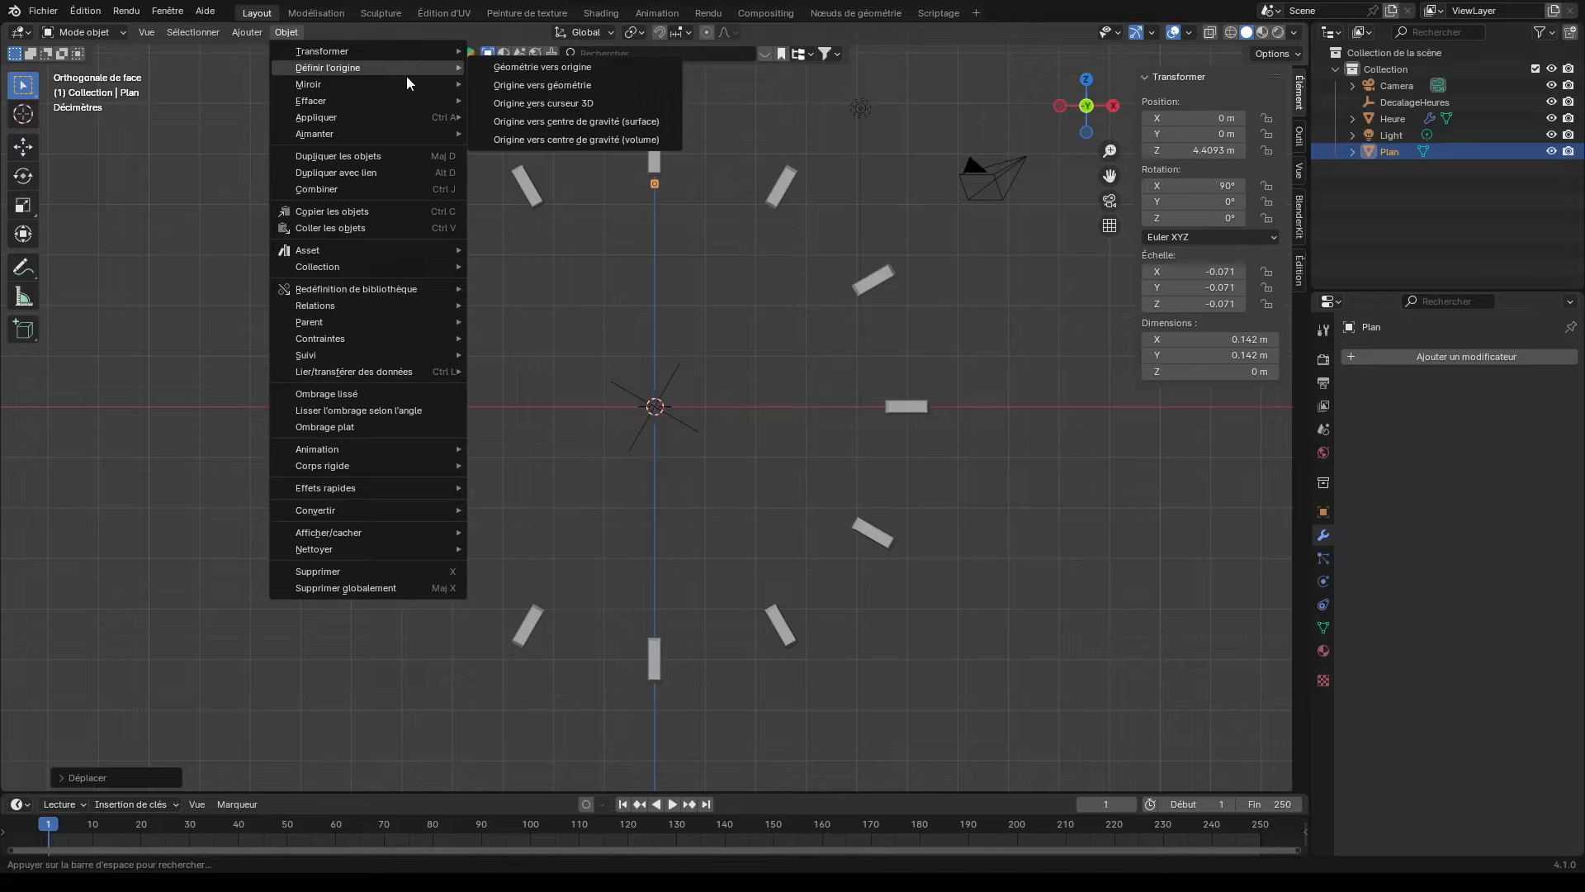
pyautogui.click(543, 103)
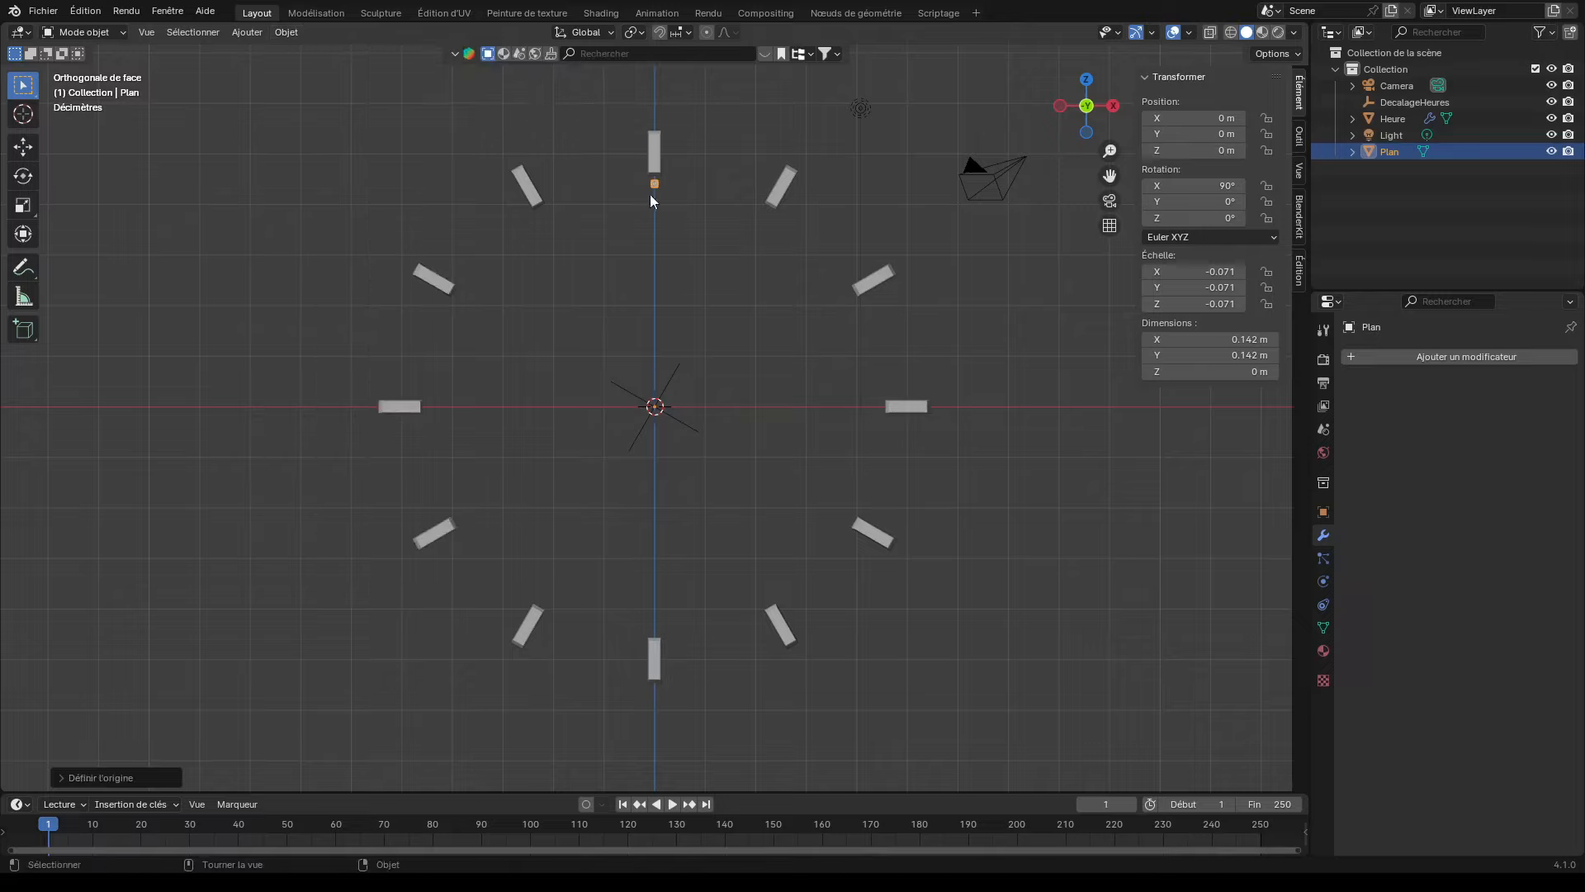
pyautogui.press('r')
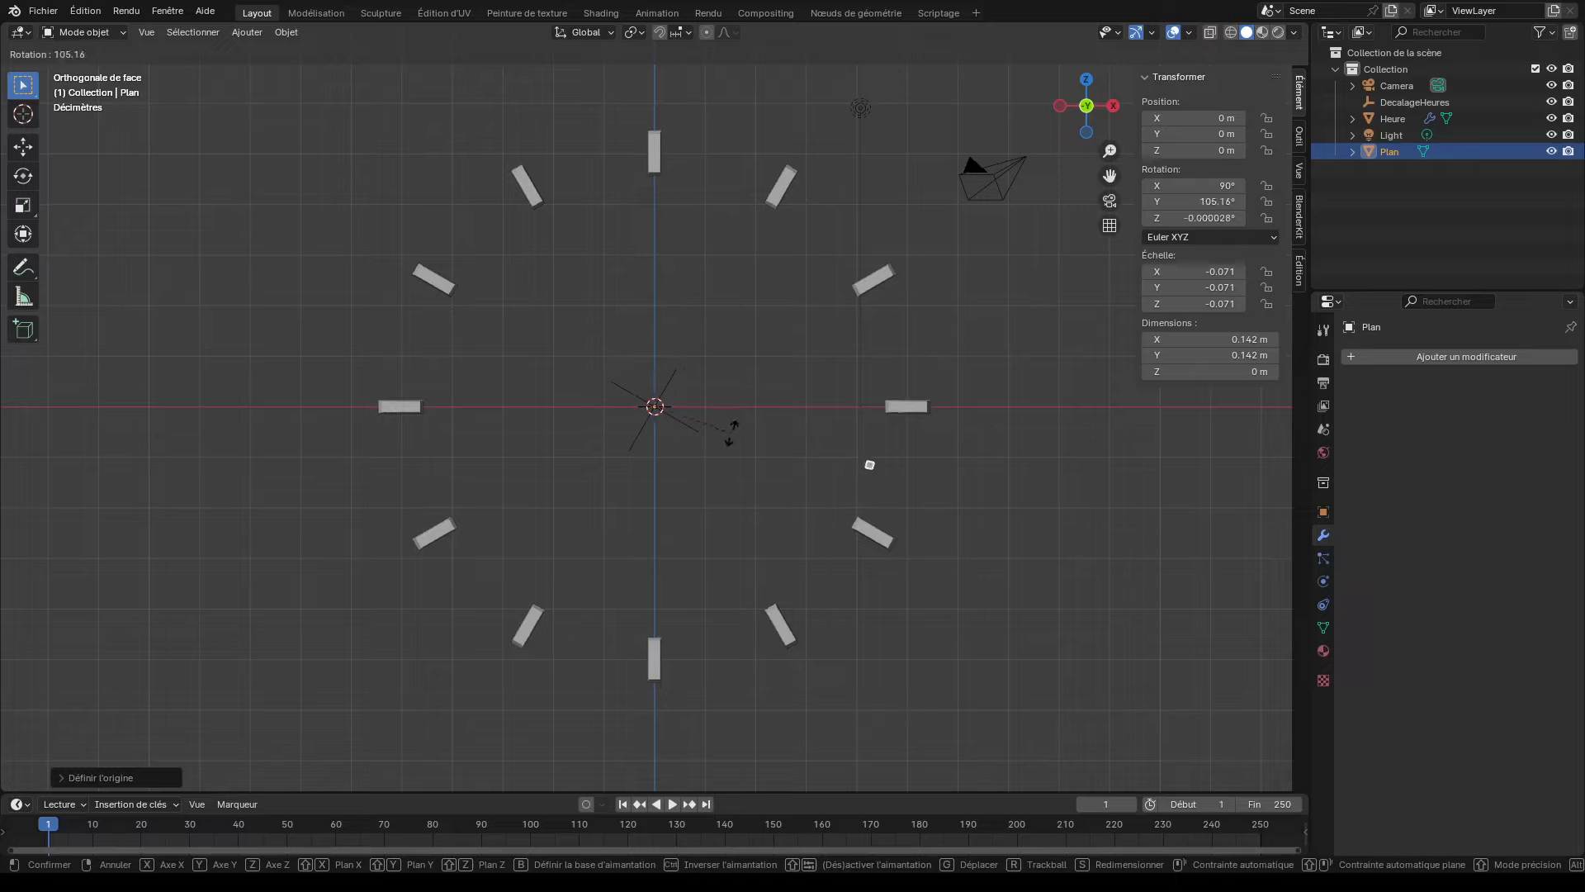
pyautogui.press('Escape')
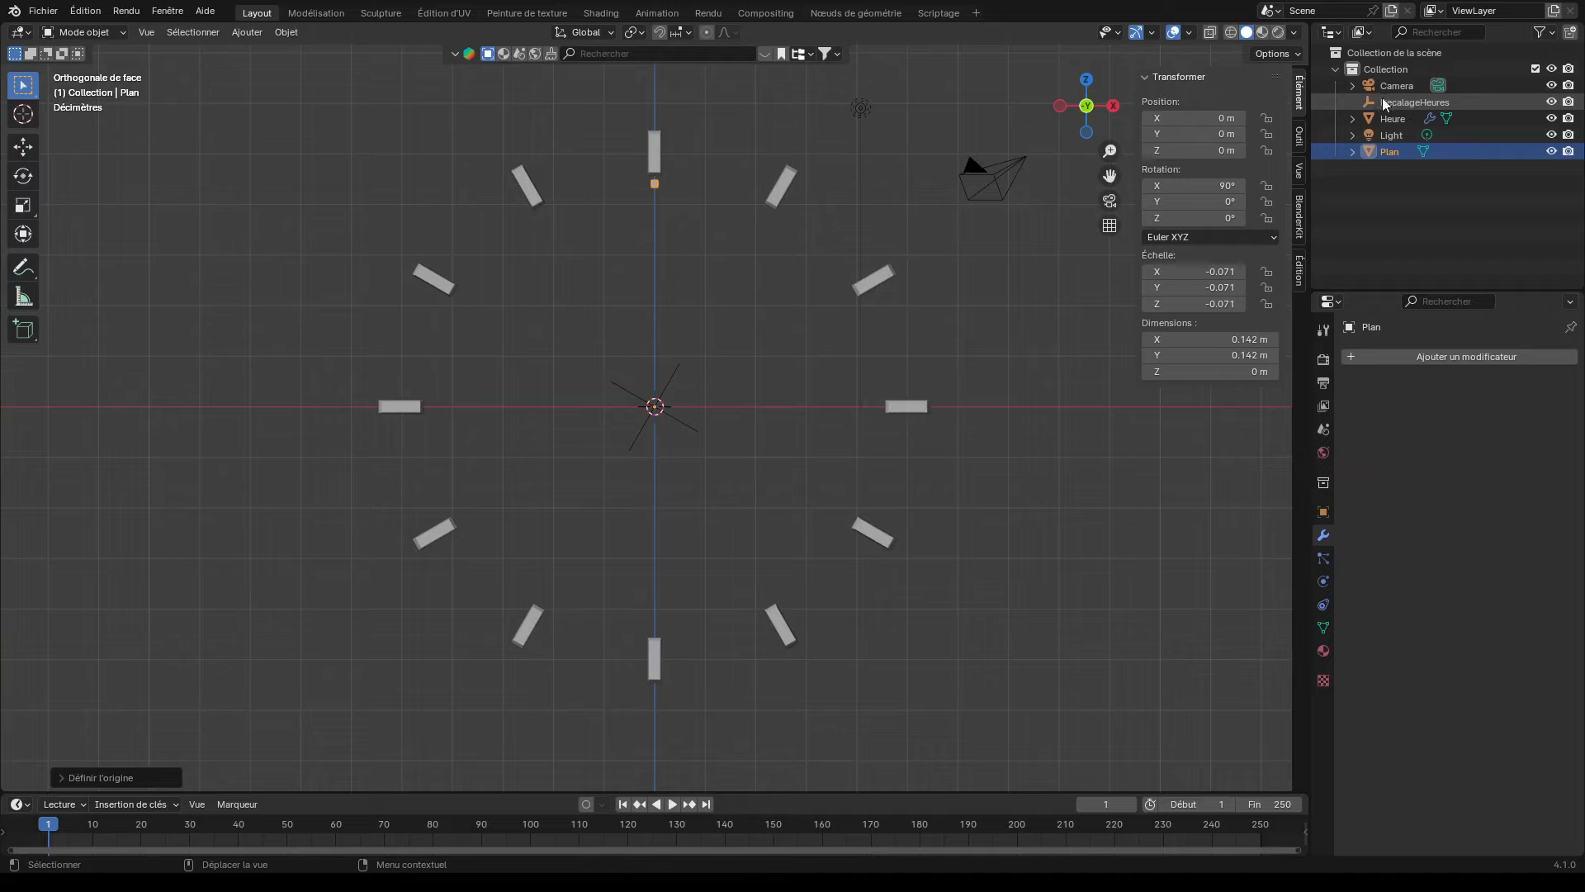
# Add a plain axes empty at the dial's centre and name it DecalMinutes
pyautogui.hotkey('shift', 'a')
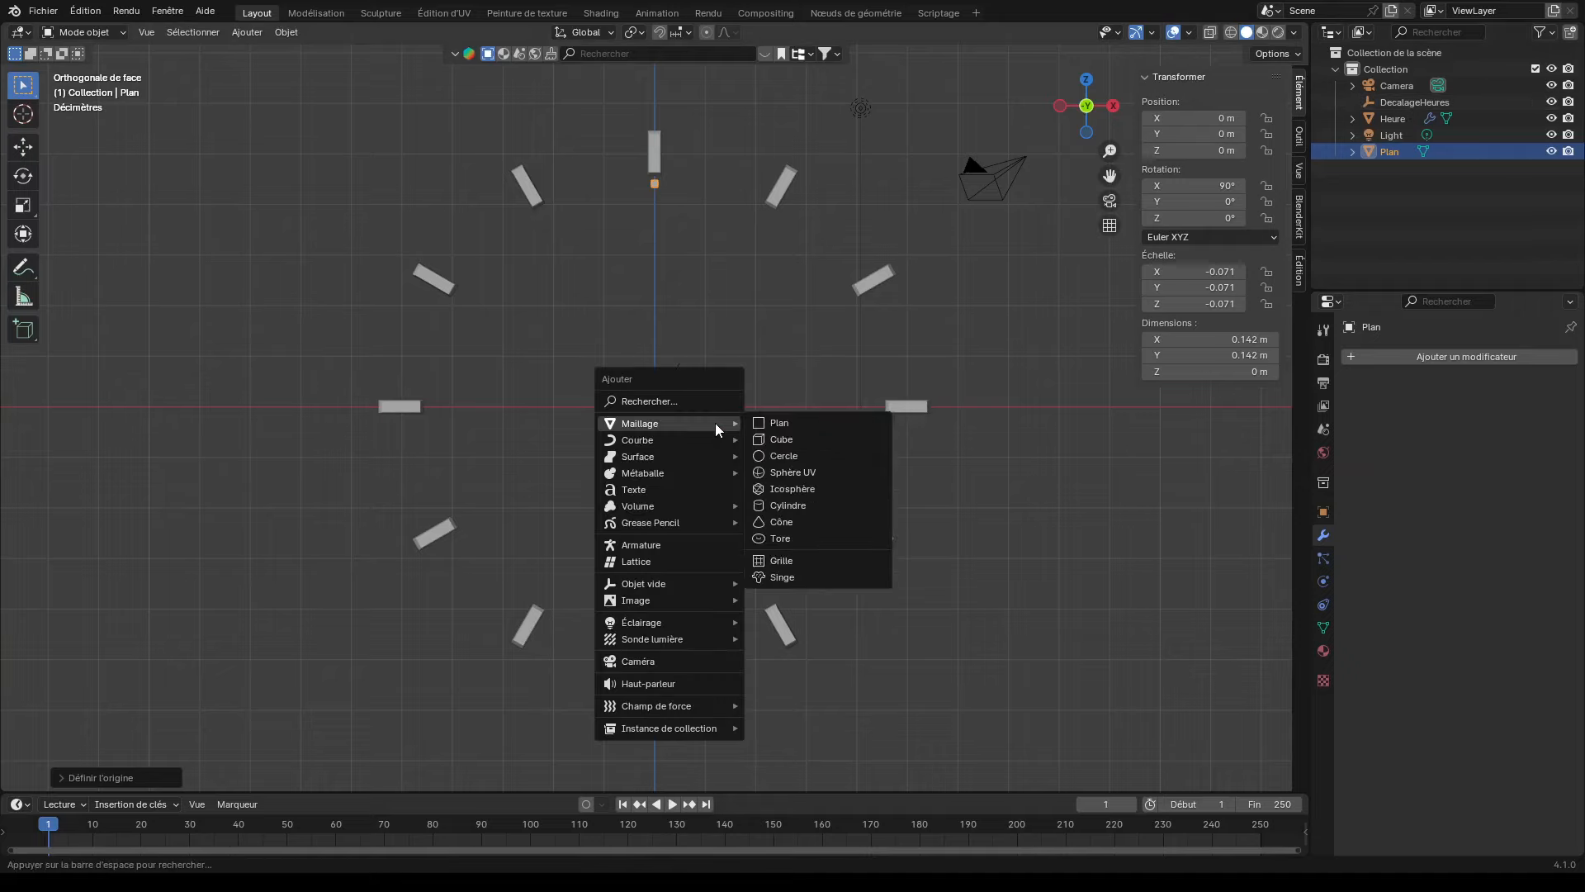
pyautogui.moveTo(702, 584)
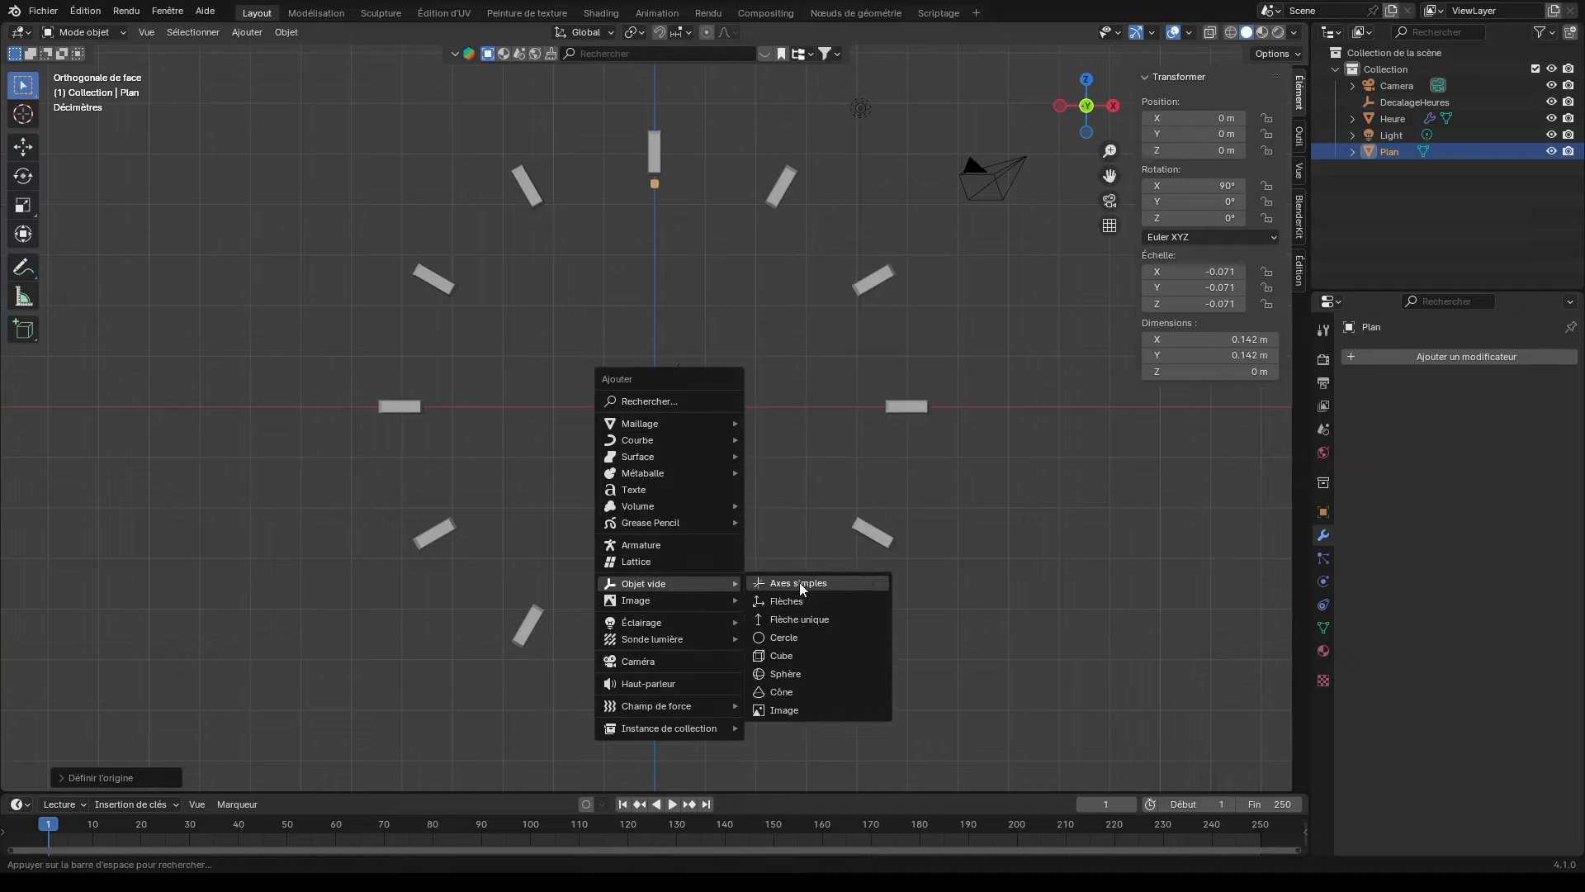
pyautogui.click(799, 582)
pyautogui.doubleClick(1403, 150)
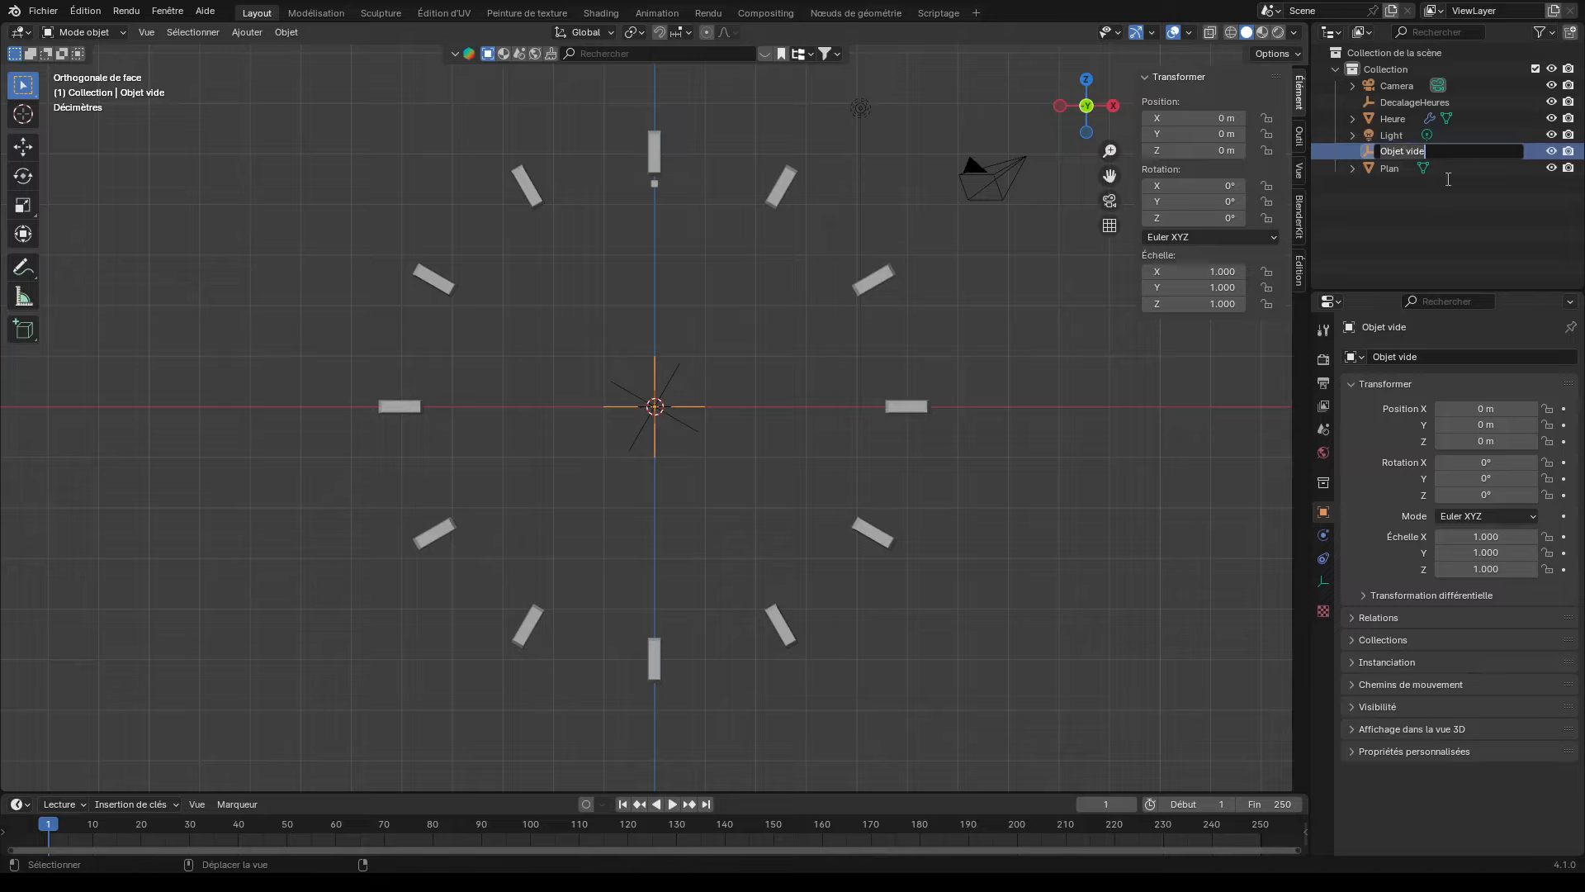
pyautogui.write('Dec')
pyautogui.write('al')
pyautogui.write('alMi')
pyautogui.press('Return')
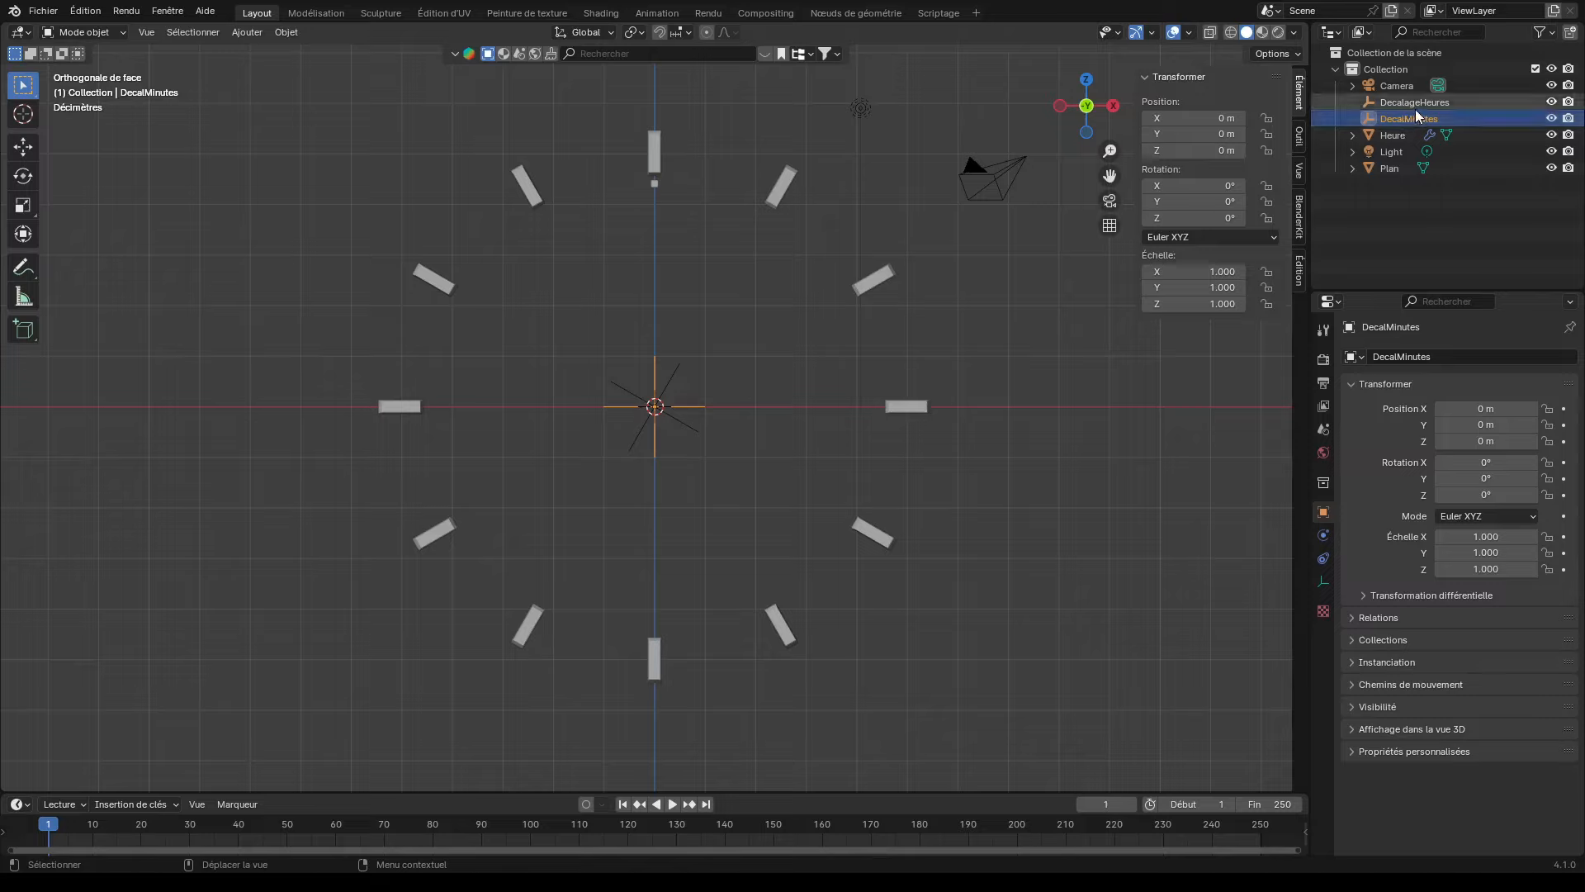
# Rename the small plane as Minute
pyautogui.click(1391, 168)
pyautogui.doubleClick(1390, 169)
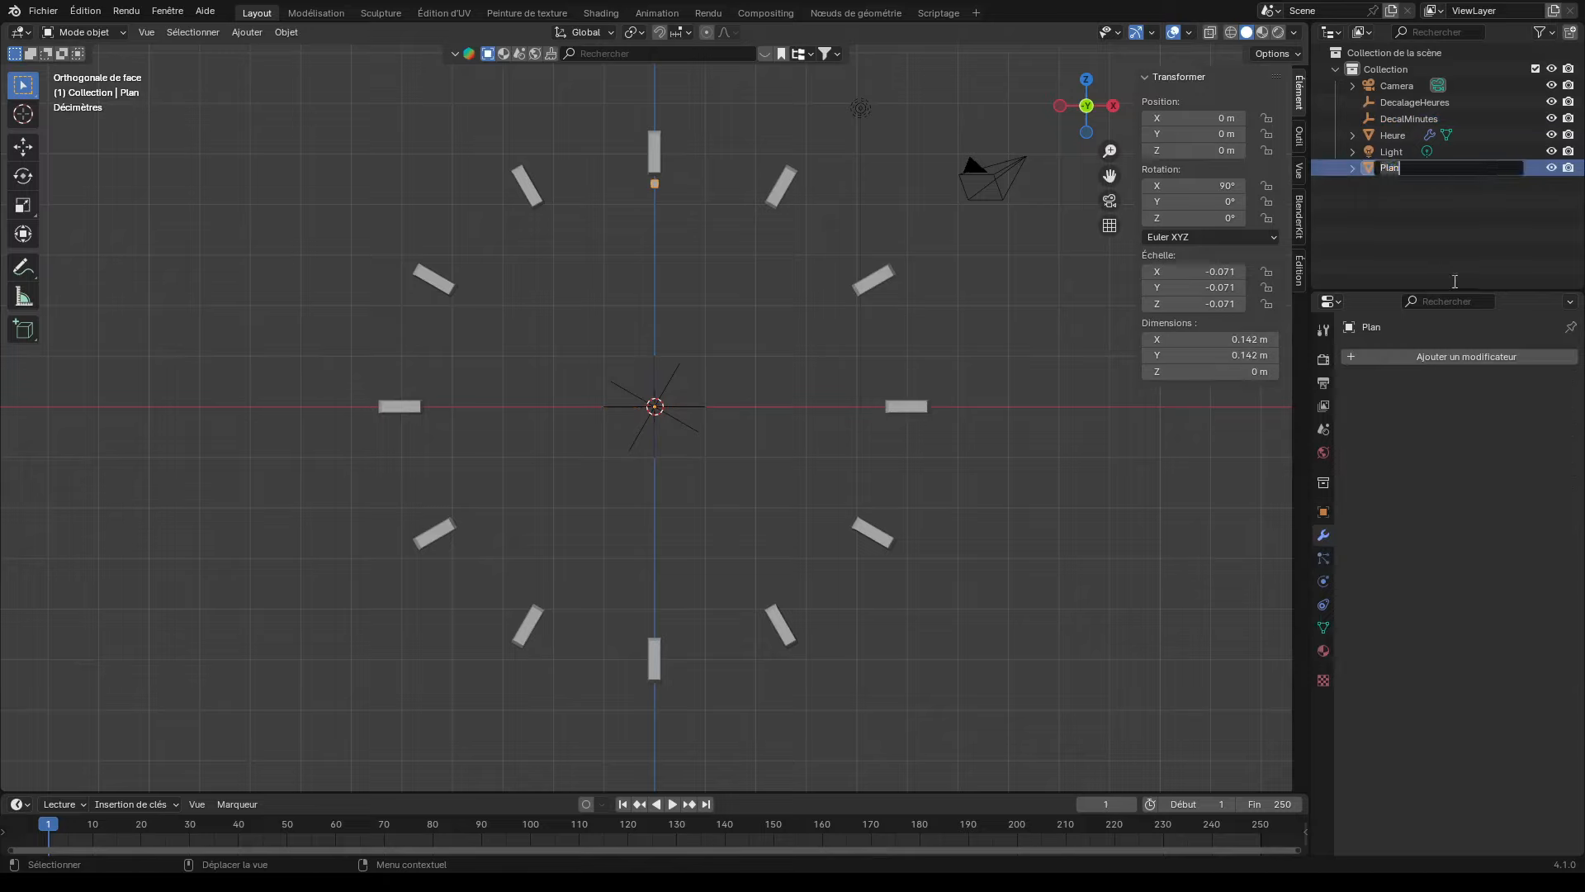
pyautogui.write('Minute')
pyautogui.press('Return')
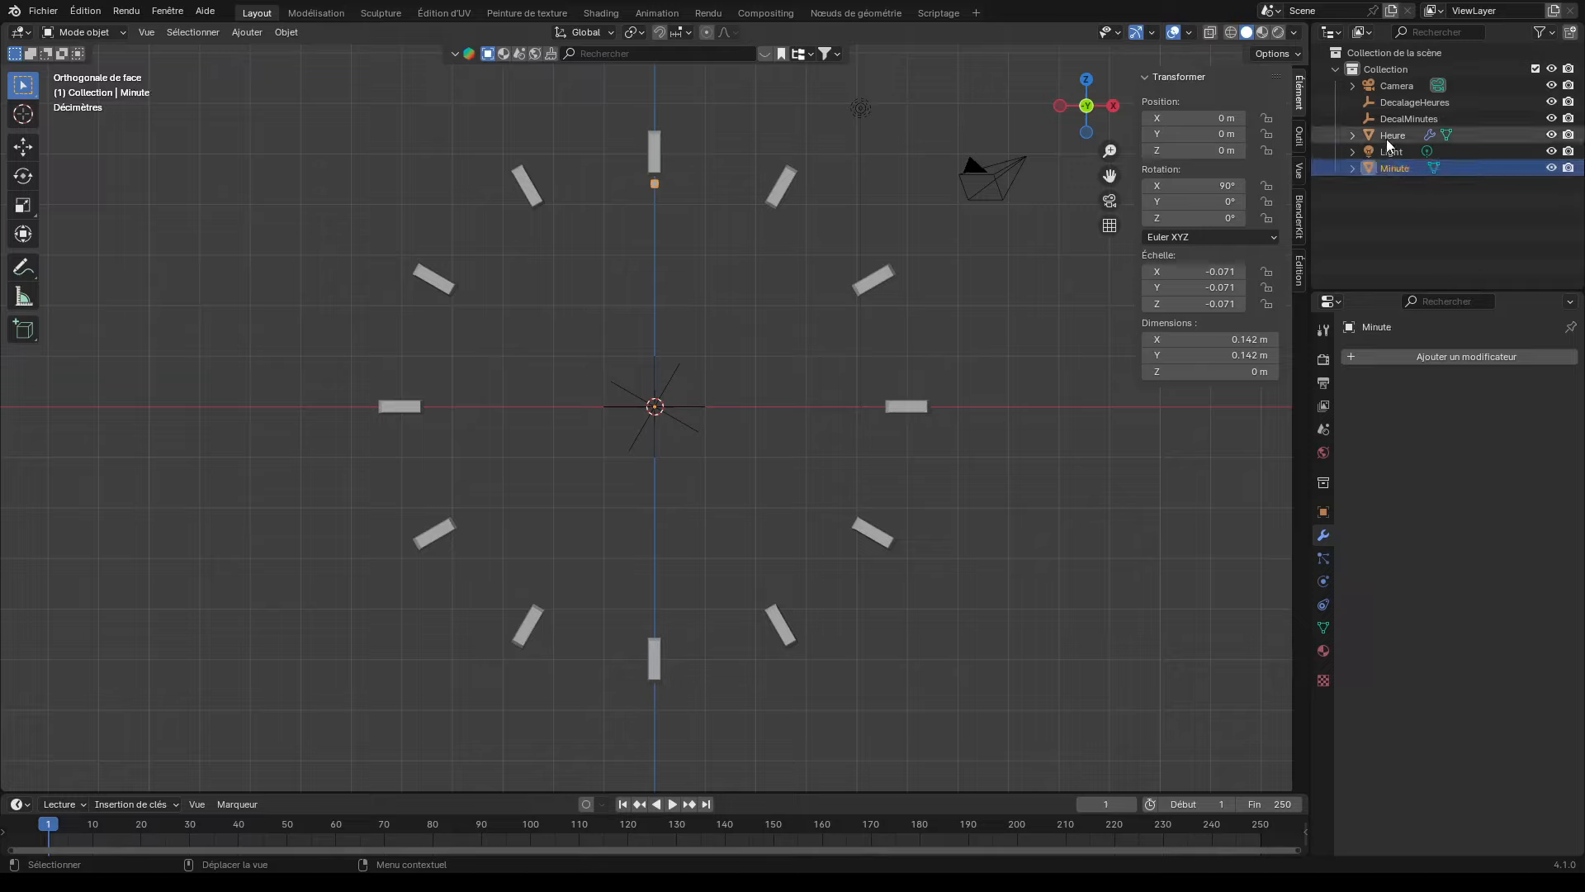
# Add an Array modifier to the Minute plane and set its relative offset X factor to 0
pyautogui.click(1448, 355)
pyautogui.moveTo(1446, 353)
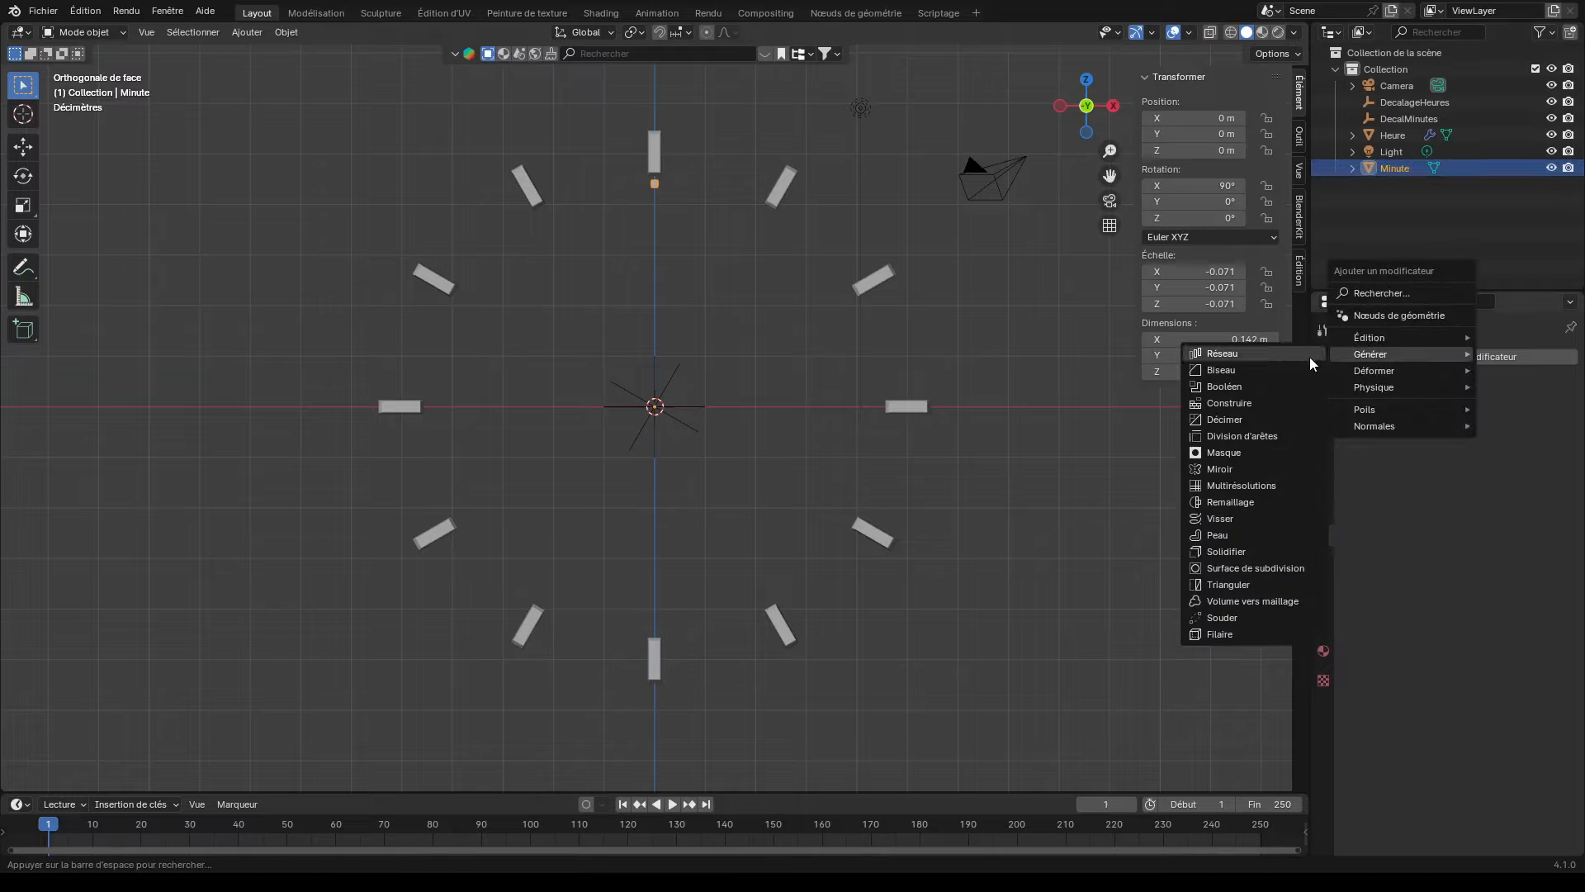
pyautogui.click(1225, 353)
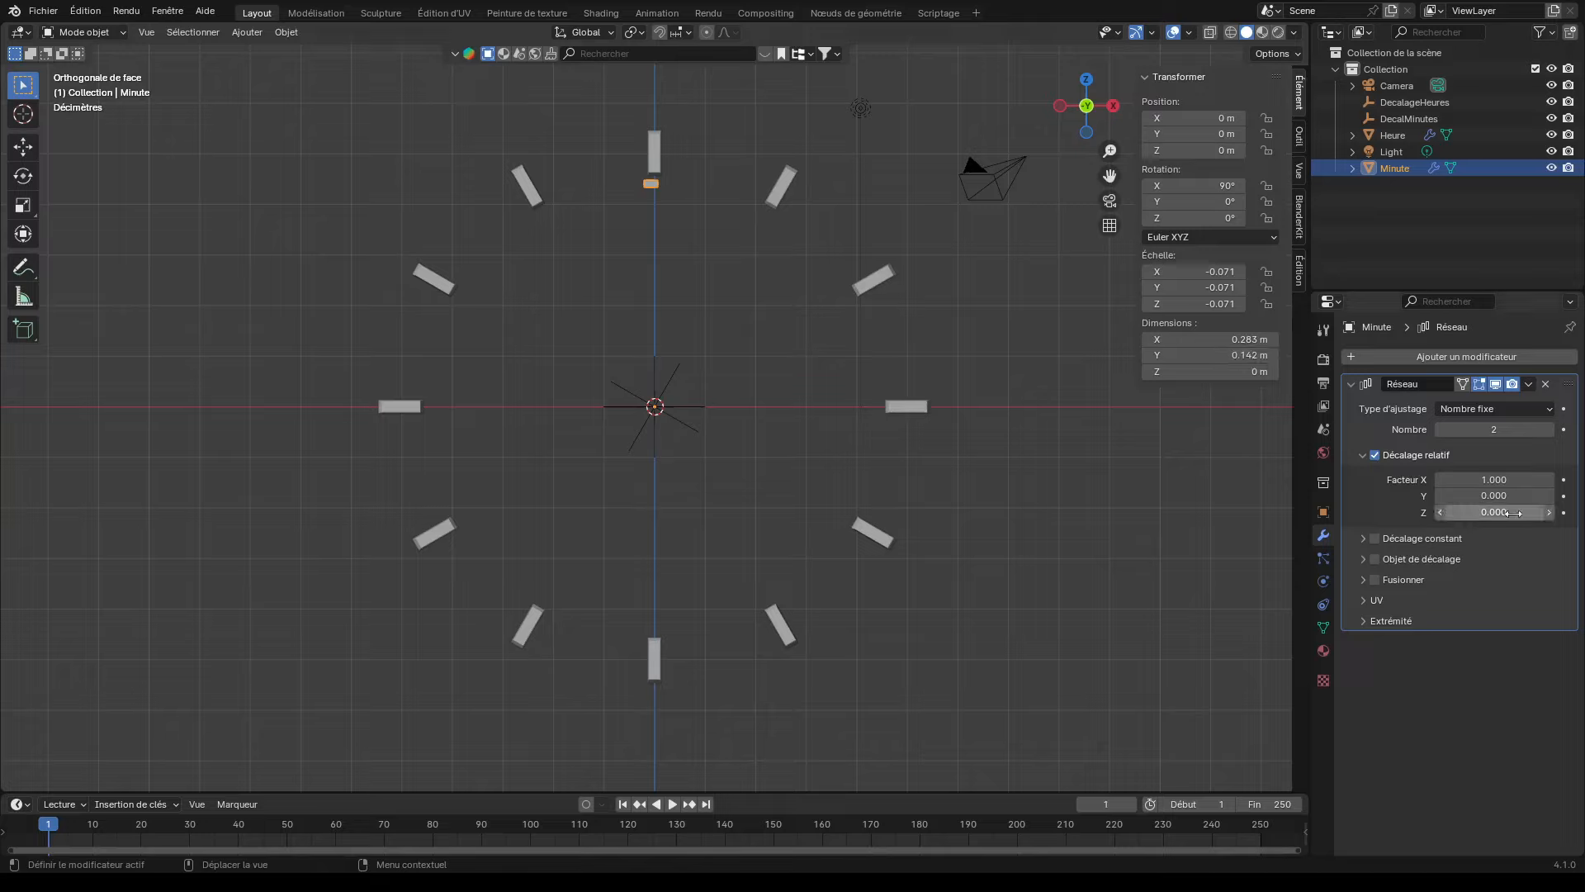
pyautogui.click(1517, 473)
pyautogui.write('0')
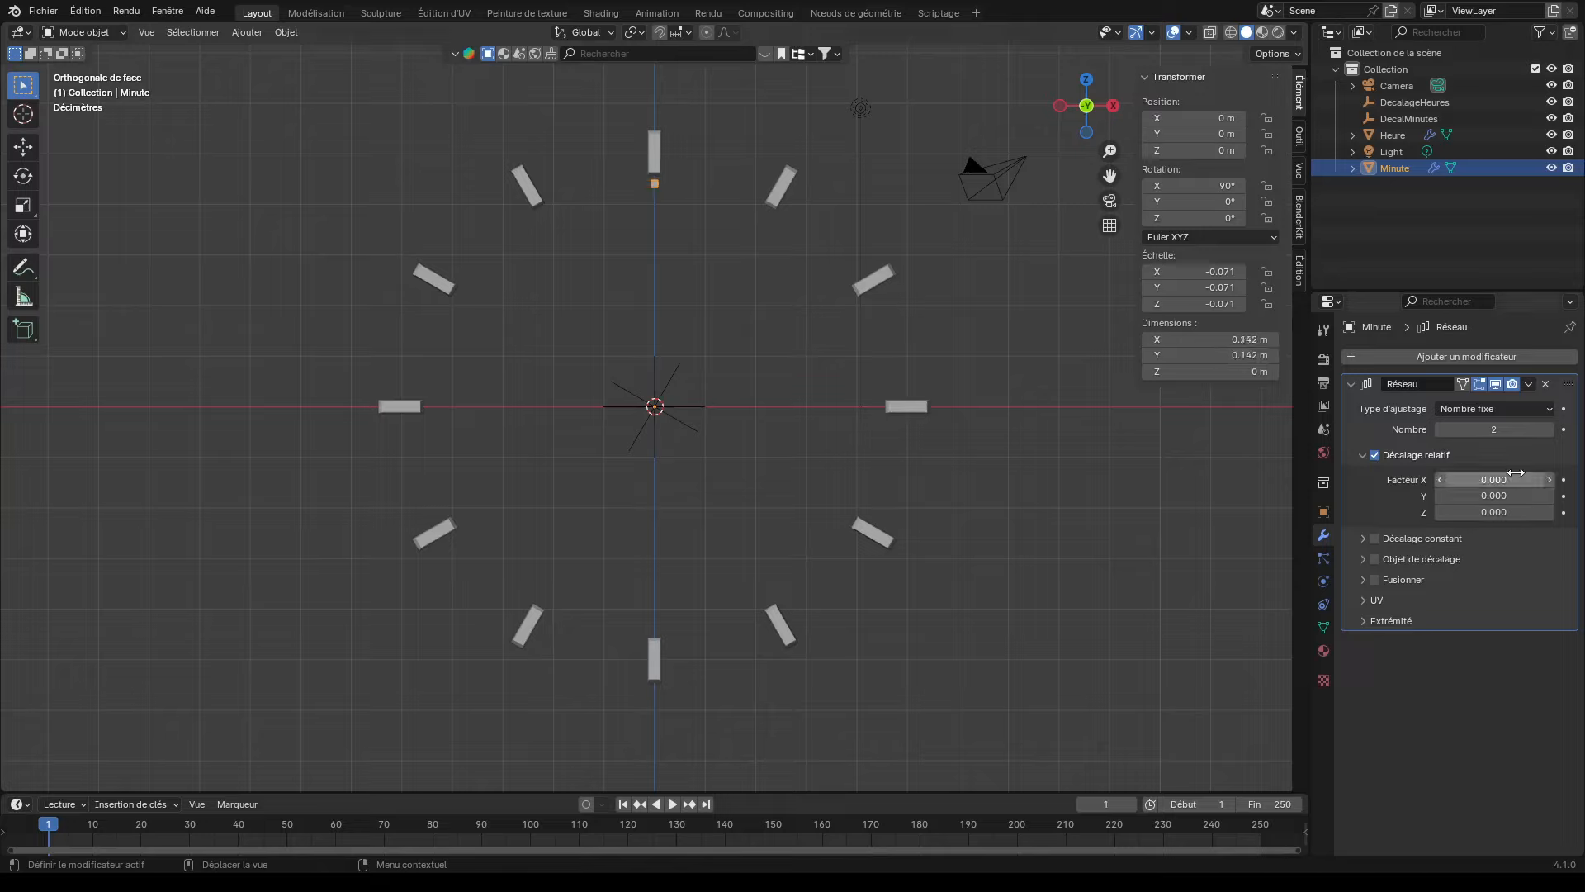
pyautogui.press('Return')
# Enable the array's object offset with DecalMinutes as the object, and set the count to 4
pyautogui.click(1365, 561)
pyautogui.click(1375, 559)
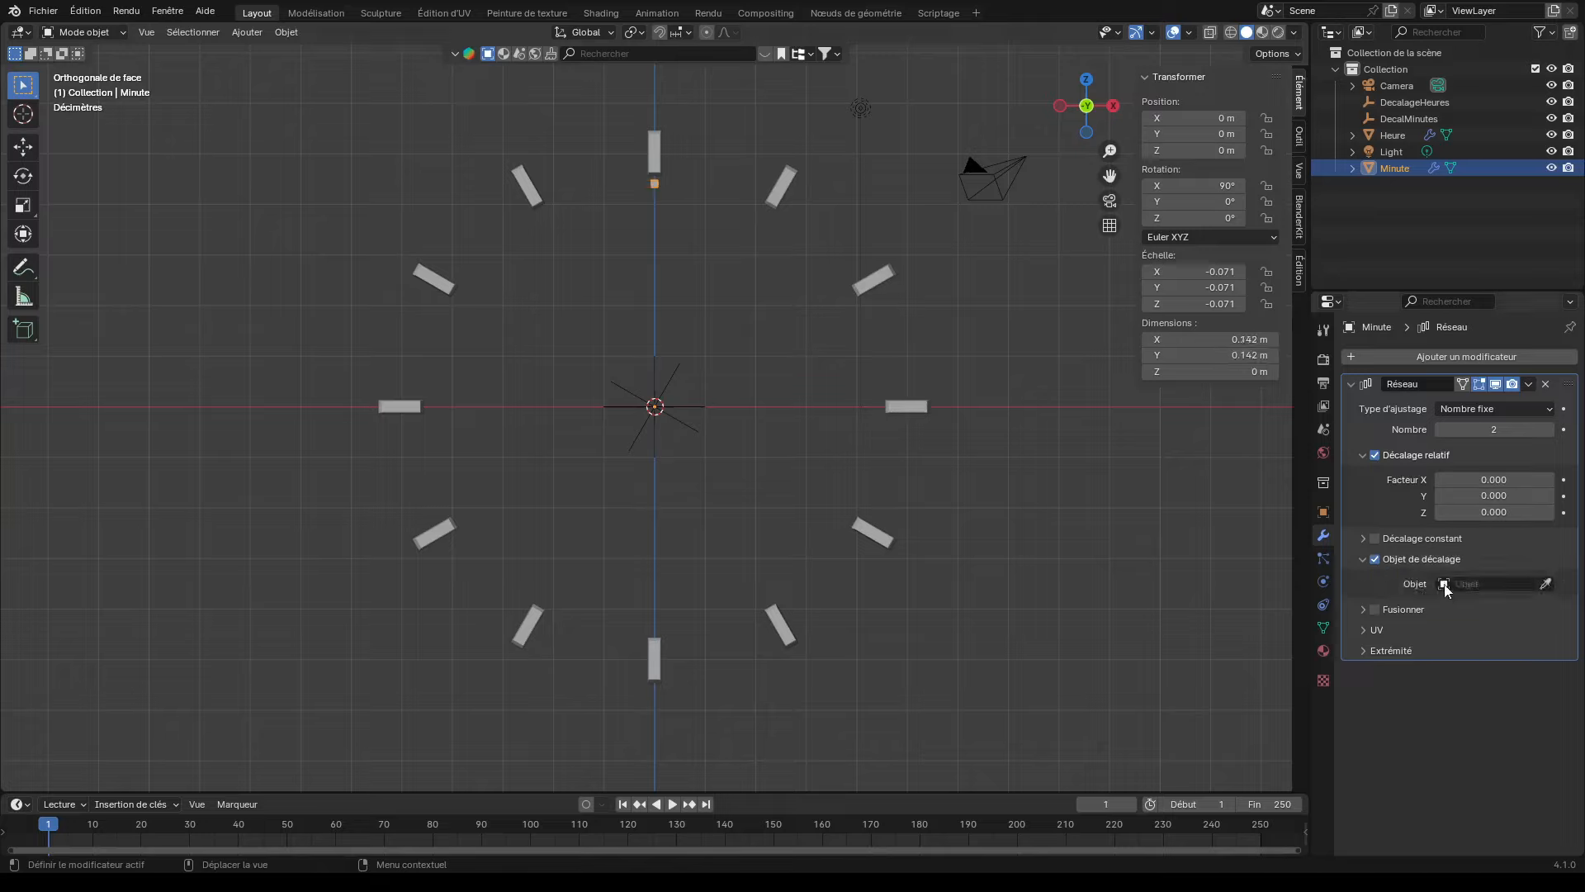
pyautogui.click(1478, 583)
pyautogui.click(1436, 641)
pyautogui.click(1511, 429)
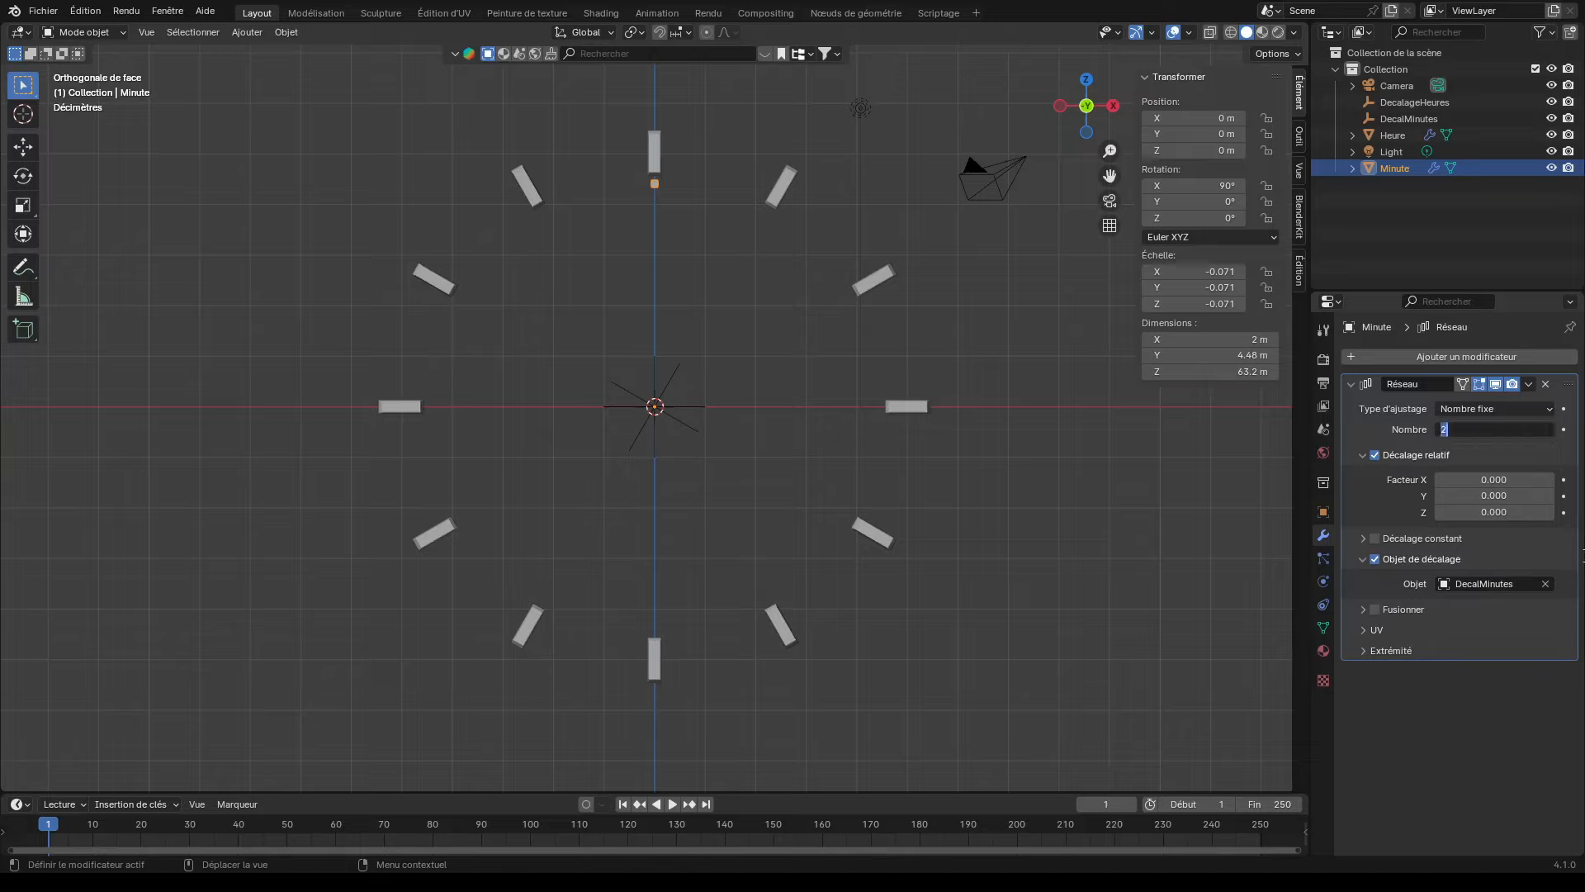
pyautogui.press('Return')
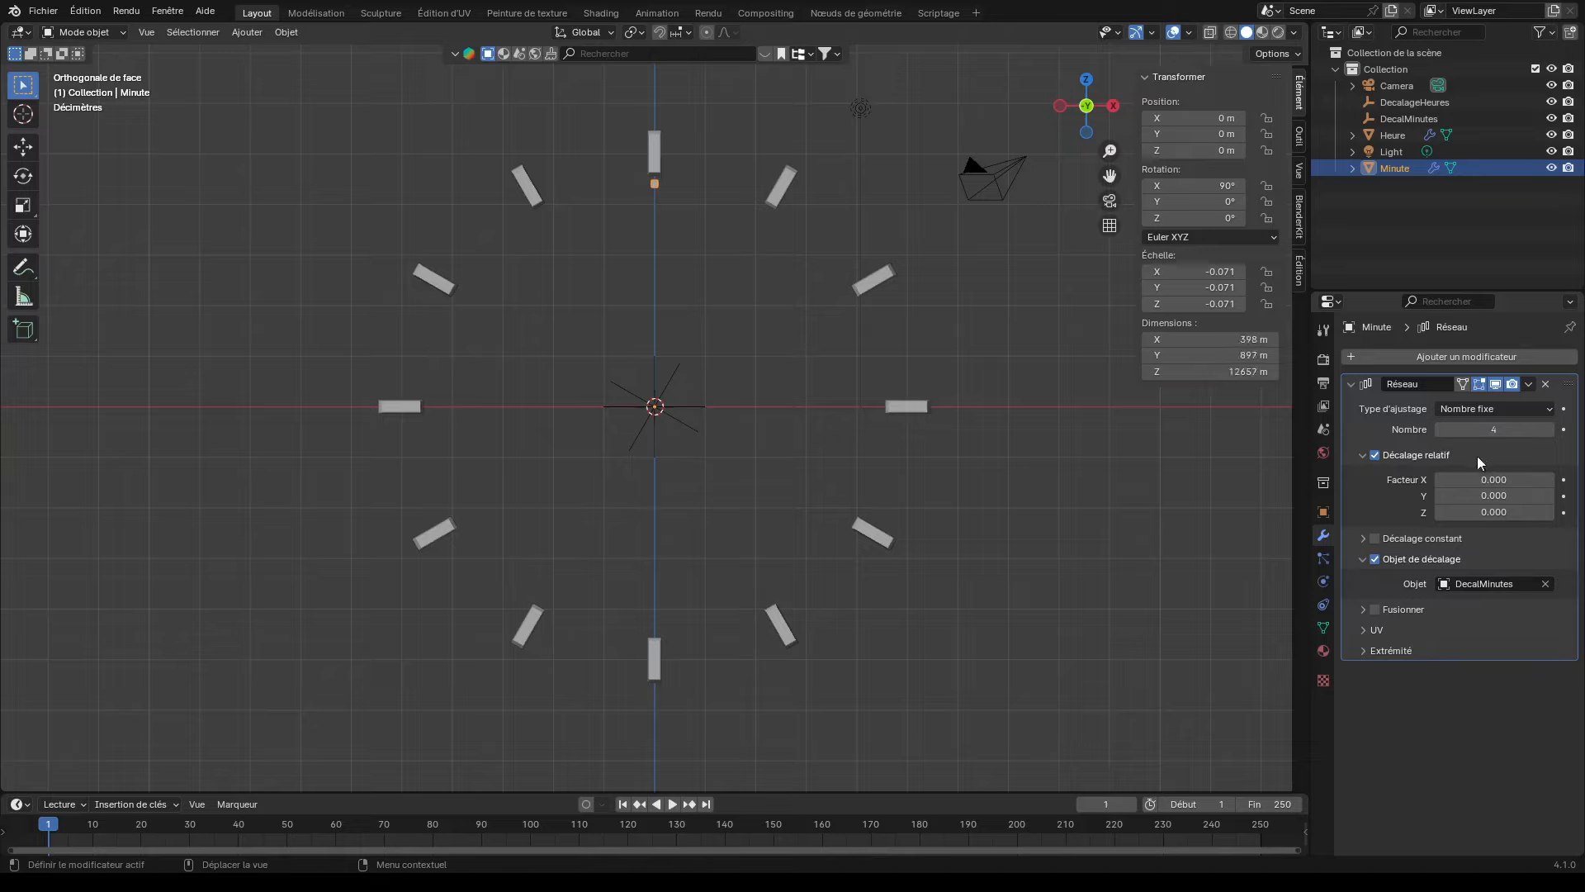
pyautogui.click(1402, 121)
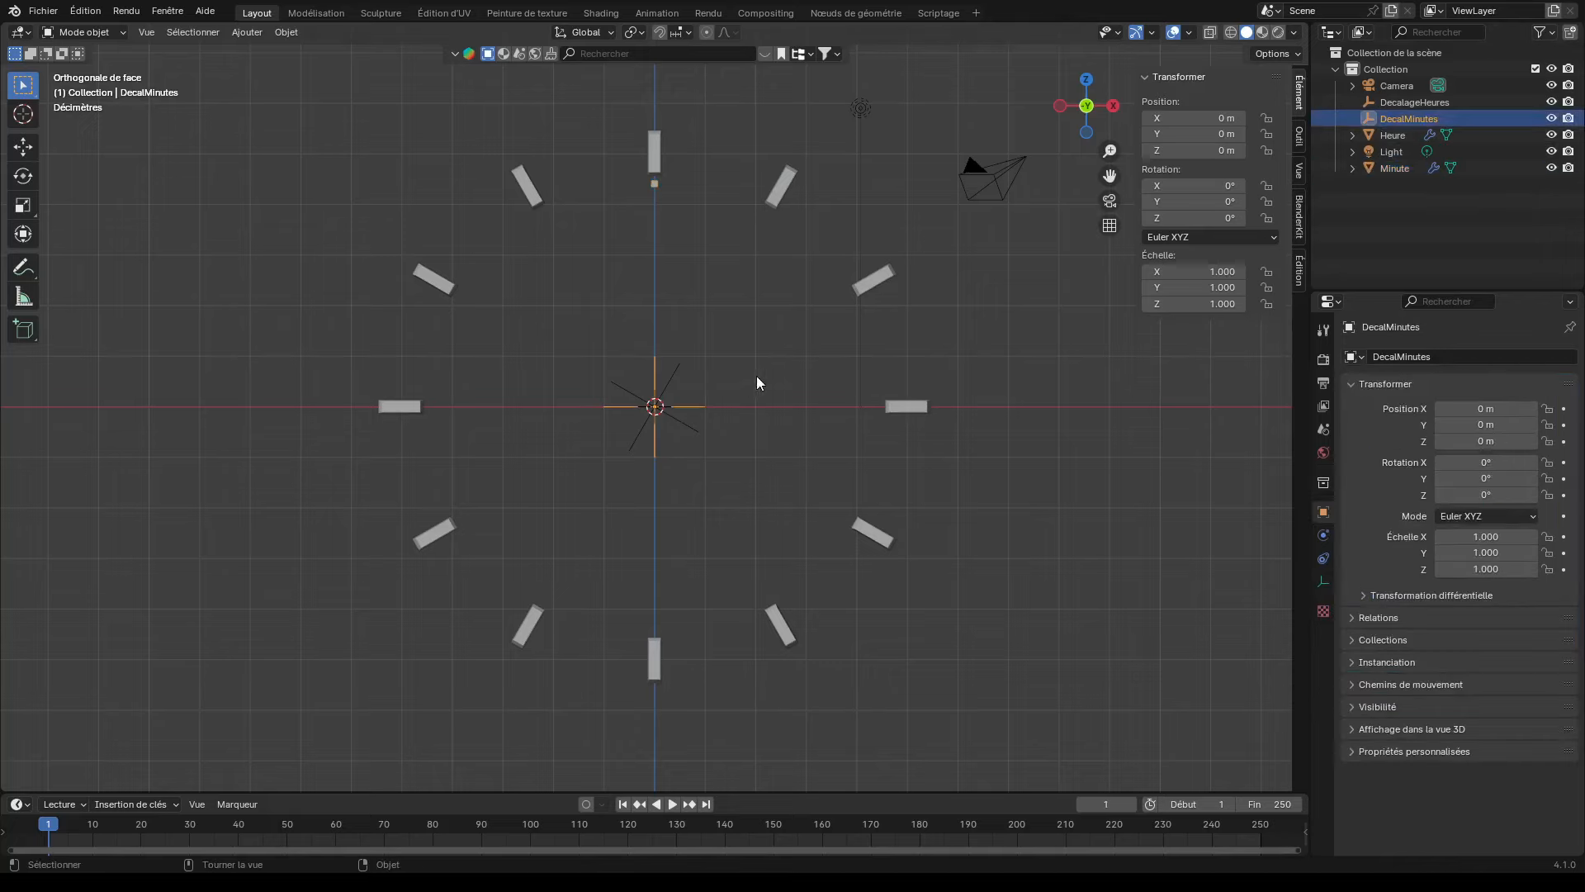
pyautogui.press('r')
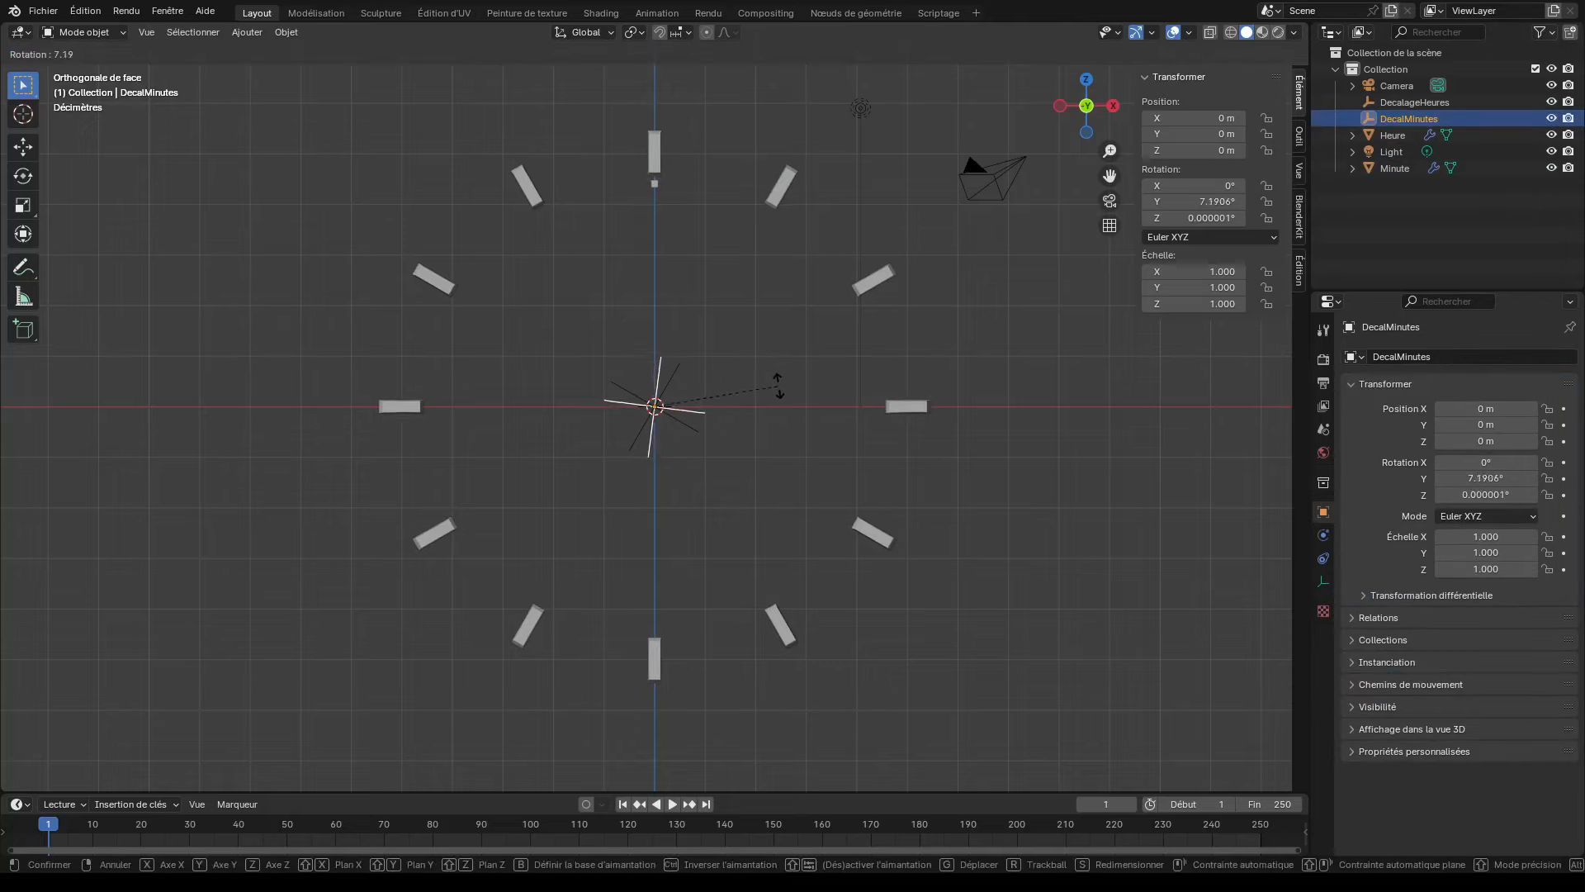
pyautogui.press('Escape')
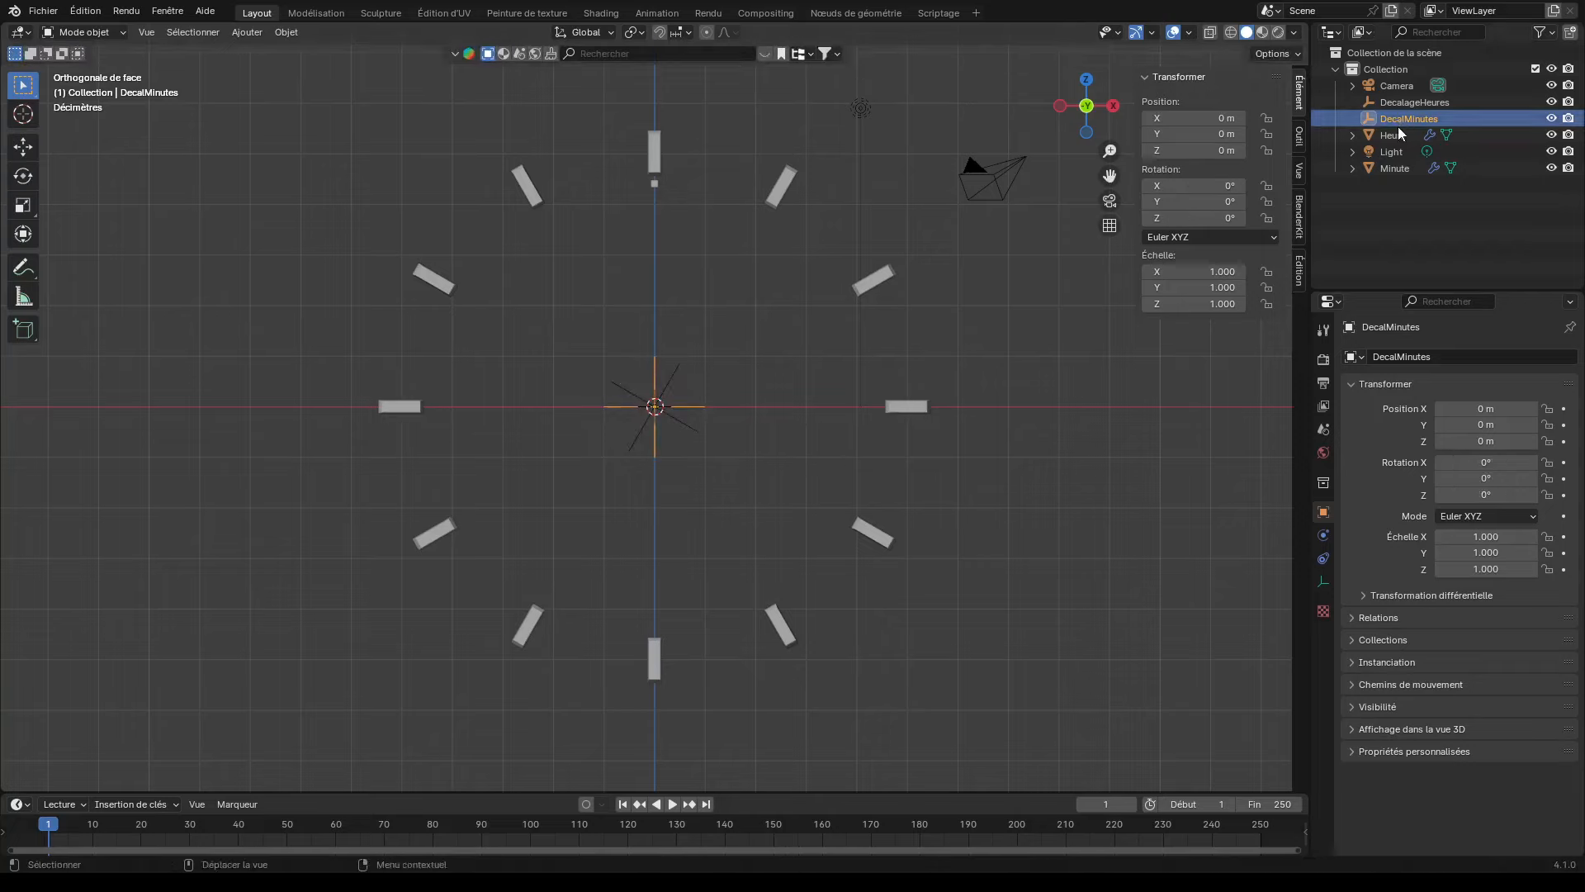
# Apply the rotation and scale of the Minute plane
pyautogui.click(1394, 168)
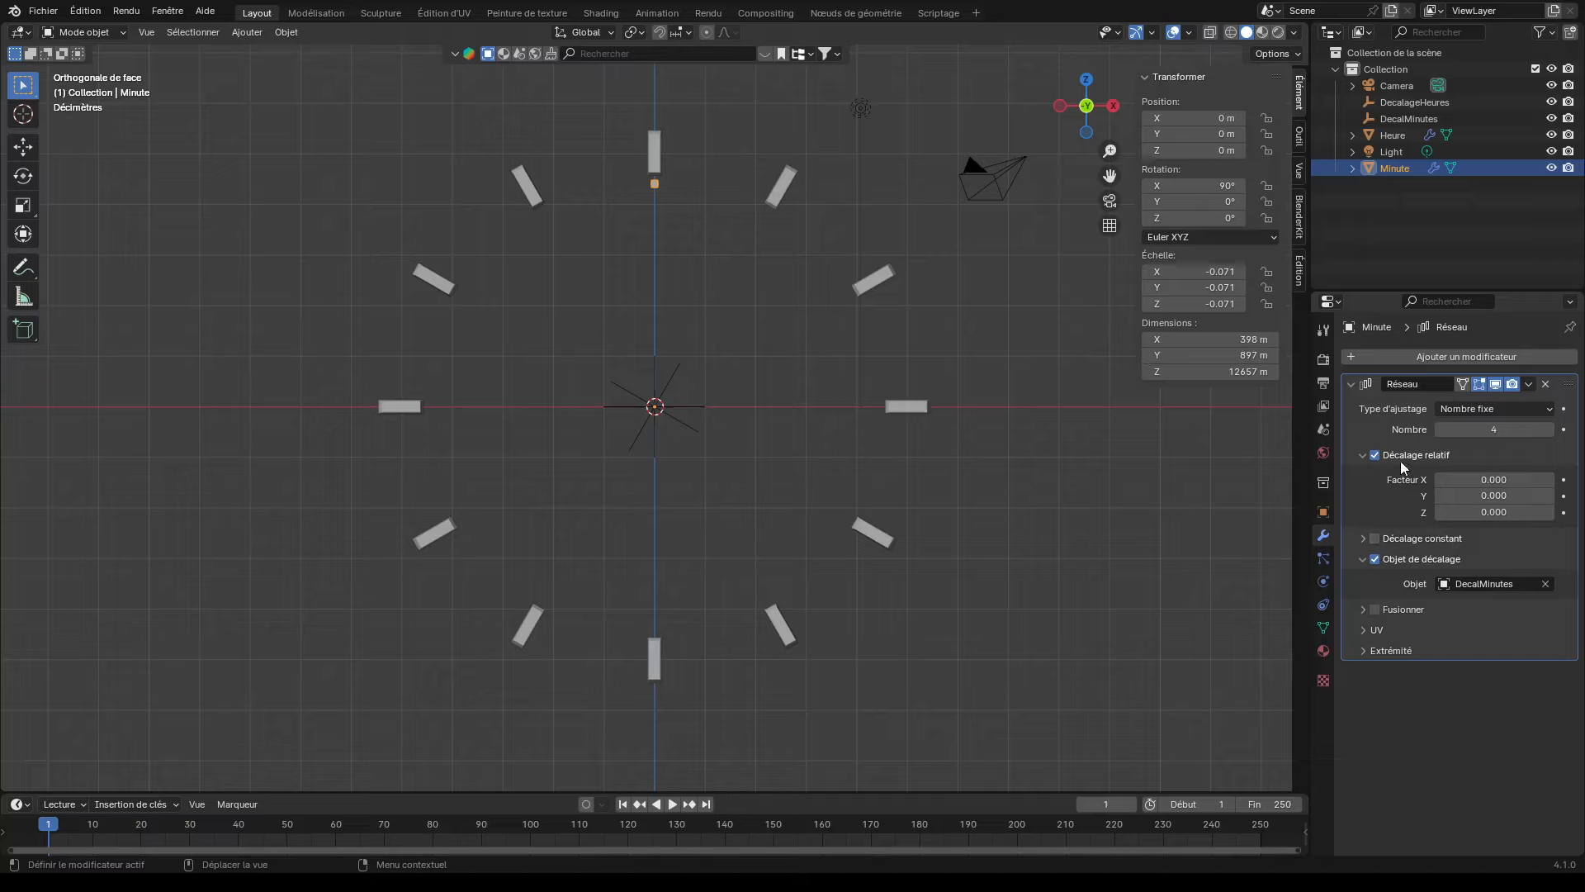
pyautogui.click(1415, 117)
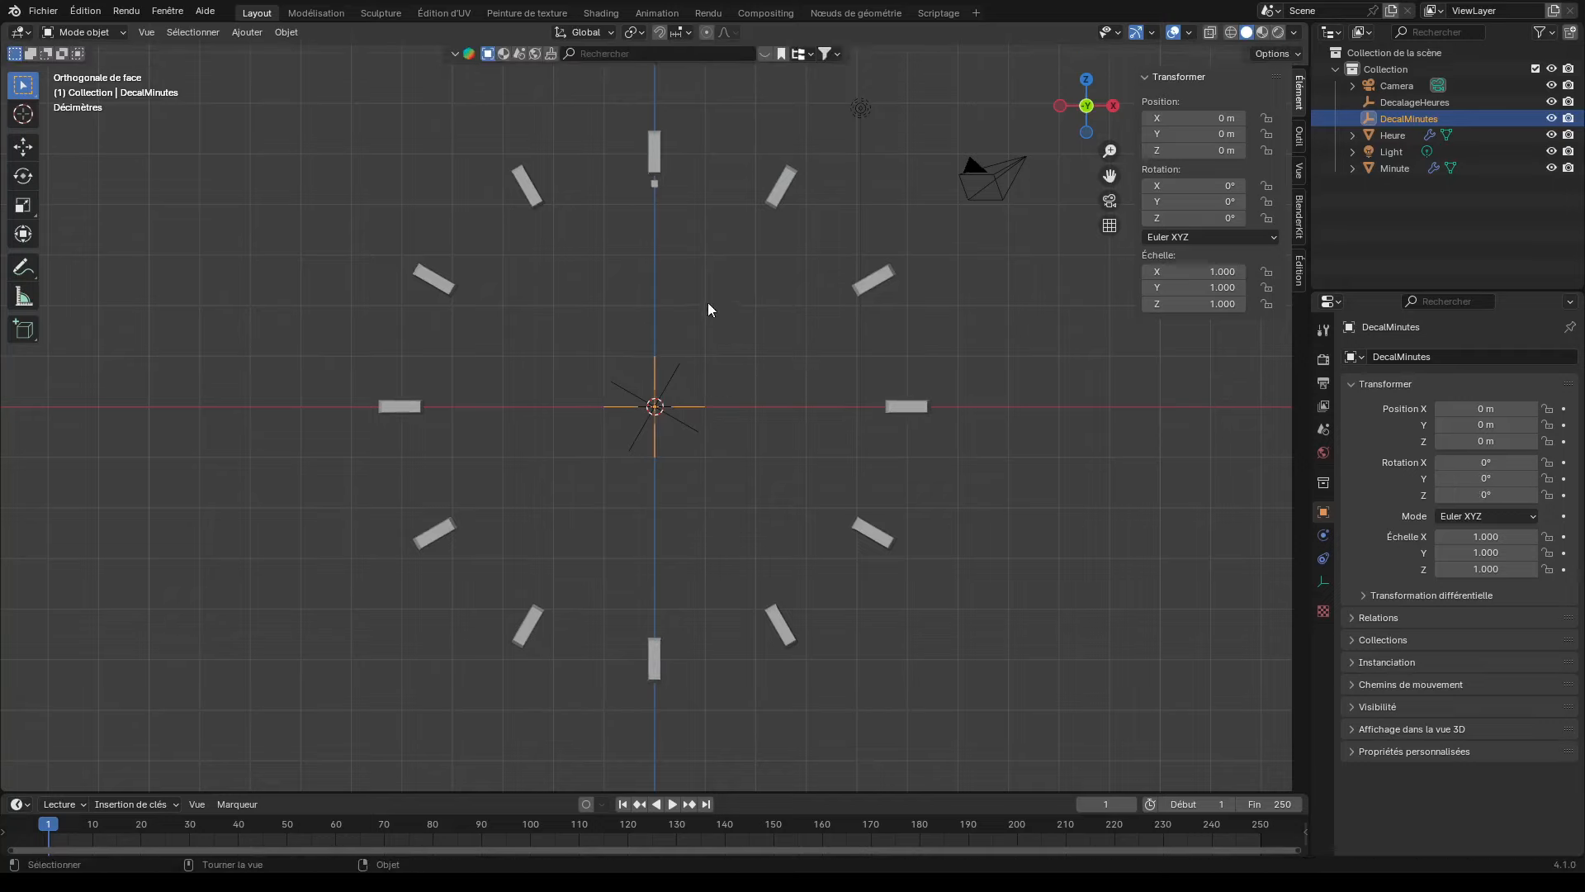
pyautogui.click(1395, 167)
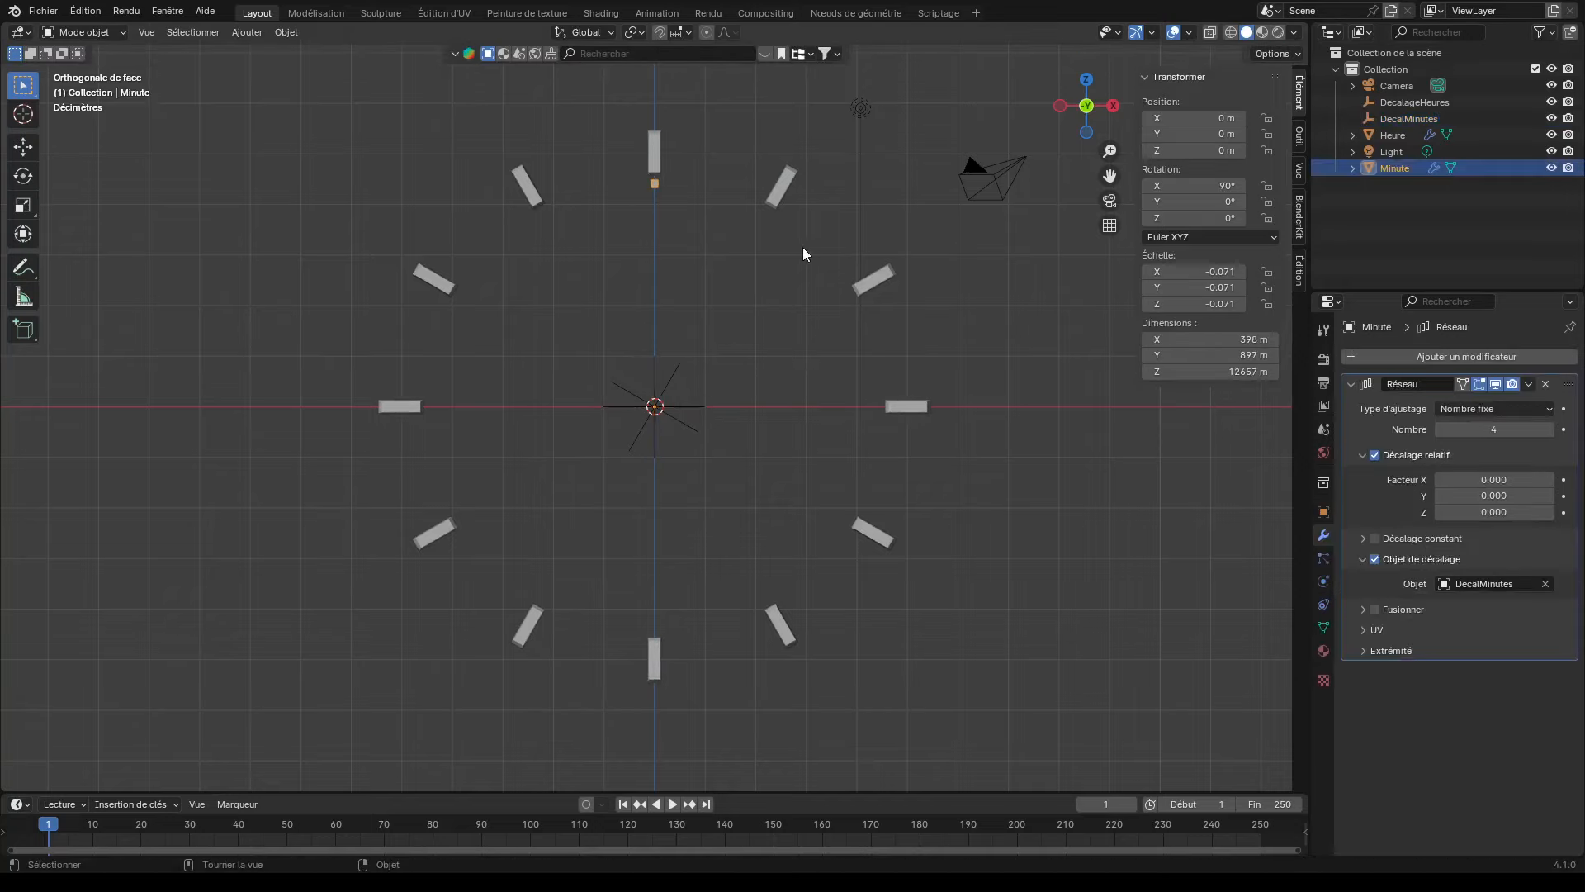
pyautogui.hotkey('ctrl', 'a')
pyautogui.click(779, 262)
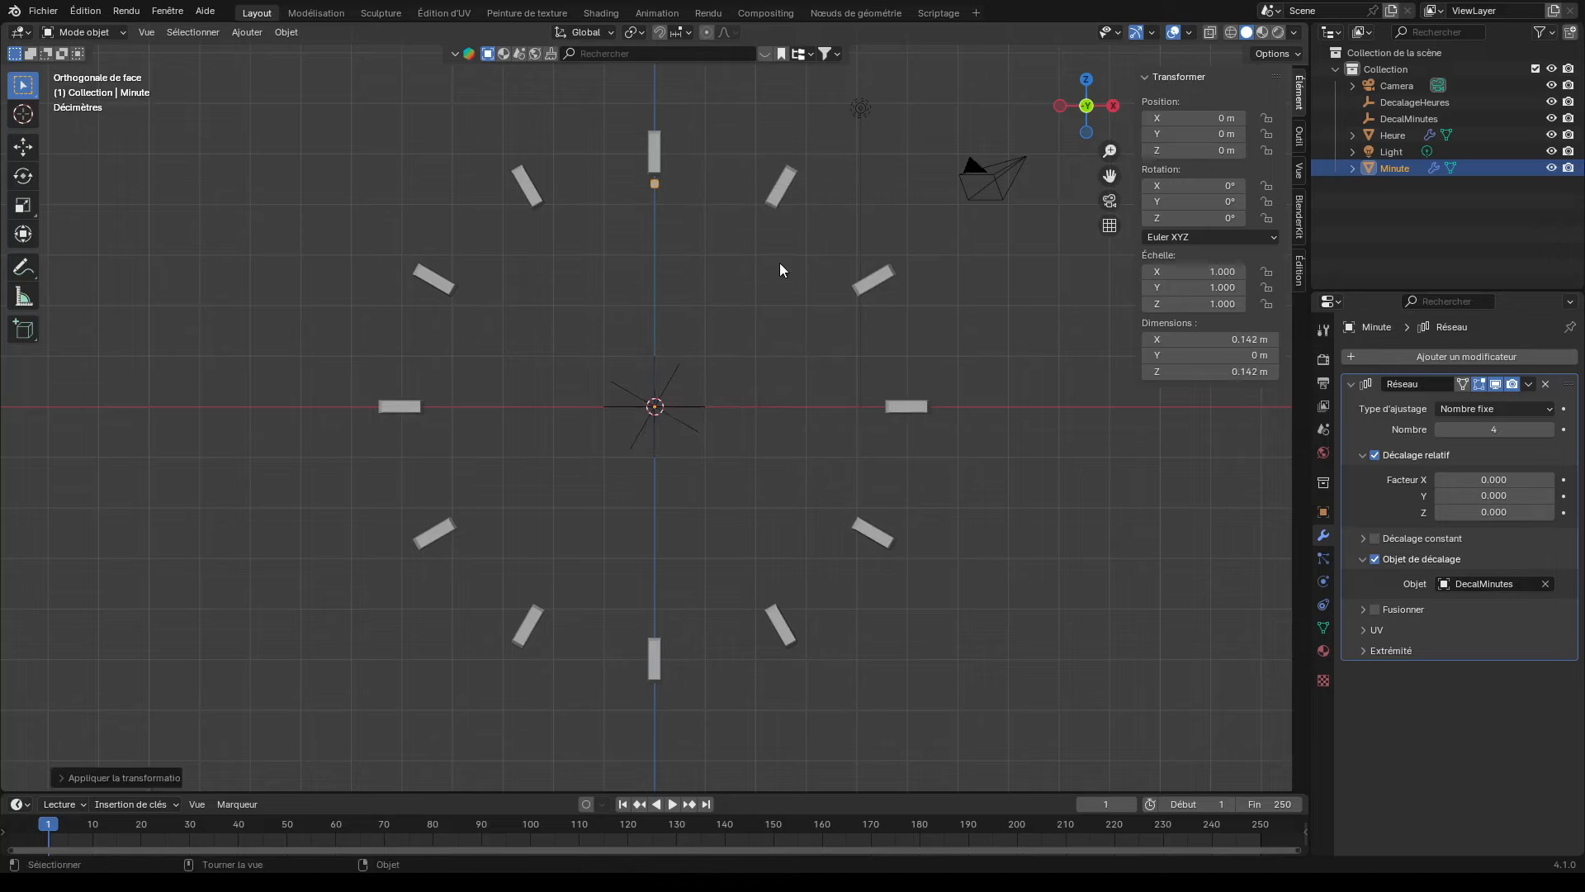
# Rotate the DecalMinutes empty and set its Y rotation to 6°
pyautogui.click(1403, 118)
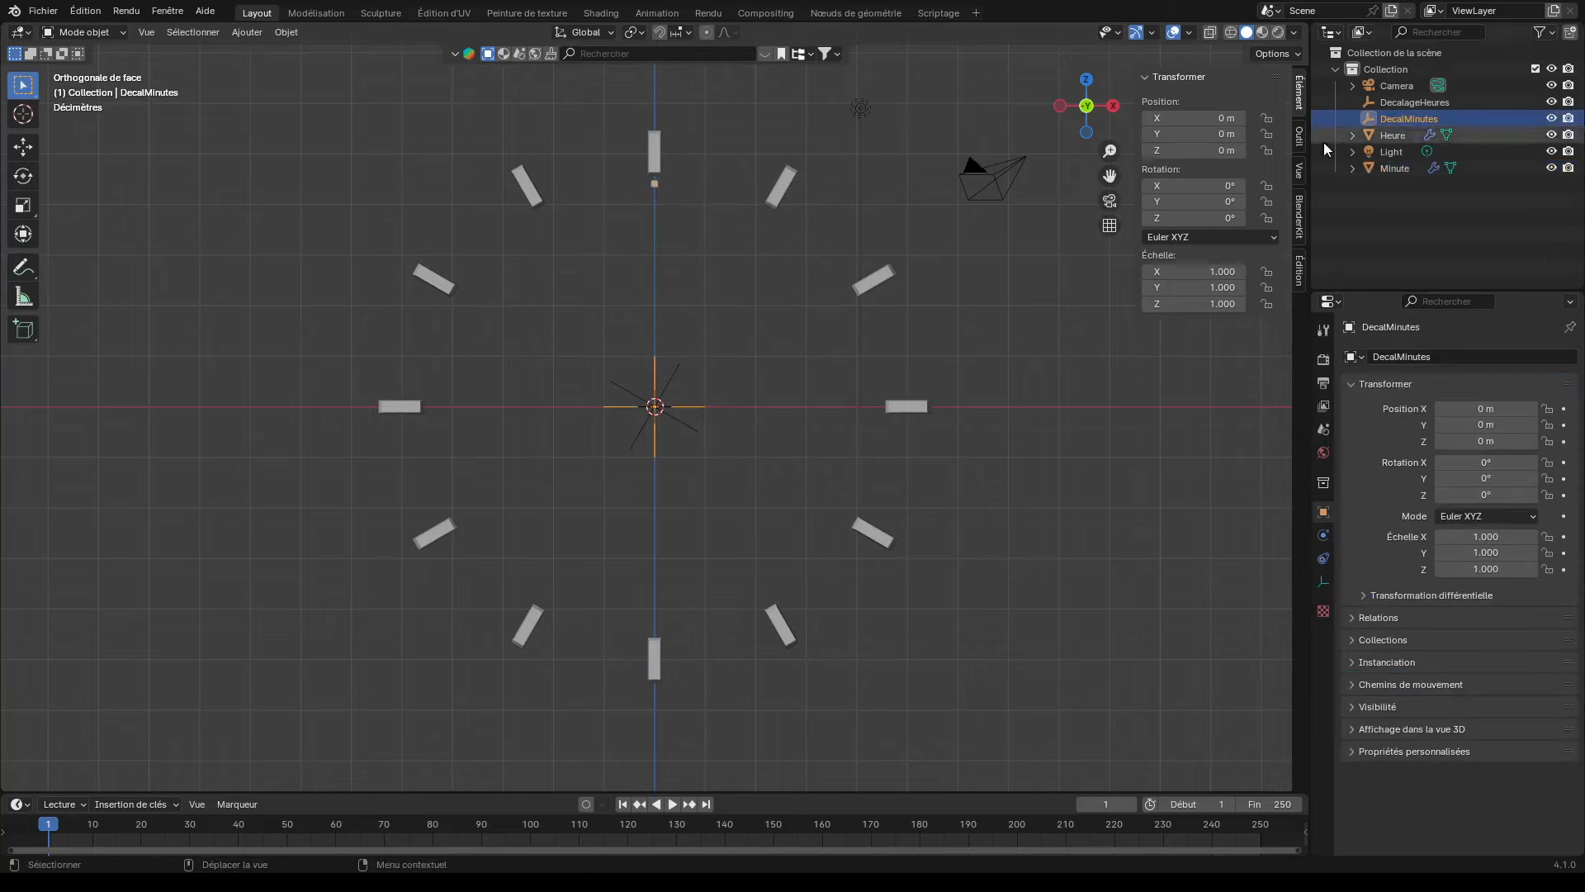
pyautogui.press('r')
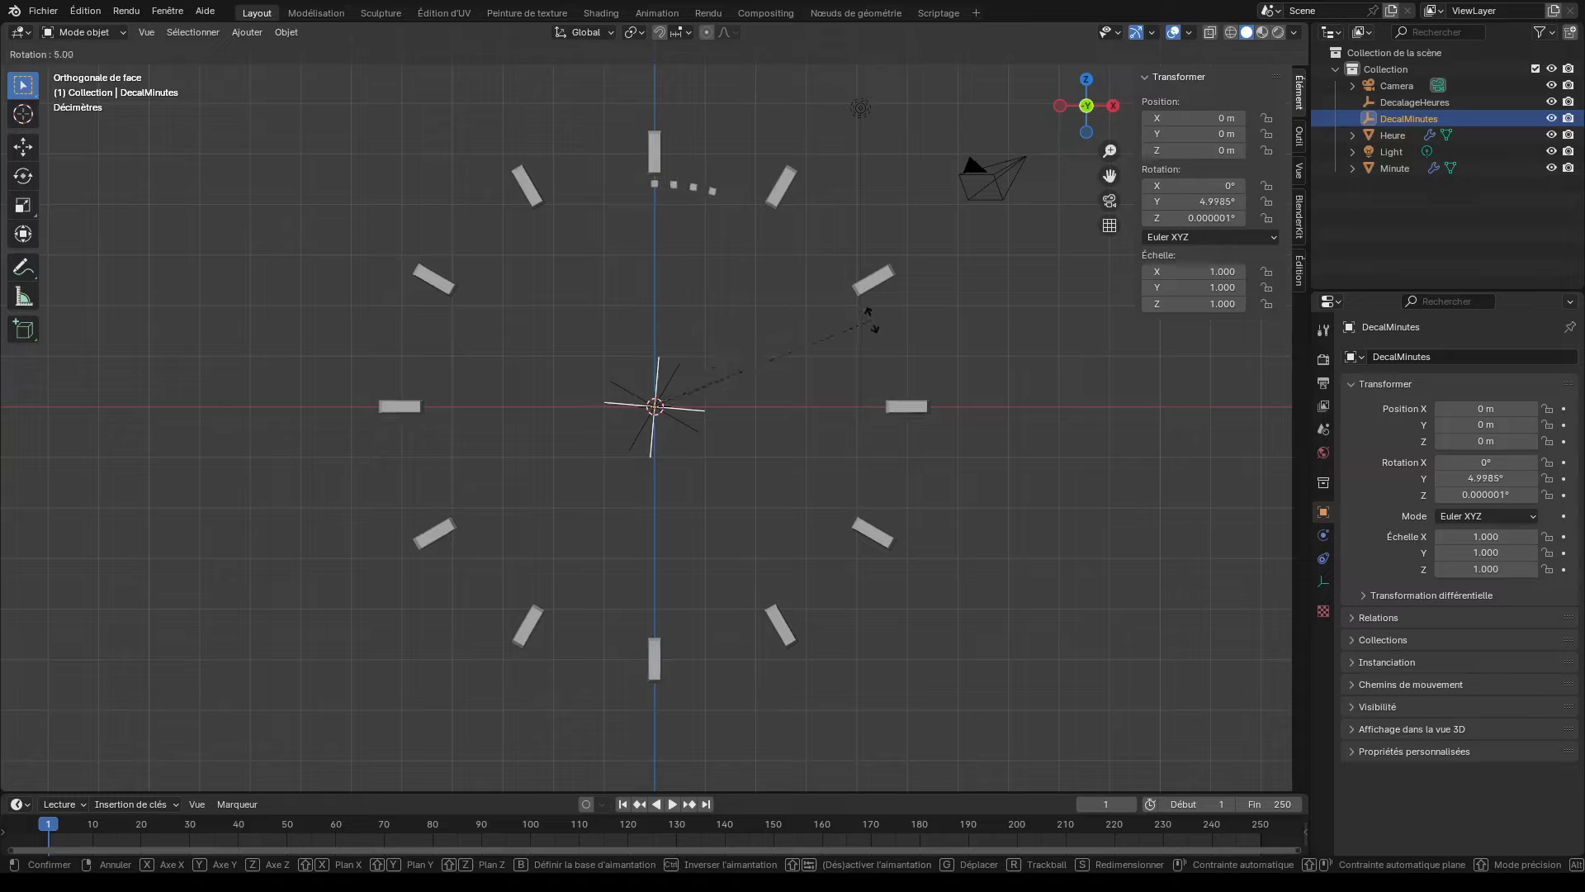
pyautogui.click(901, 399)
pyautogui.click(1486, 478)
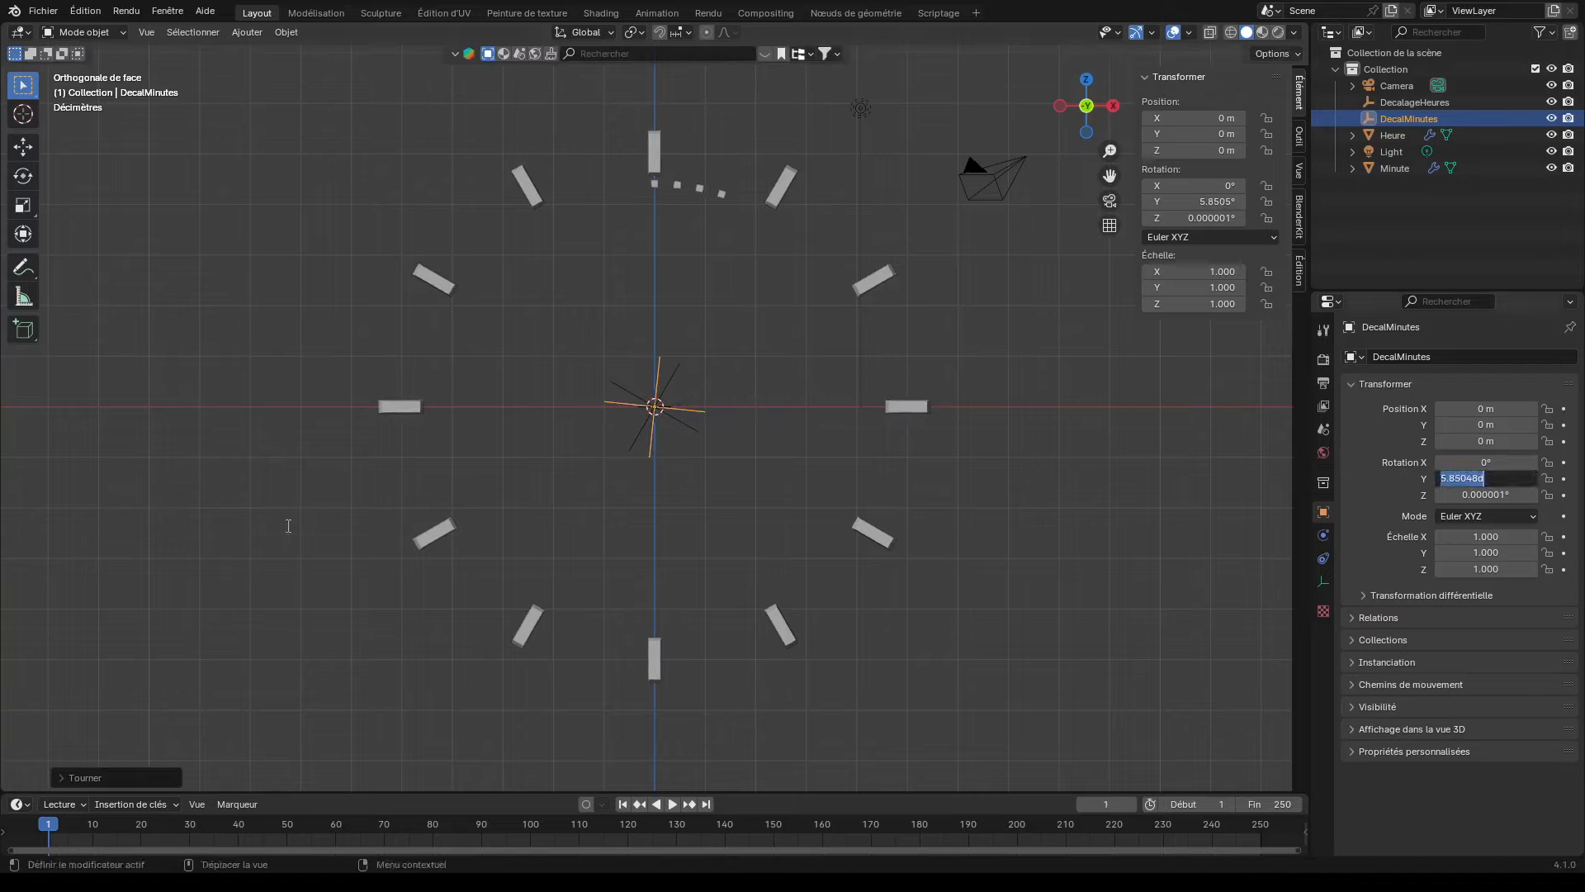
pyautogui.write('6')
pyautogui.press('Return')
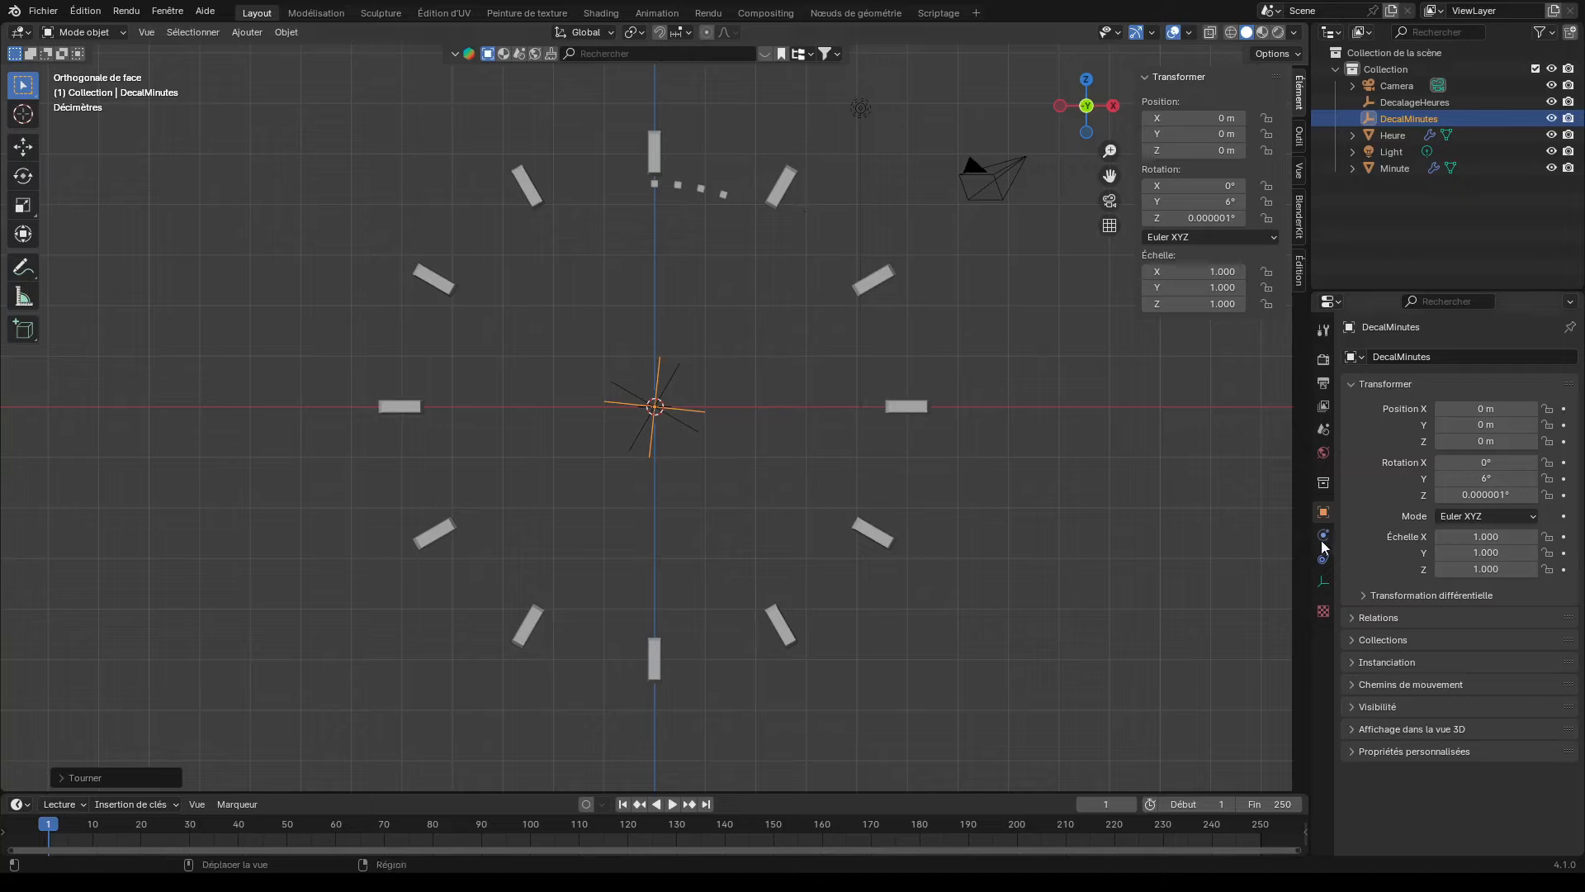
# Apply the Array modifier on the Minute object
pyautogui.click(1390, 174)
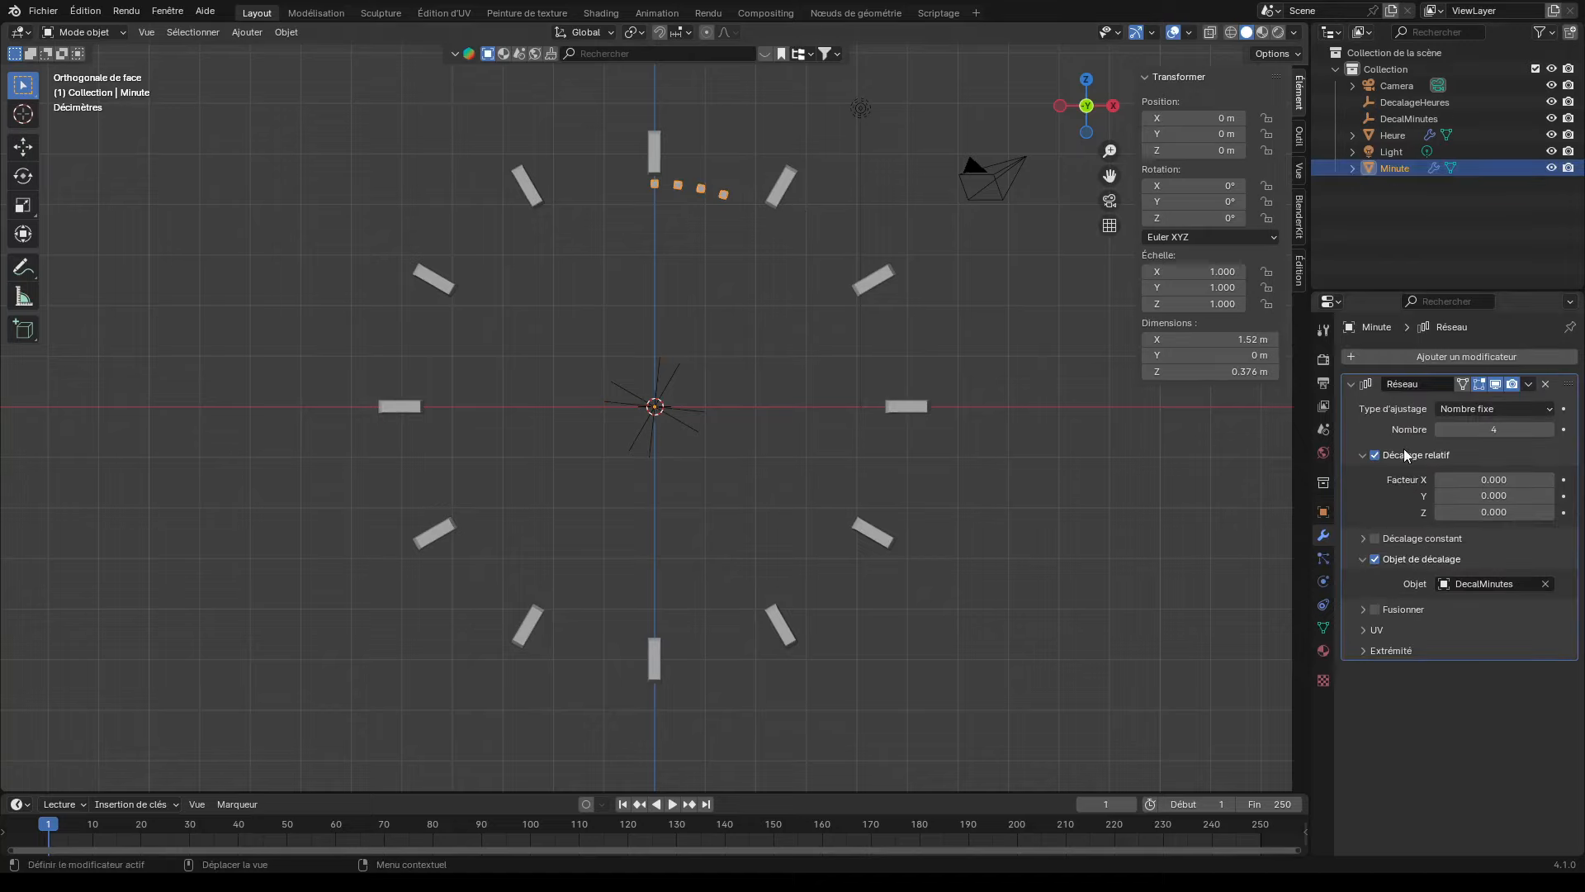
pyautogui.click(1527, 384)
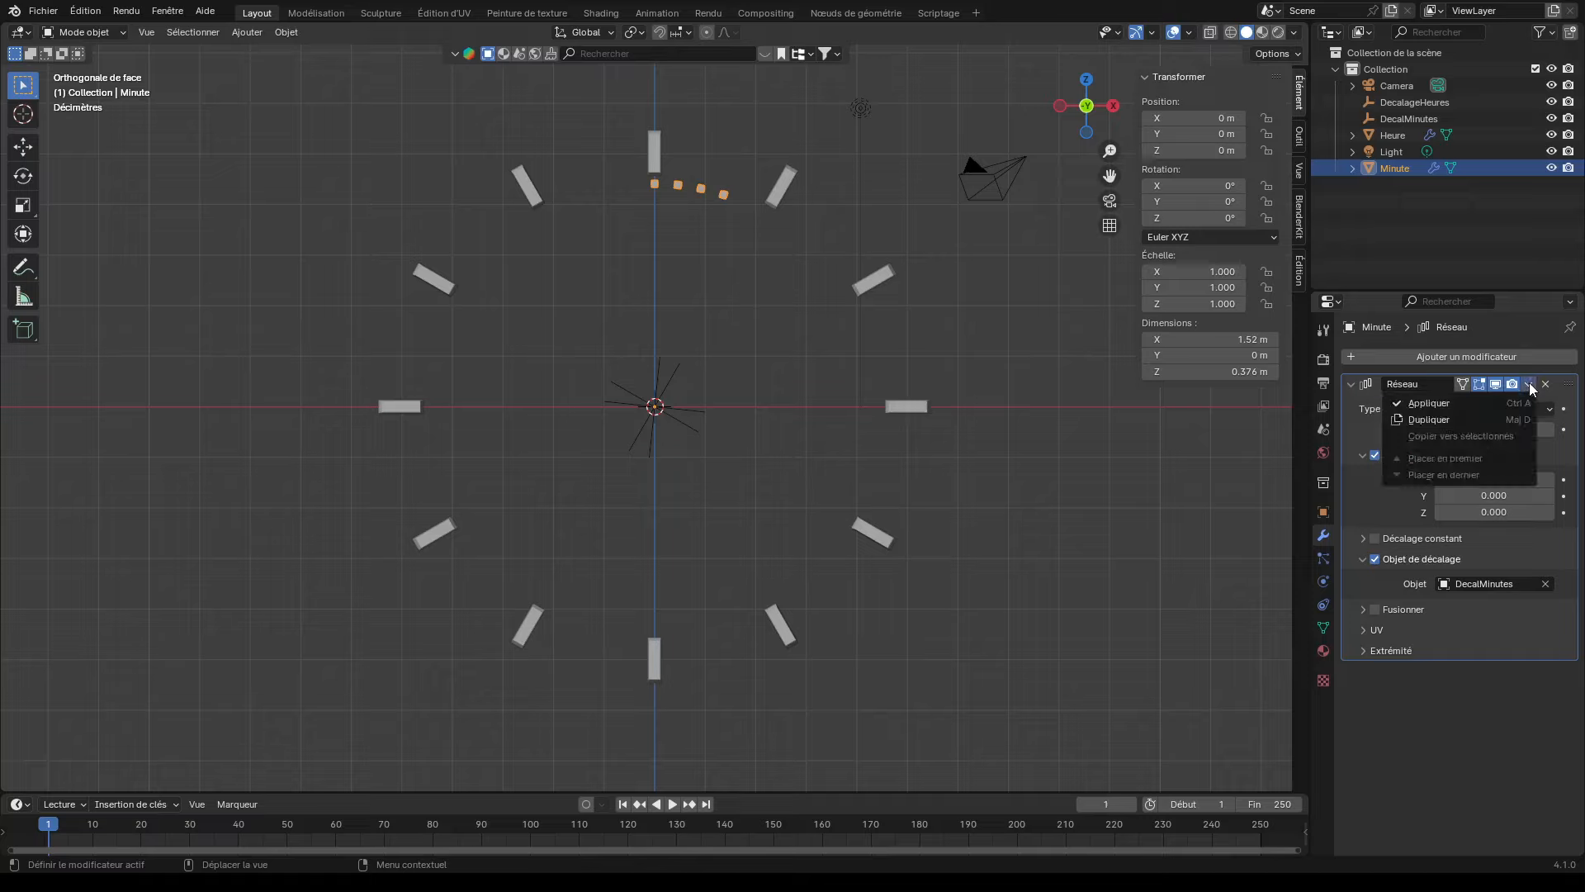
pyautogui.click(1435, 404)
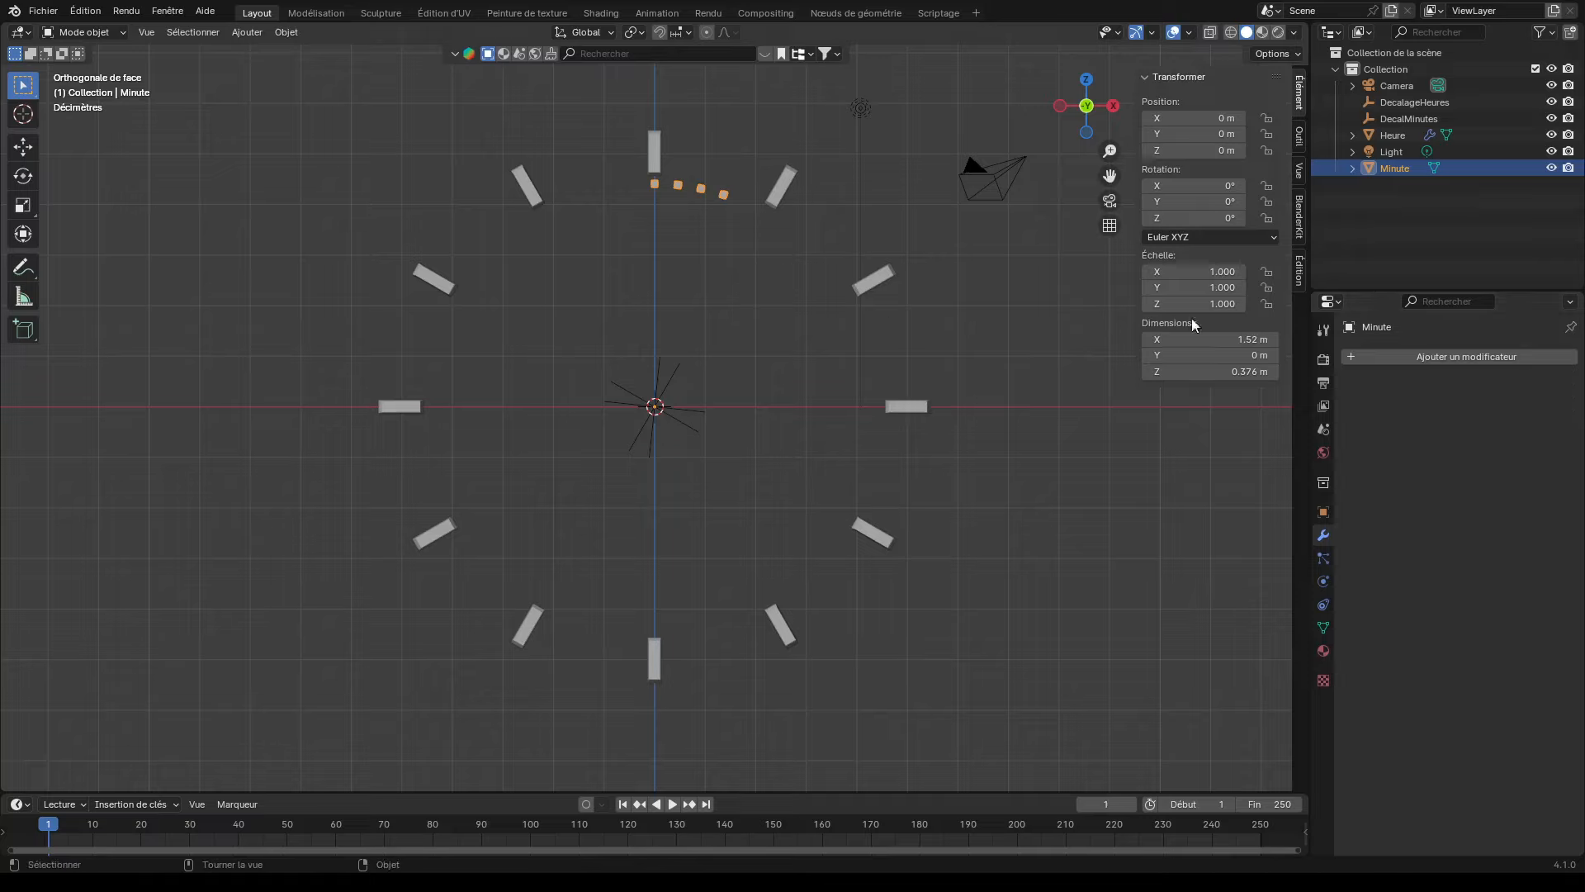
pyautogui.press('Tab')
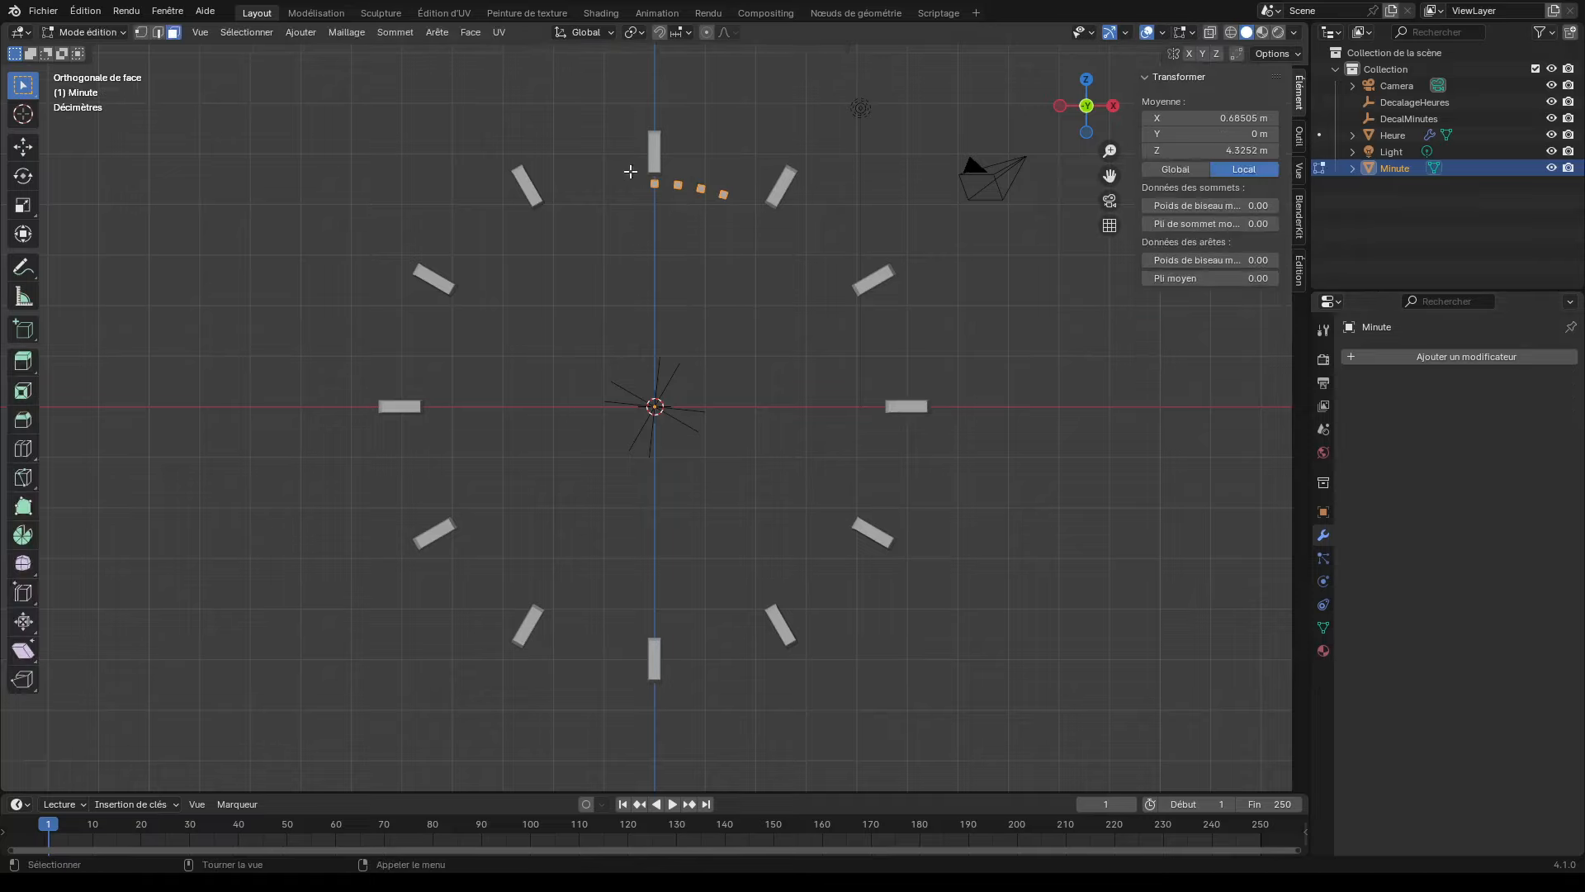
pyautogui.moveTo(630, 171); pyautogui.dragTo(826, 256)
pyautogui.moveTo(629, 145); pyautogui.dragTo(814, 251)
pyautogui.press('Tab')
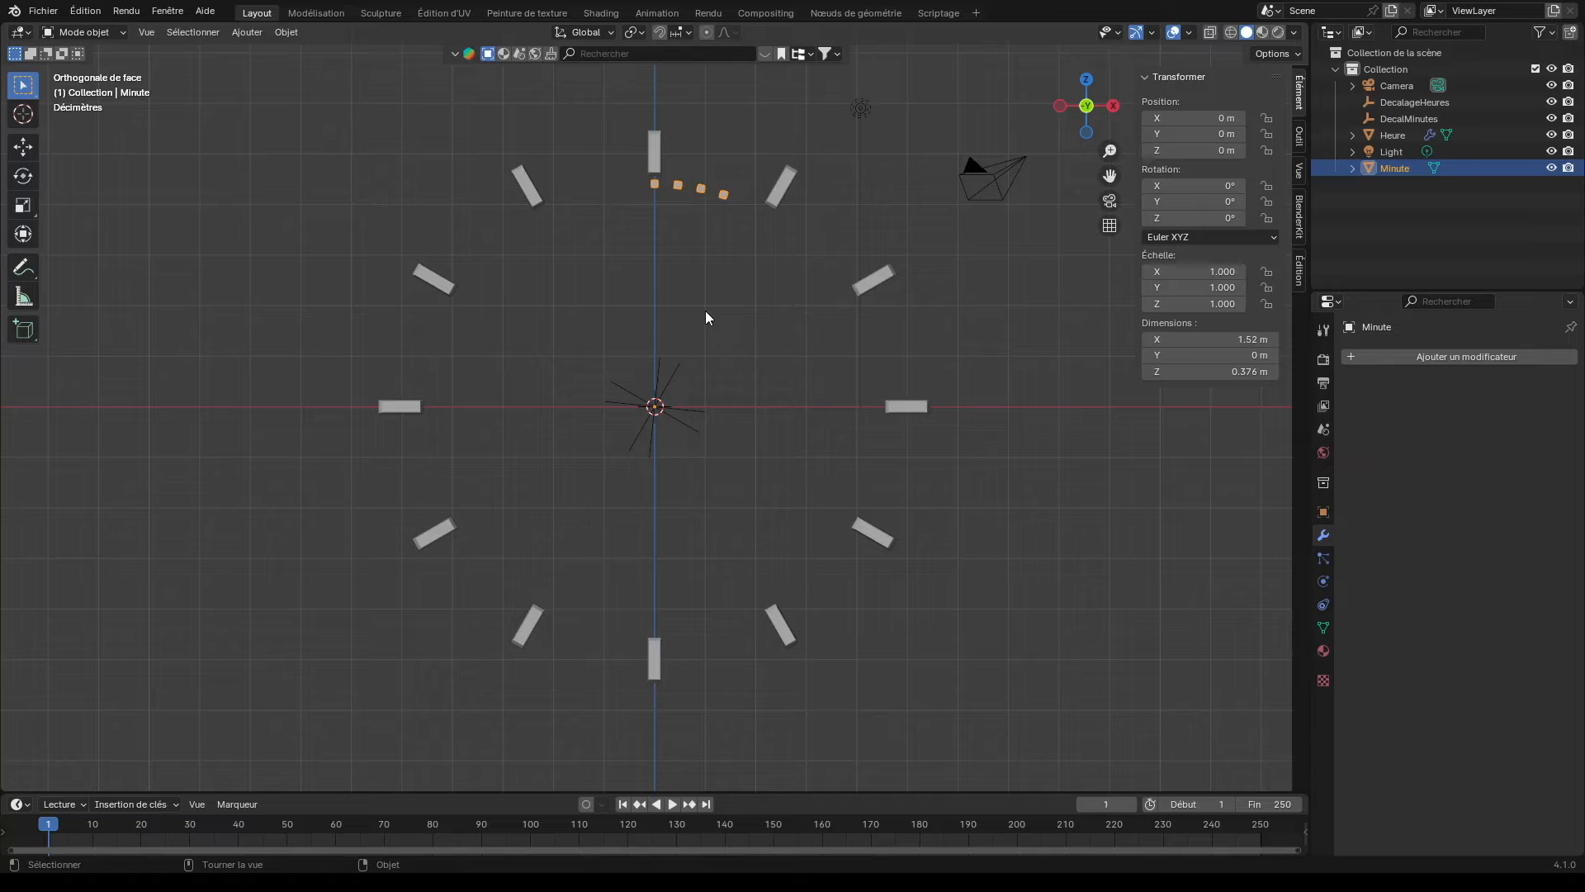
# Rotate the Minute marks about 5° clockwise to sit between the first two hour marks, and apply the rotation
pyautogui.press('r')
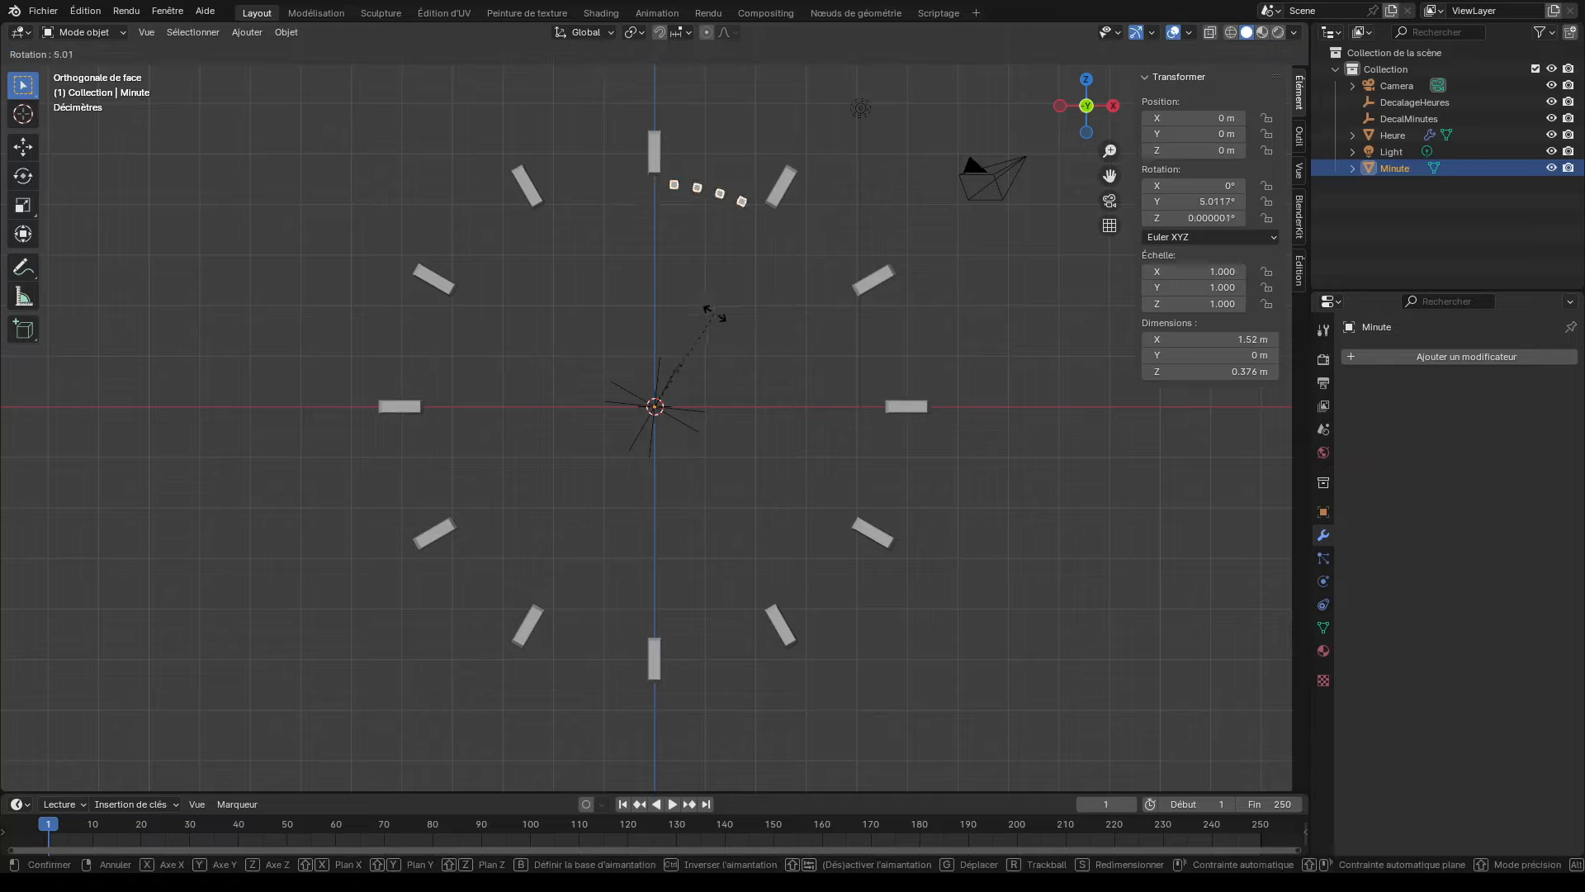
pyautogui.click(714, 314)
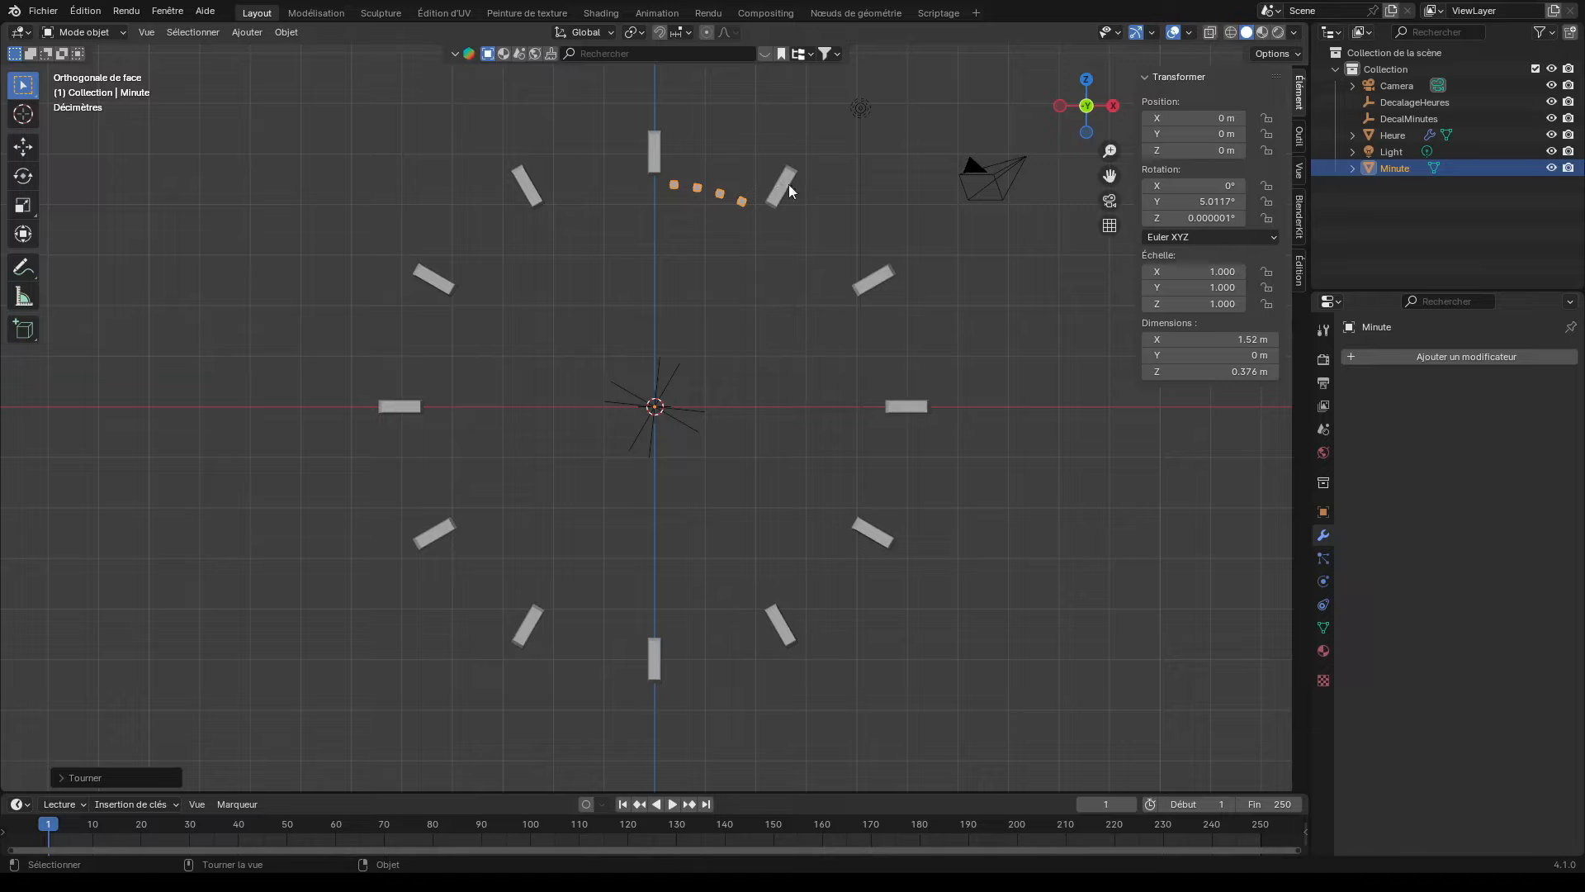
pyautogui.hotkey('ctrl', 'a')
pyautogui.click(690, 274)
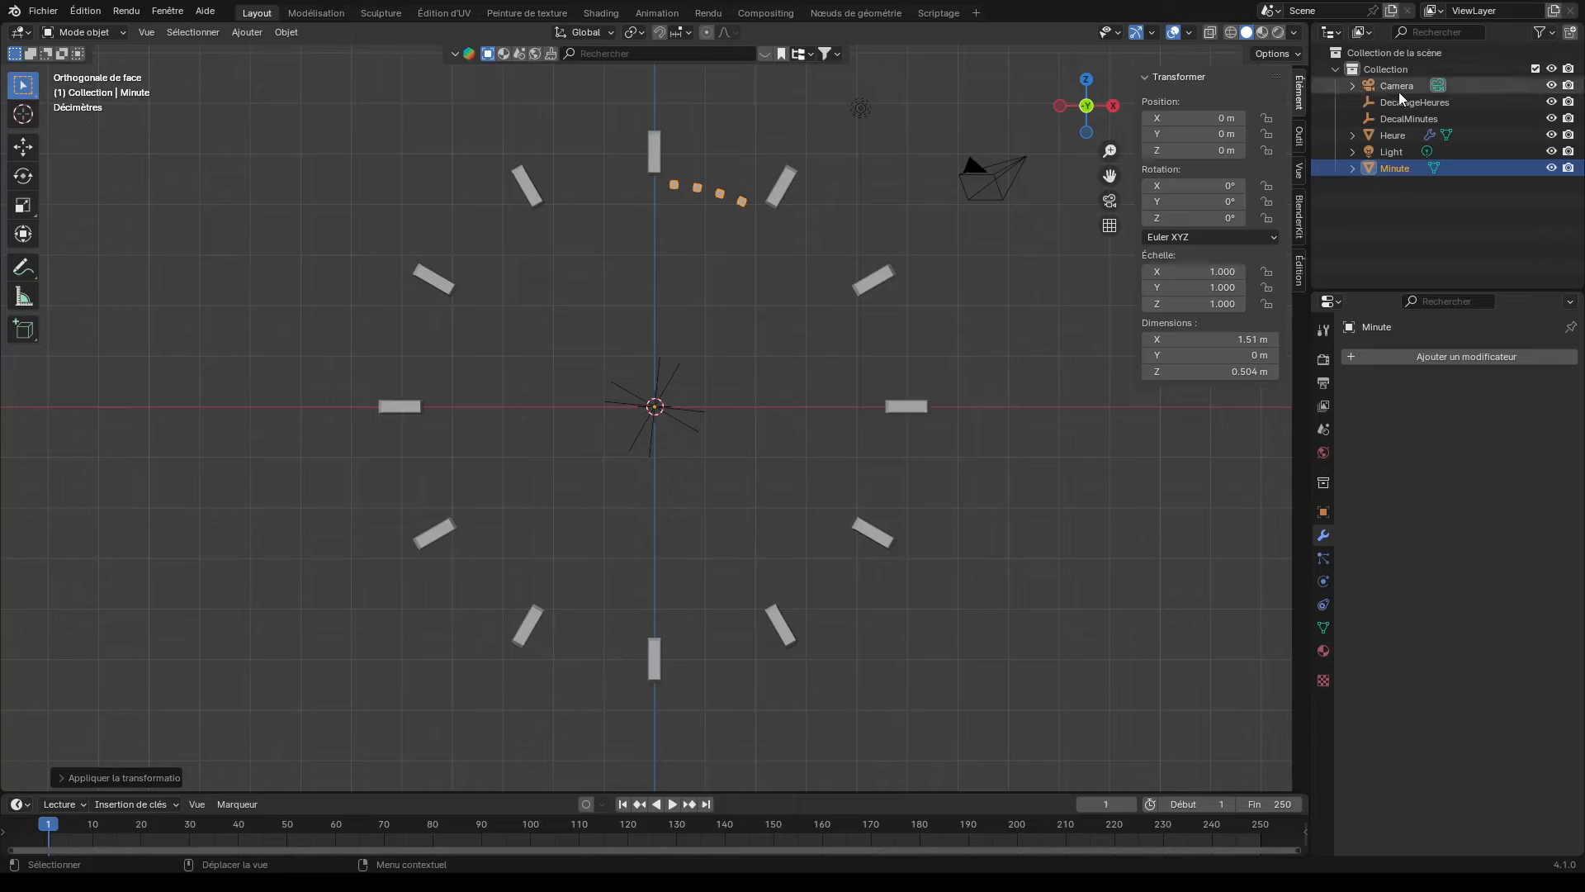
# Reset the DecalMinutes empty's rotation to 0° on all three axes
pyautogui.click(1403, 118)
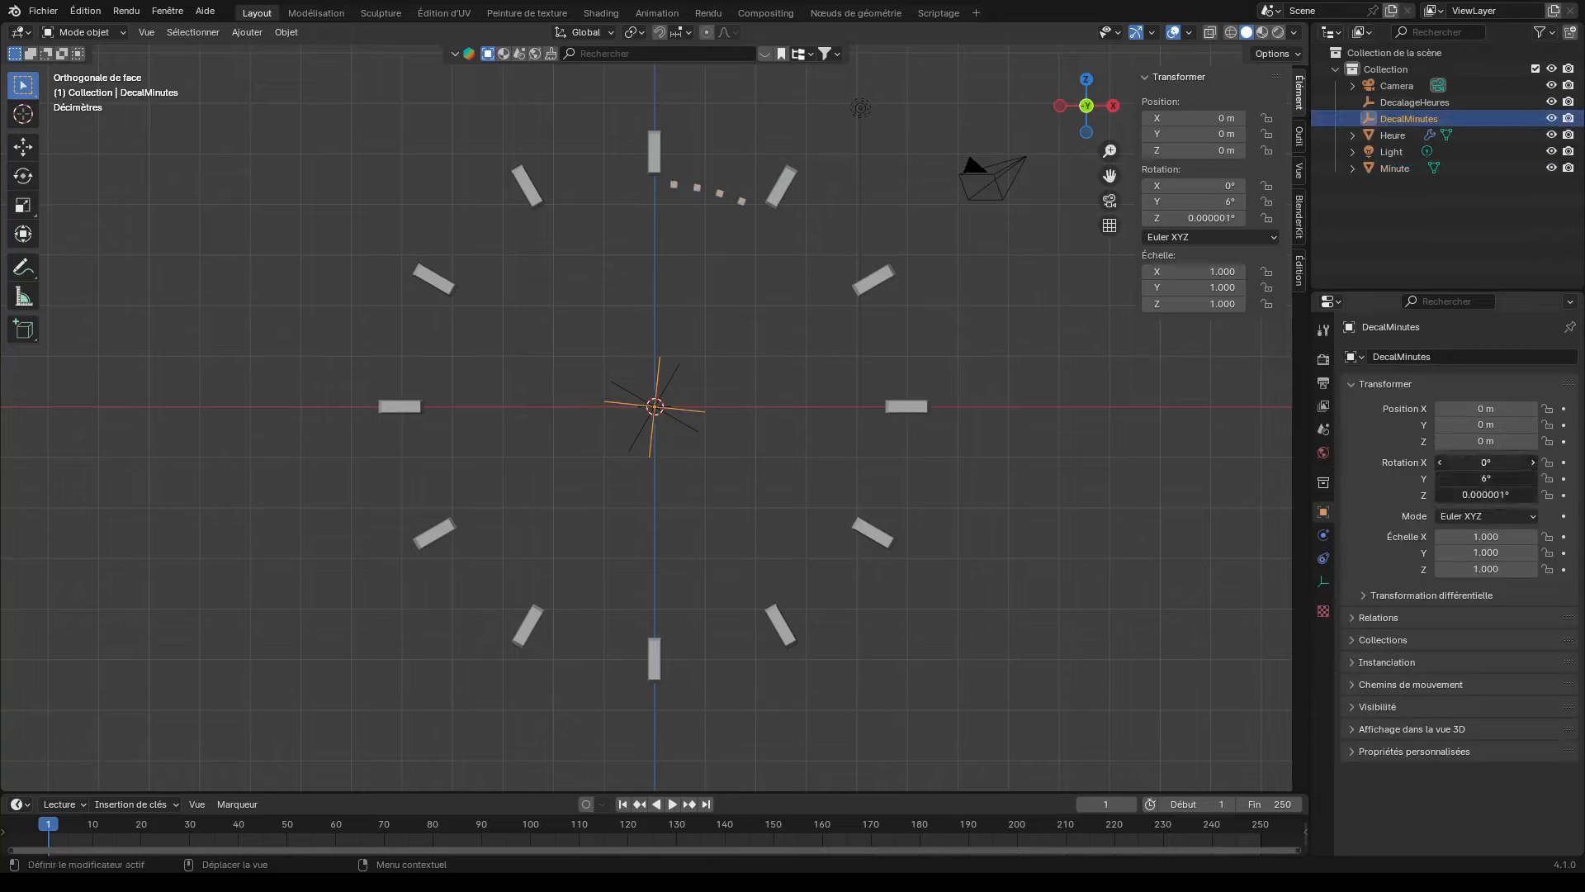
pyautogui.moveTo(1453, 462); pyautogui.dragTo(1453, 495)
pyautogui.write('0')
pyautogui.press('Return')
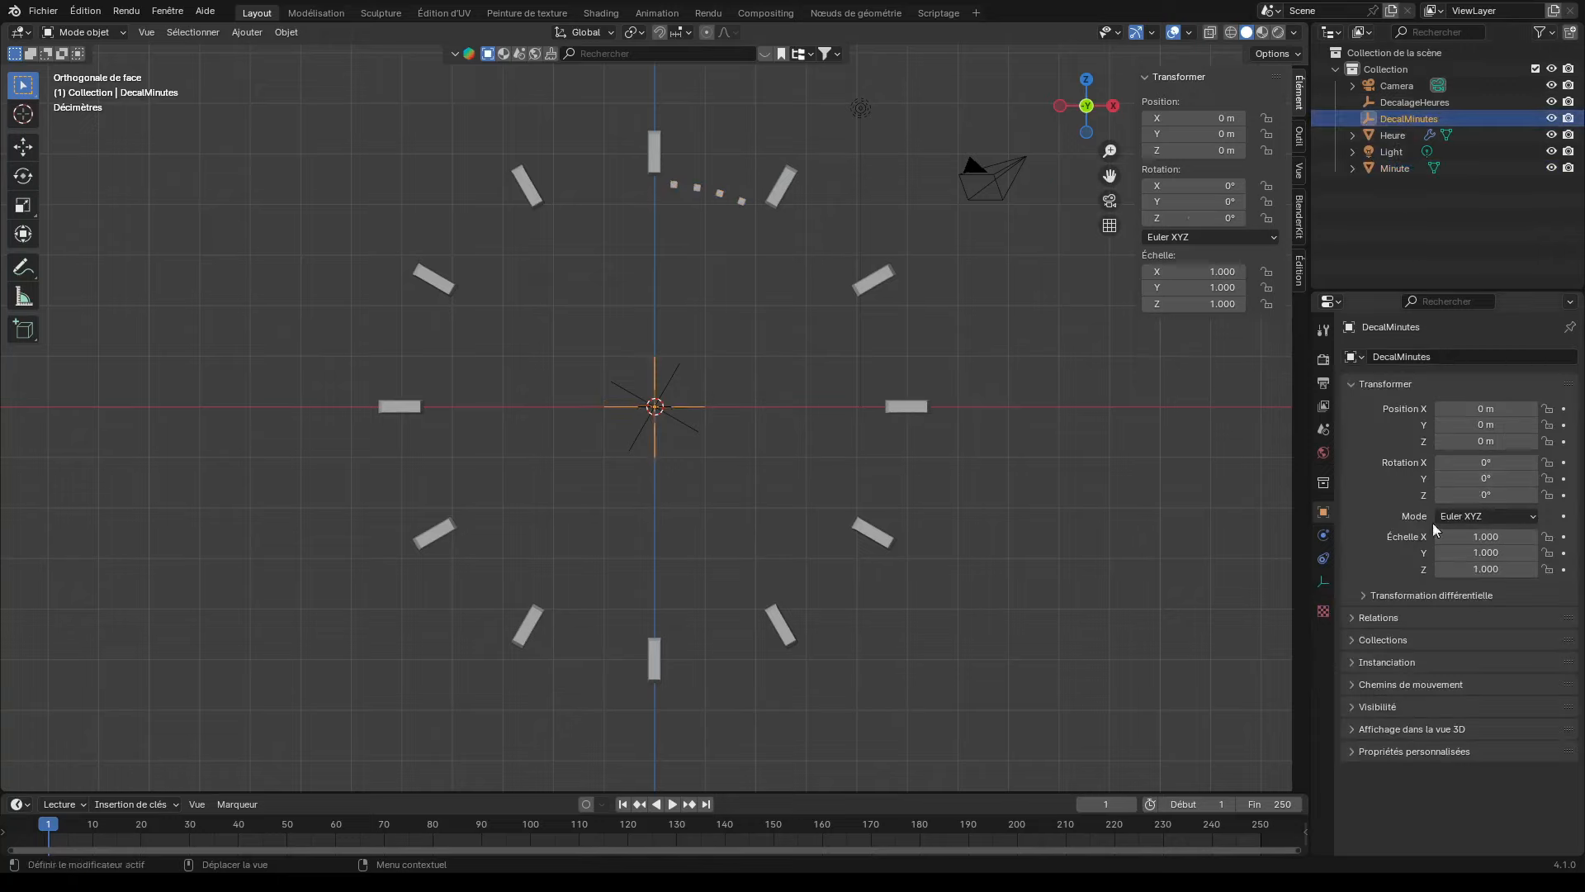
# Add a new Array modifier to the Minute object and set its relative offset X factor to 0
pyautogui.click(1395, 168)
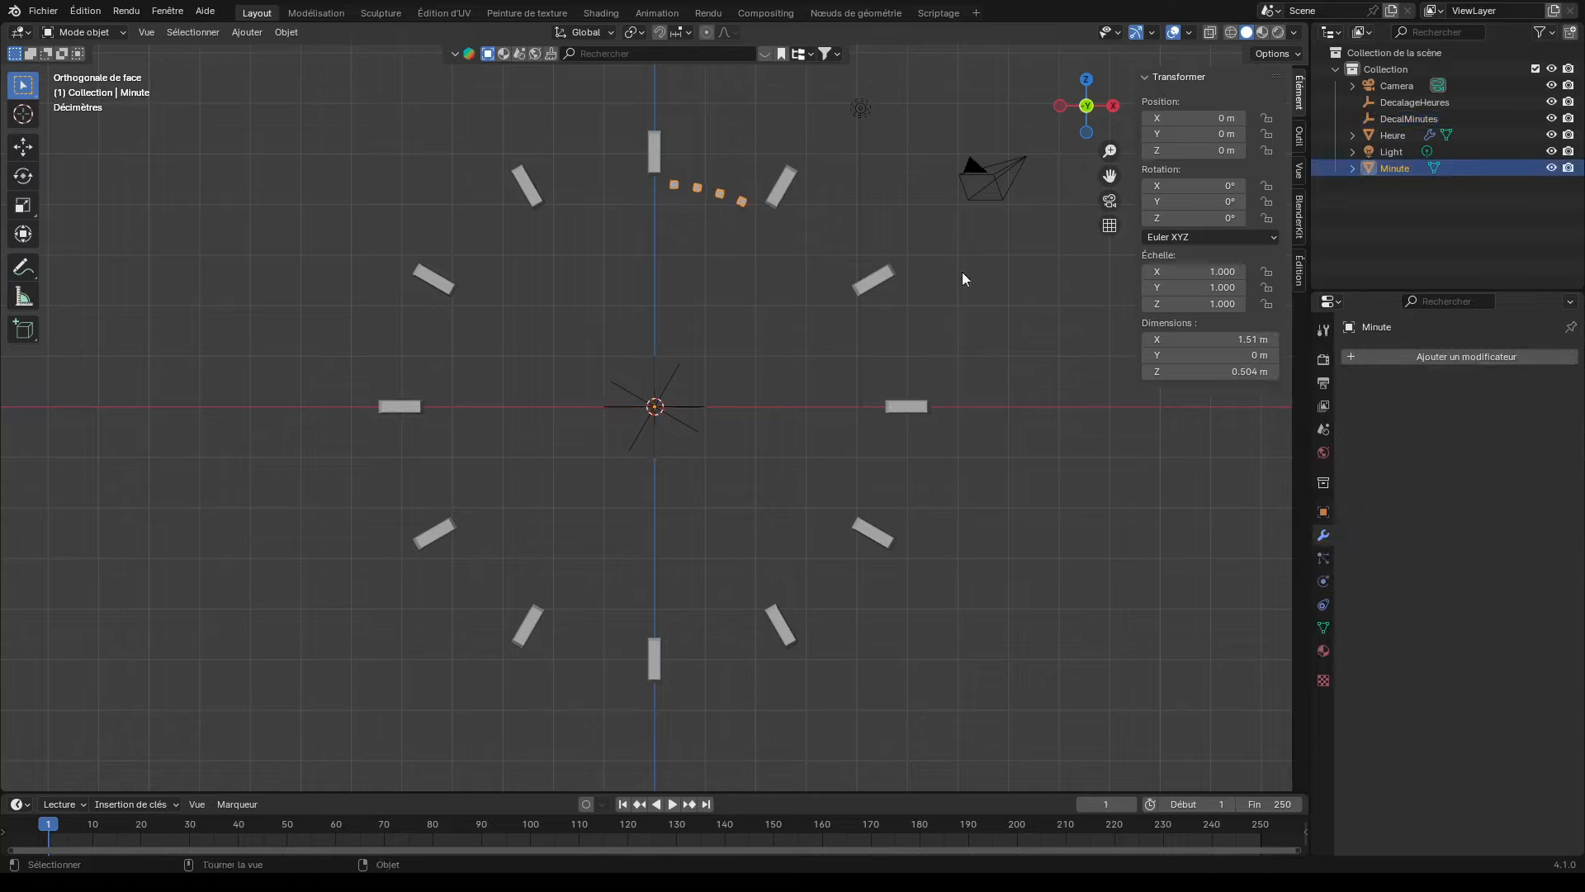
pyautogui.click(1451, 356)
pyautogui.moveTo(1453, 358)
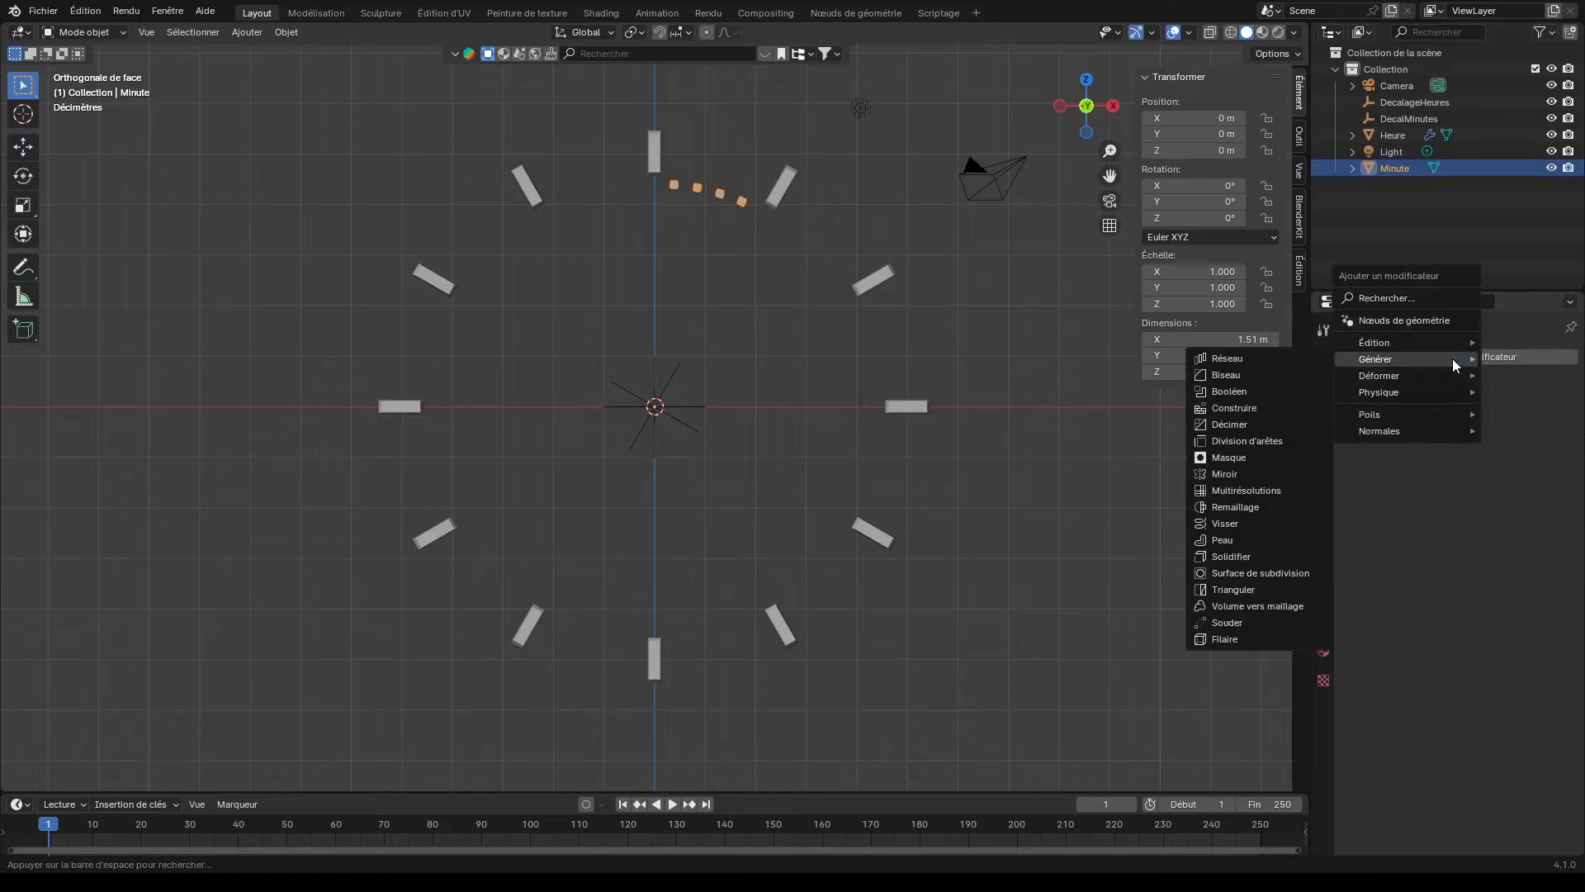
pyautogui.click(1237, 356)
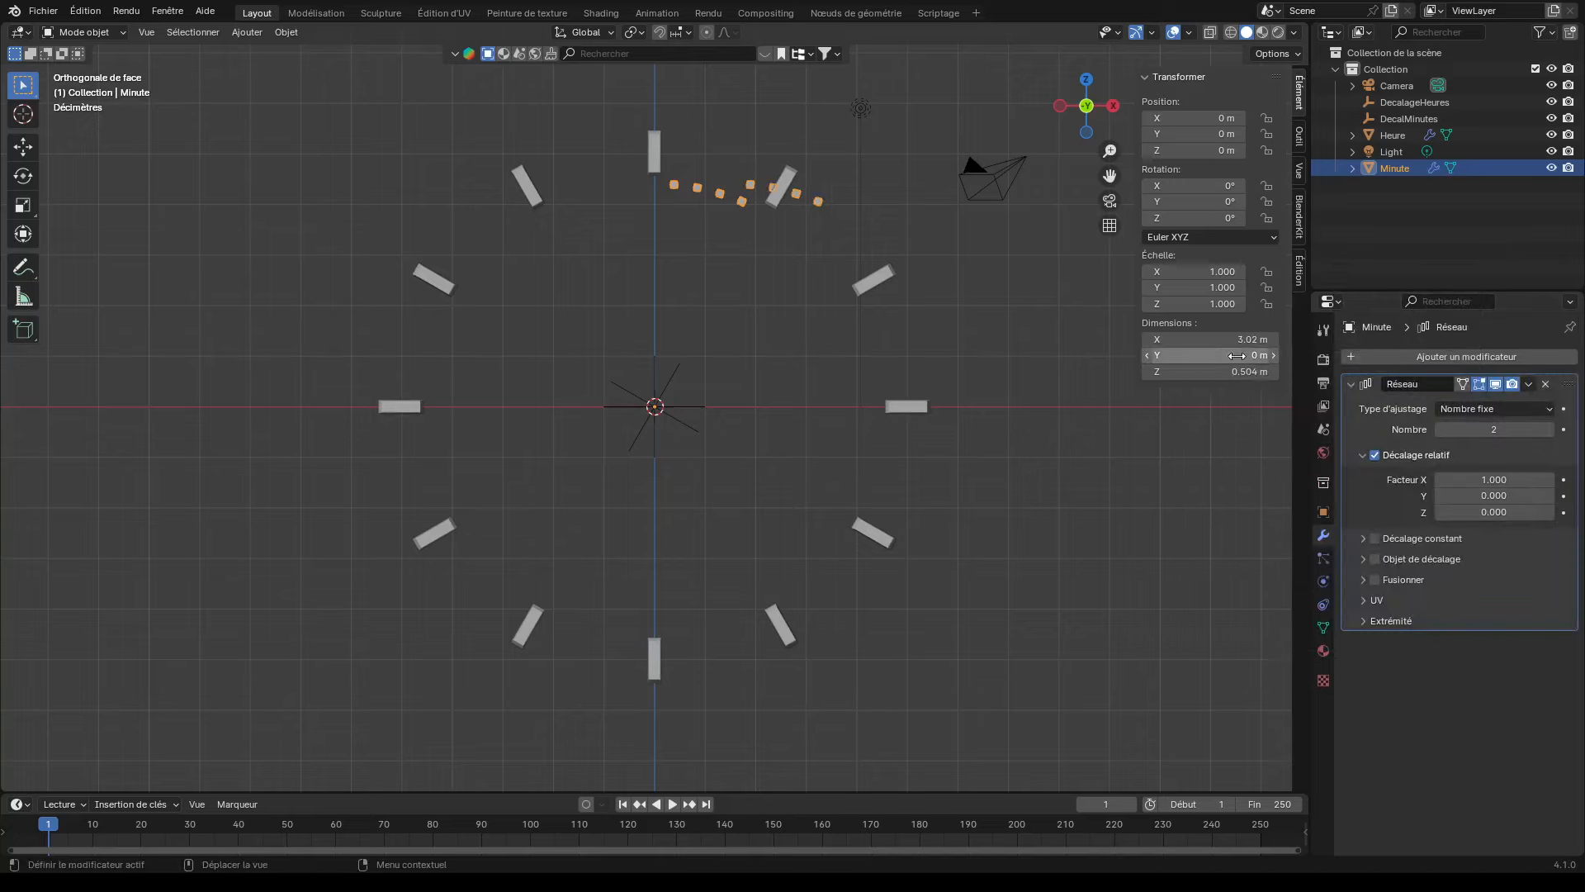
pyautogui.click(1486, 479)
pyautogui.write('0')
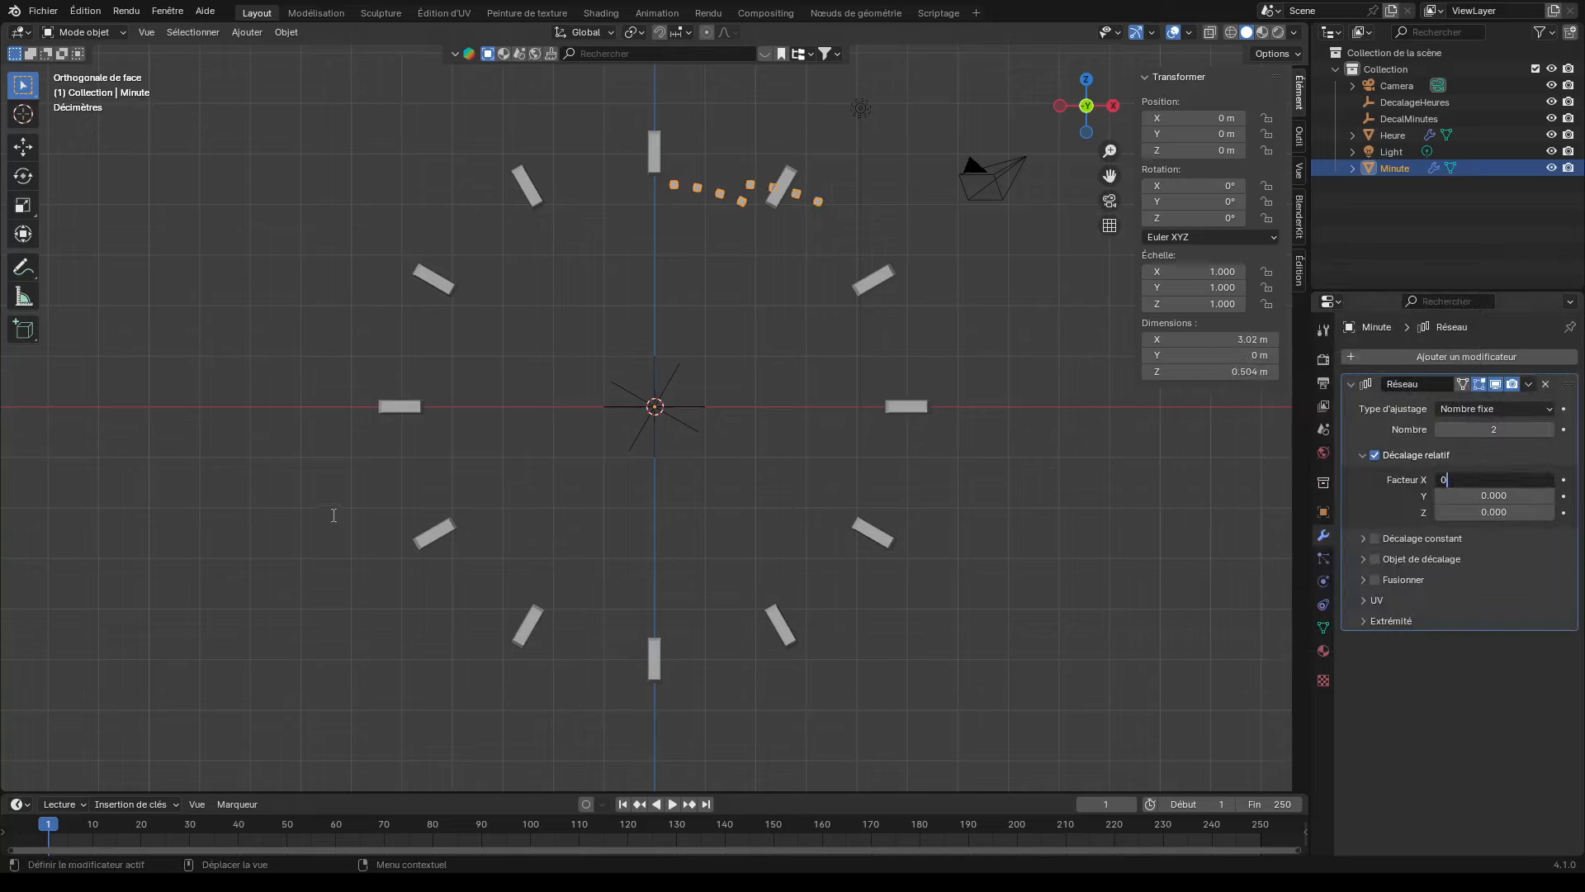
pyautogui.press('Return')
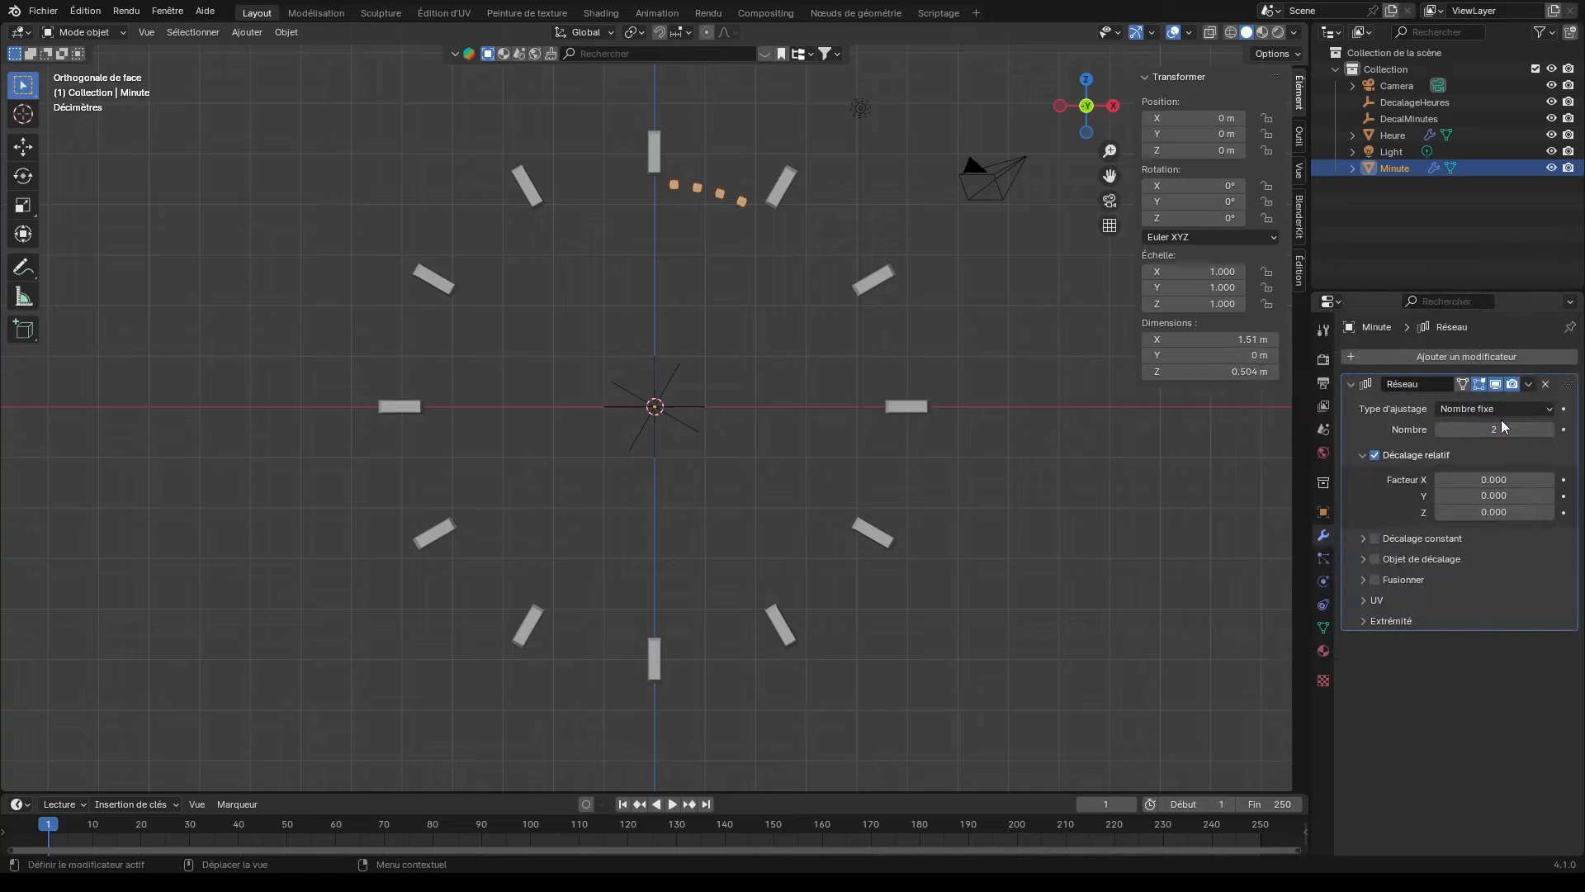
# Set the array count to 12 and enable its object offset with DecalMinutes as the object
pyautogui.click(1442, 429)
pyautogui.doubleClick(1496, 430)
pyautogui.write('12')
pyautogui.press('Return')
pyautogui.click(1363, 558)
pyautogui.click(1445, 584)
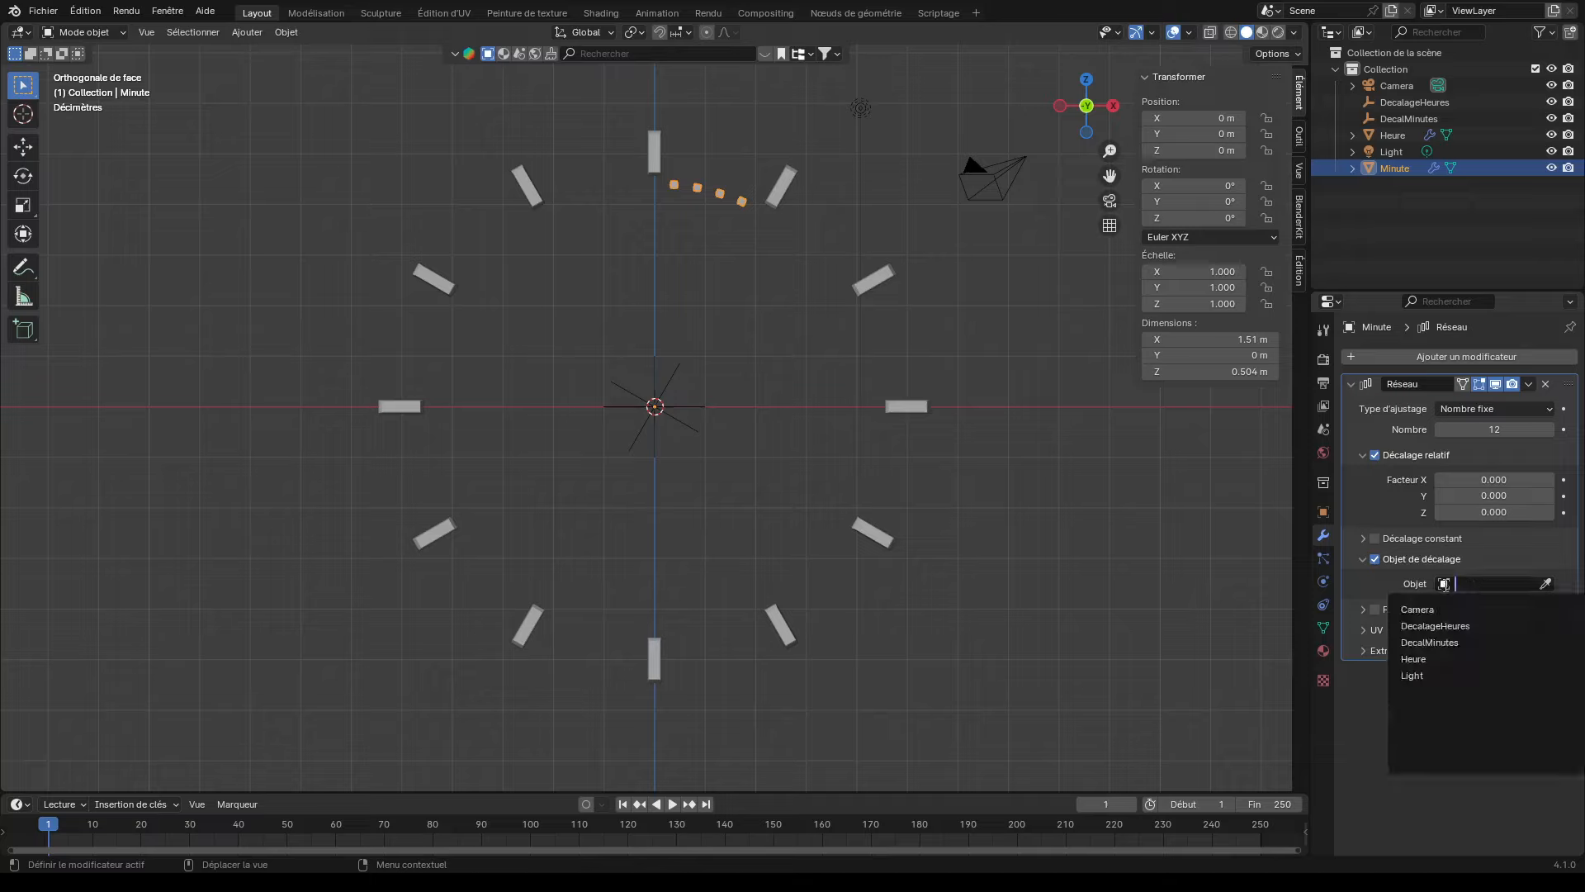
pyautogui.click(1440, 642)
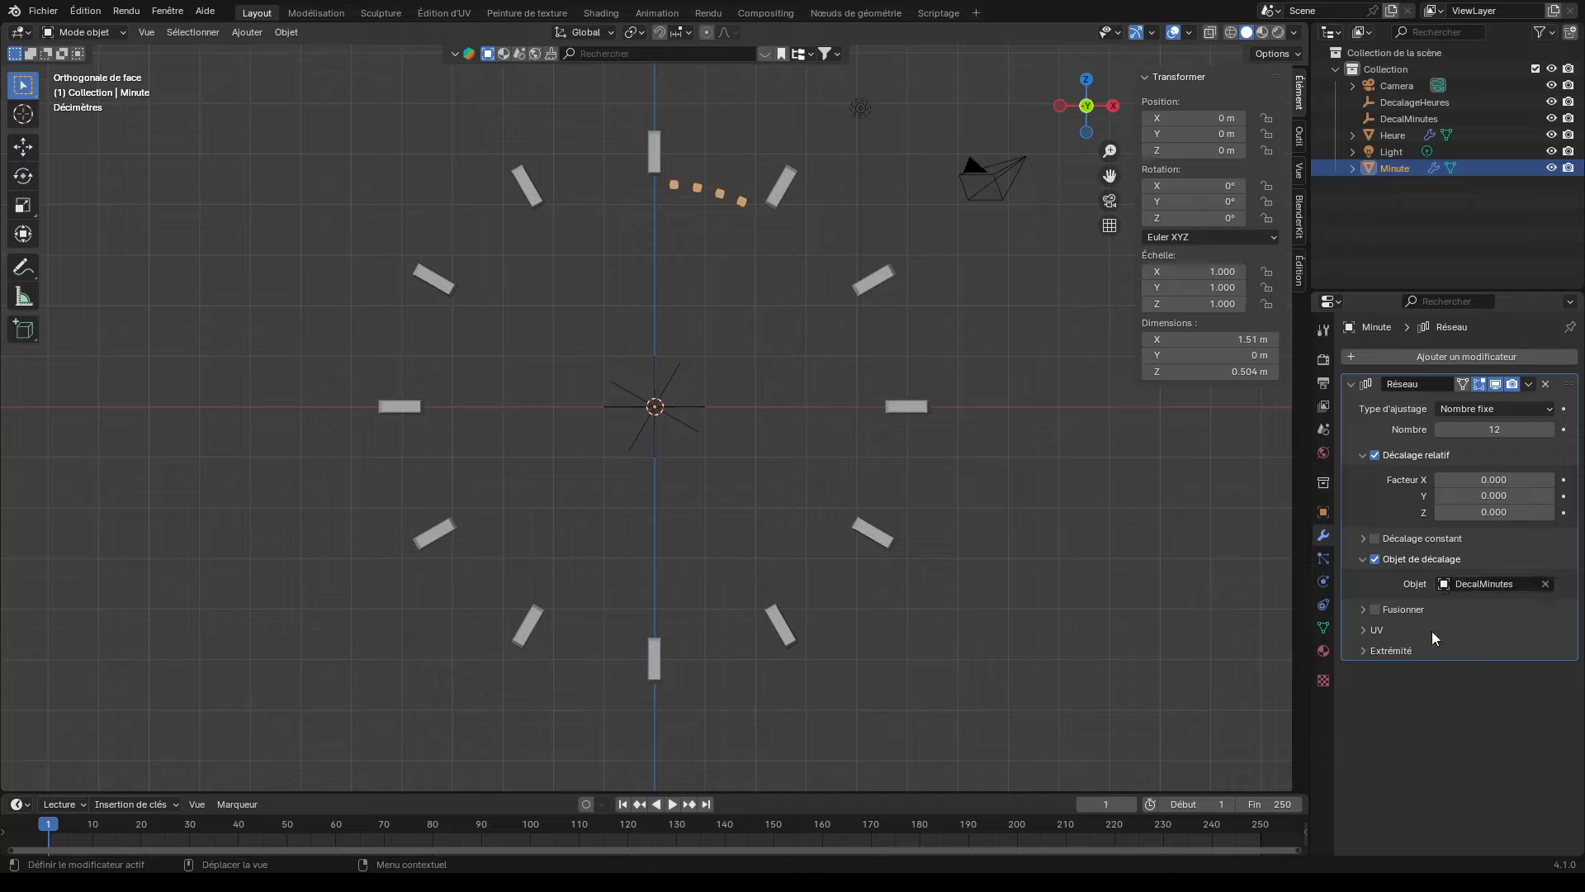
# Rotate the DecalMinutes empty and set its Y rotation to 30°
pyautogui.click(1410, 117)
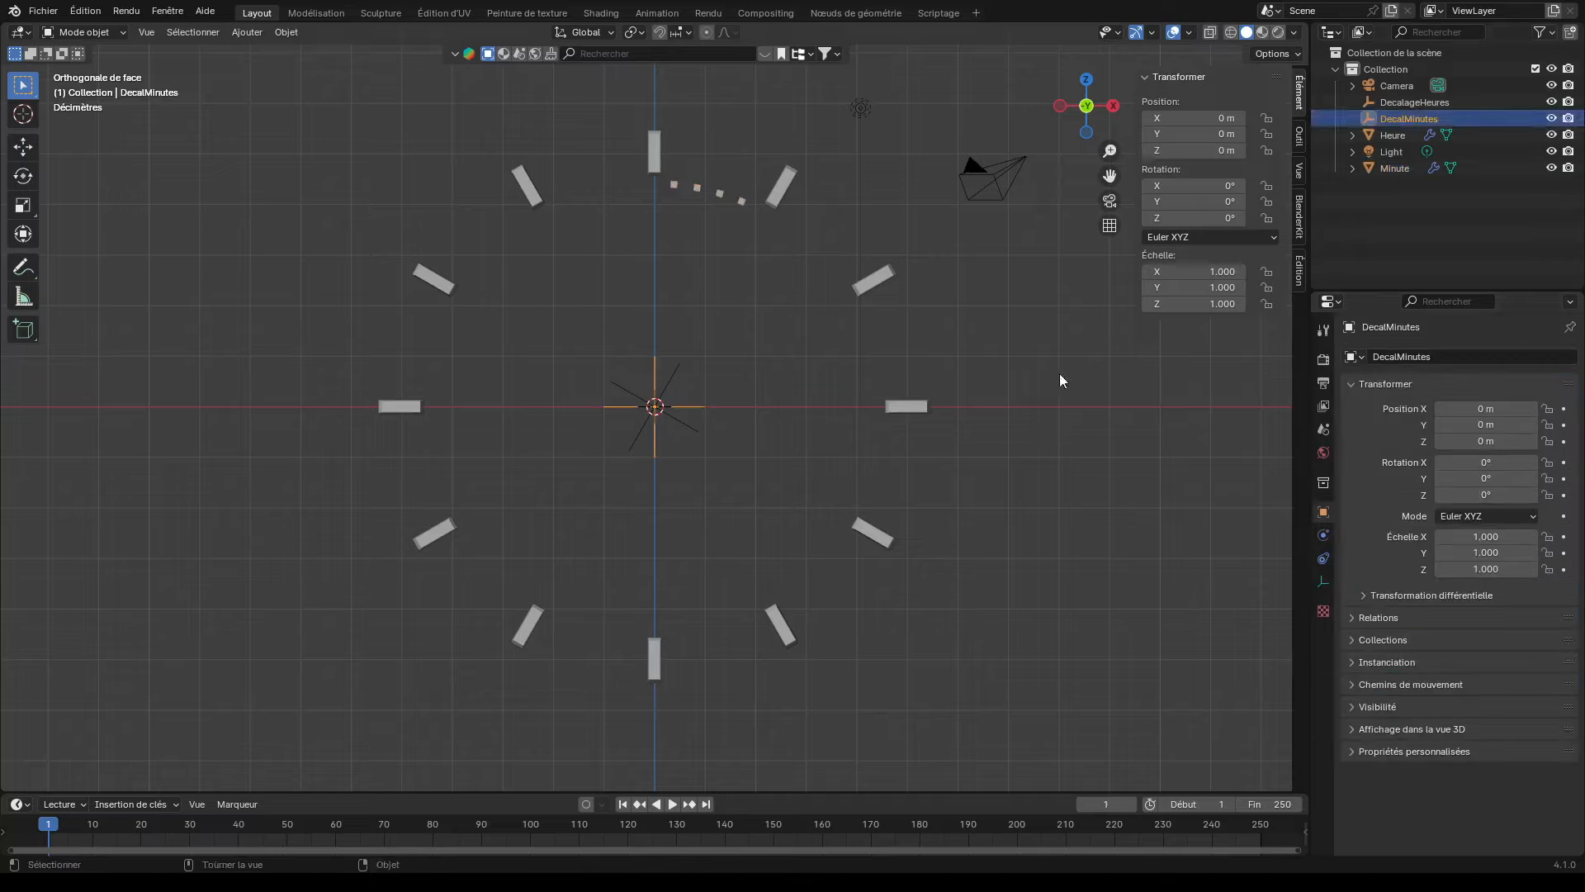
pyautogui.press('r')
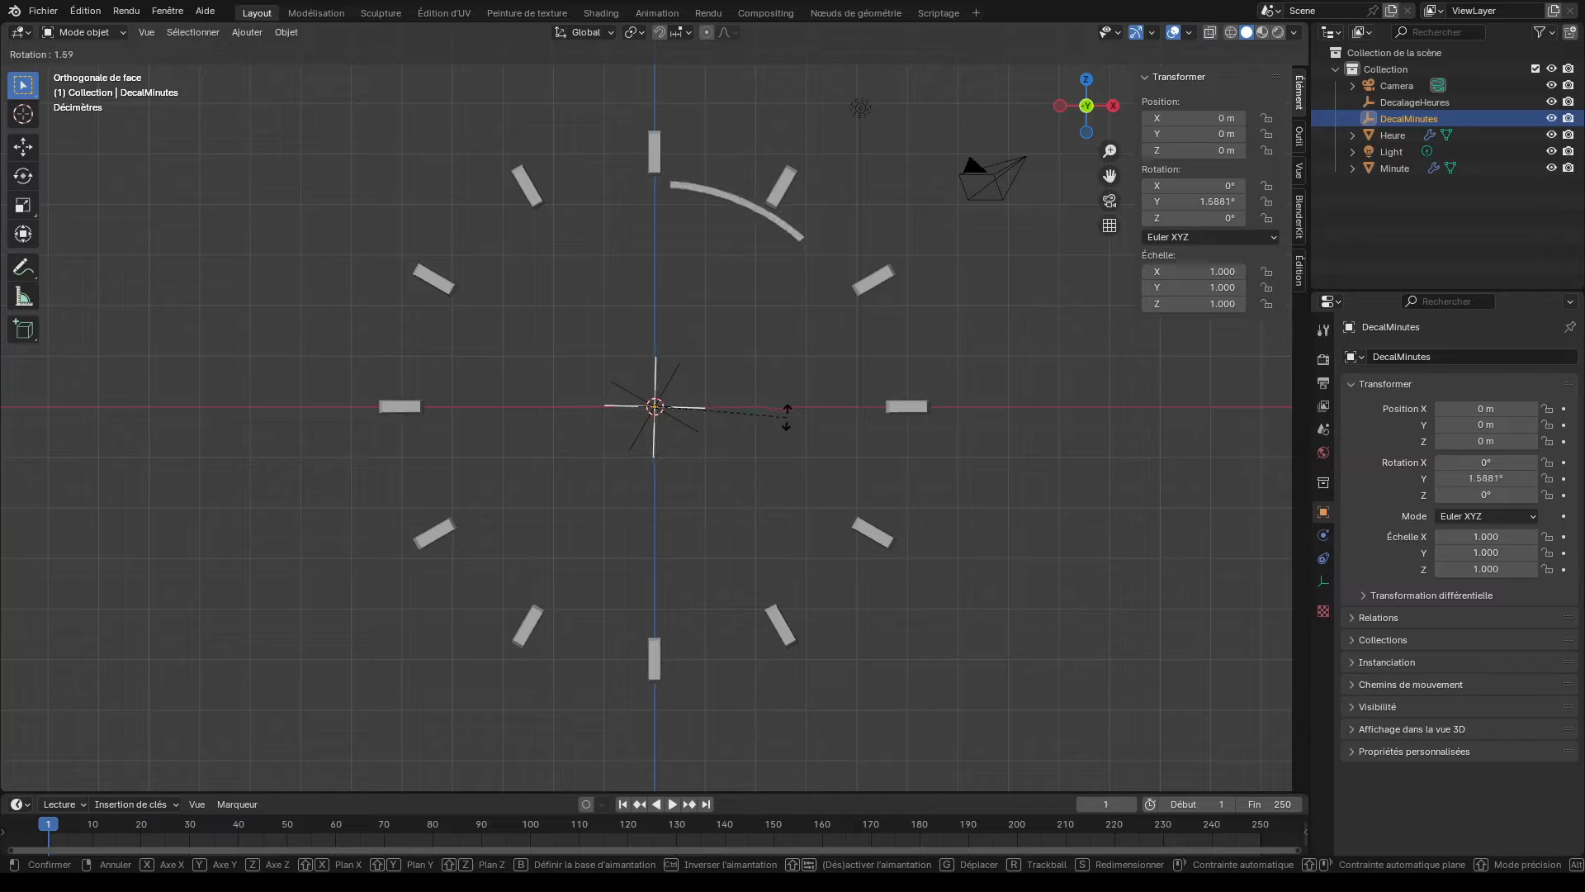
pyautogui.click(761, 485)
pyautogui.doubleClick(1483, 478)
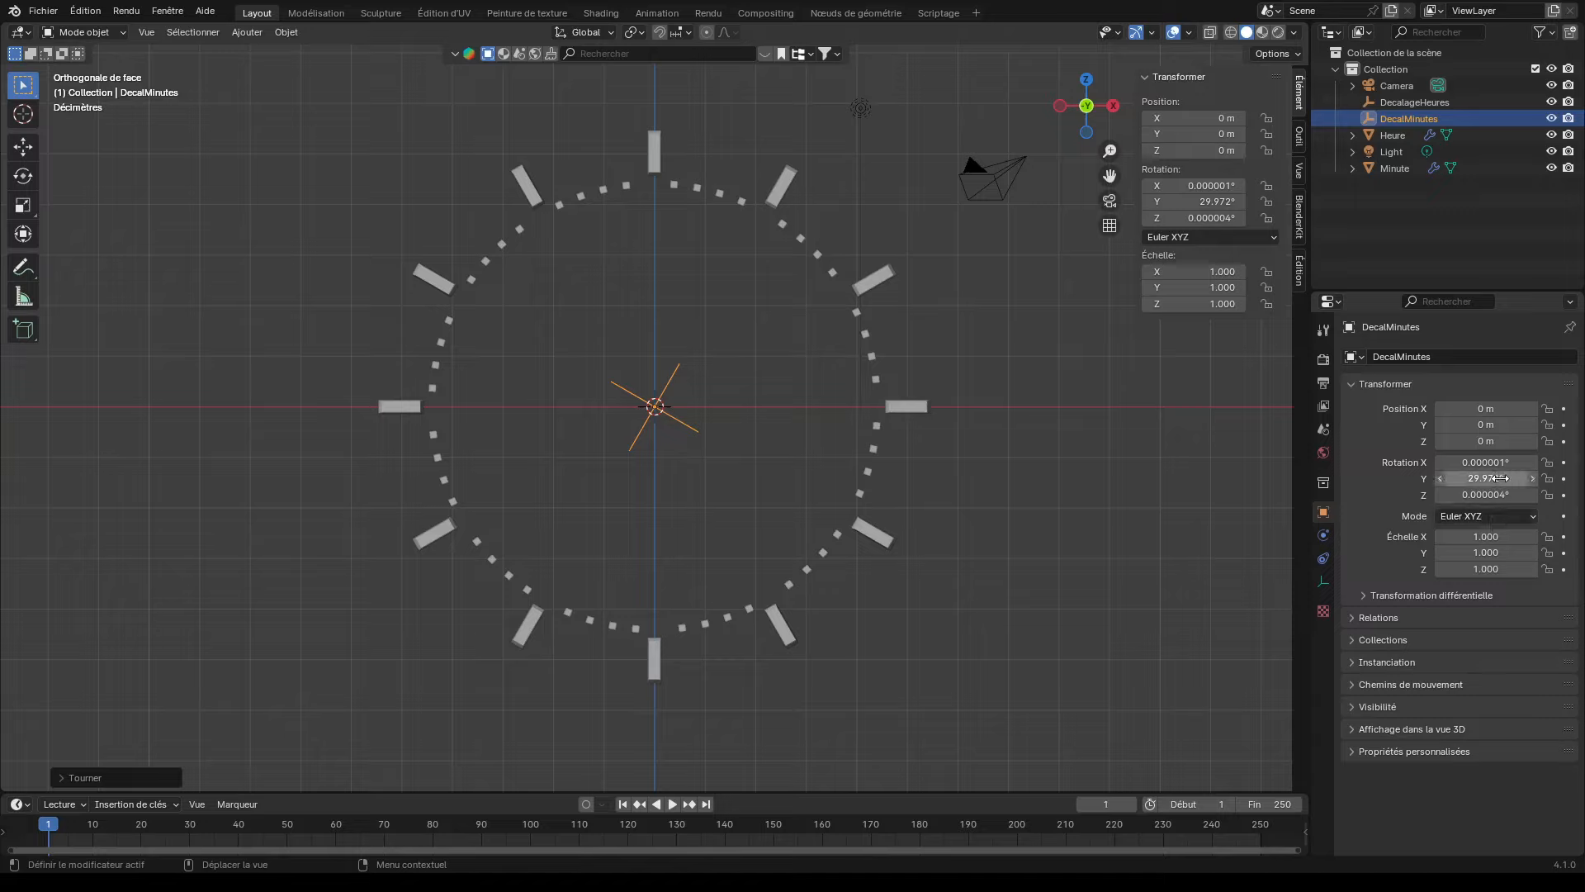
pyautogui.write('30')
pyautogui.press('Return')
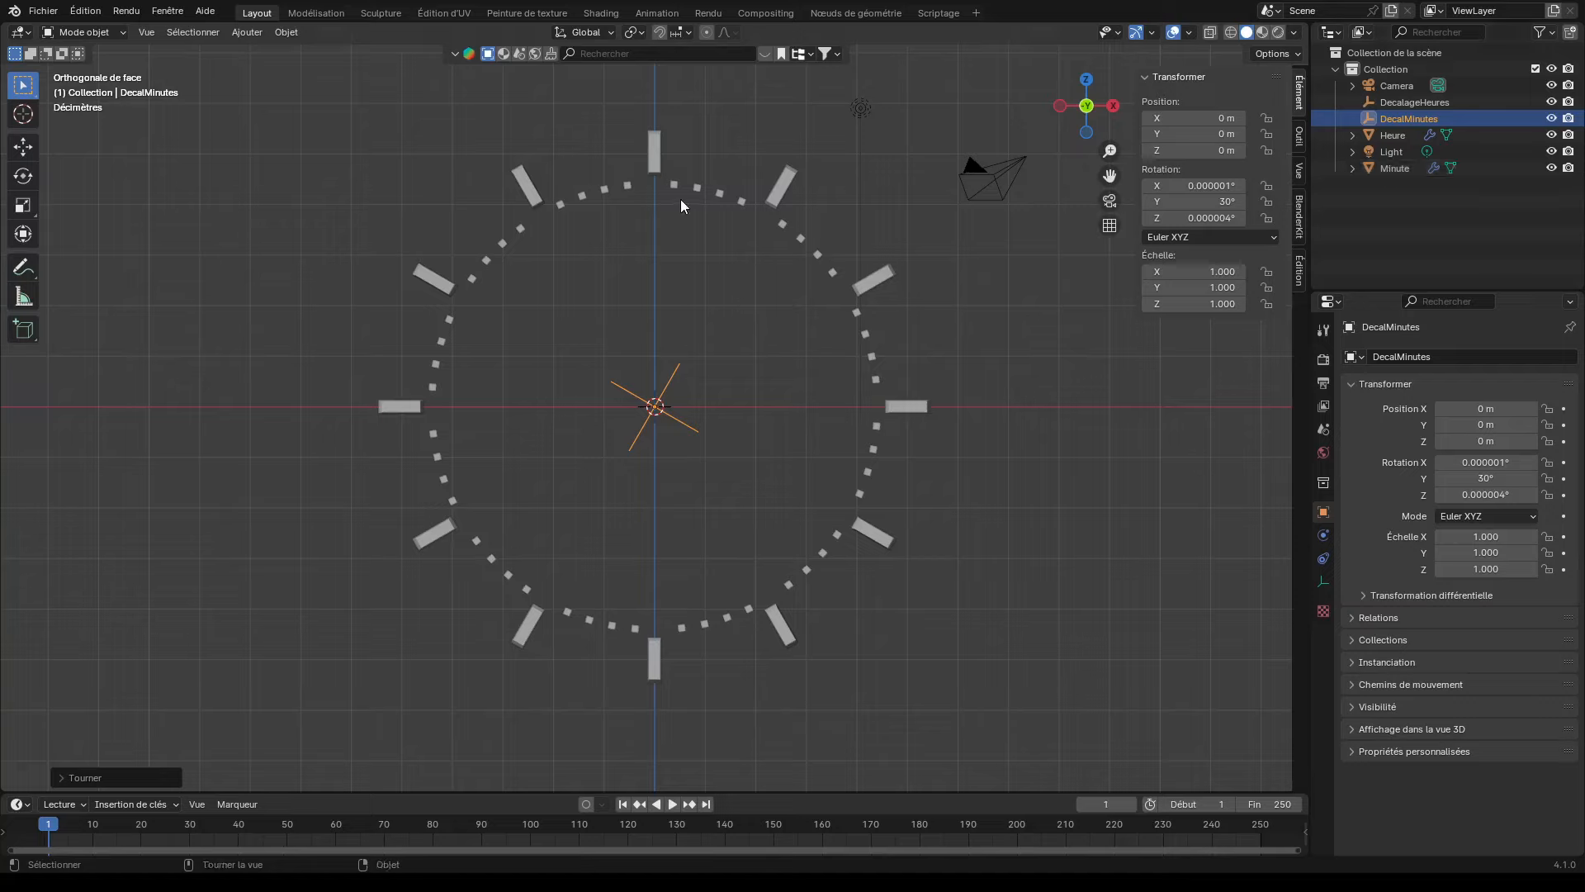
# Select the four base minute marks in Minute's edit mode, with Normal orientation and individual origins as the pivot
pyautogui.click(1403, 167)
pyautogui.press('Tab')
pyautogui.moveTo(663, 165); pyautogui.dragTo(759, 233)
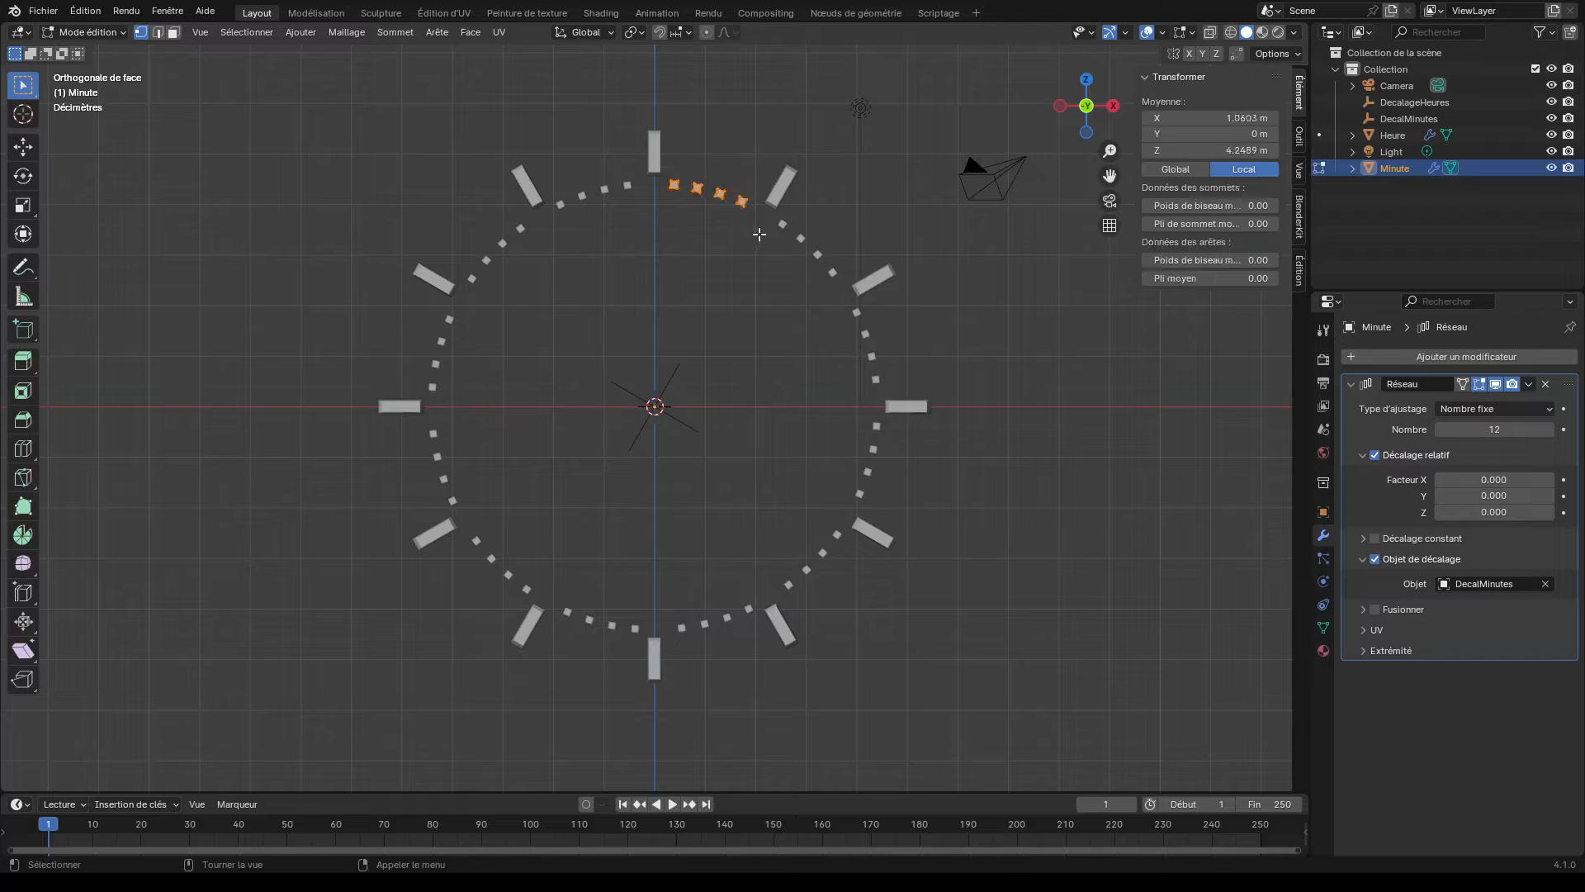
pyautogui.click(602, 34)
pyautogui.click(577, 118)
pyautogui.click(643, 30)
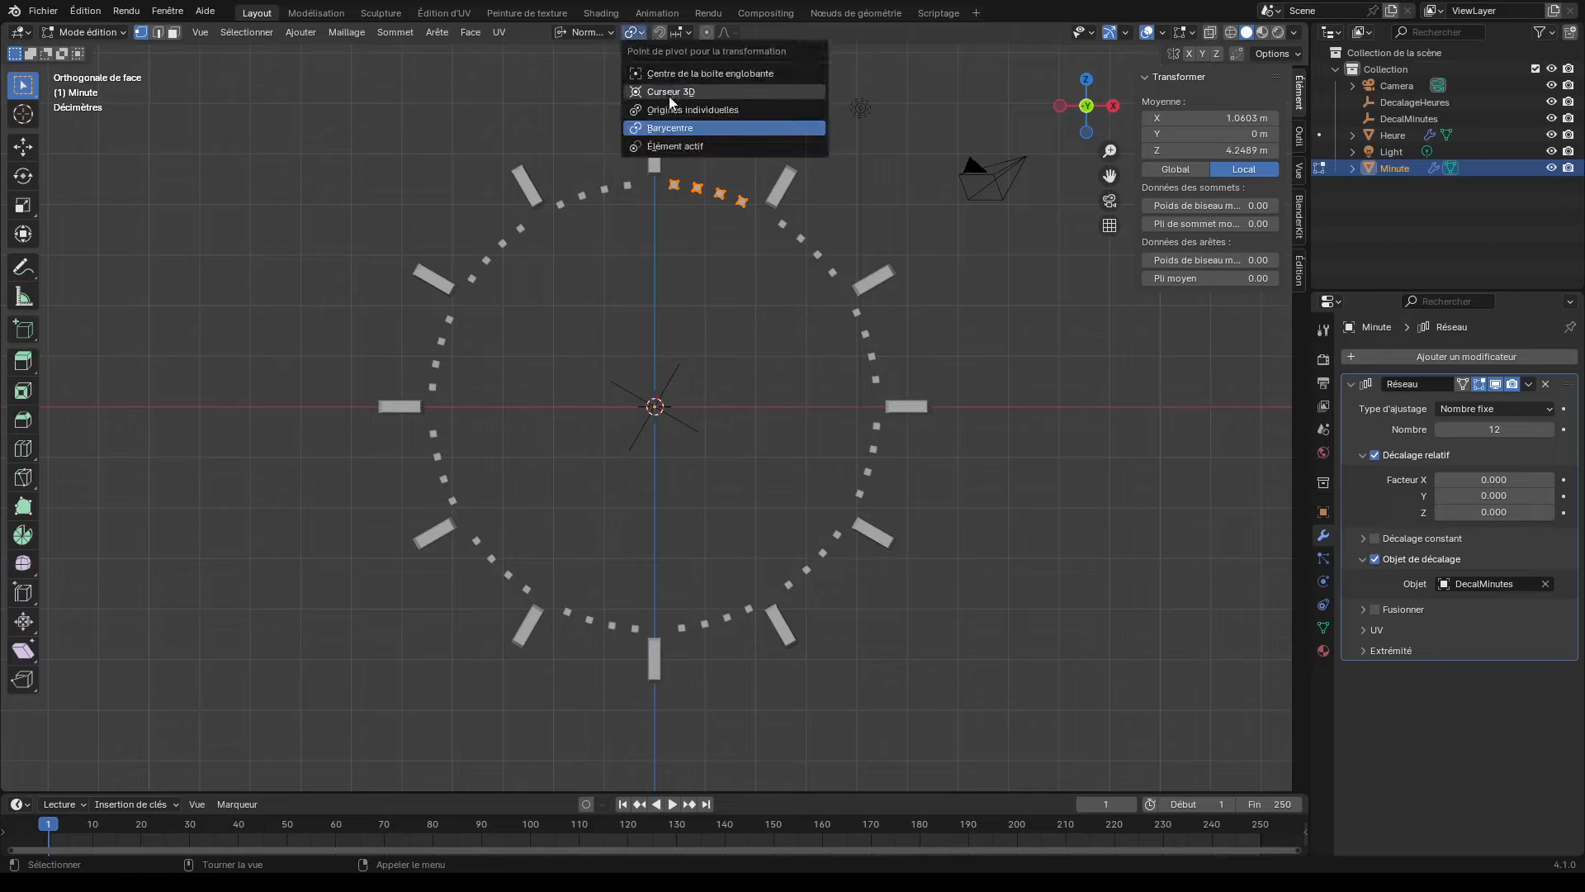
pyautogui.click(669, 101)
# Scale the four minute marks down along their normal Y axis to thin them, and clear the selection
pyautogui.press('s')
pyautogui.press('z')
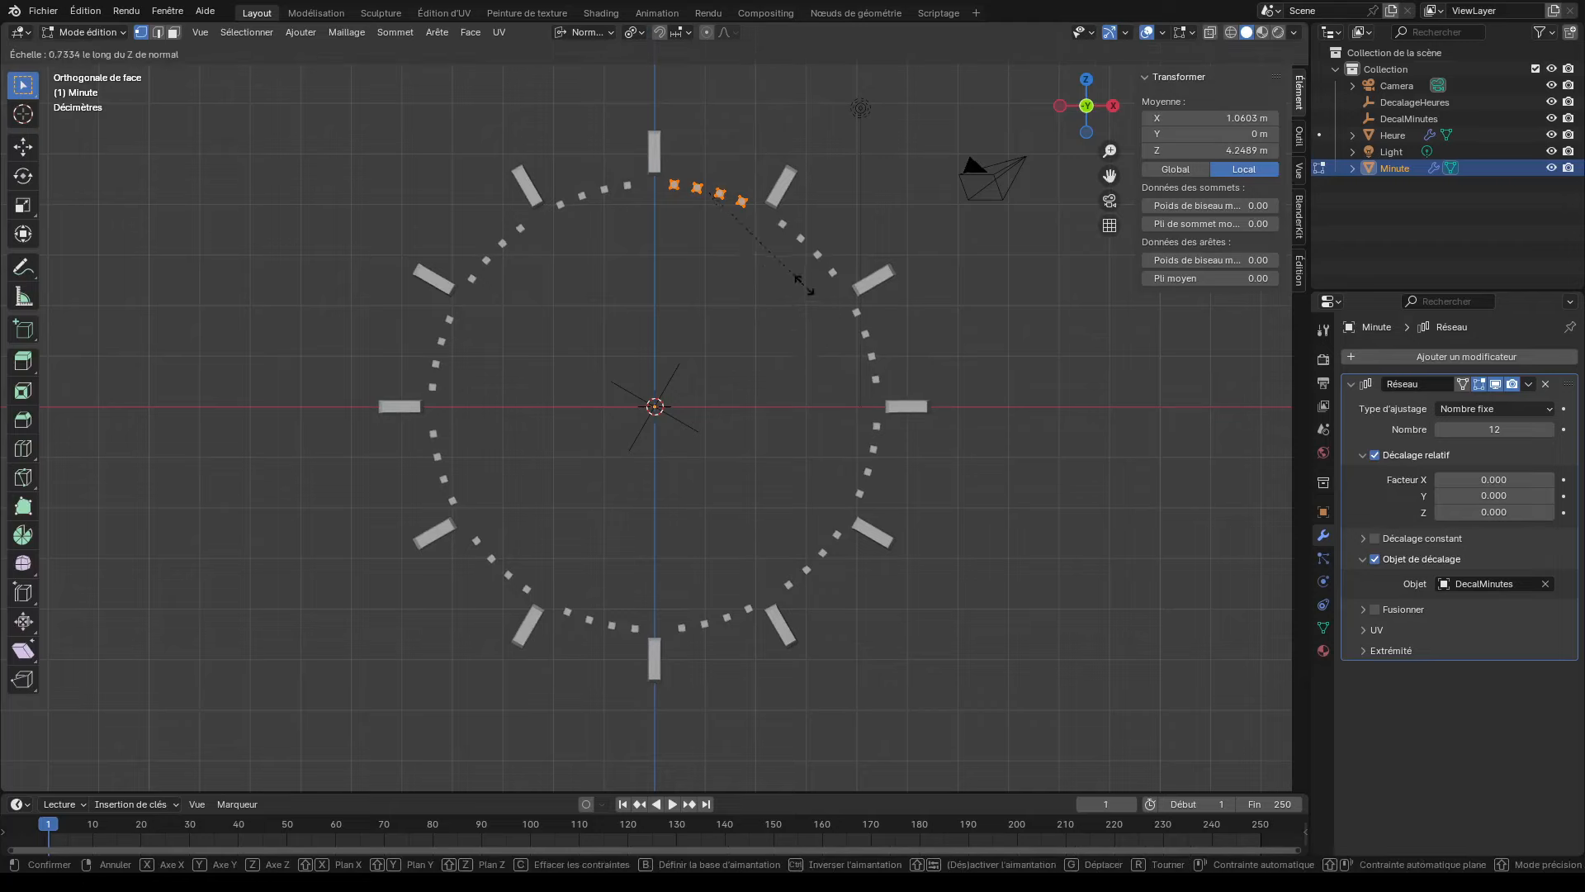
pyautogui.press('y')
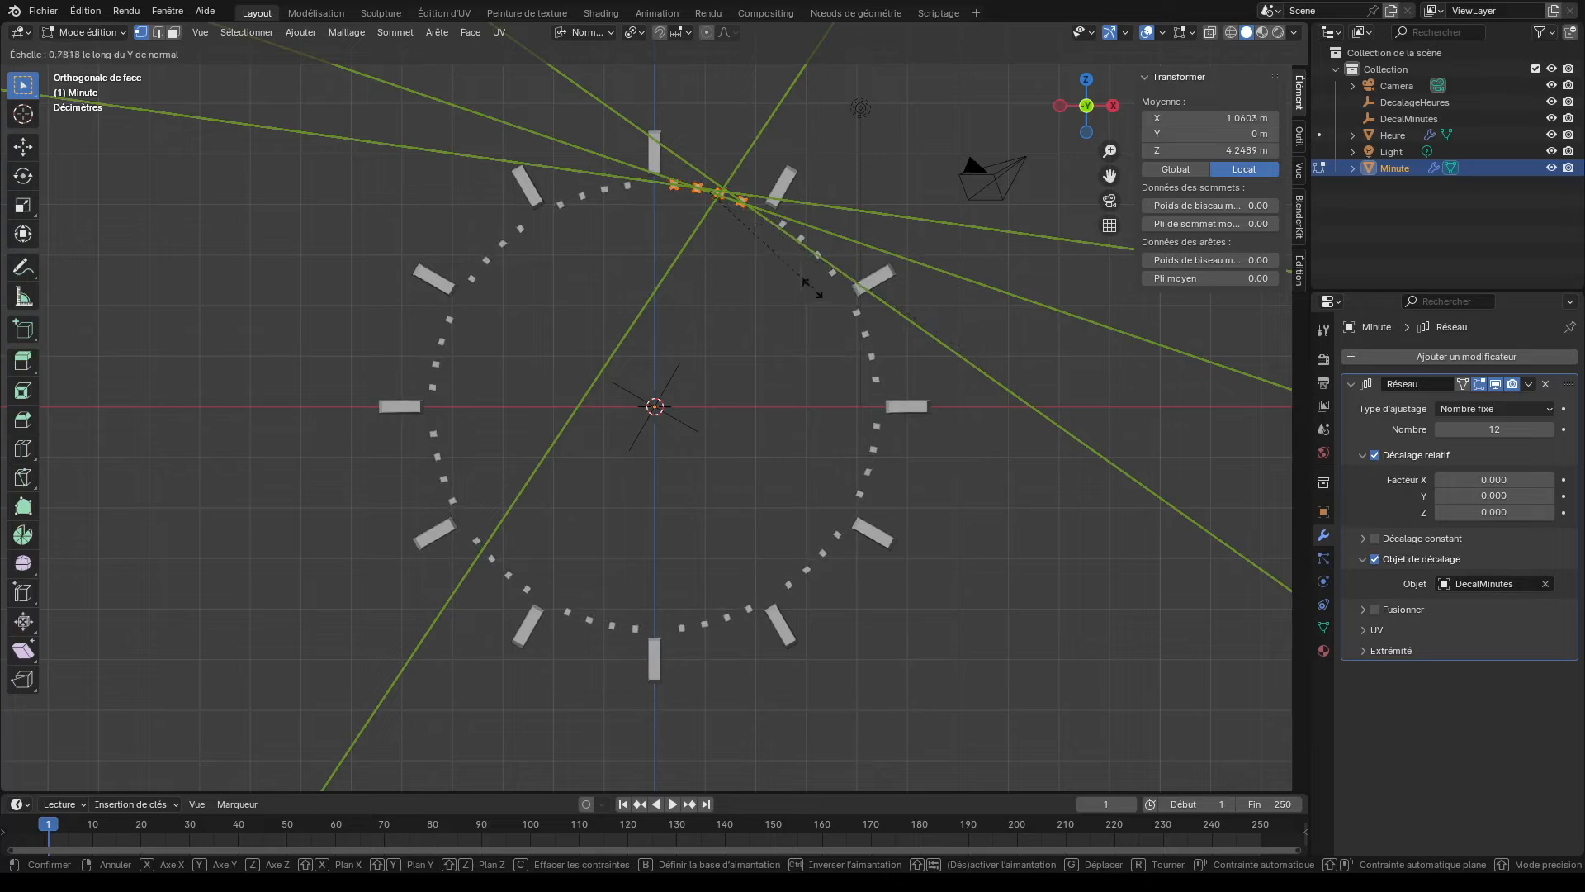
pyautogui.click(761, 258)
pyautogui.press('x')
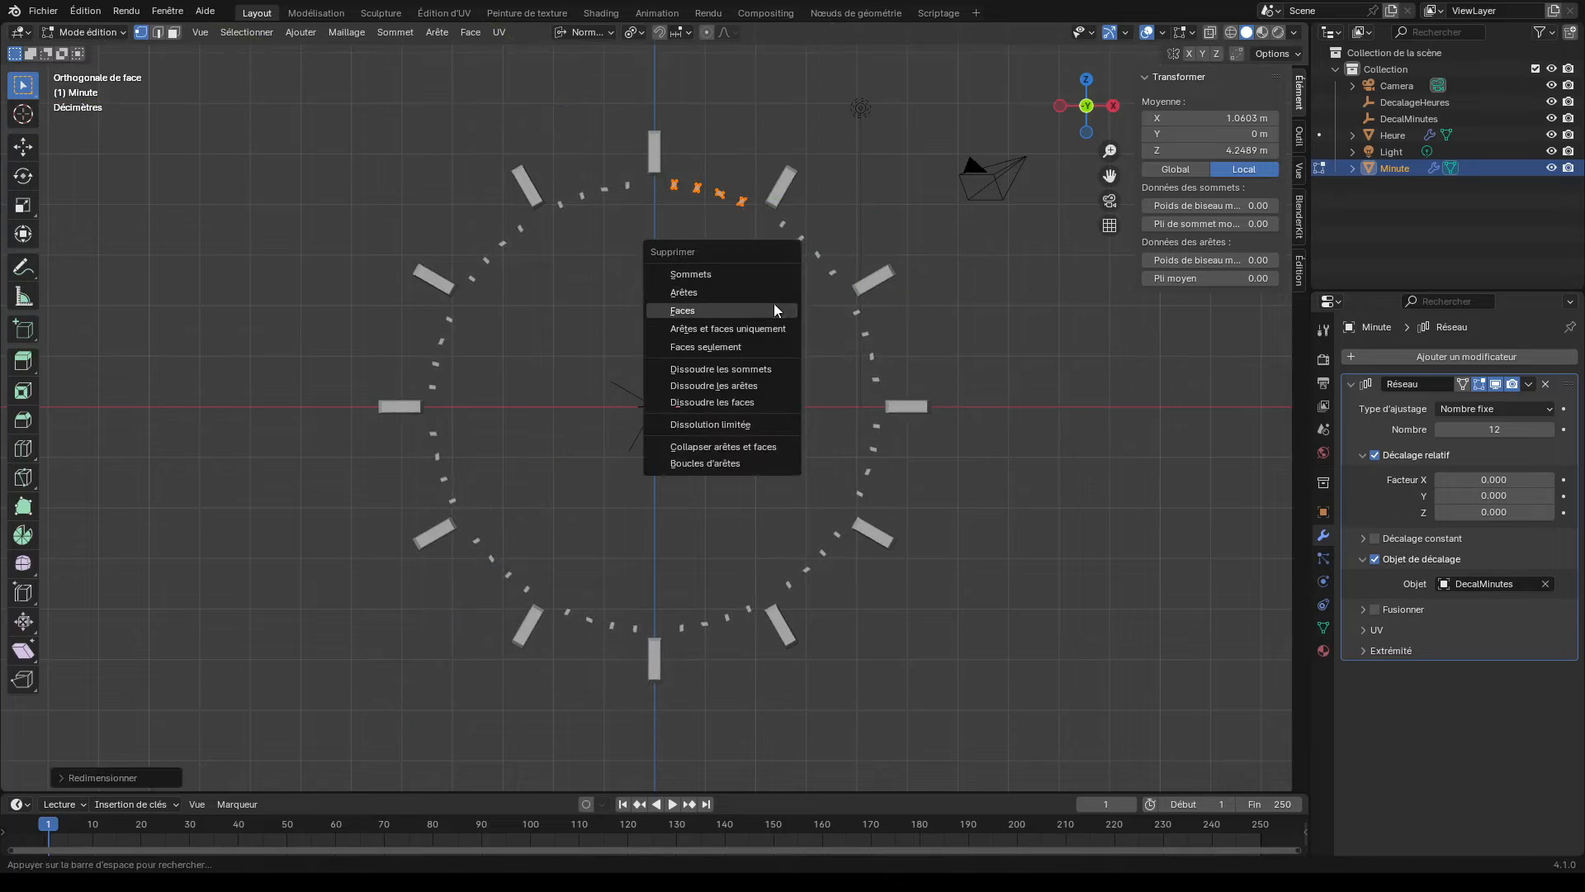
pyautogui.press('Escape')
pyautogui.hotkey('alt', 'a')
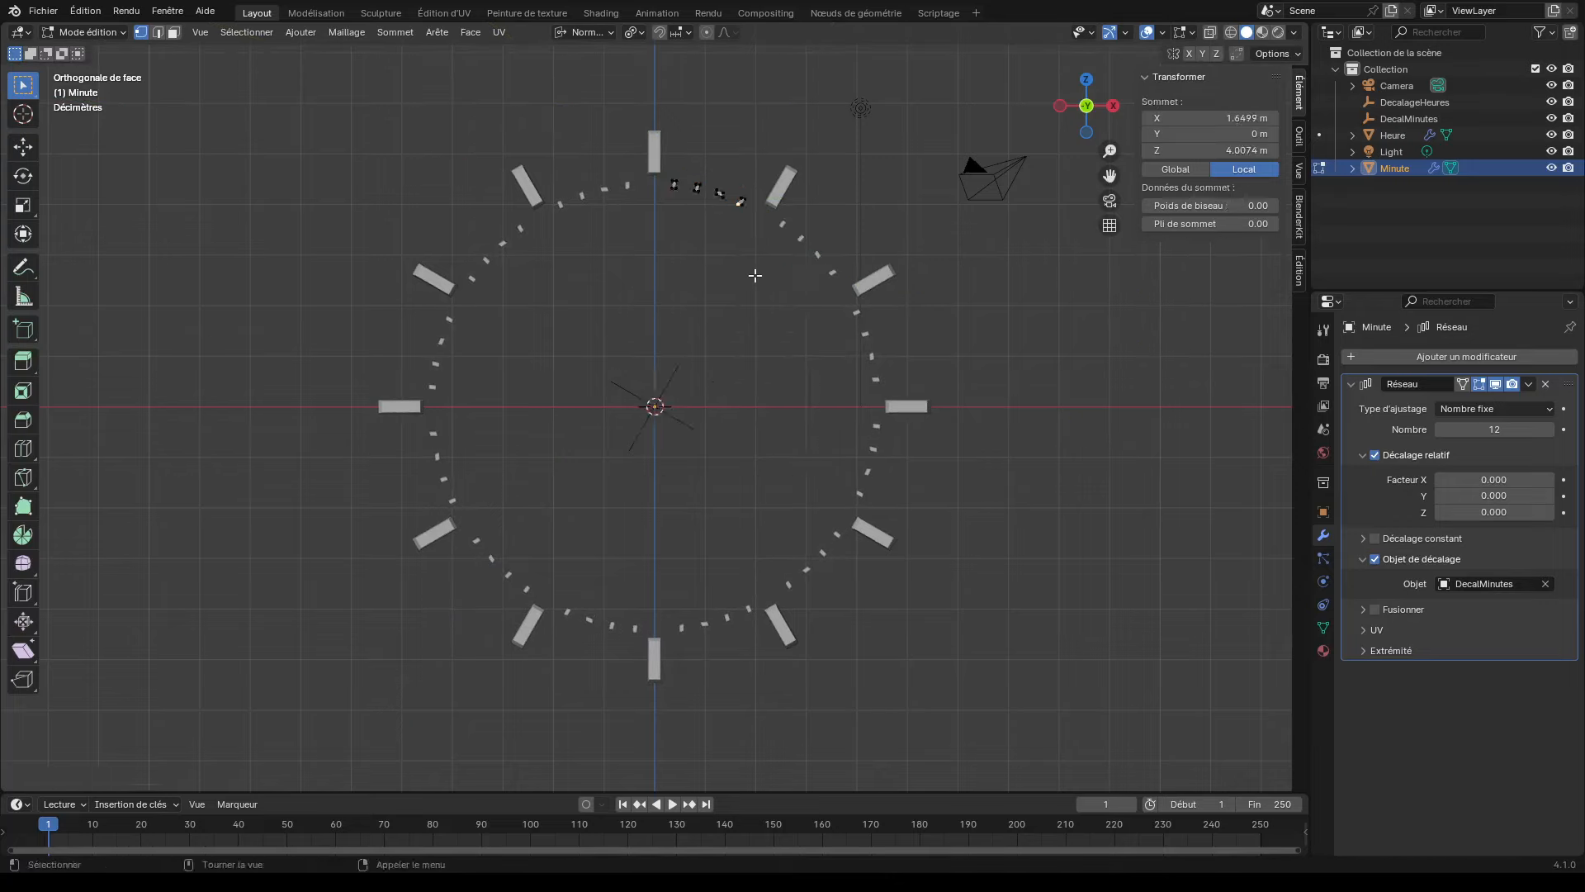
# Undo the thinning of the four base minute marks and select all their geometry in edit mode
pyautogui.press('Tab')
pyautogui.press('Tab')
pyautogui.press('a')
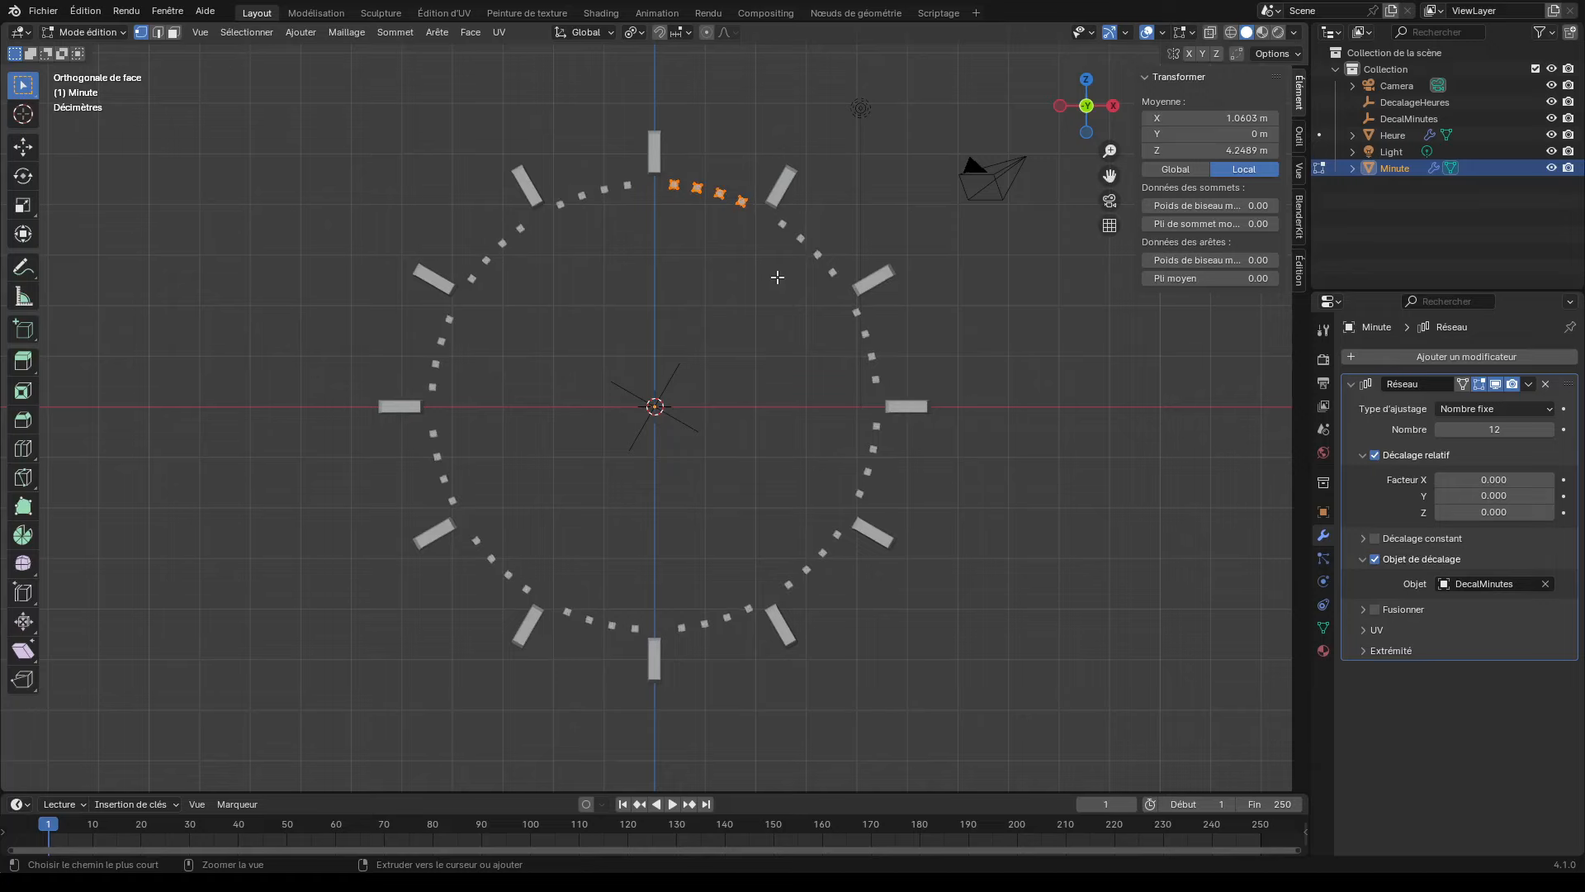
# Select only the outer edge of each of the four base minute marks
pyautogui.click(692, 162)
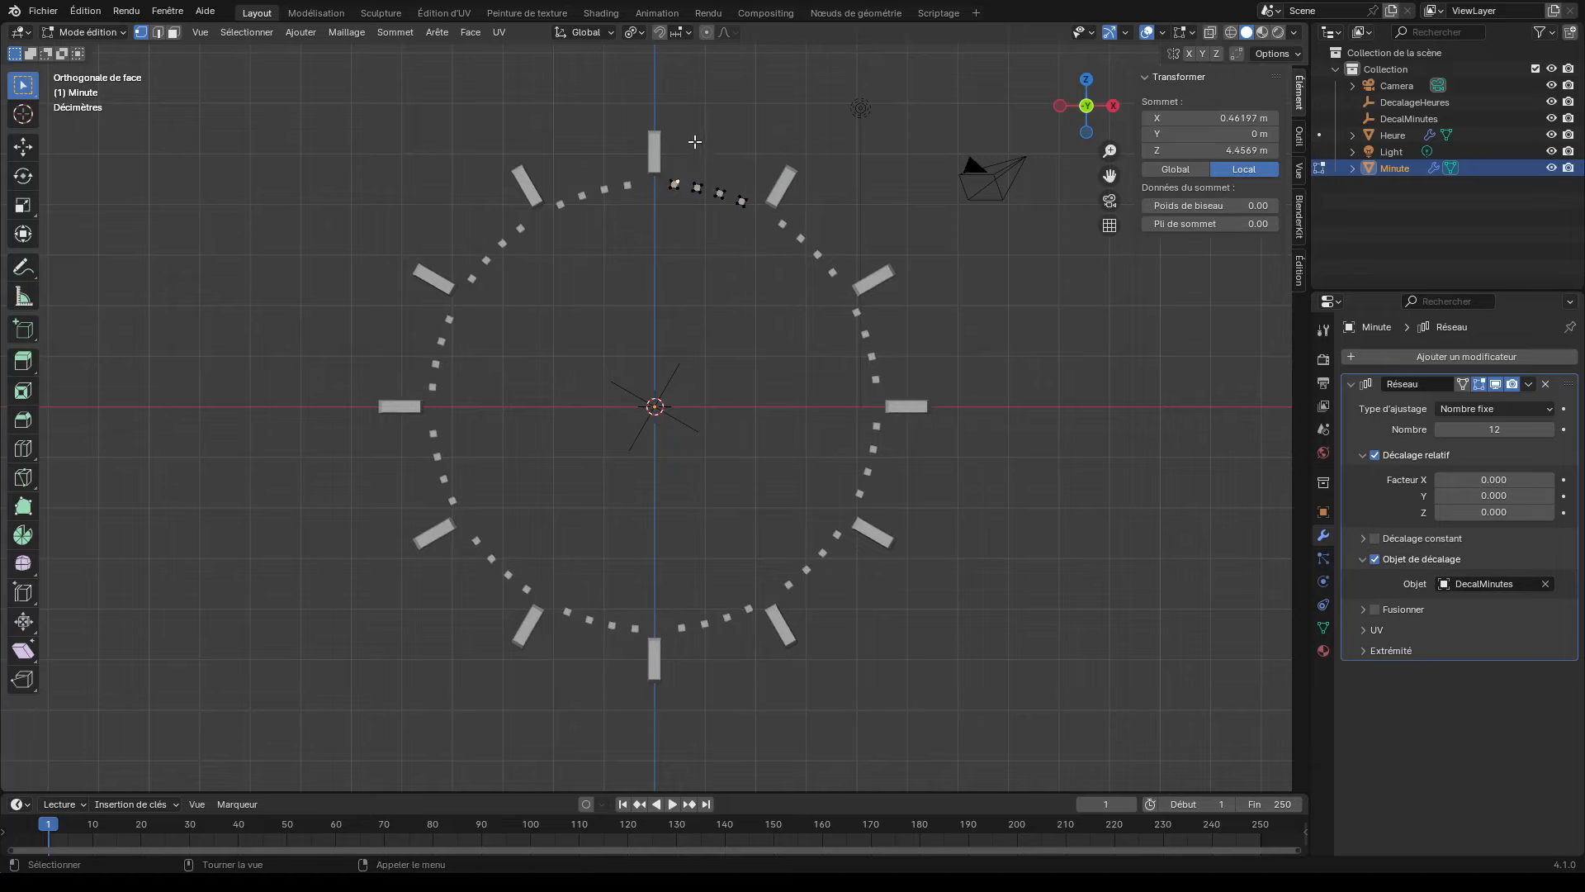
pyautogui.scroll(2, 702, 132)
pyautogui.scroll(3, 702, 132)
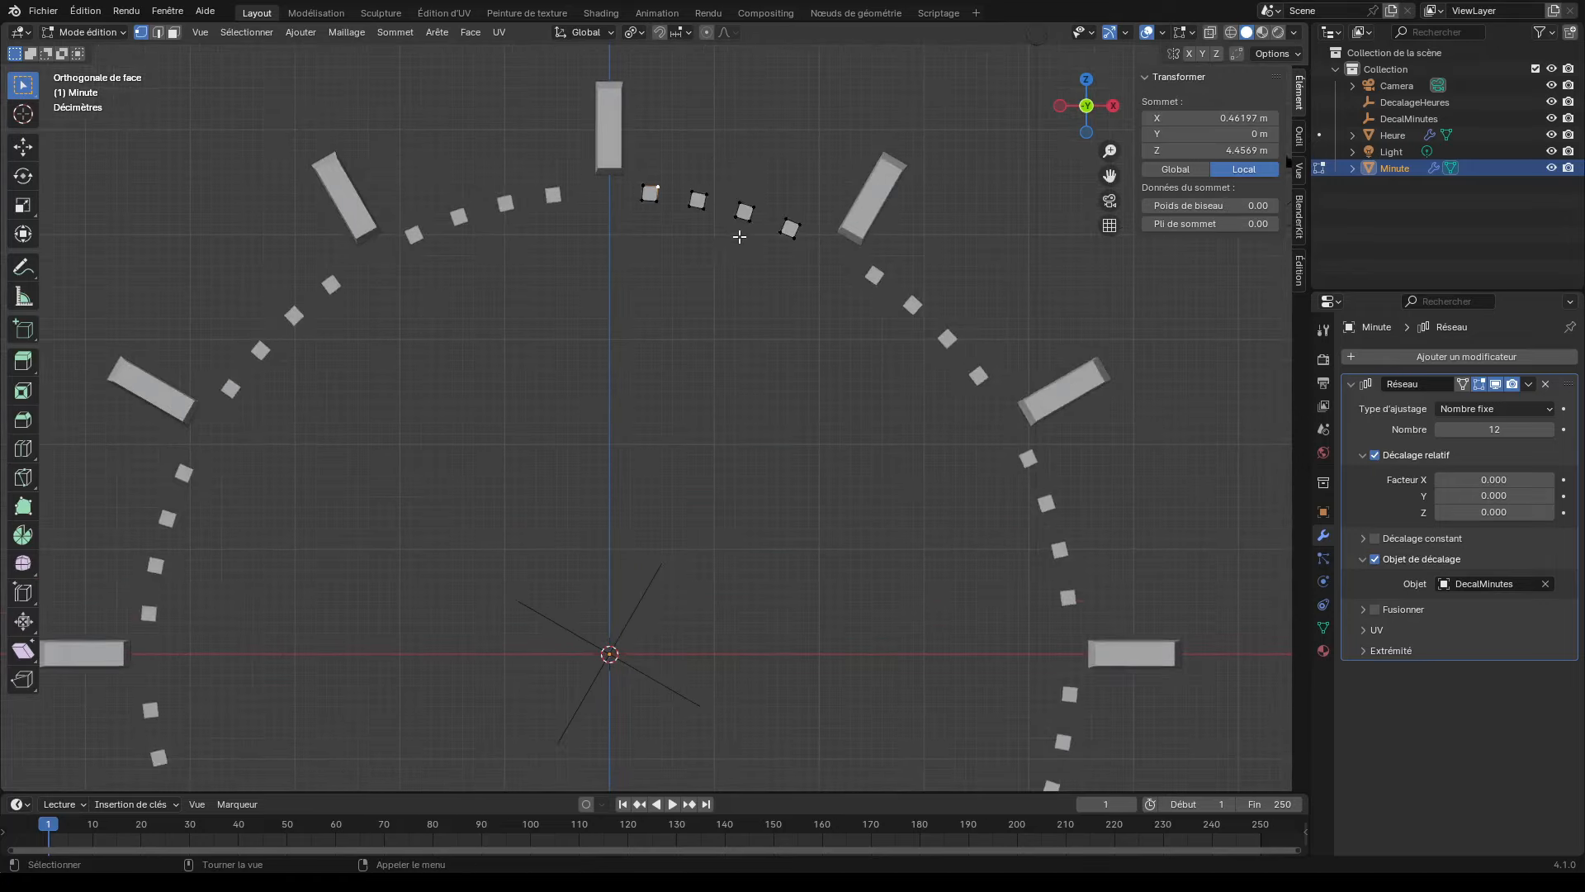
pyautogui.keyDown('shift'); pyautogui.moveTo(668, 292); pyautogui.dragTo(665, 298, button='middle'); pyautogui.keyUp('shift')
pyautogui.moveTo(610, 232); pyautogui.dragTo(668, 255)
pyautogui.click(659, 235)
pyautogui.click(622, 235)
pyautogui.keyDown('shift'); pyautogui.moveTo(698, 261); pyautogui.dragTo(798, 298); pyautogui.keyUp('shift')
pyautogui.click(586, 31)
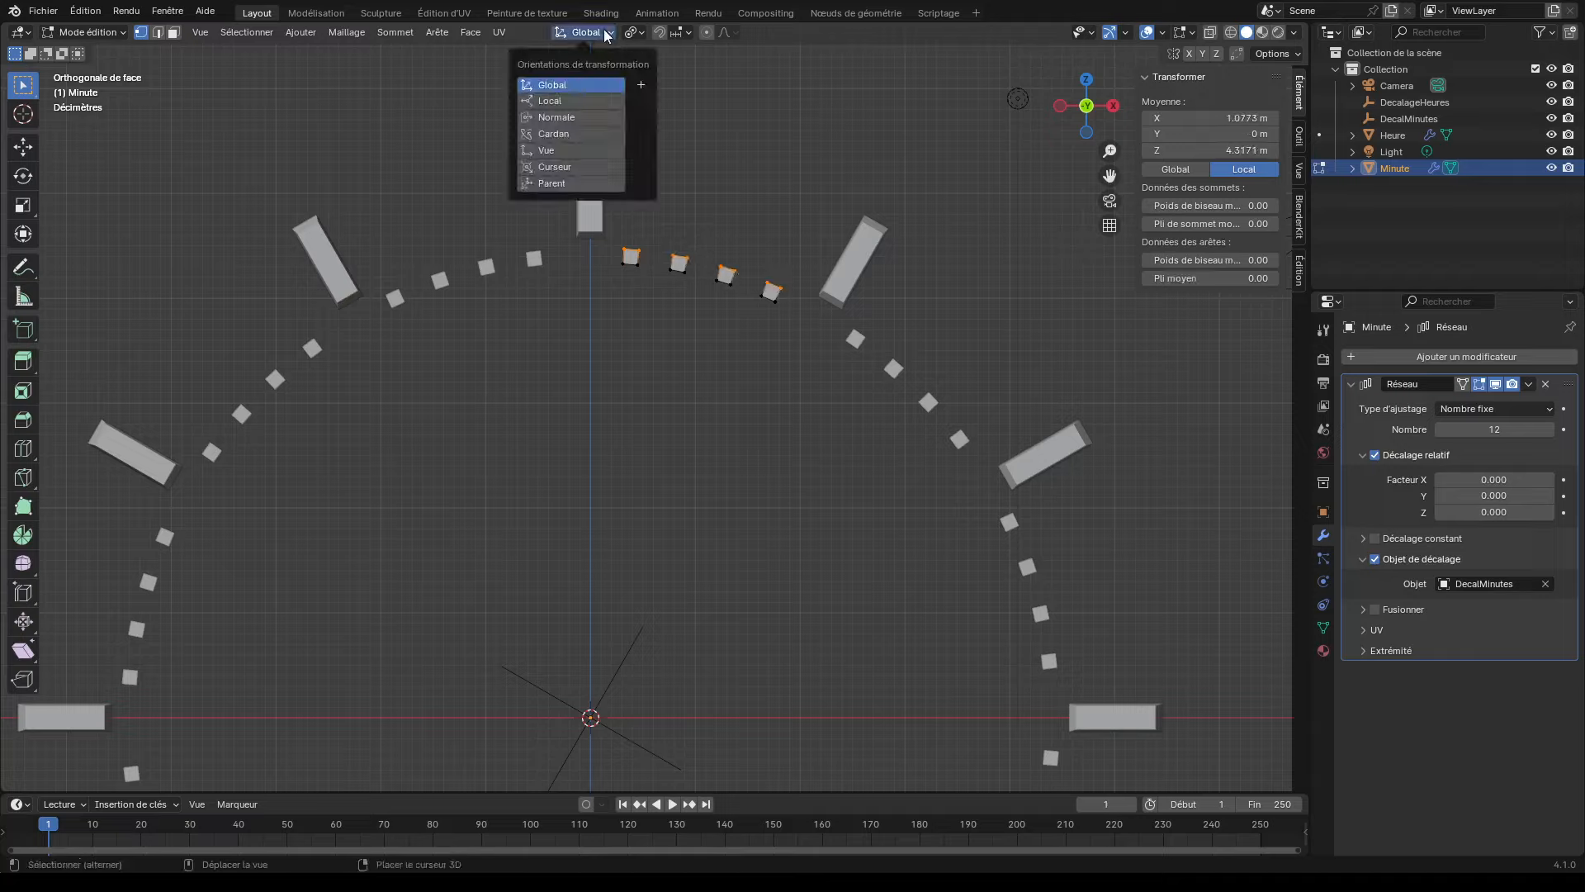
pyautogui.click(562, 97)
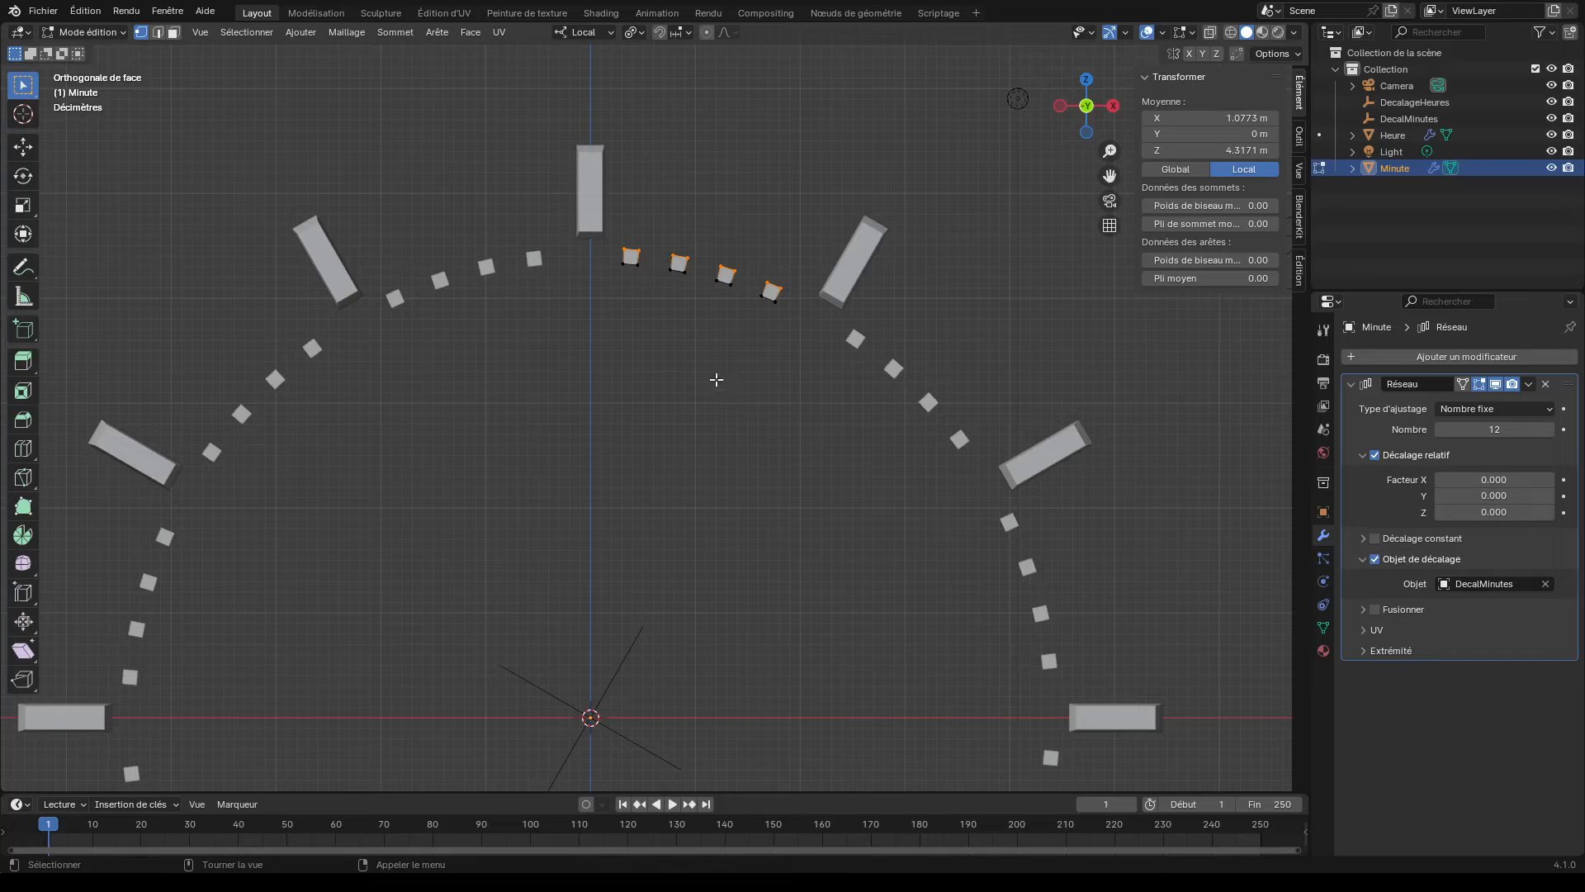
pyautogui.press('g')
pyautogui.press('z')
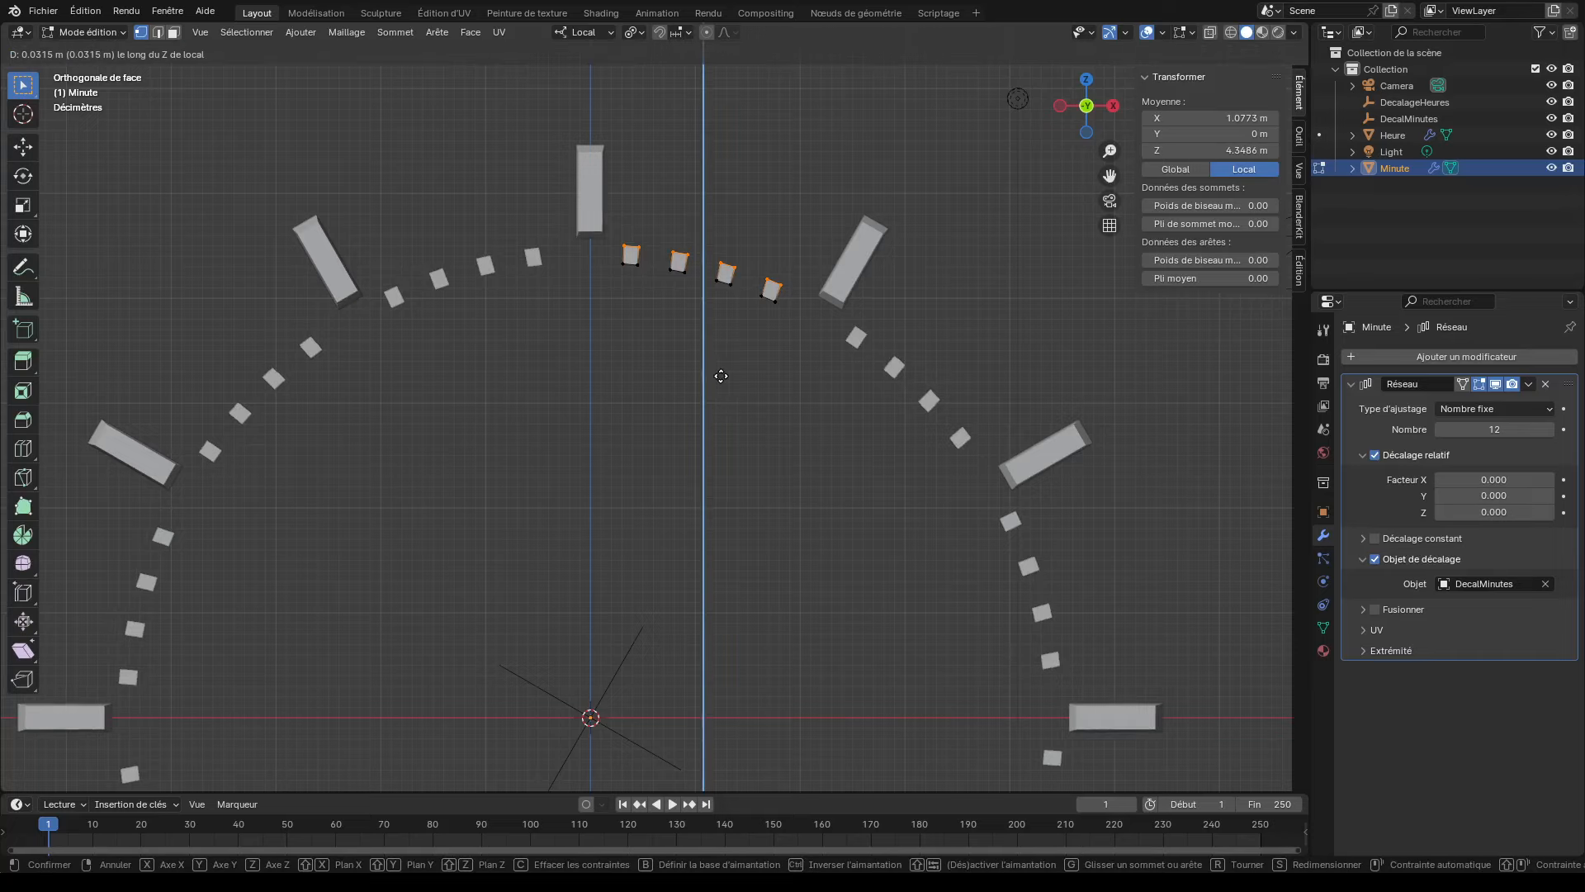
pyautogui.rightClick(761, 347)
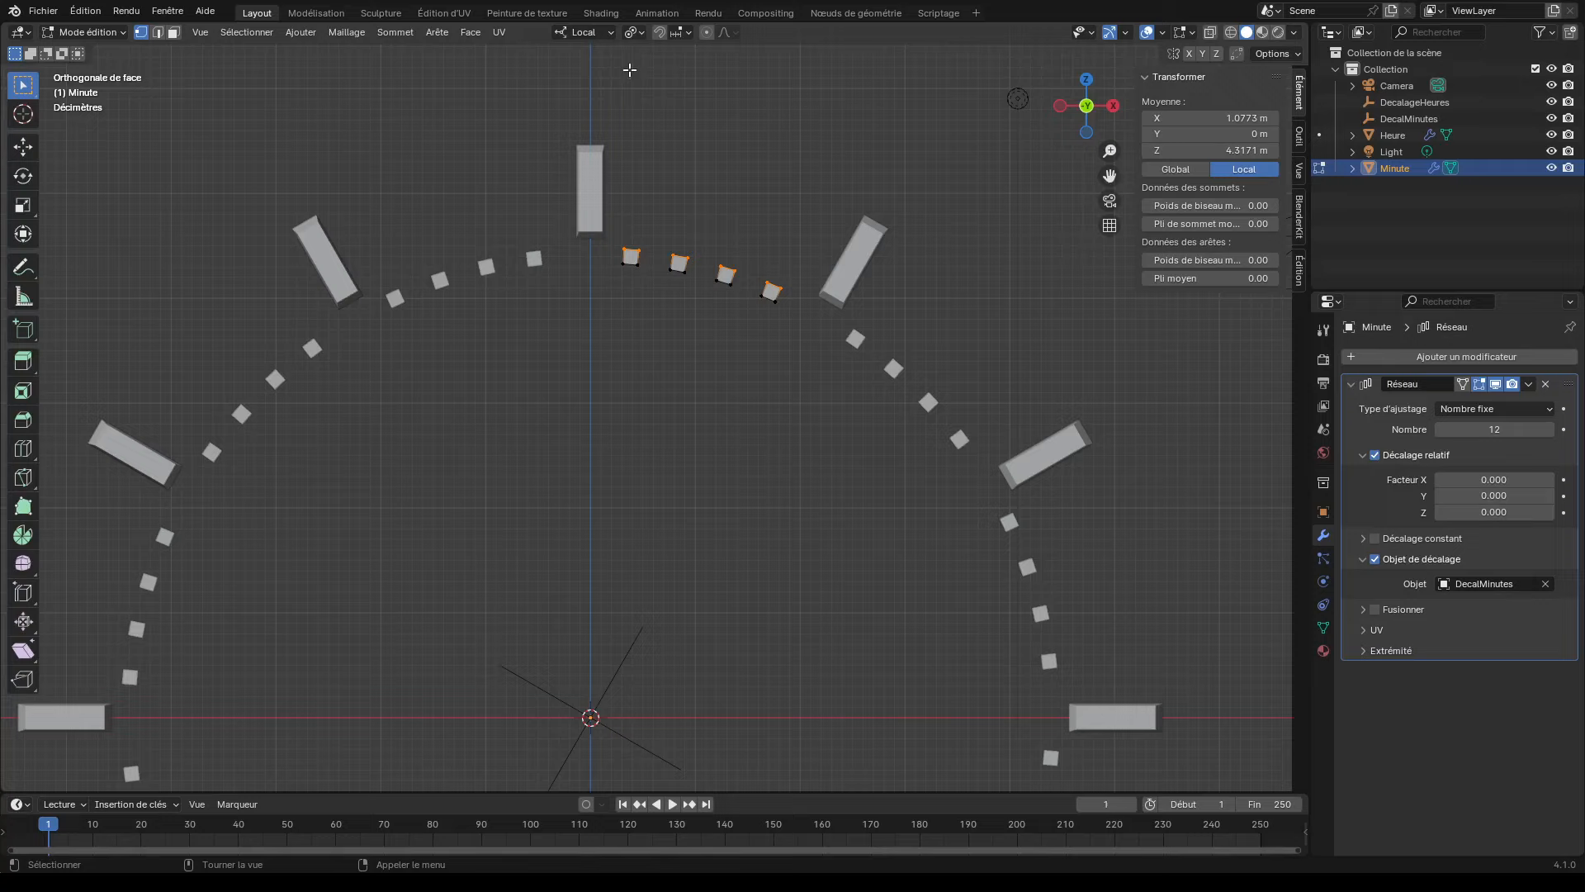
# Lengthen the four base minute marks by moving their outer edges radially outward in Normal orientation, and return to object mode
pyautogui.click(609, 33)
pyautogui.click(591, 121)
pyautogui.press('g')
pyautogui.press('z')
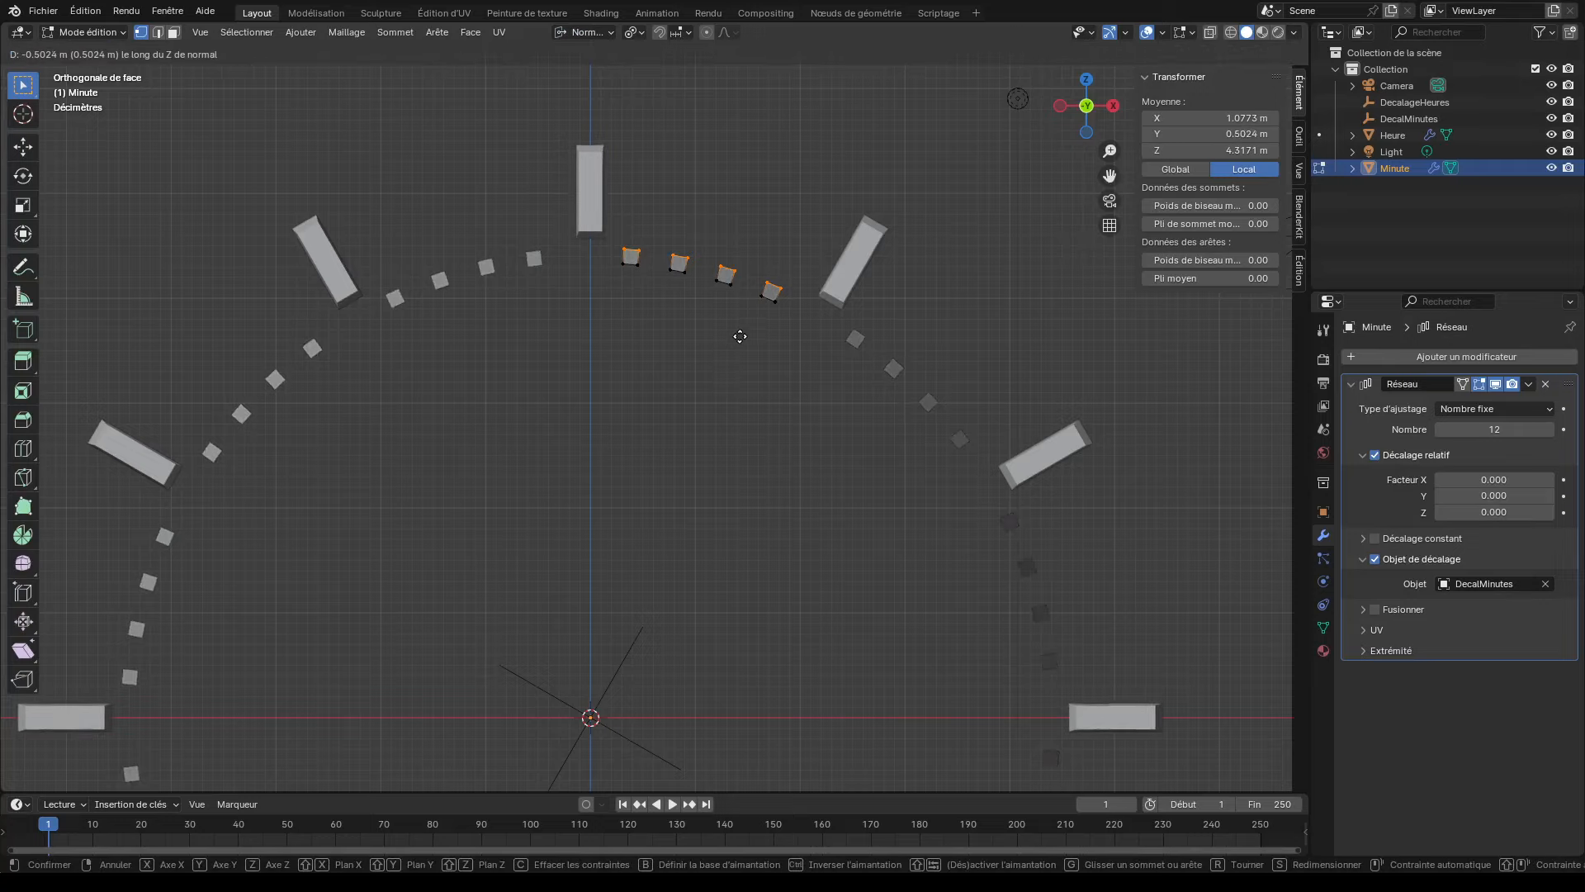
pyautogui.rightClick(735, 350)
pyautogui.press('g')
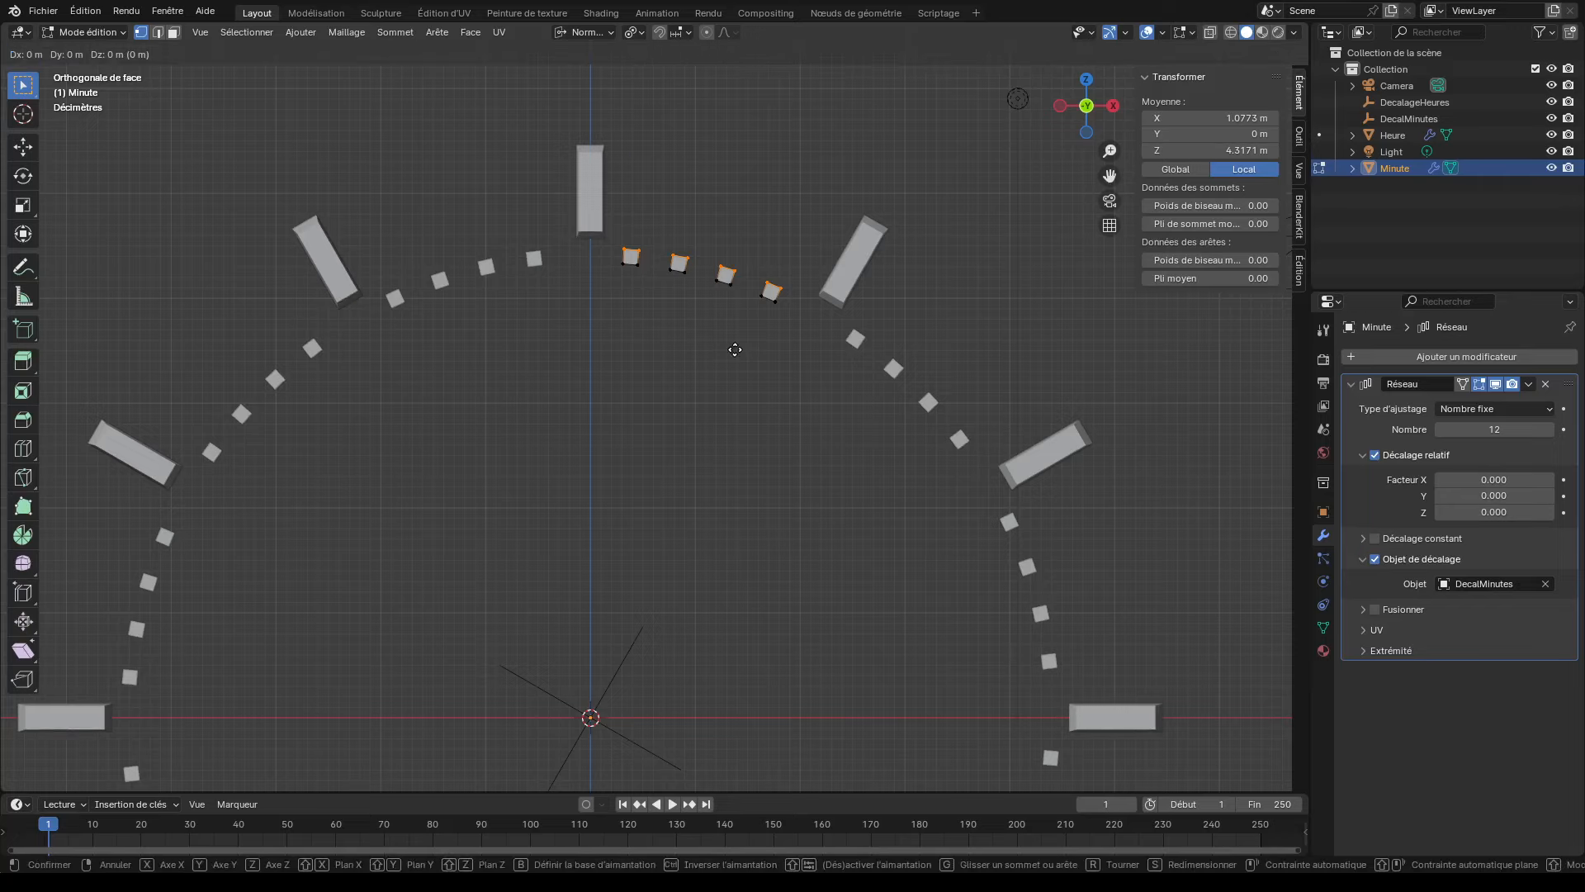
pyautogui.click(751, 288)
pyautogui.scroll(-5, 750, 288)
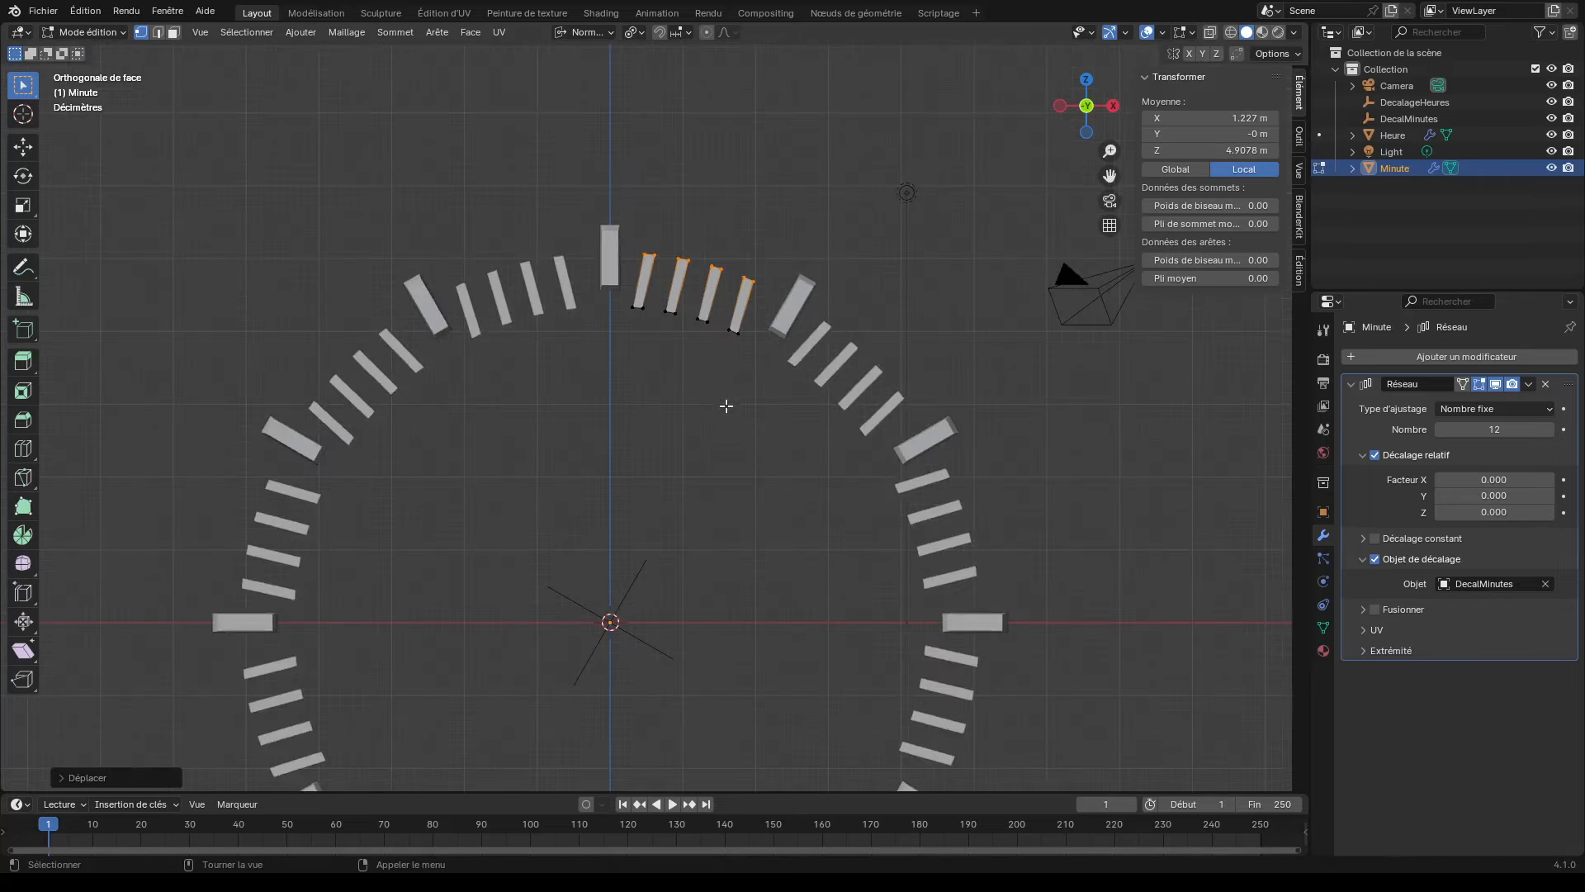
pyautogui.moveTo(725, 407)
pyautogui.mouseDown(button='middle')
pyautogui.moveTo(694, 449)
pyautogui.moveTo(1008, 438)
pyautogui.moveTo(710, 435)
pyautogui.mouseUp(button='middle')
pyautogui.press('Tab')
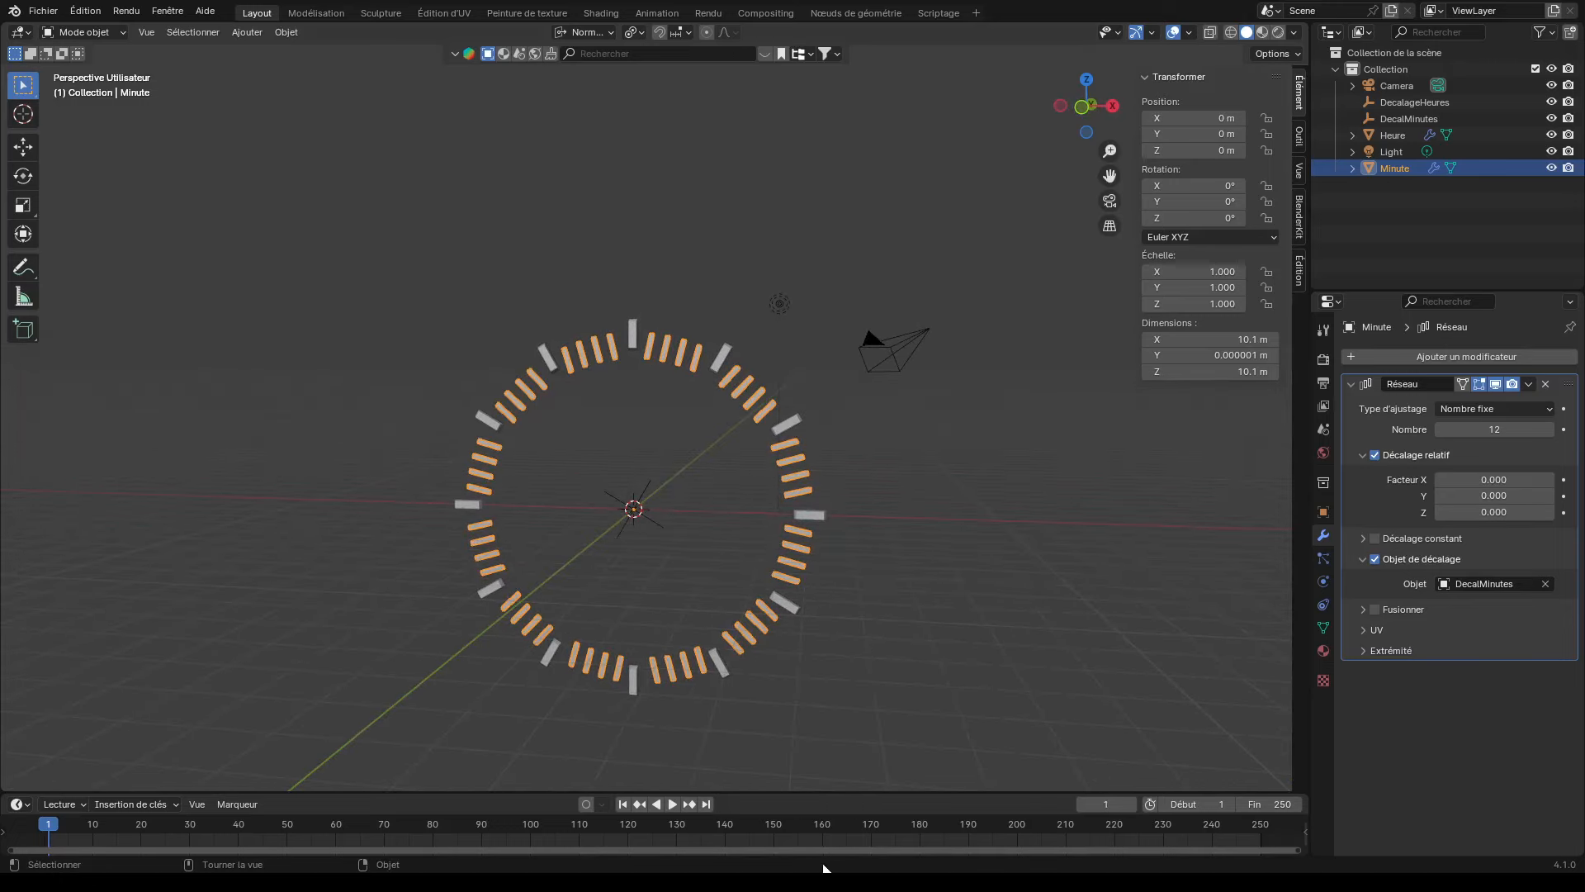